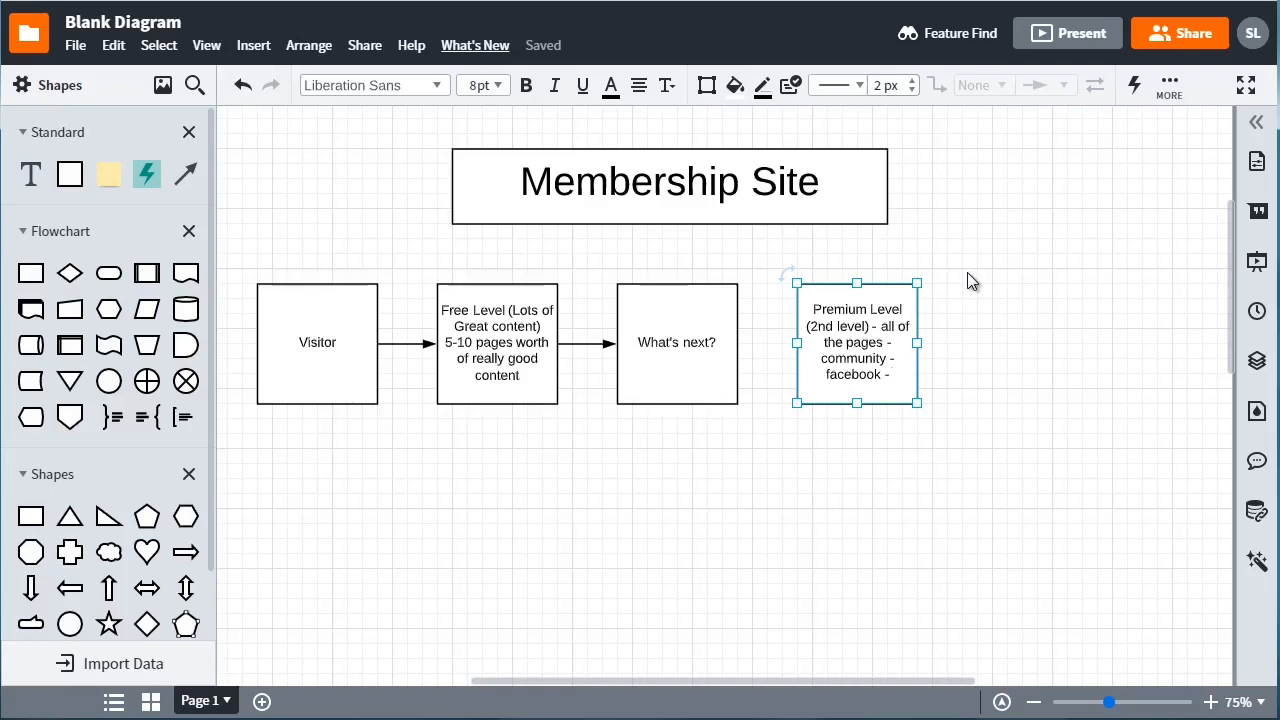
left_click(967, 272)
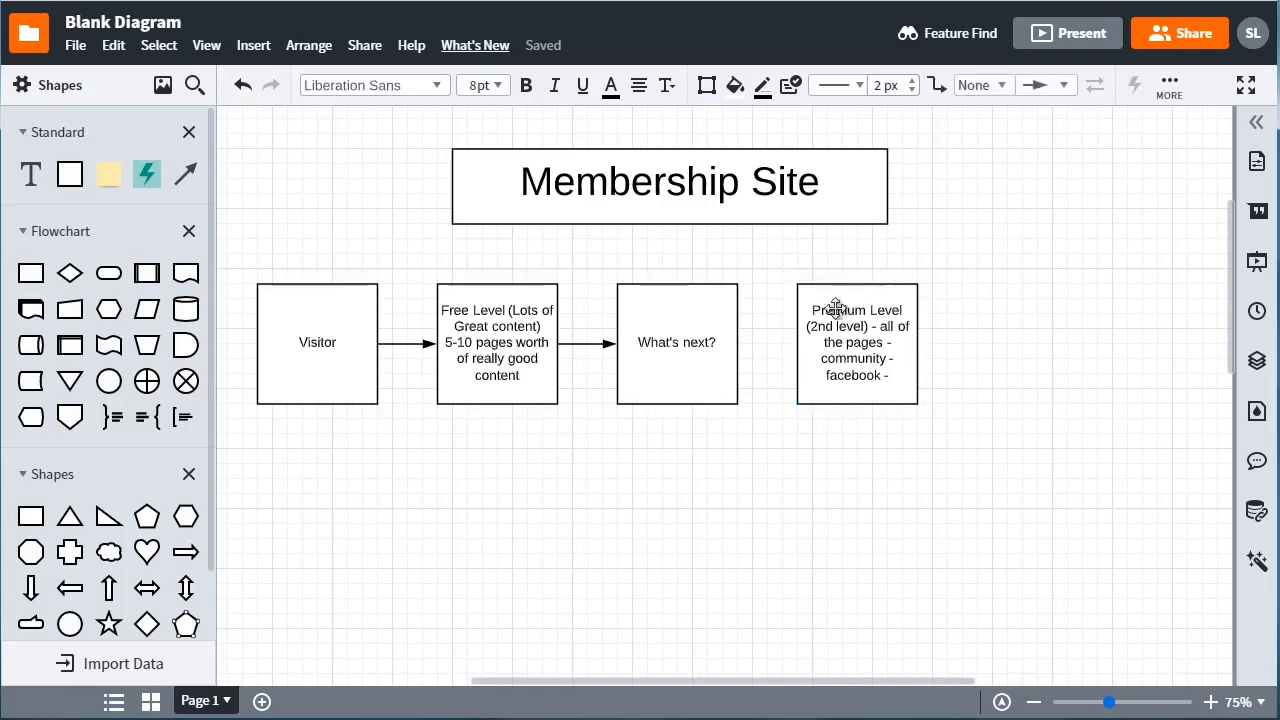
left_click_drag(738, 343, 797, 343)
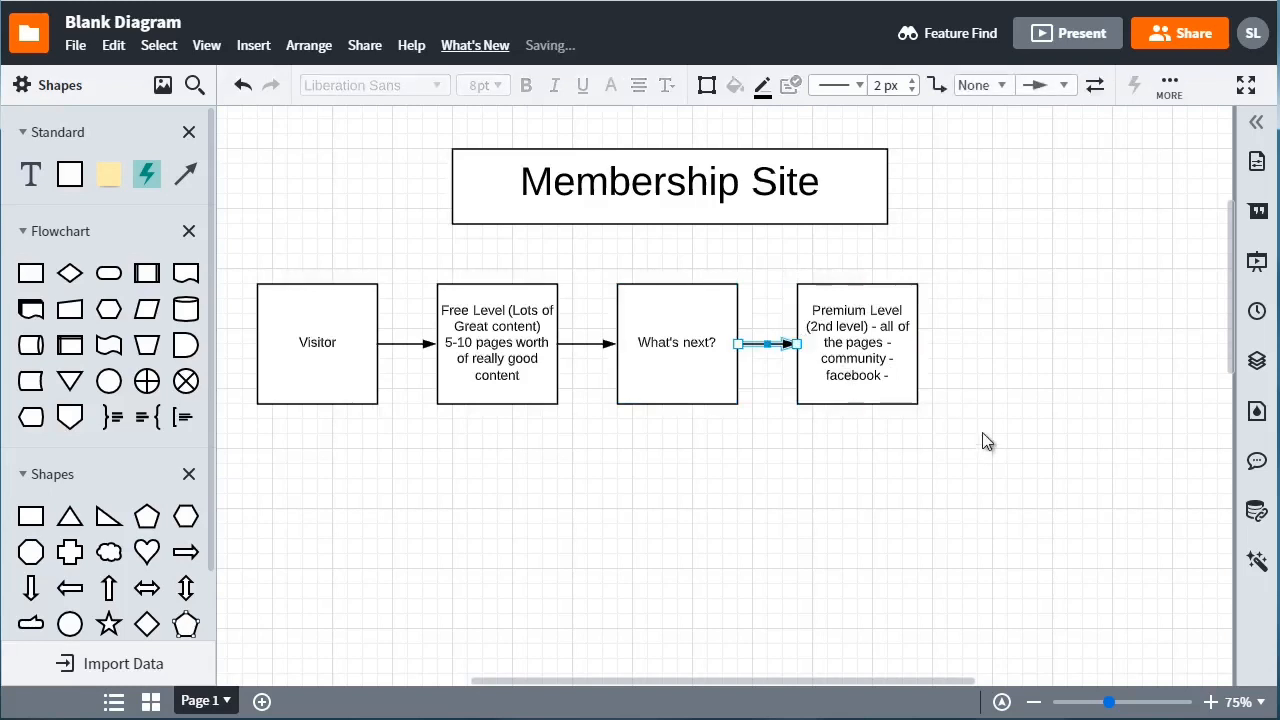
left_click(870, 347)
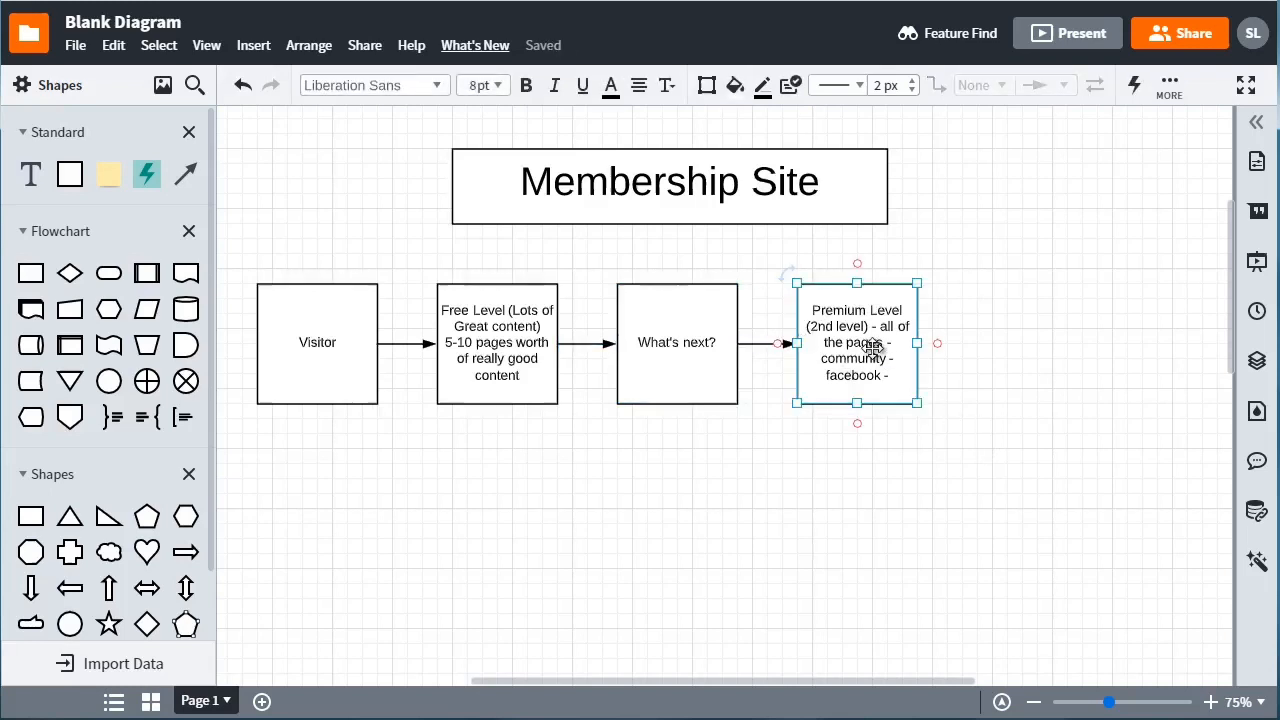
mouse_move(872, 346)
left_mouse_down()
mouse_move(887, 346)
mouse_move(872, 346)
left_mouse_up()
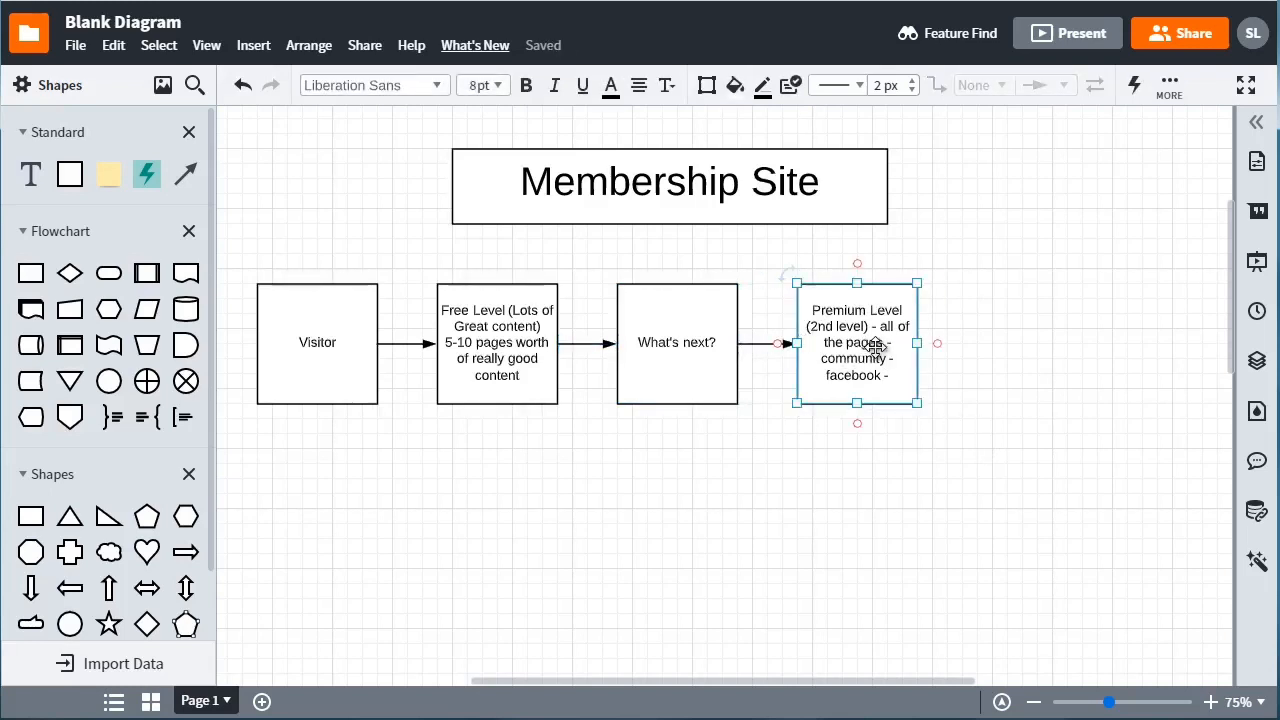
left_click(789, 344)
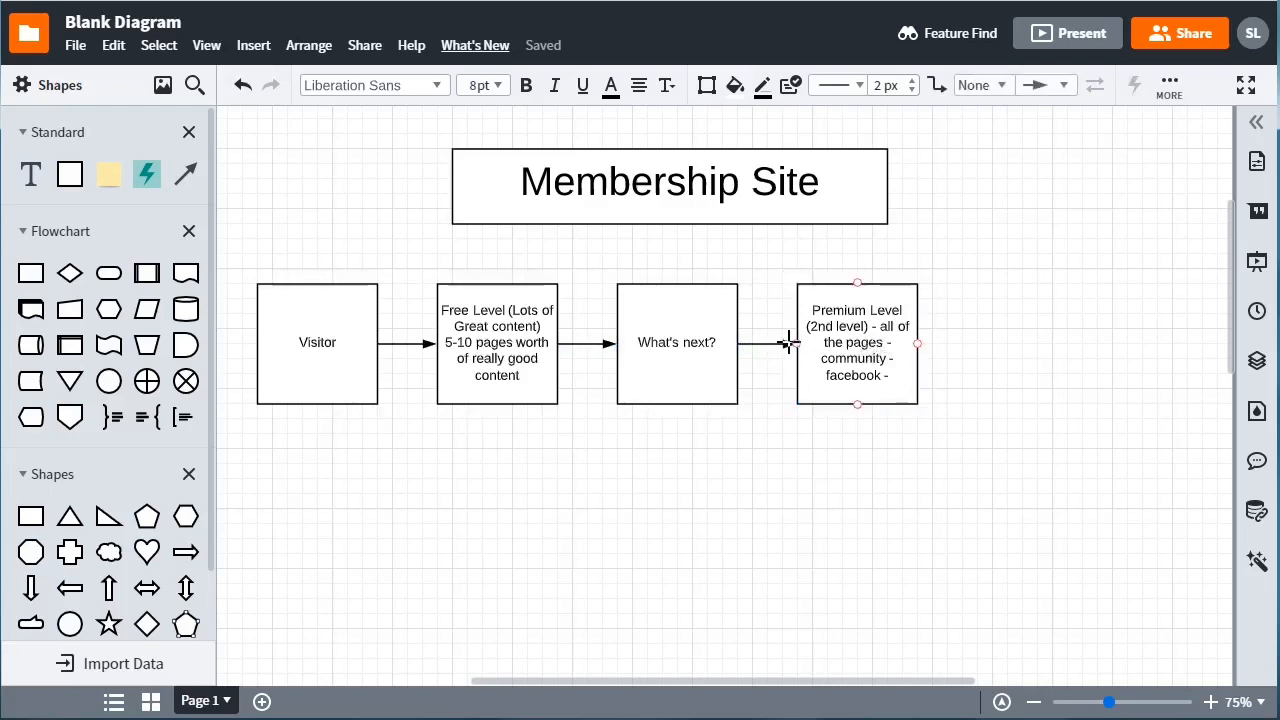
left_click(767, 343)
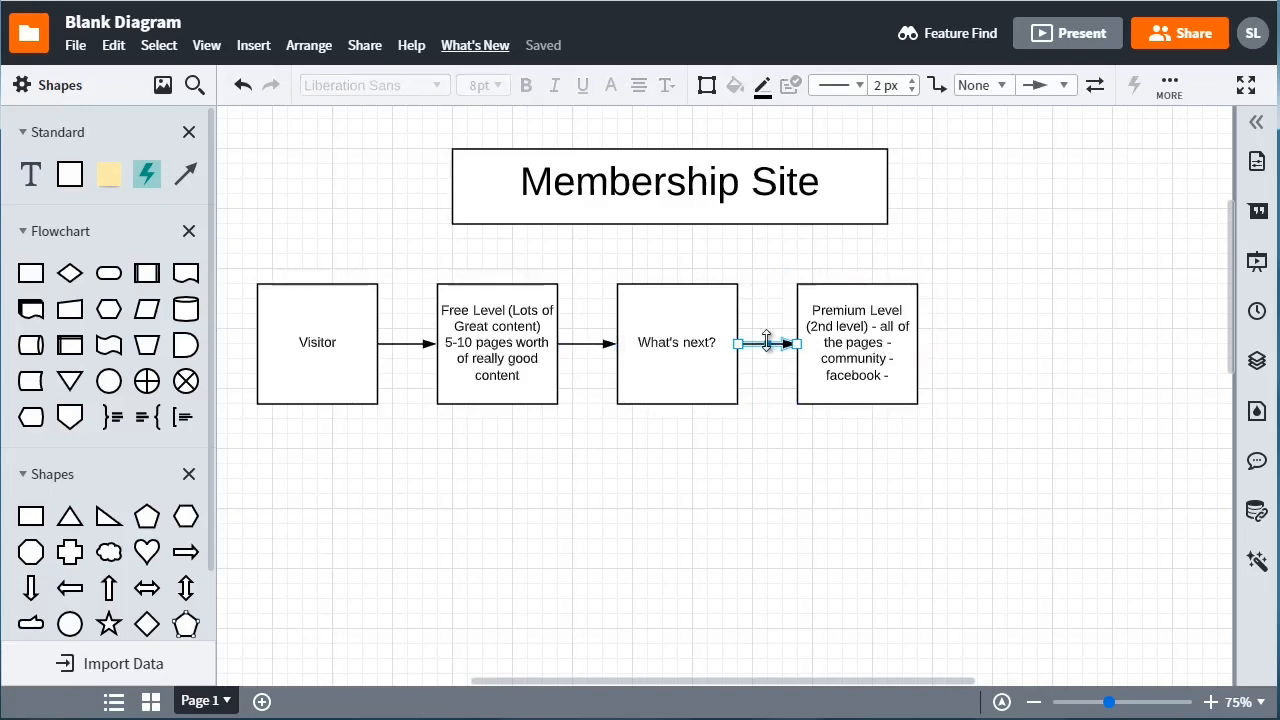
key("Delete")
Step: Duplicate the "What's next?" box, place the copy to its right in the row, and move the Premium Level box below the copy
left_click_drag(870, 324, 1020, 325)
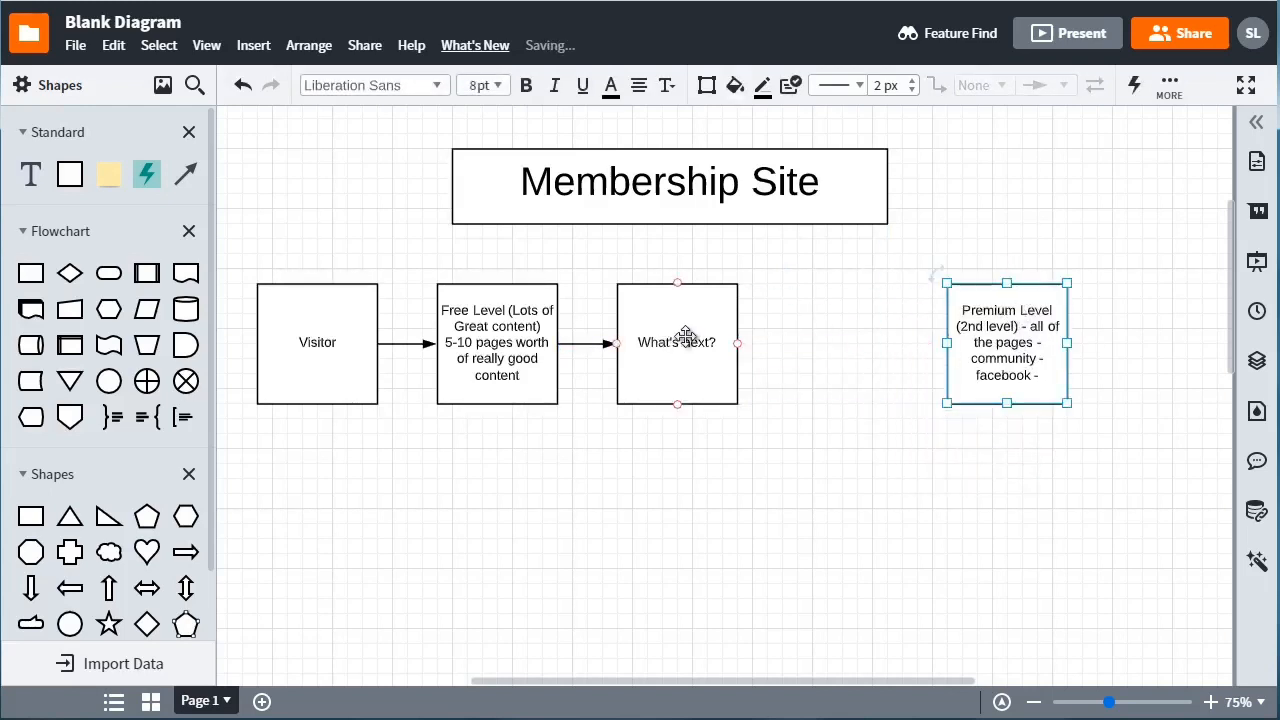
left_click(688, 336)
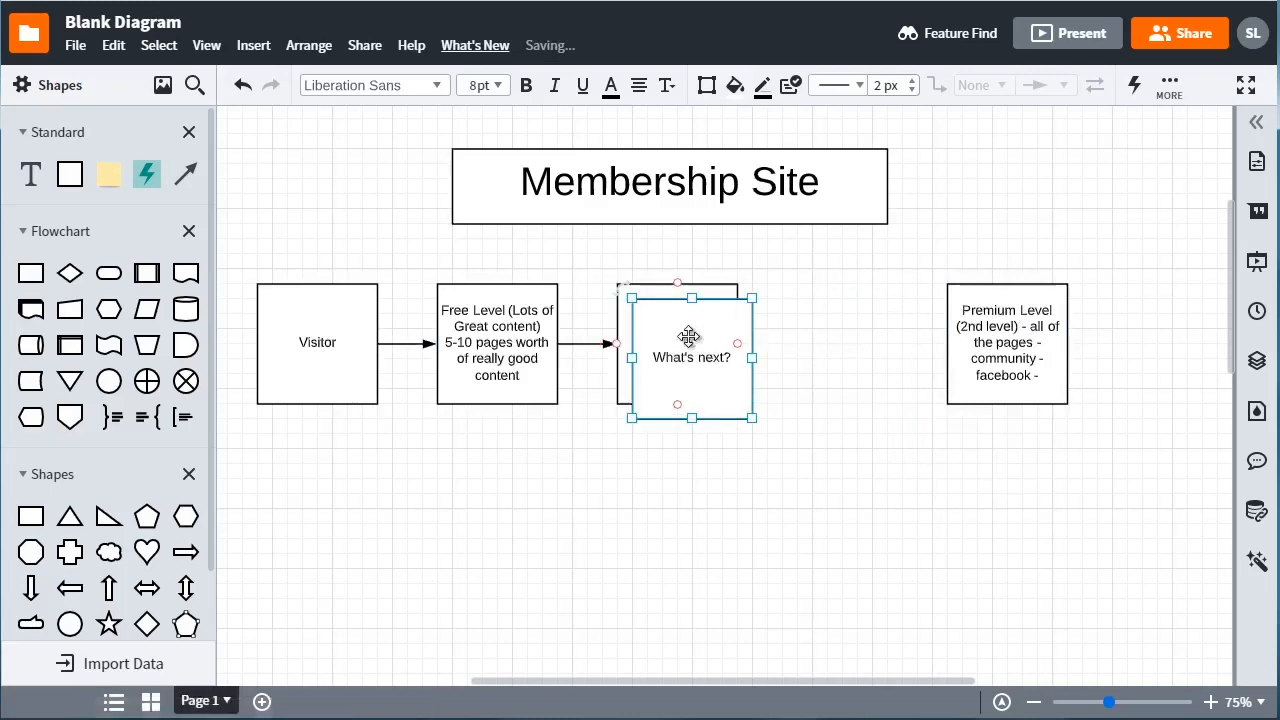
left_click_drag(652, 337, 853, 339)
left_click_drag(954, 347, 1011, 355)
left_click_drag(860, 479, 831, 523)
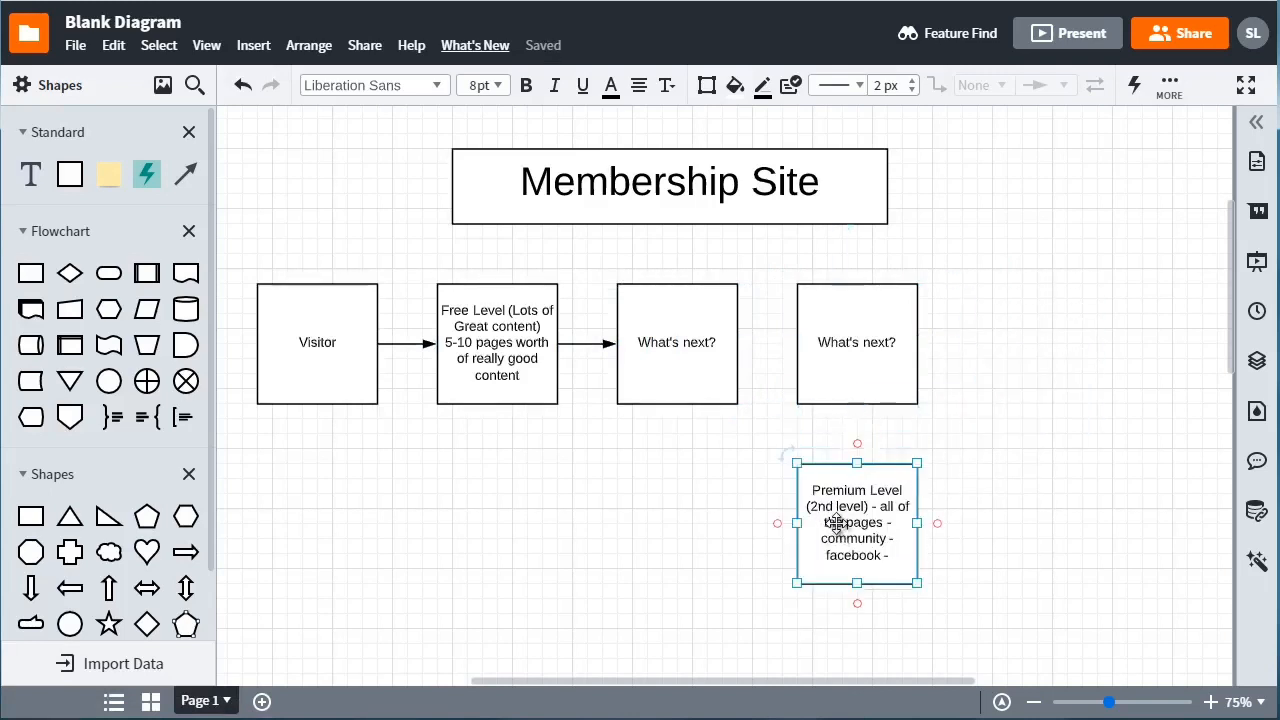
Step: Connect the "What's next?" box to its copy with an arrow and change the copy's text to "Price: $197"
left_click_drag(737, 342, 796, 343)
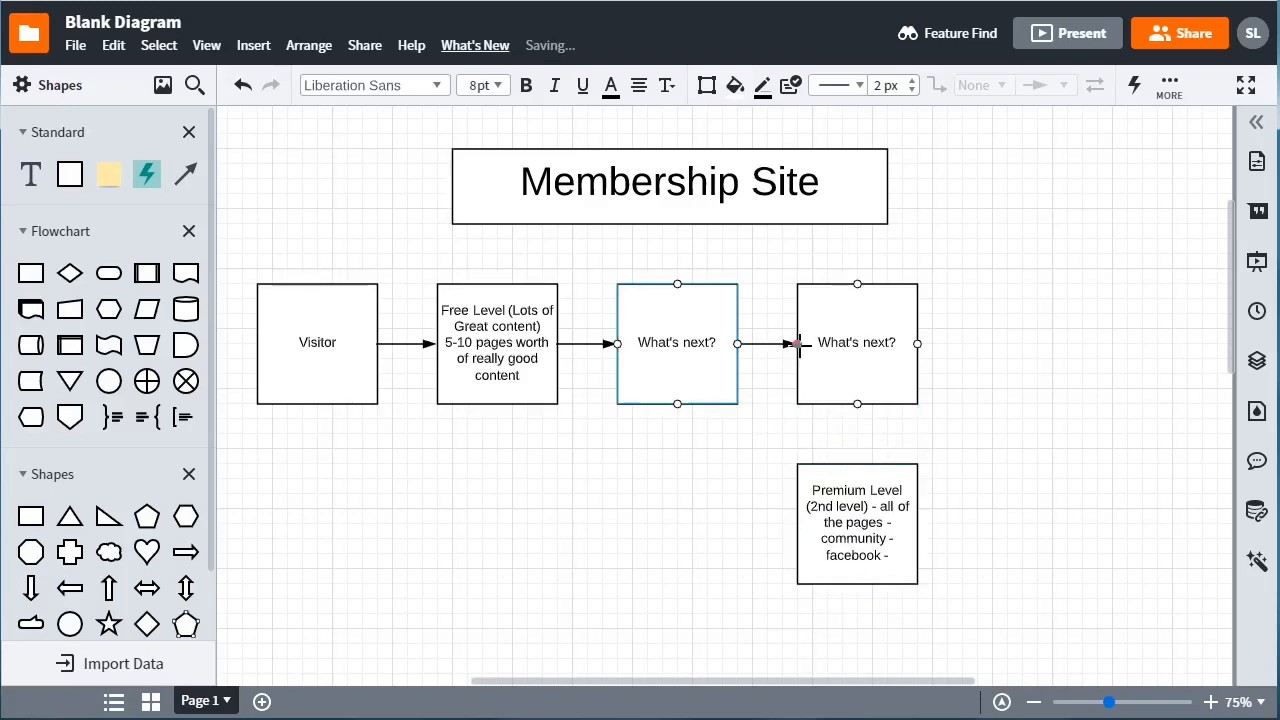
double_click(843, 350)
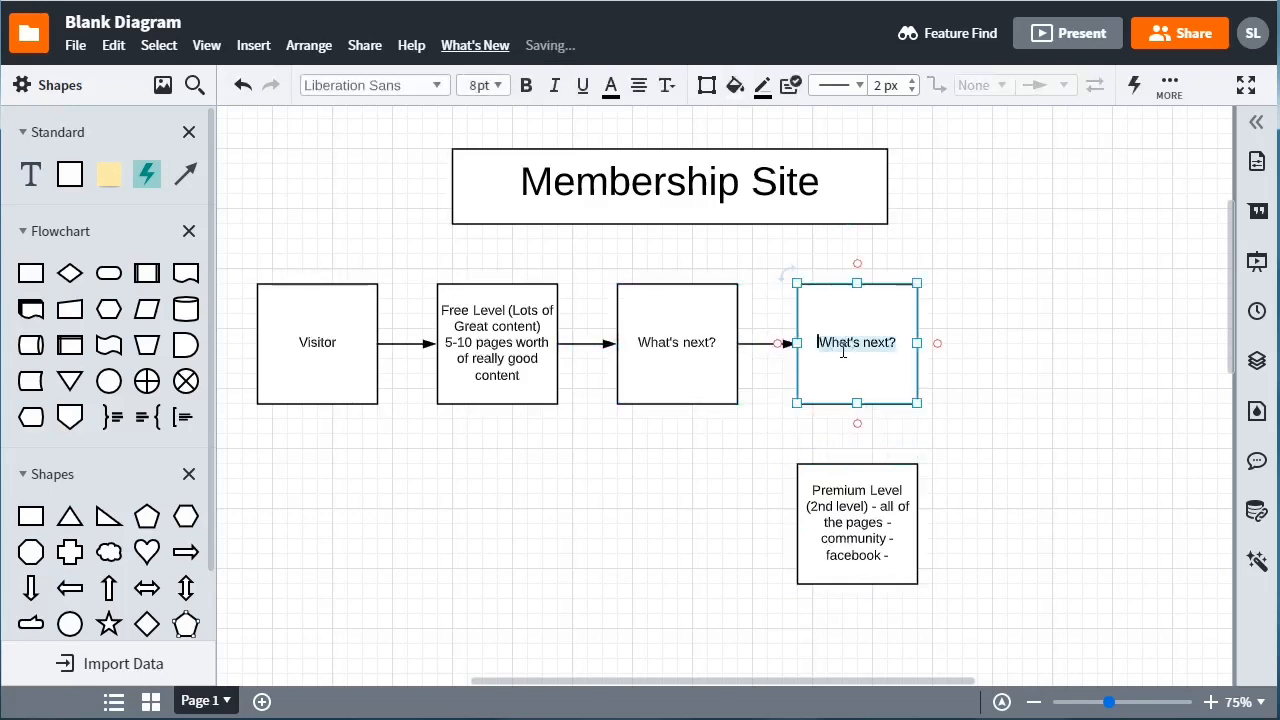
key("BackSpace")
type("Price ")
type("@19")
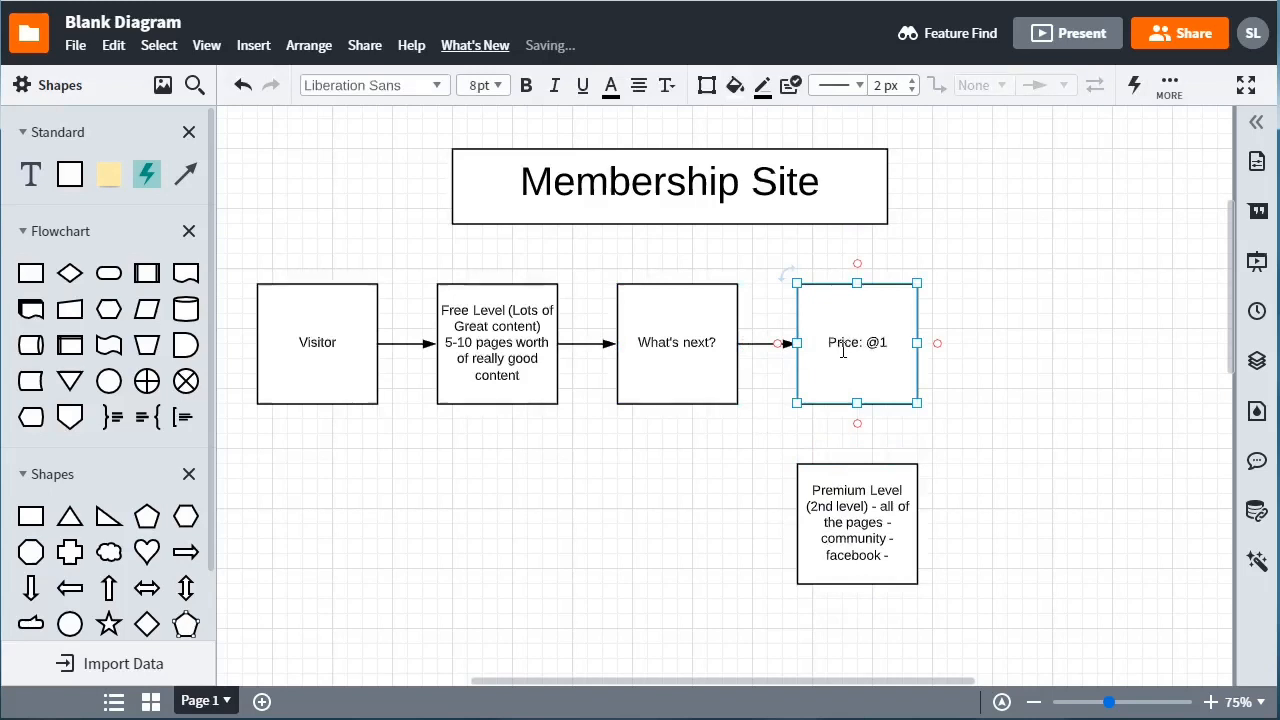
key("BackSpace")
key("BackSpace")
key("BackSpace")
type("$")
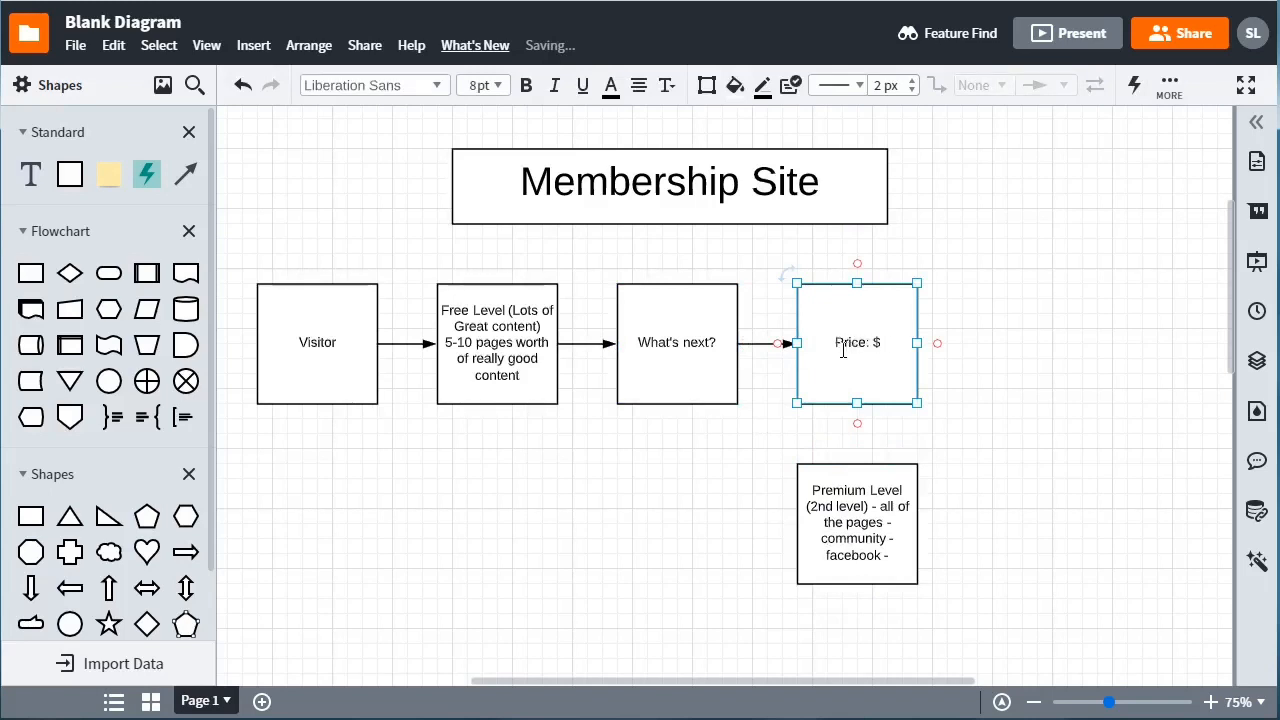
type("1`97")
left_click(1020, 292)
Step: Set the font size of all flow boxes below the Membership Site title to 10 pt
left_click_drag(237, 269, 1029, 609)
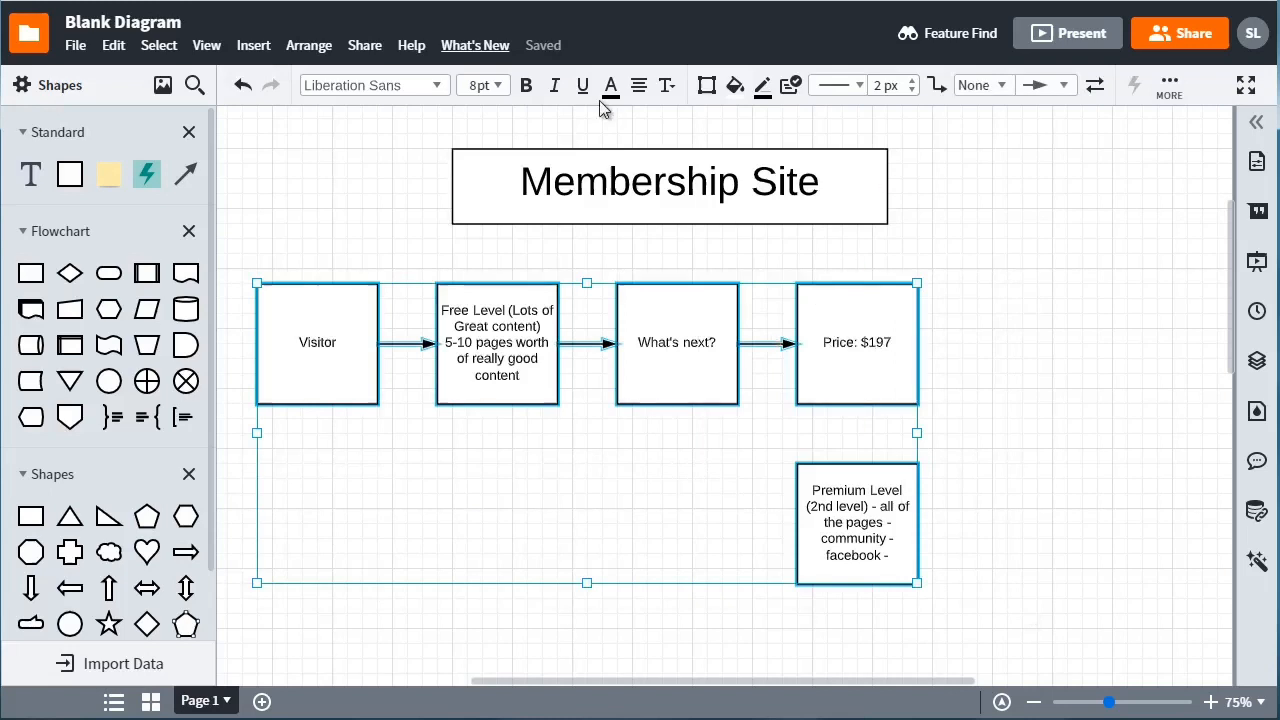
left_click(497, 86)
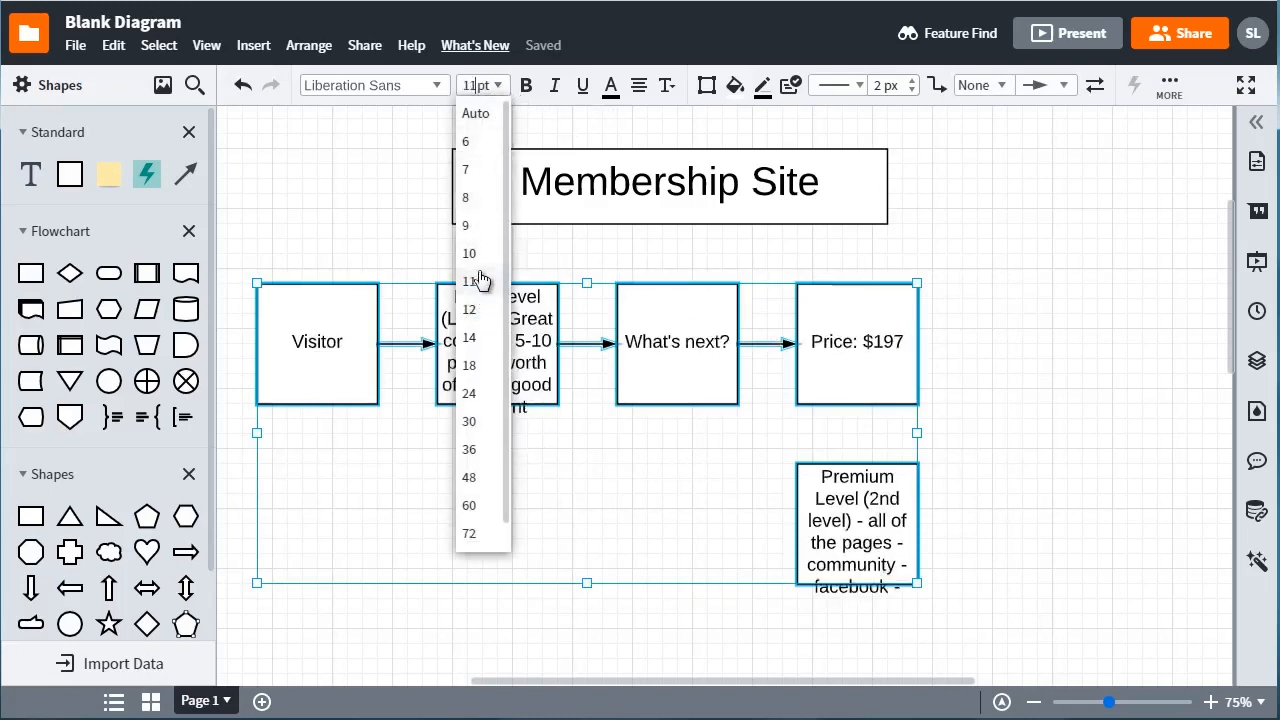
key("Escape")
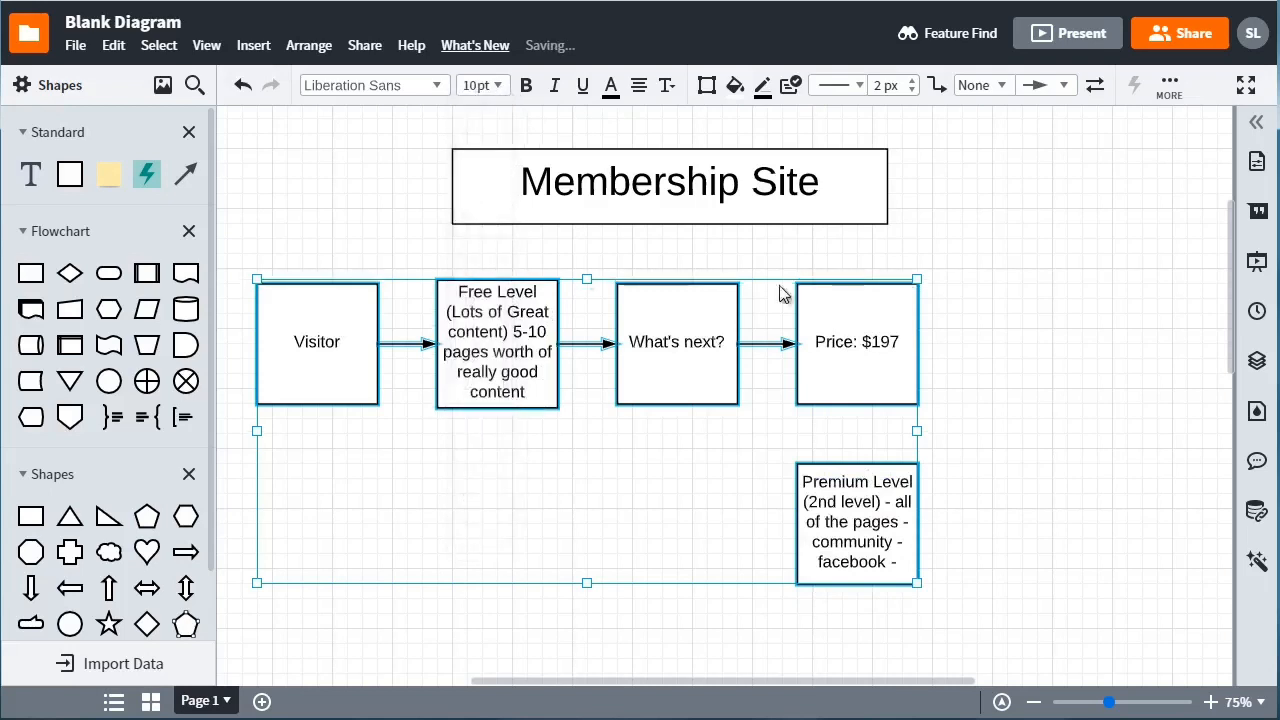
left_click(972, 320)
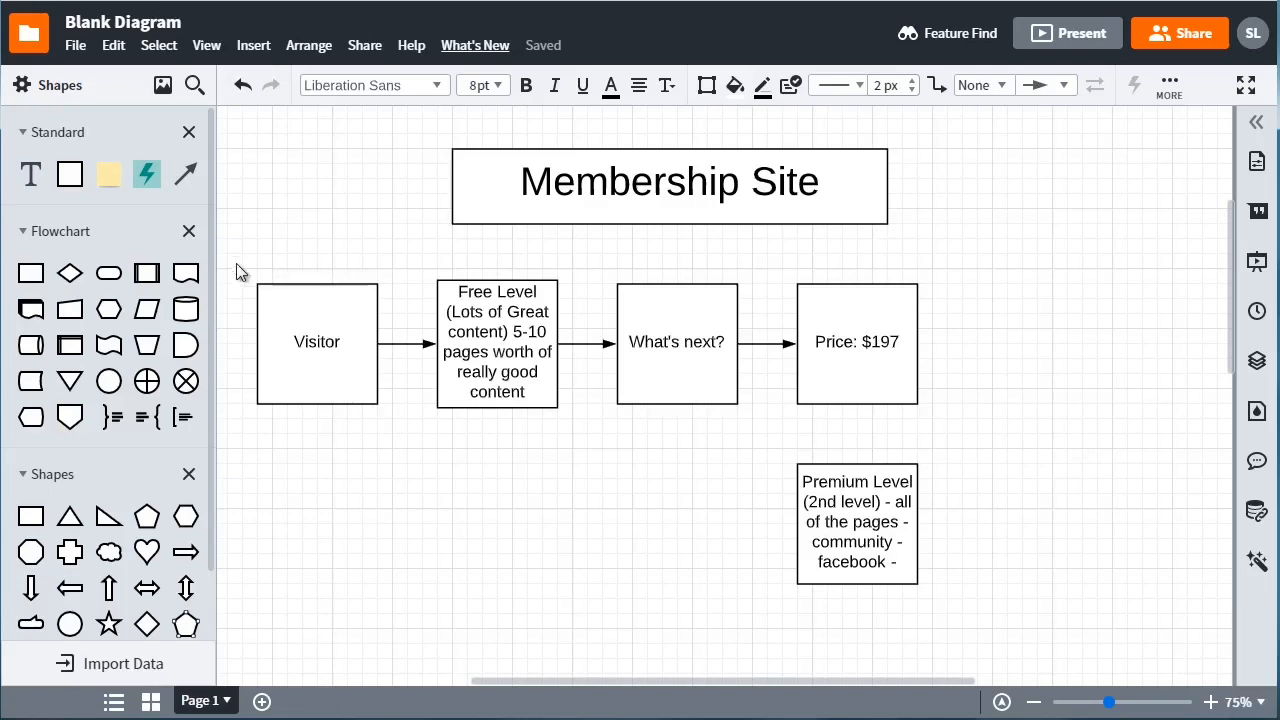
Step: Fill the Free Level box with light green
left_click_drag(235, 259, 399, 450)
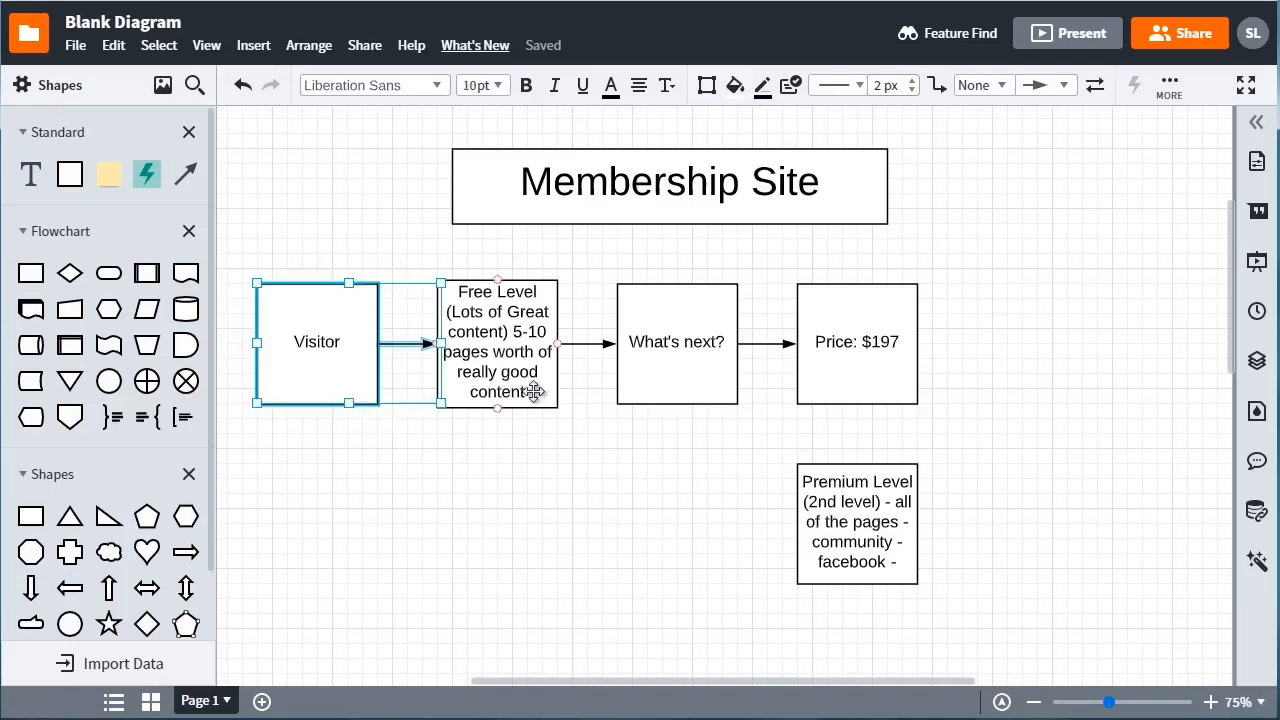
left_click(462, 251)
left_click(540, 395)
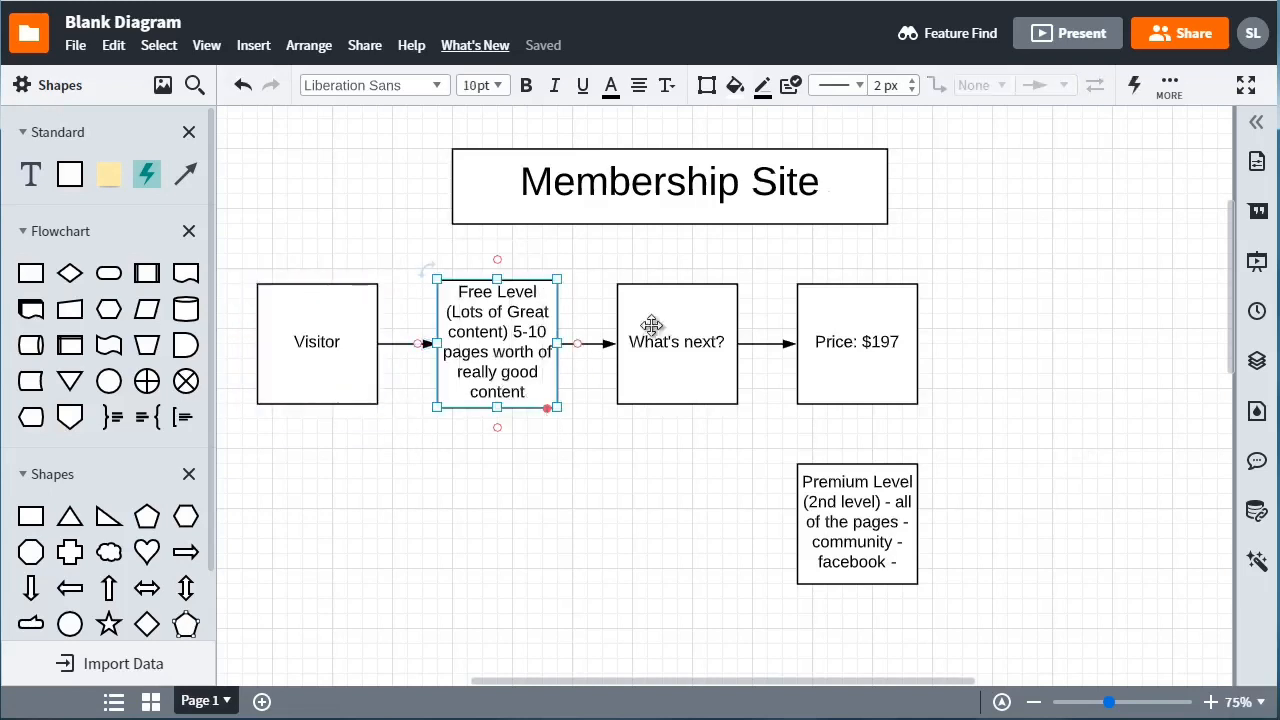
left_click(735, 90)
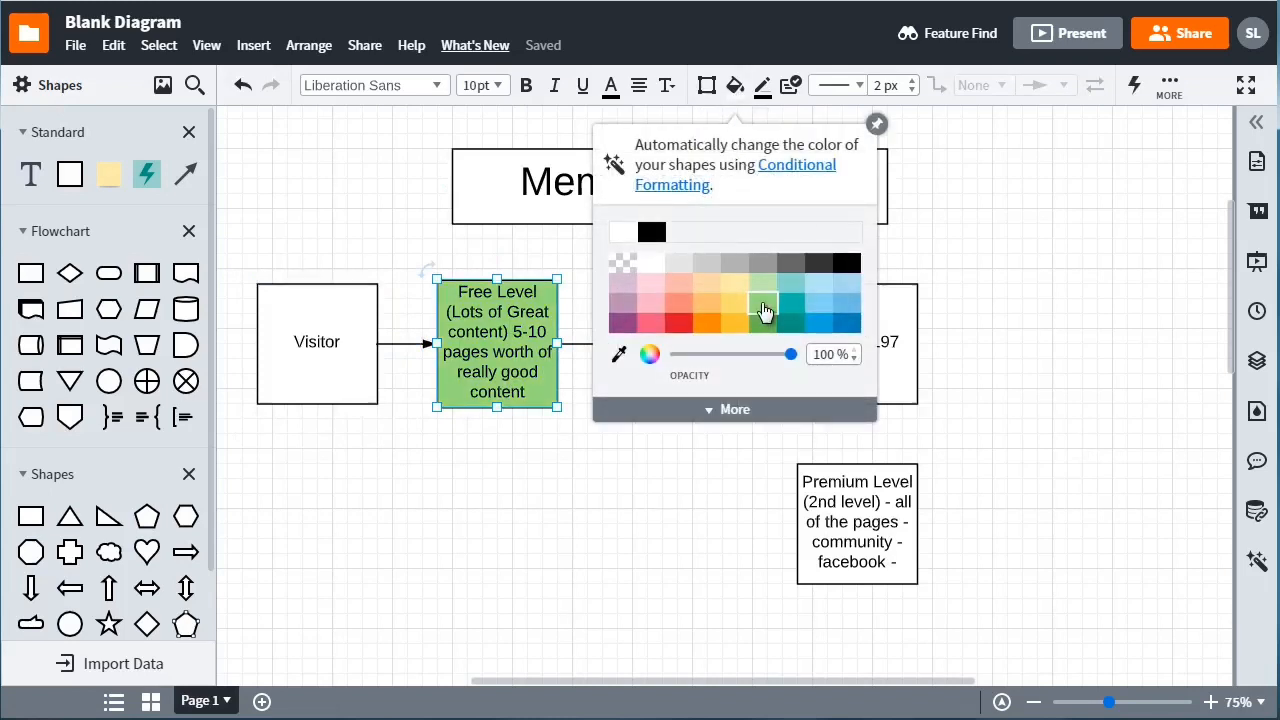
left_click(763, 312)
Step: Fill the Premium Level box with the same light green as the Free Level box
left_click(820, 560)
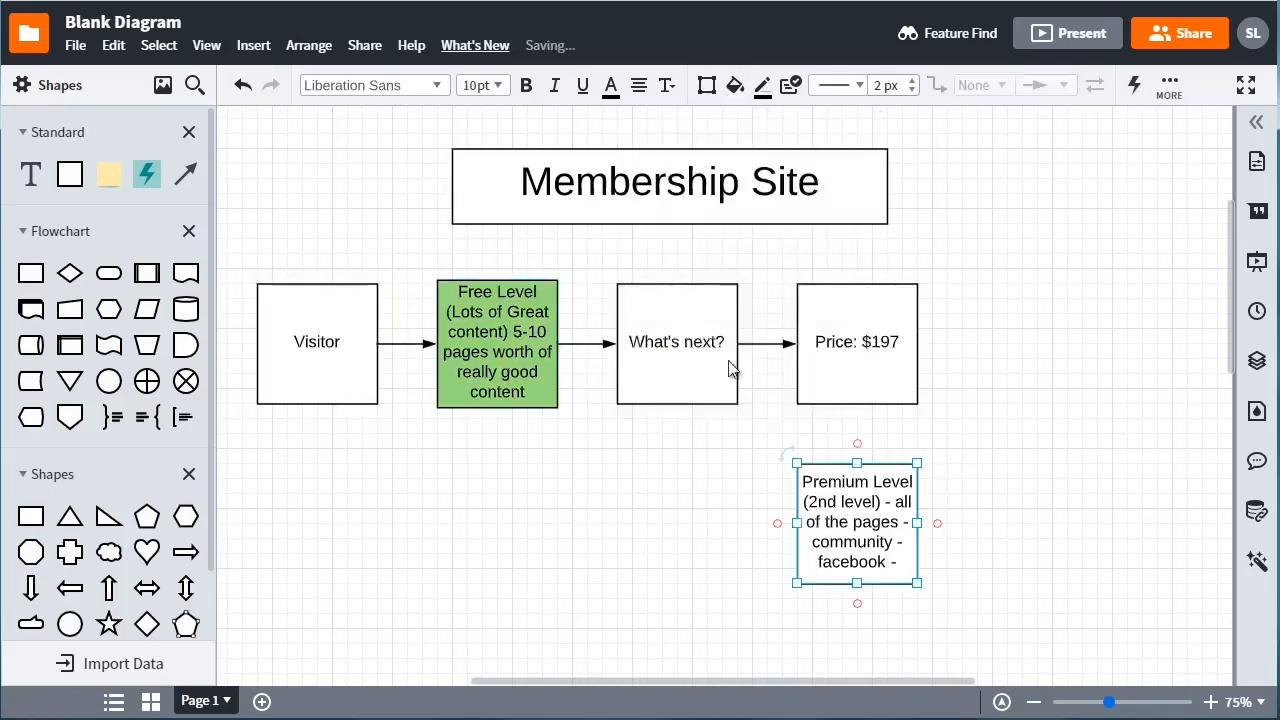
left_click(735, 88)
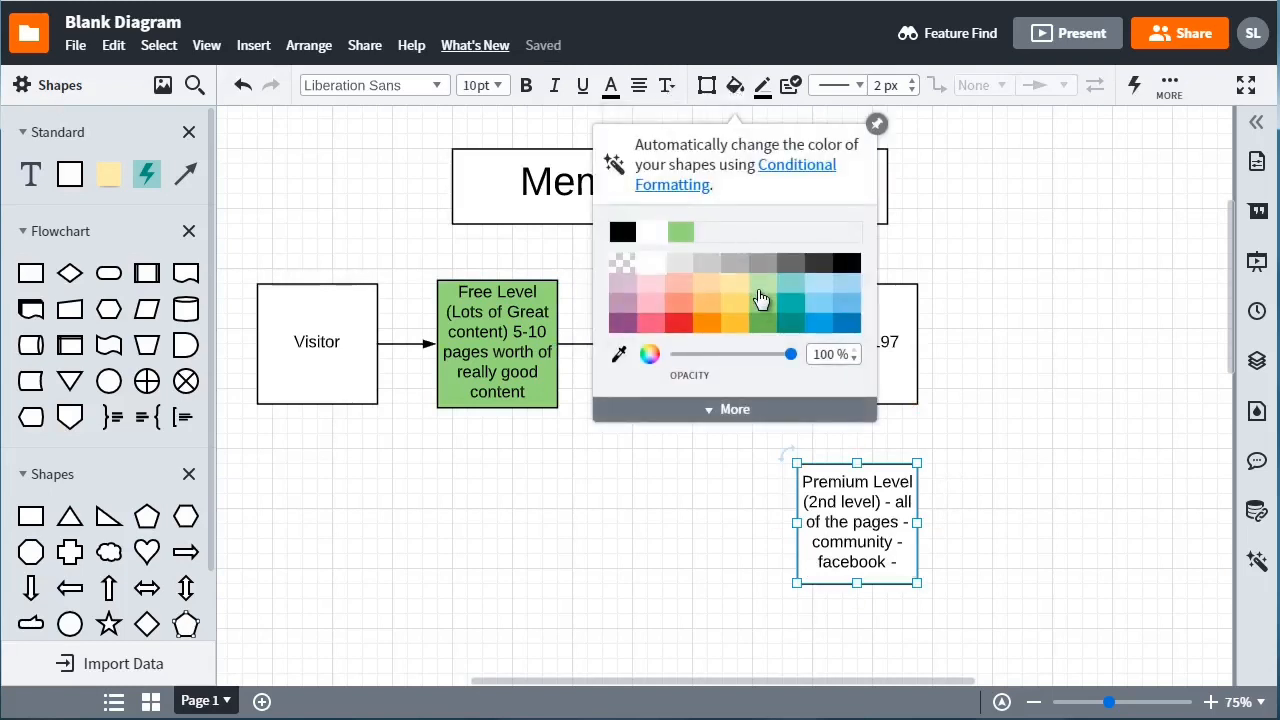
left_click(760, 299)
left_click(983, 298)
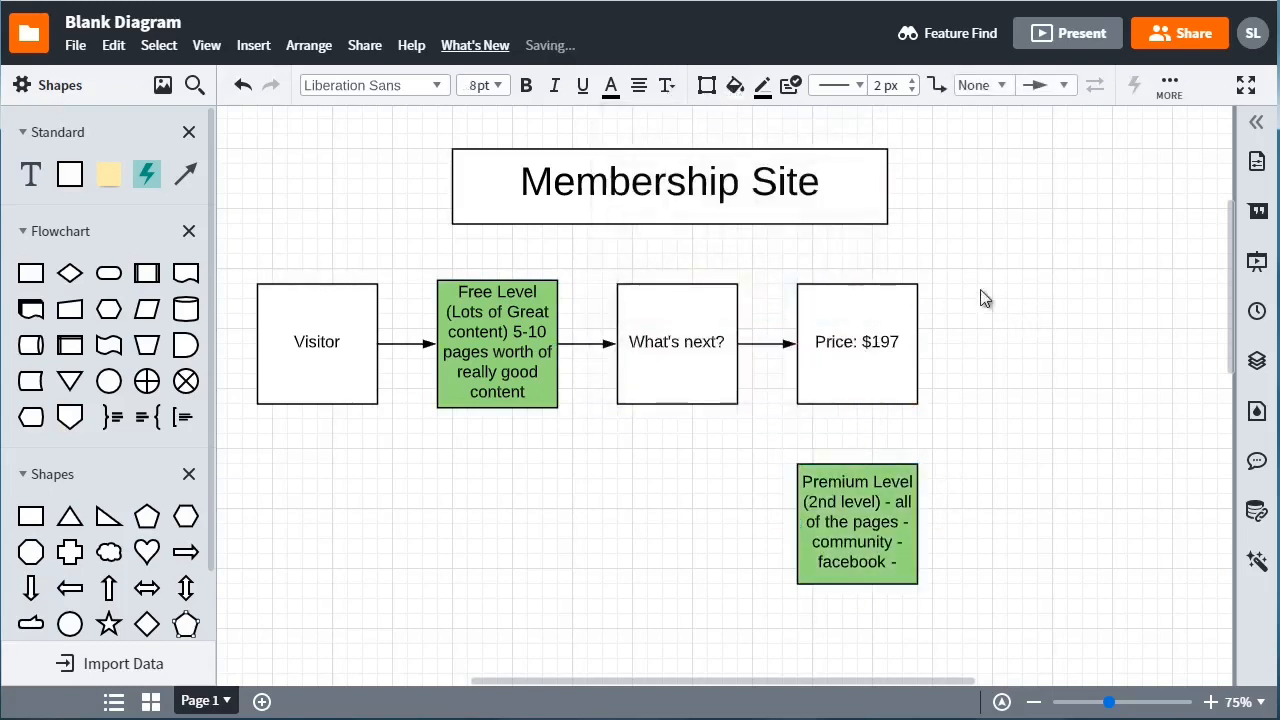
Step: Draw an arrow from the underside of the Price box down to the Premium Level box
left_click_drag(858, 404, 857, 468)
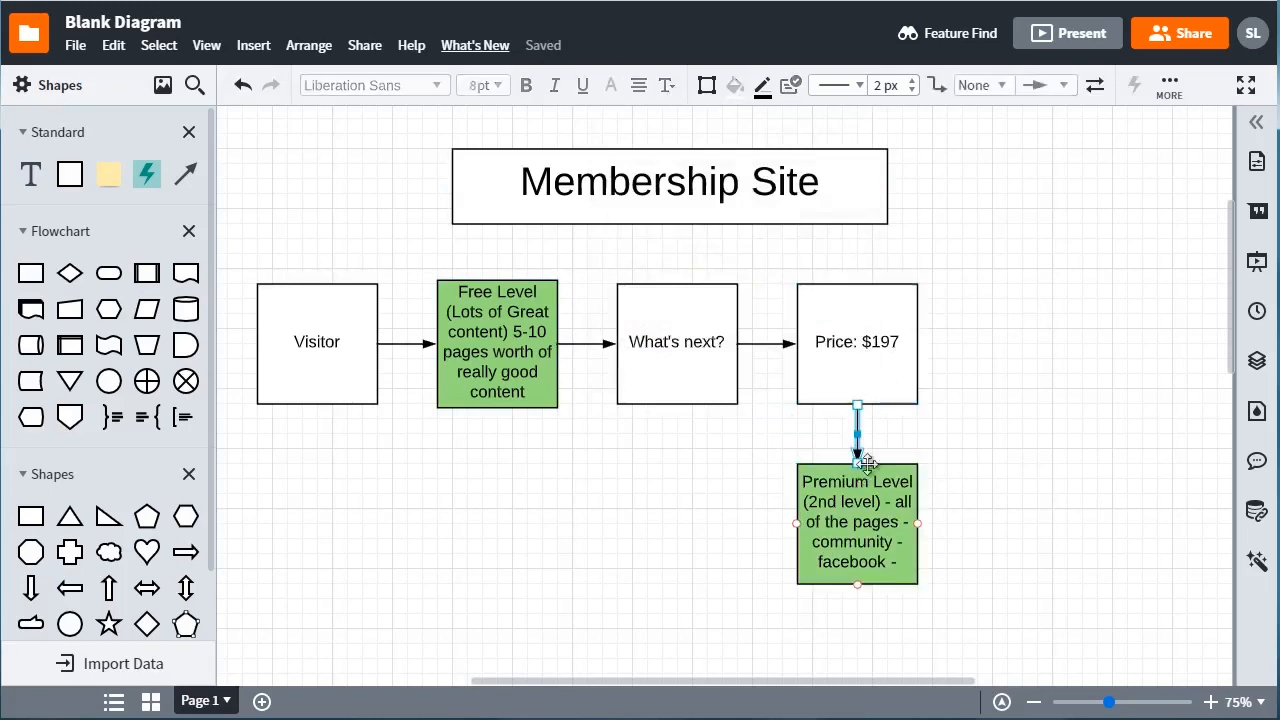
left_click(882, 350)
left_click(990, 327)
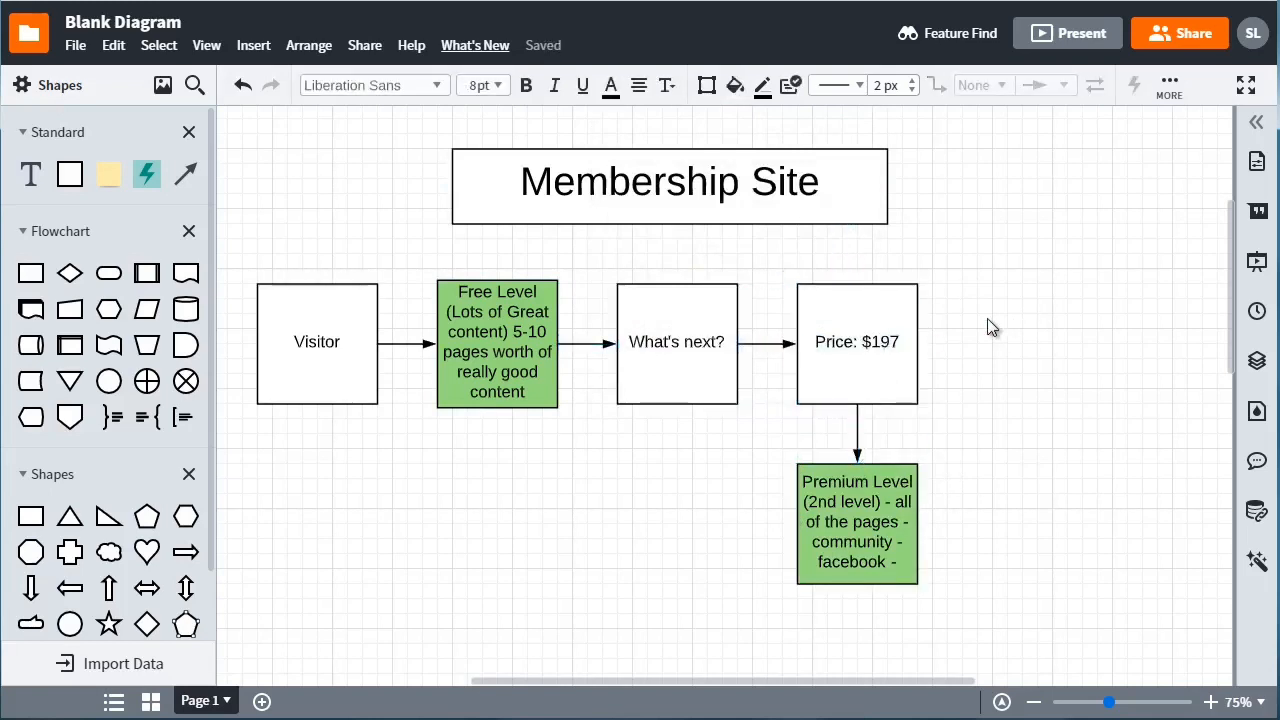
Step: Append "(Create Product)" after "Price: $197" in the Price box
left_click(845, 340)
double_click(845, 340)
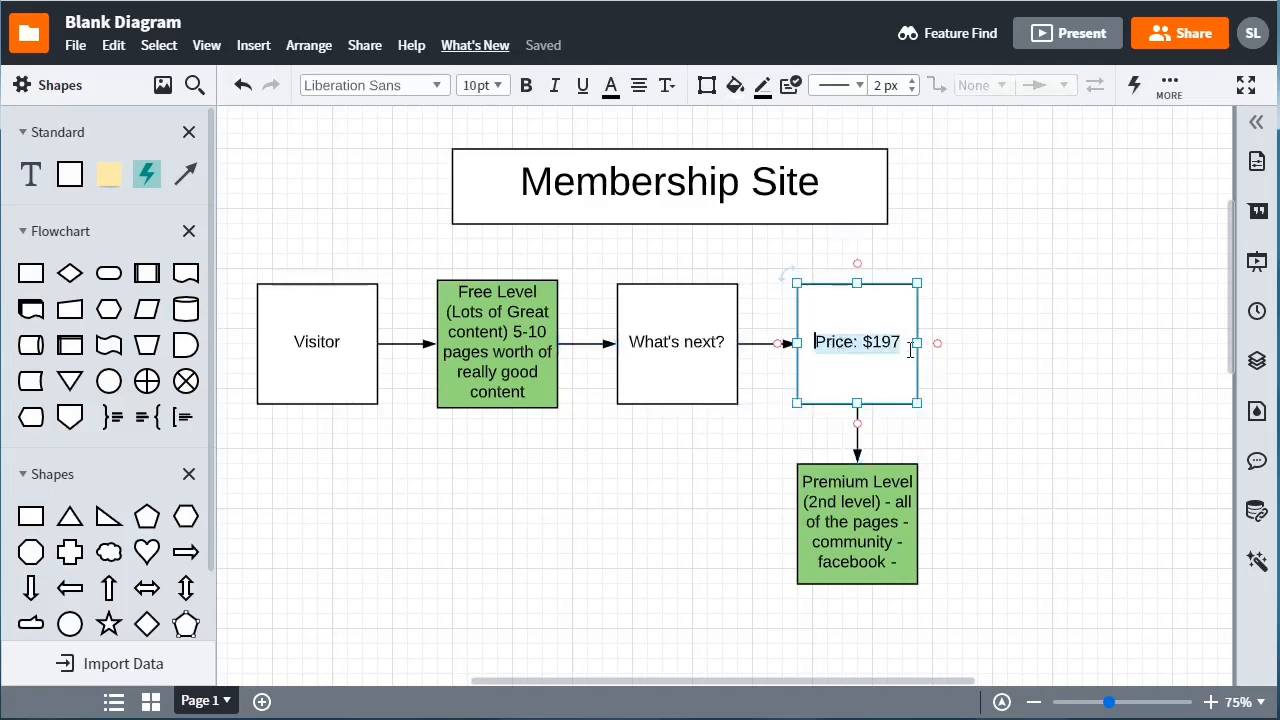
left_click(910, 349)
type("(C")
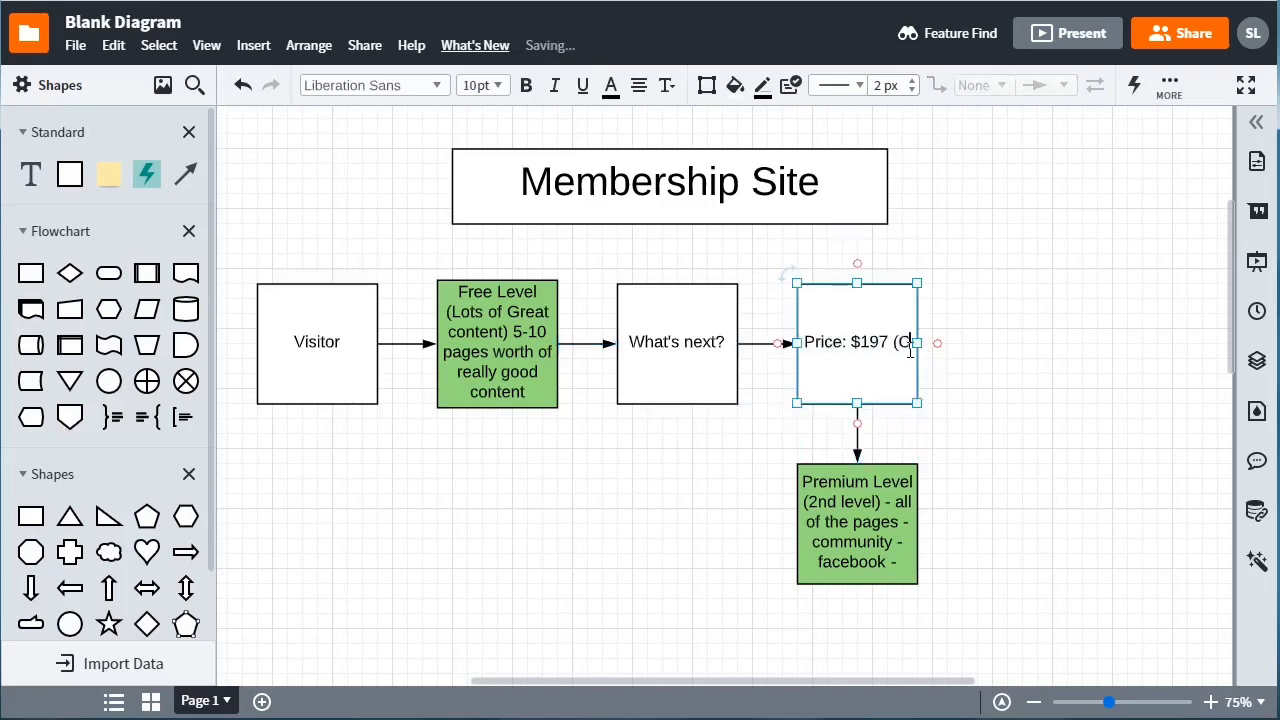
type("reate Product)")
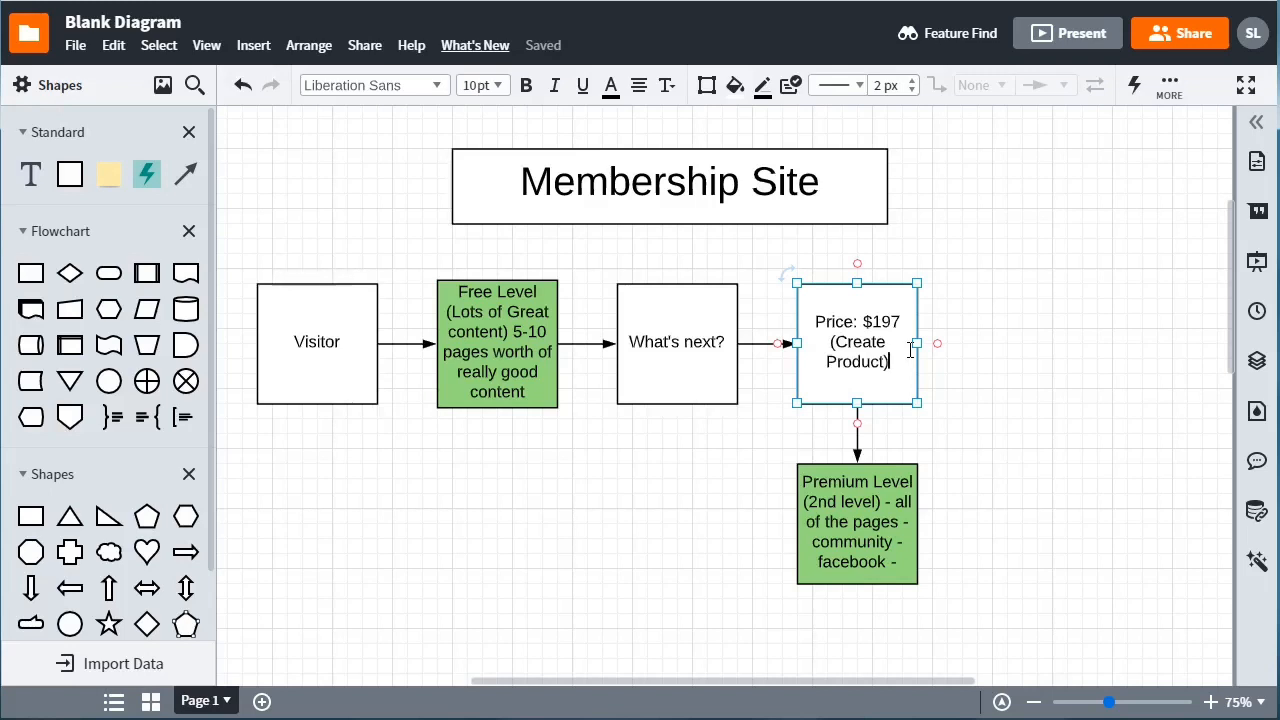
key("Home")
key("shift+End")
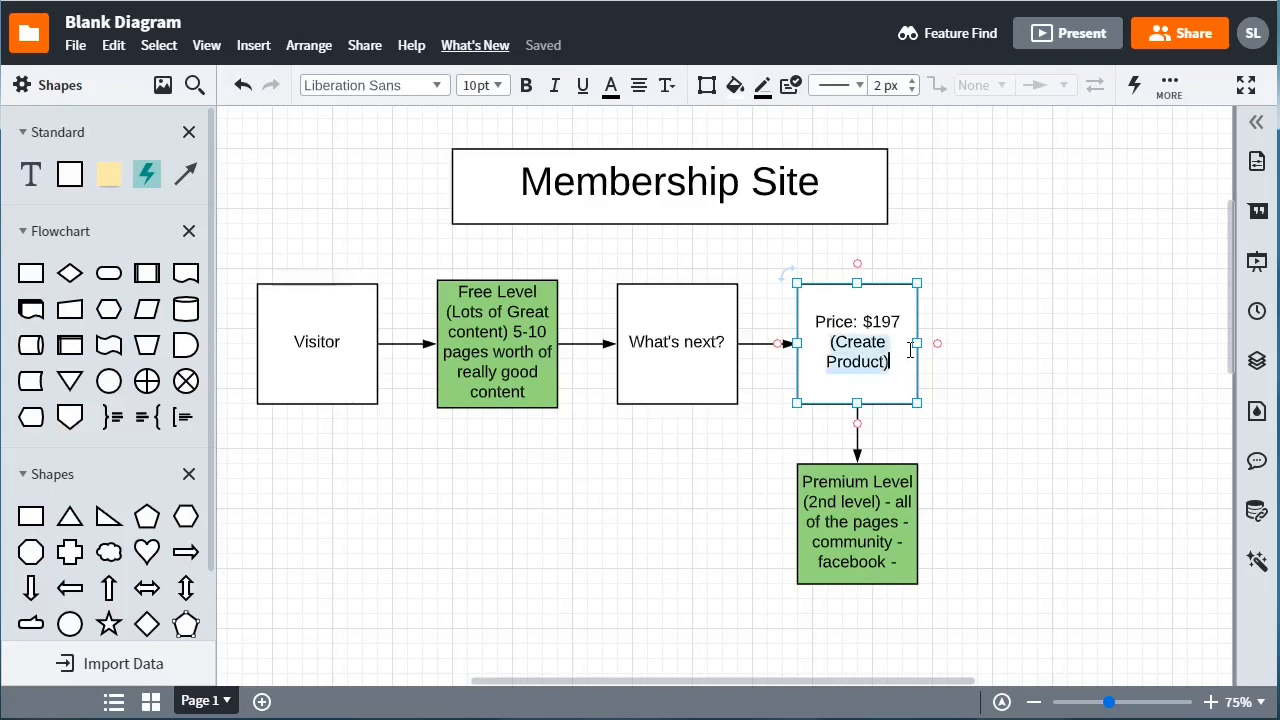
left_click(985, 300)
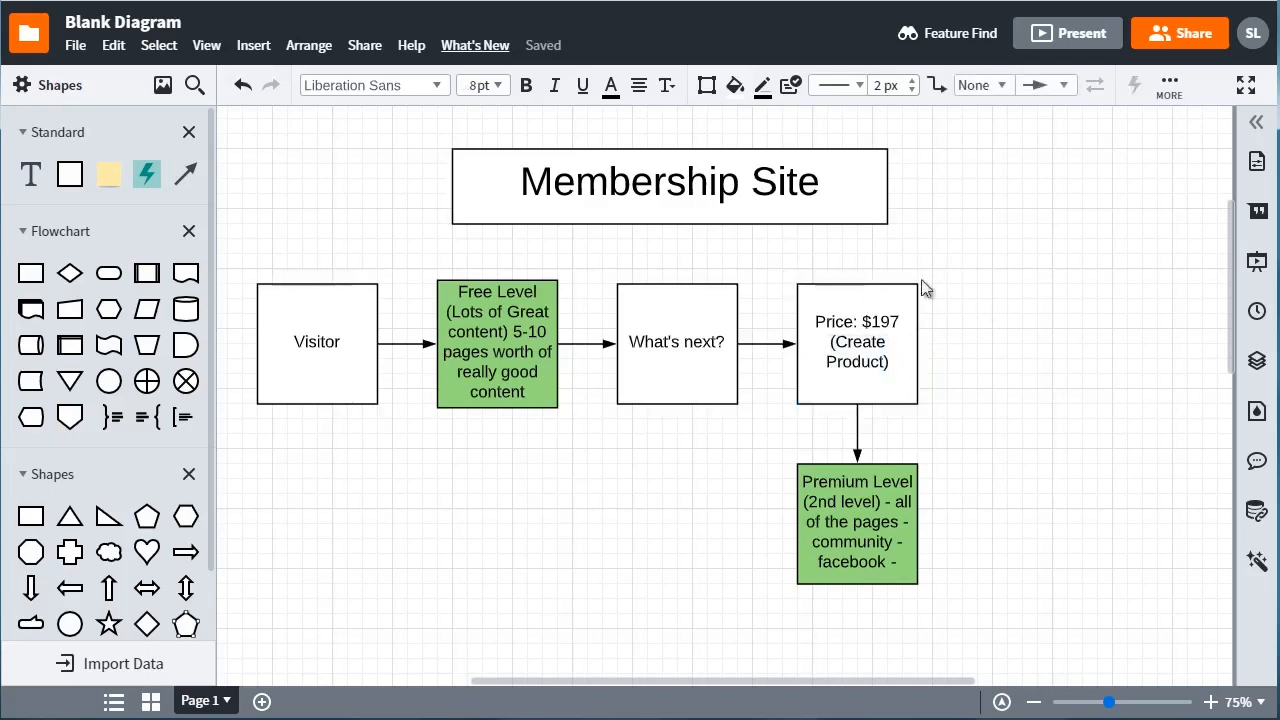
left_click(866, 372)
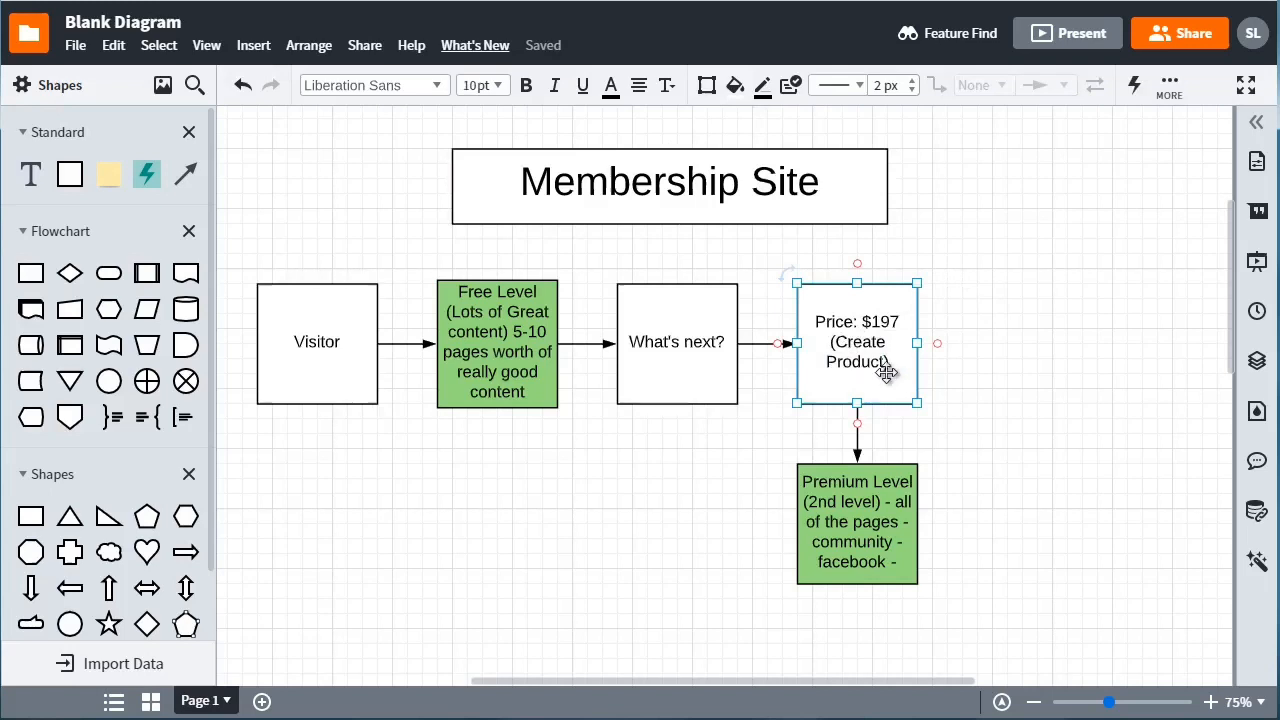
left_click(973, 455)
left_click(873, 493)
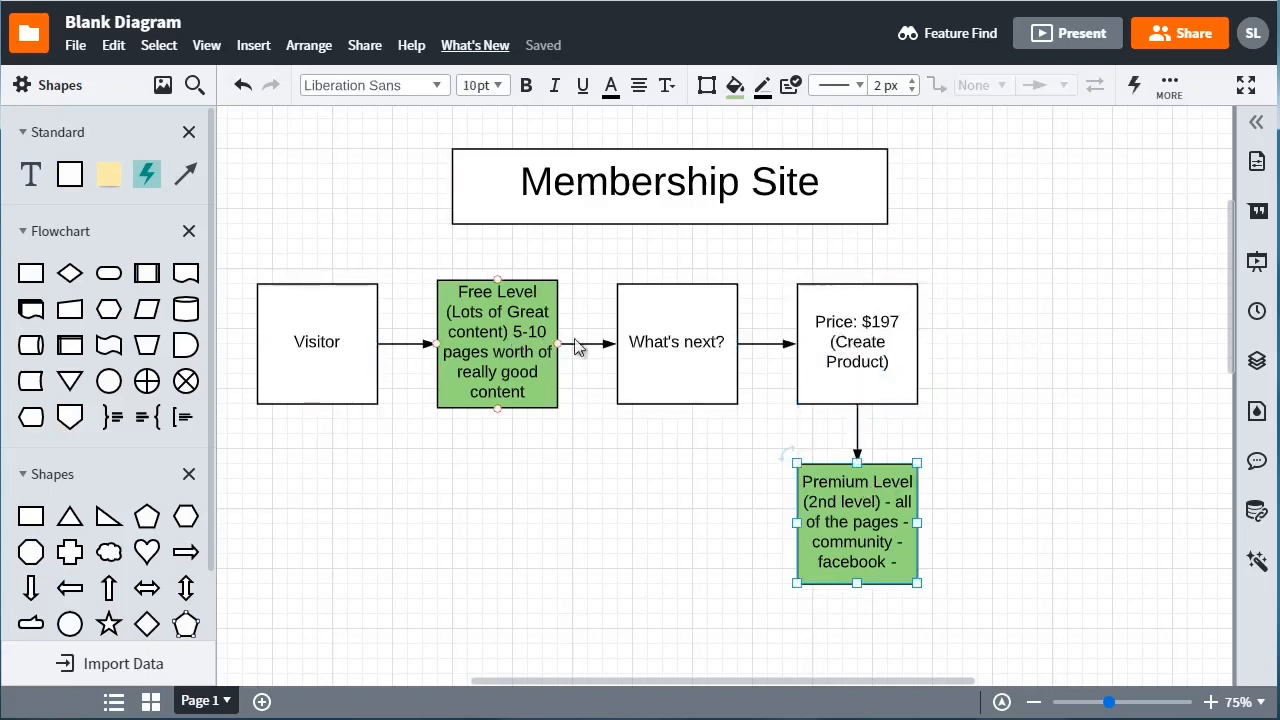
left_click(875, 355)
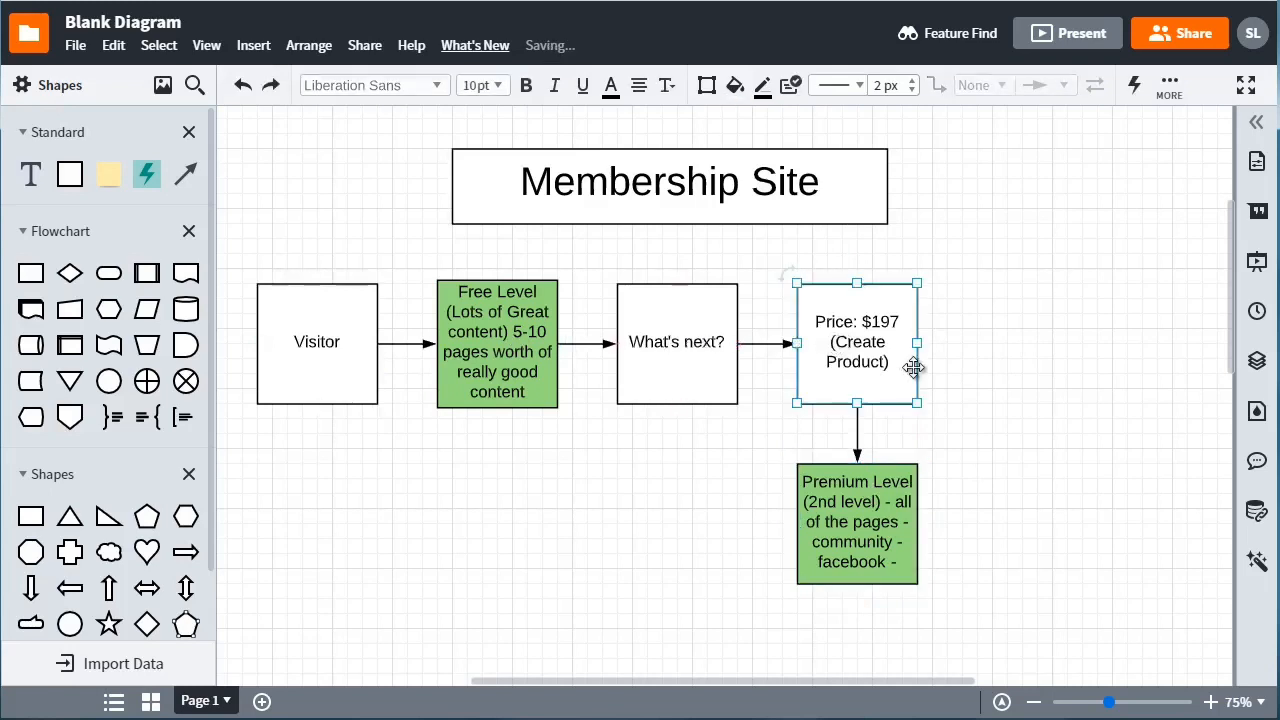
Step: Select the Price and Premium Level boxes together and fill both with light blue
left_click_drag(968, 331, 868, 482)
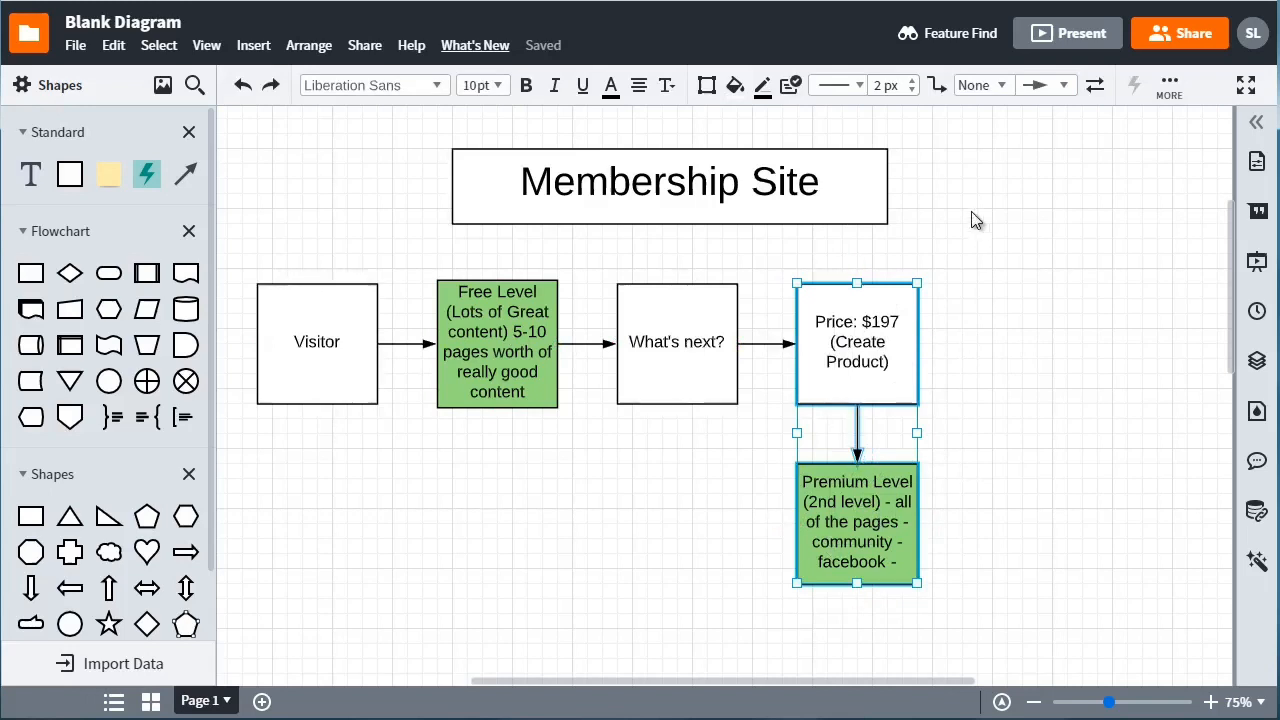
left_click(736, 88)
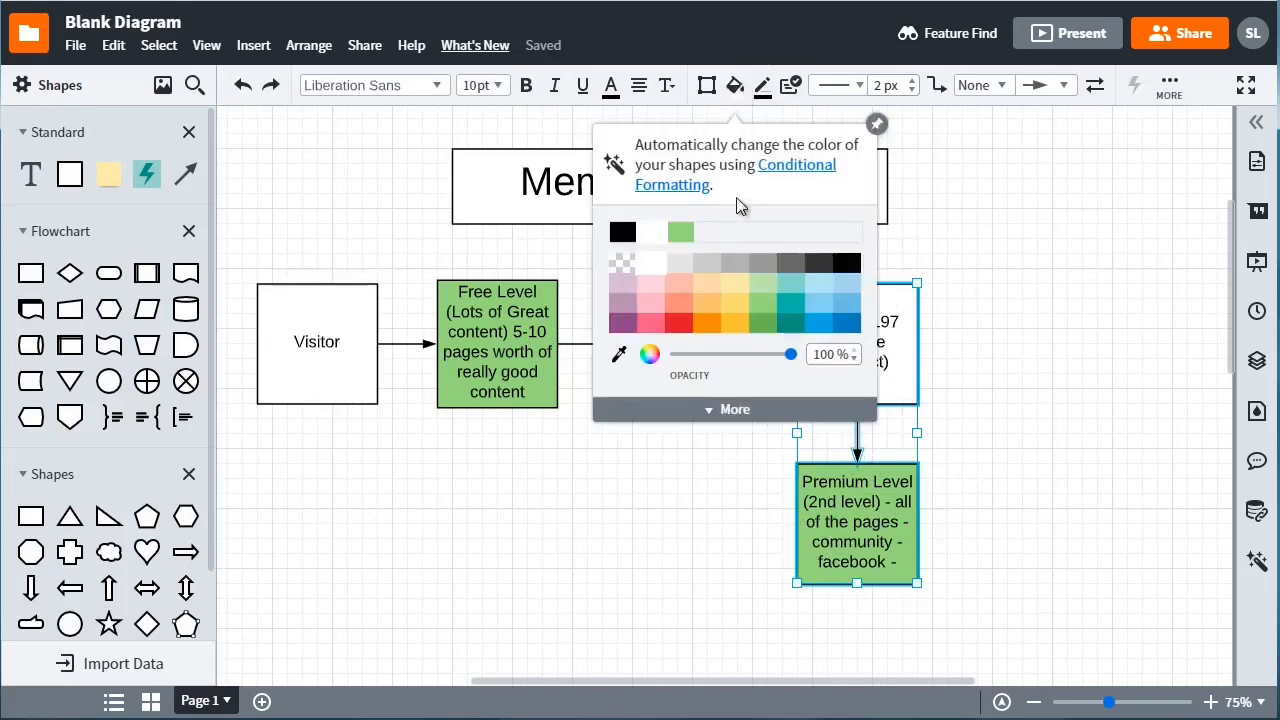
left_click(734, 284)
left_click(678, 324)
left_click(678, 298)
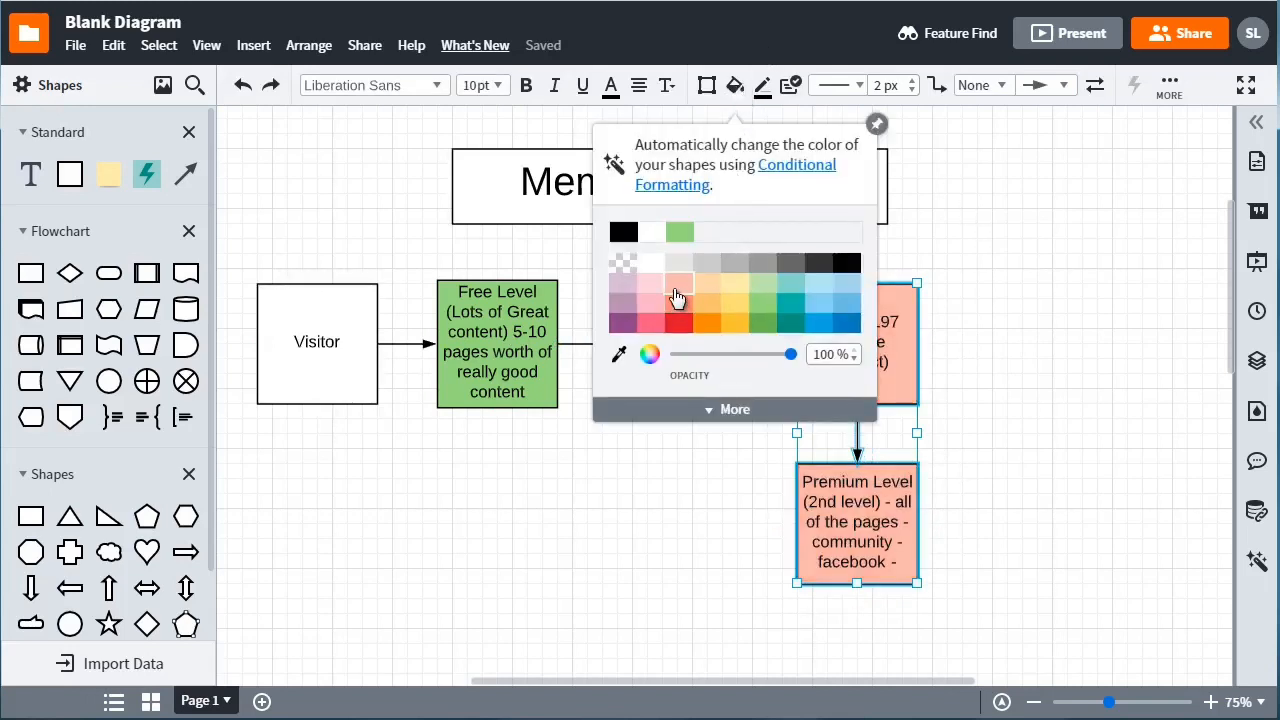
left_click(846, 285)
left_click(960, 268)
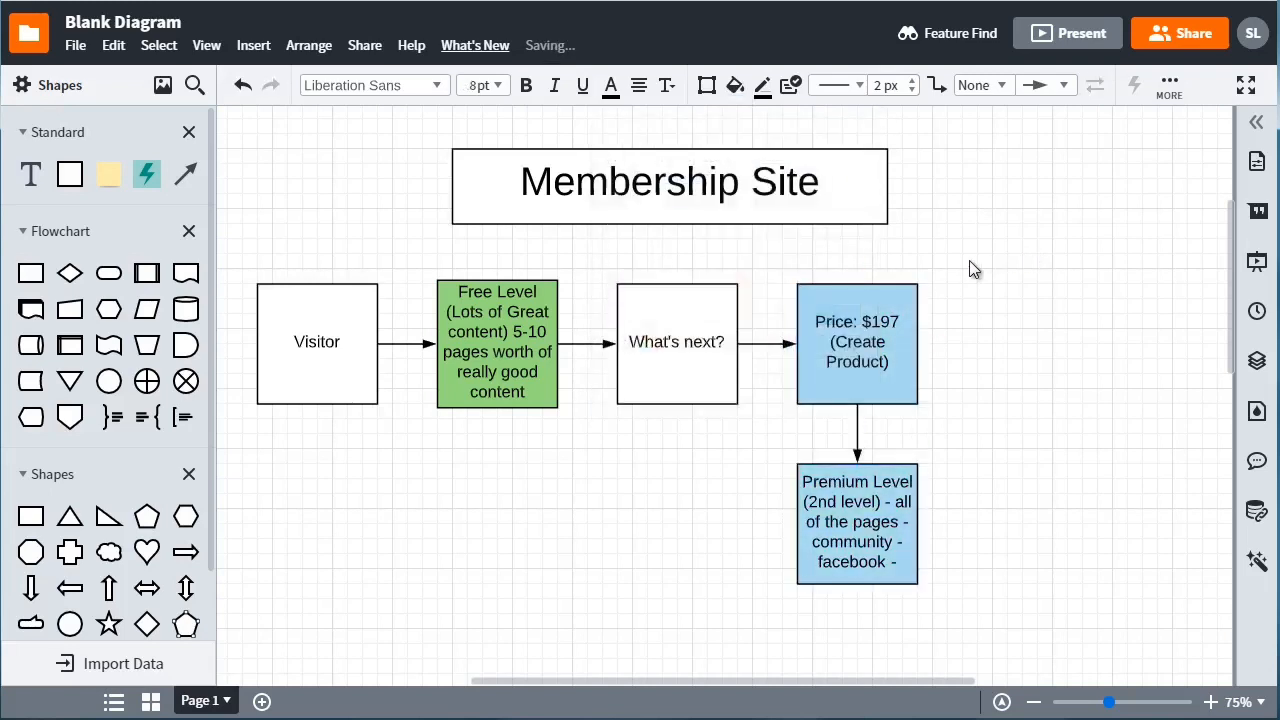
left_click_drag(968, 264, 849, 520)
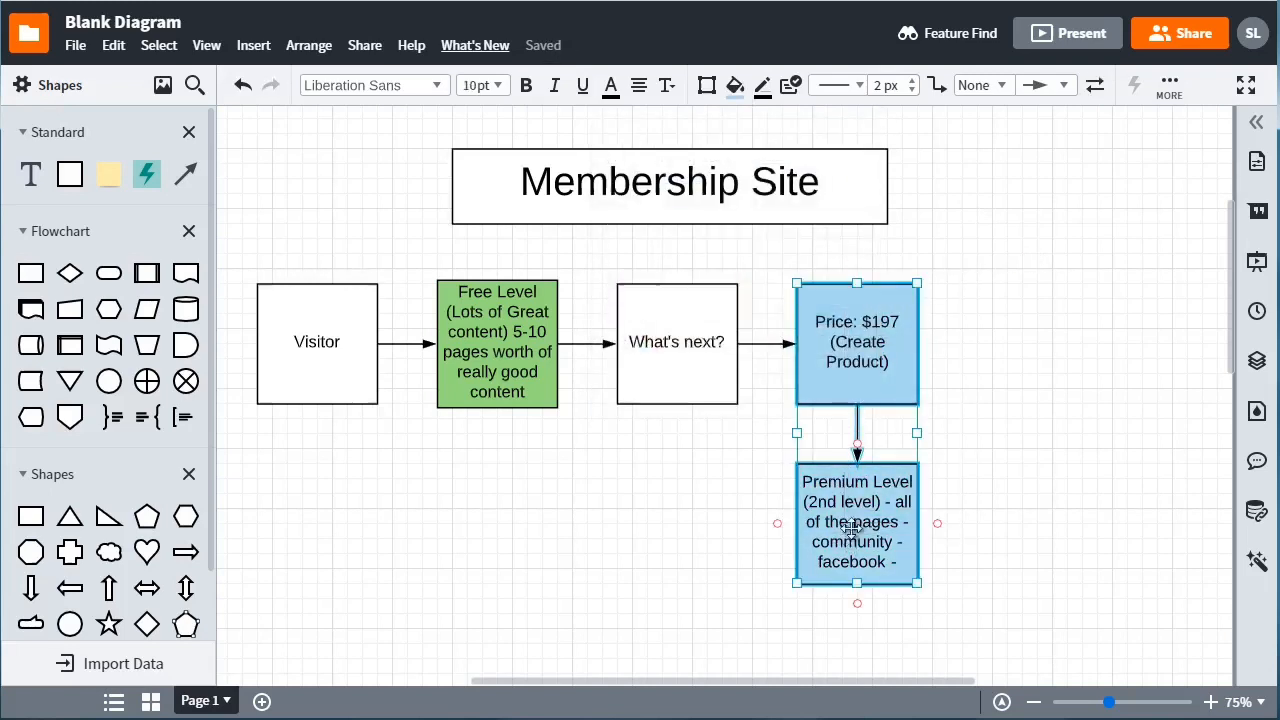
left_click(984, 400)
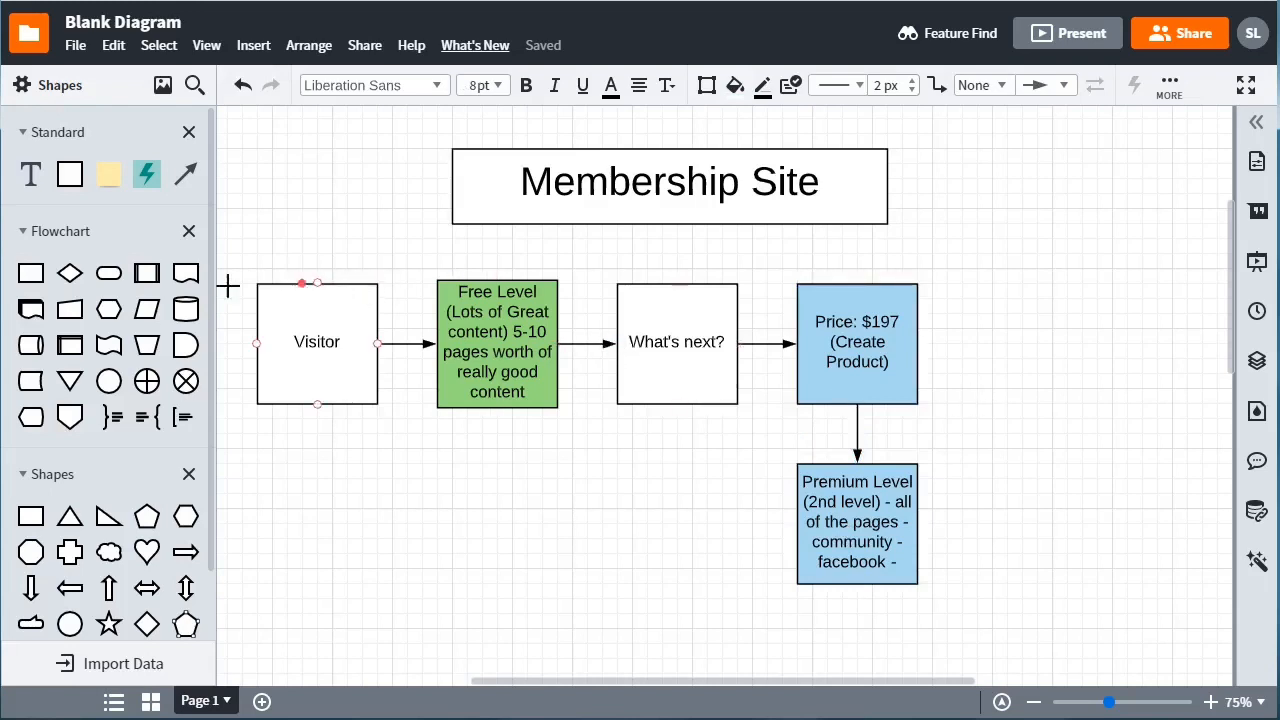
left_click(298, 322)
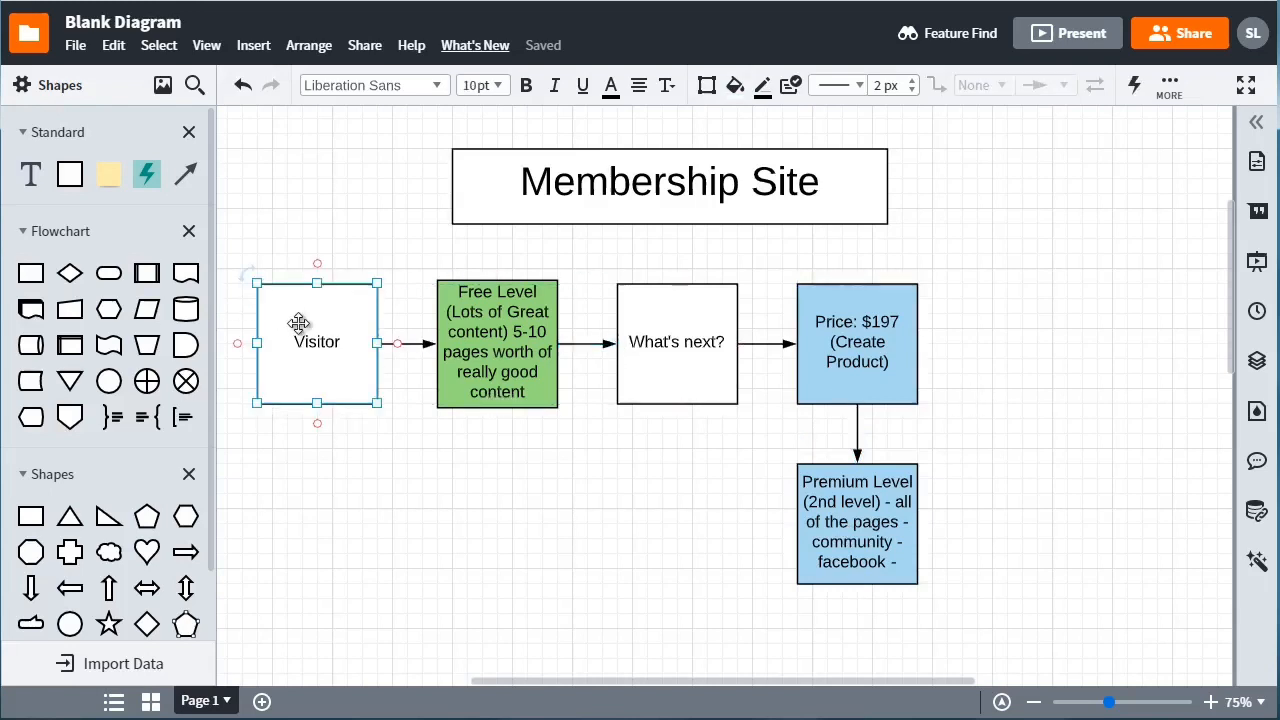
left_click(491, 320)
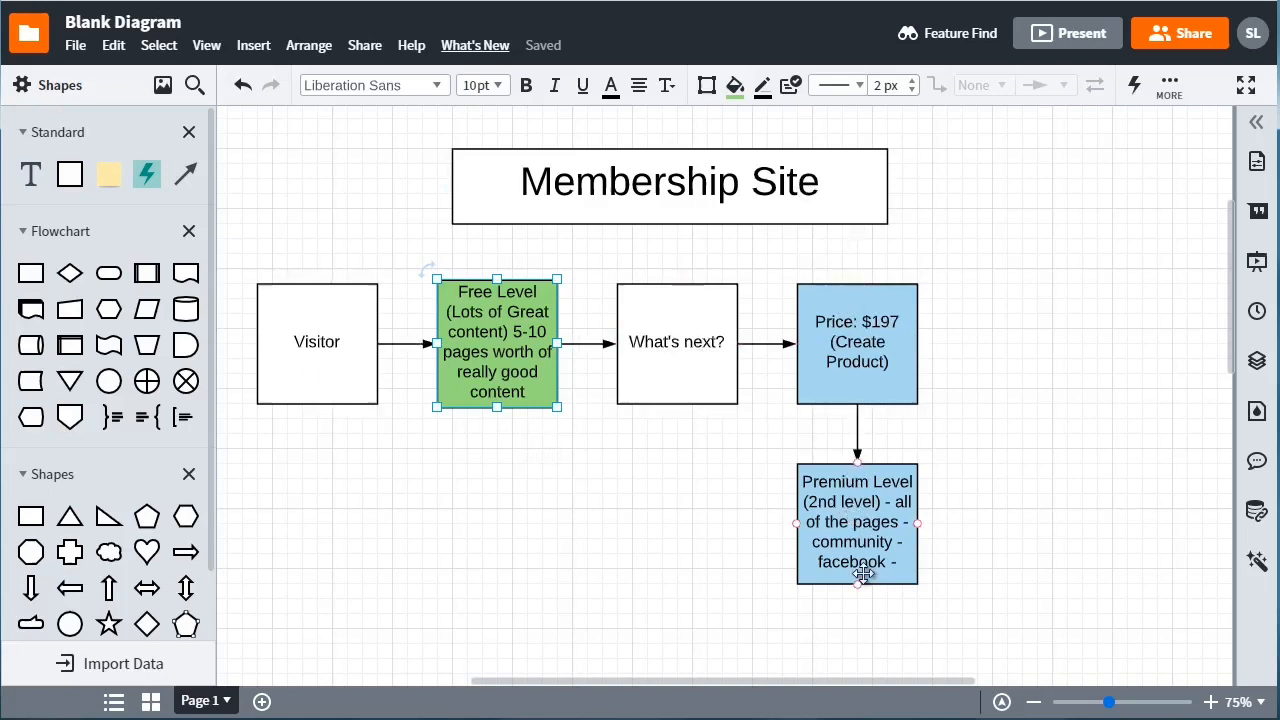
left_click(710, 525)
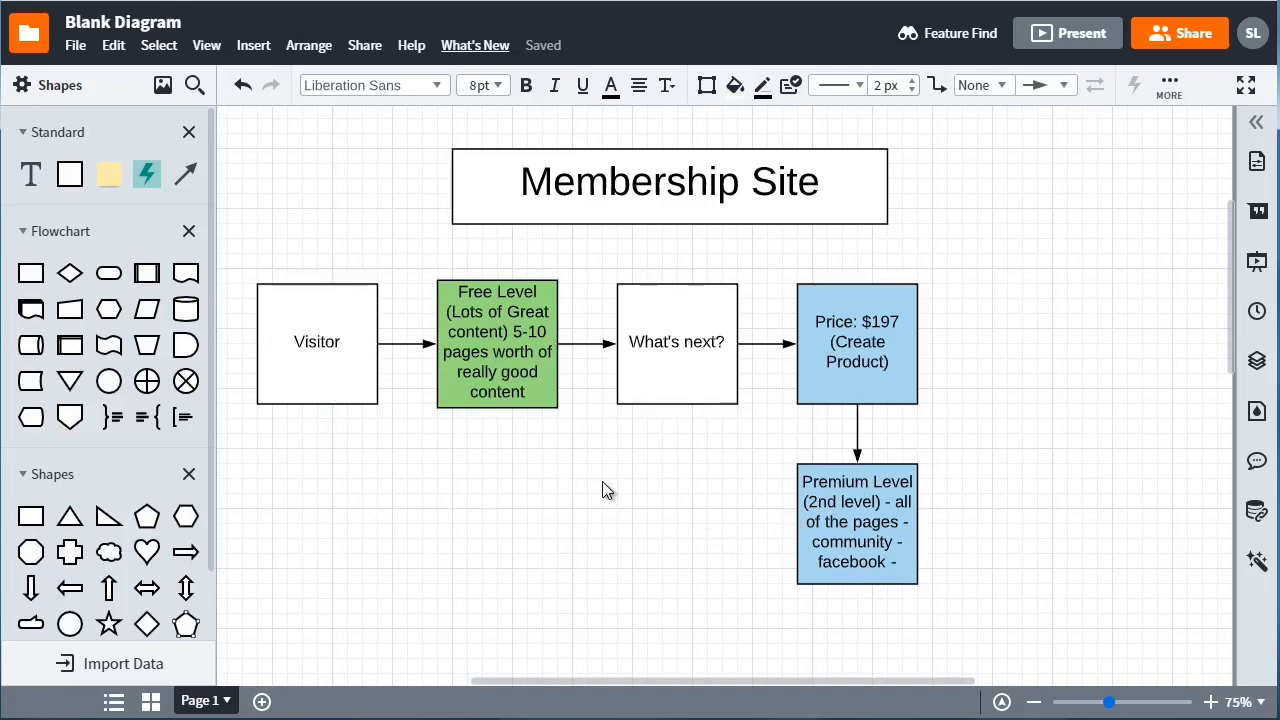
left_click_drag(253, 249, 636, 408)
left_click(713, 477)
left_click_drag(970, 308, 796, 586)
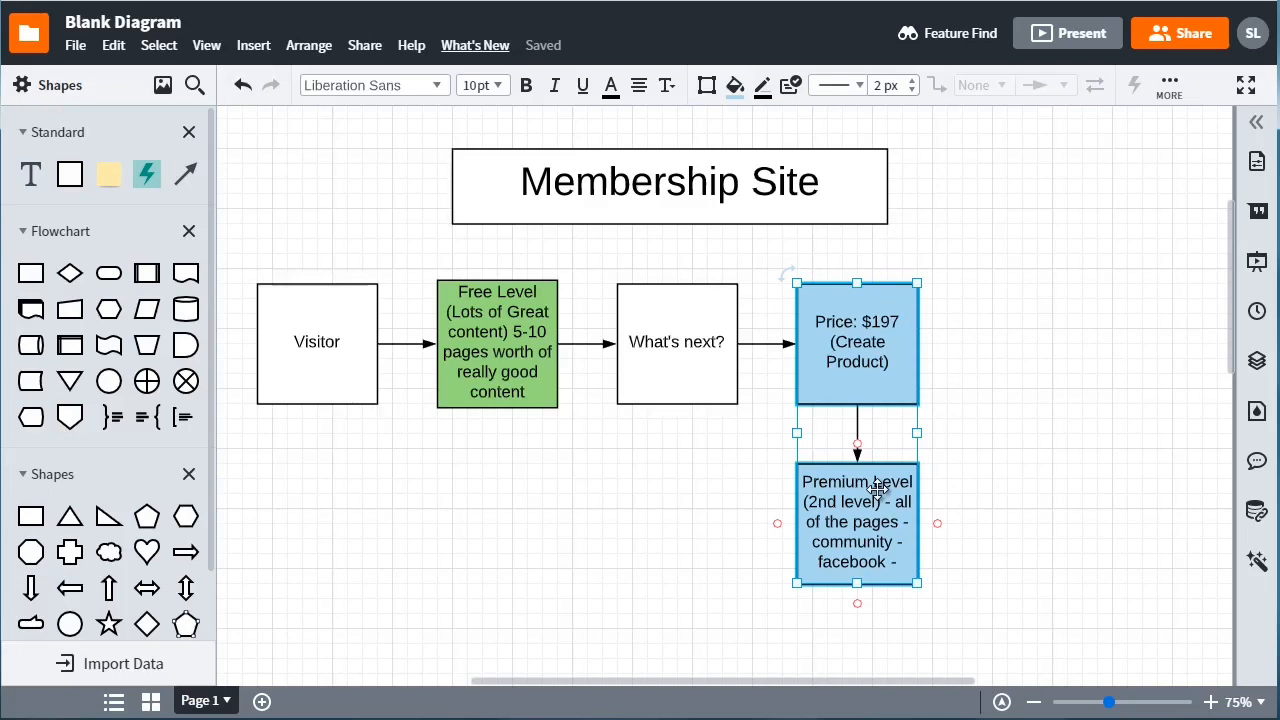
left_click(973, 337)
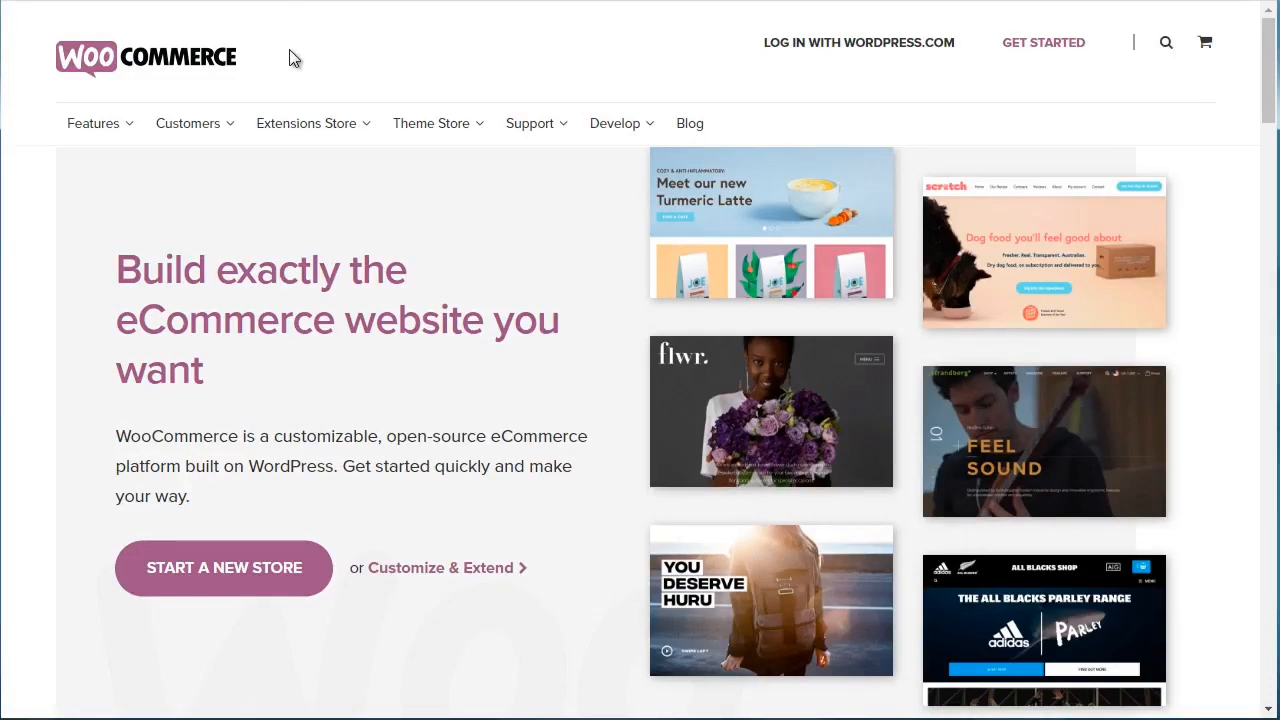
Step: Enlarge the WooCommerce web page and open the WooCommerce Memberships extension from the list of all extensions
key("ctrl+plus")
key("ctrl+plus")
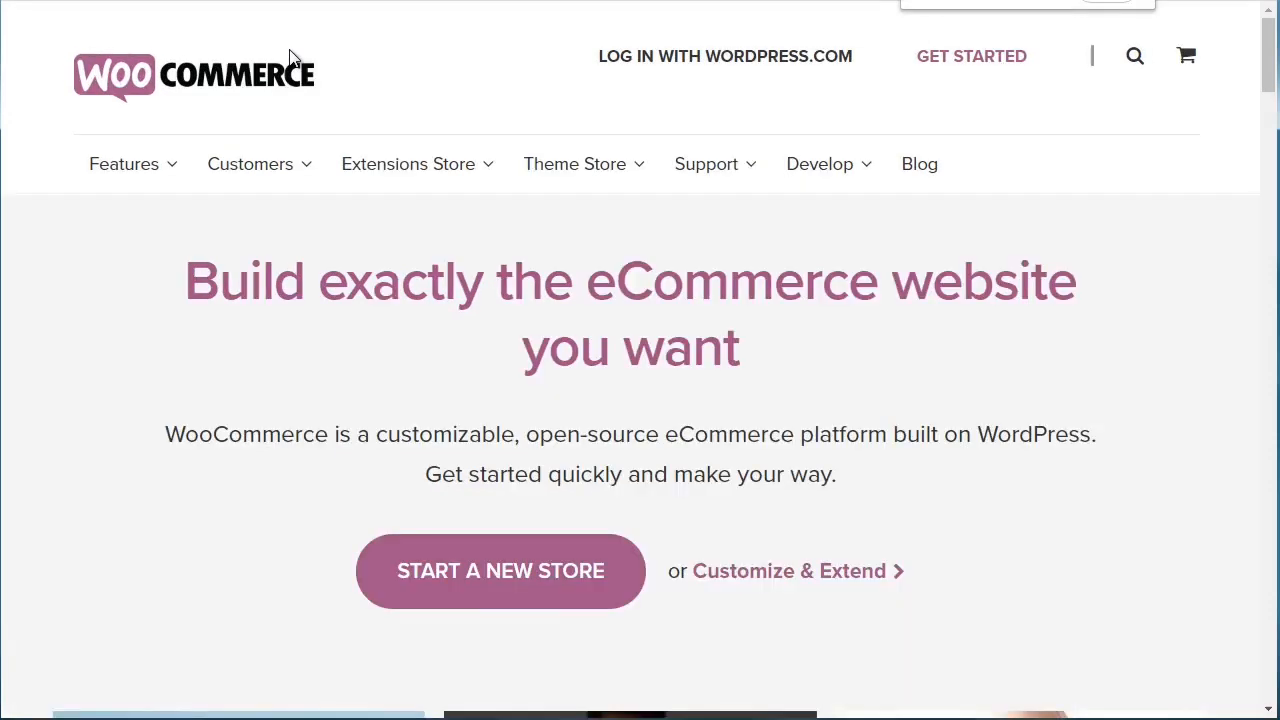
key("ctrl+minus")
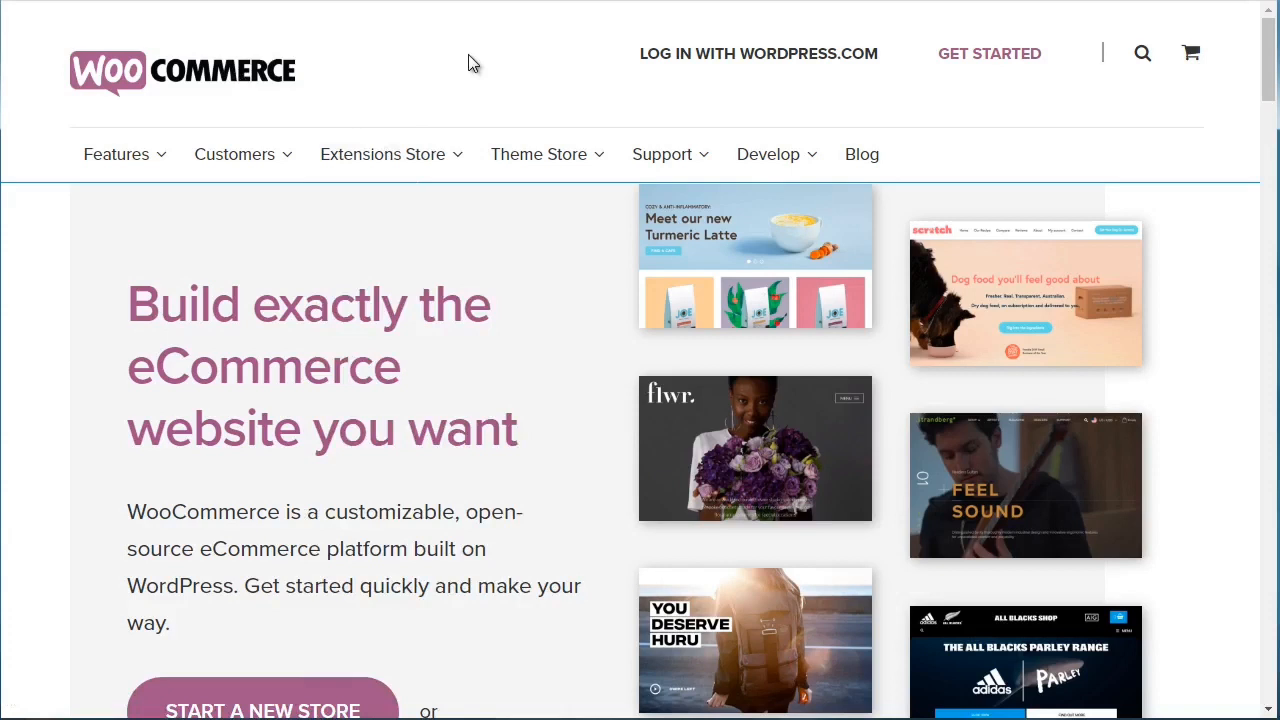
mouse_move(417, 163)
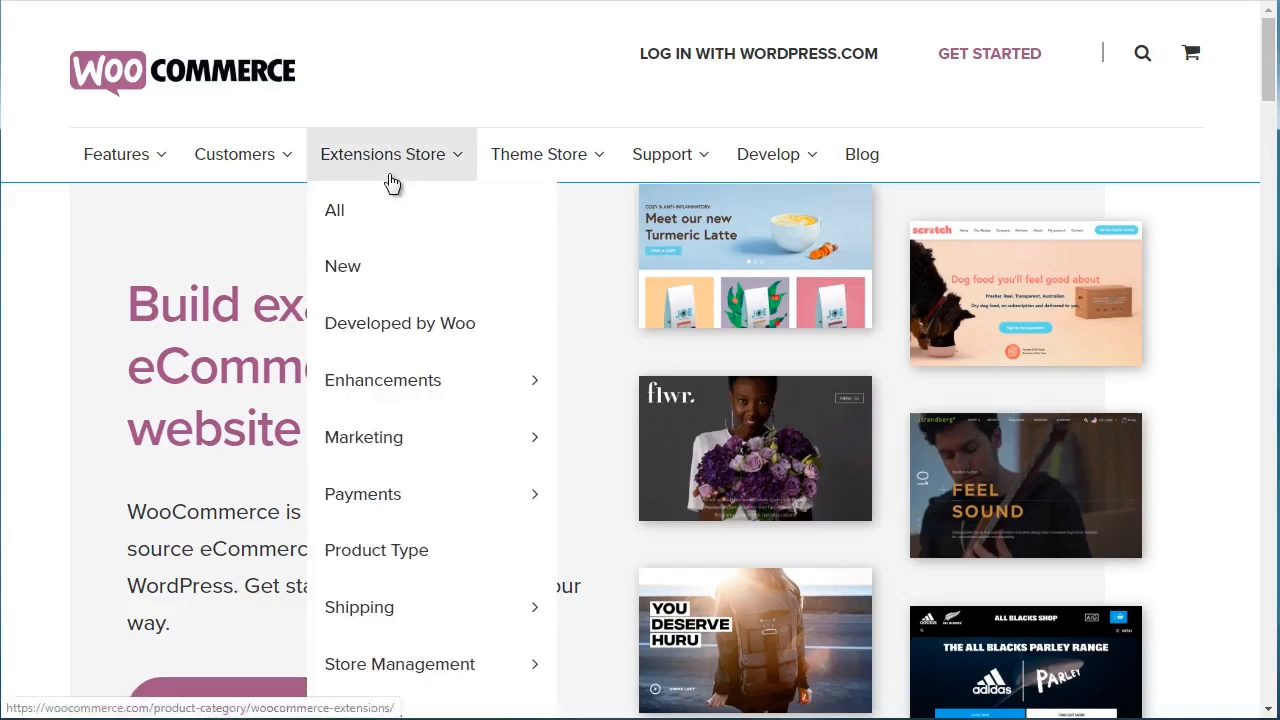
left_click(371, 209)
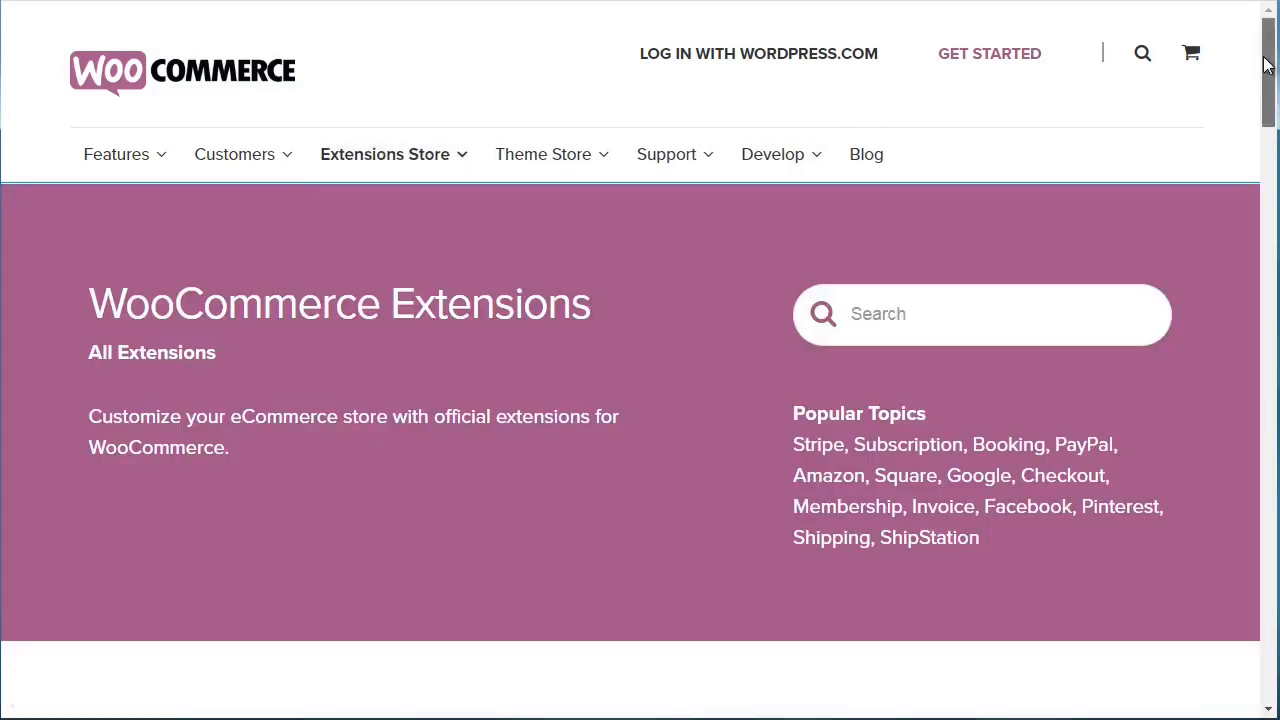
left_click_drag(1264, 60, 1267, 168)
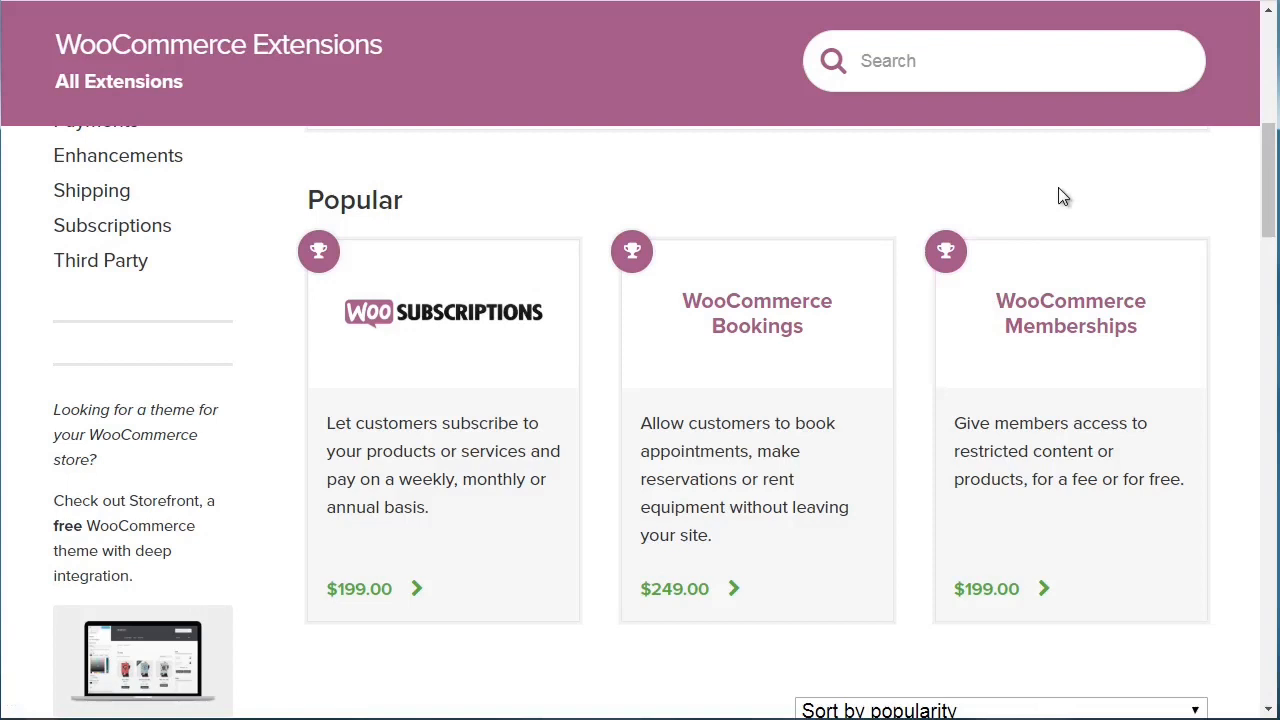
left_click(1045, 303)
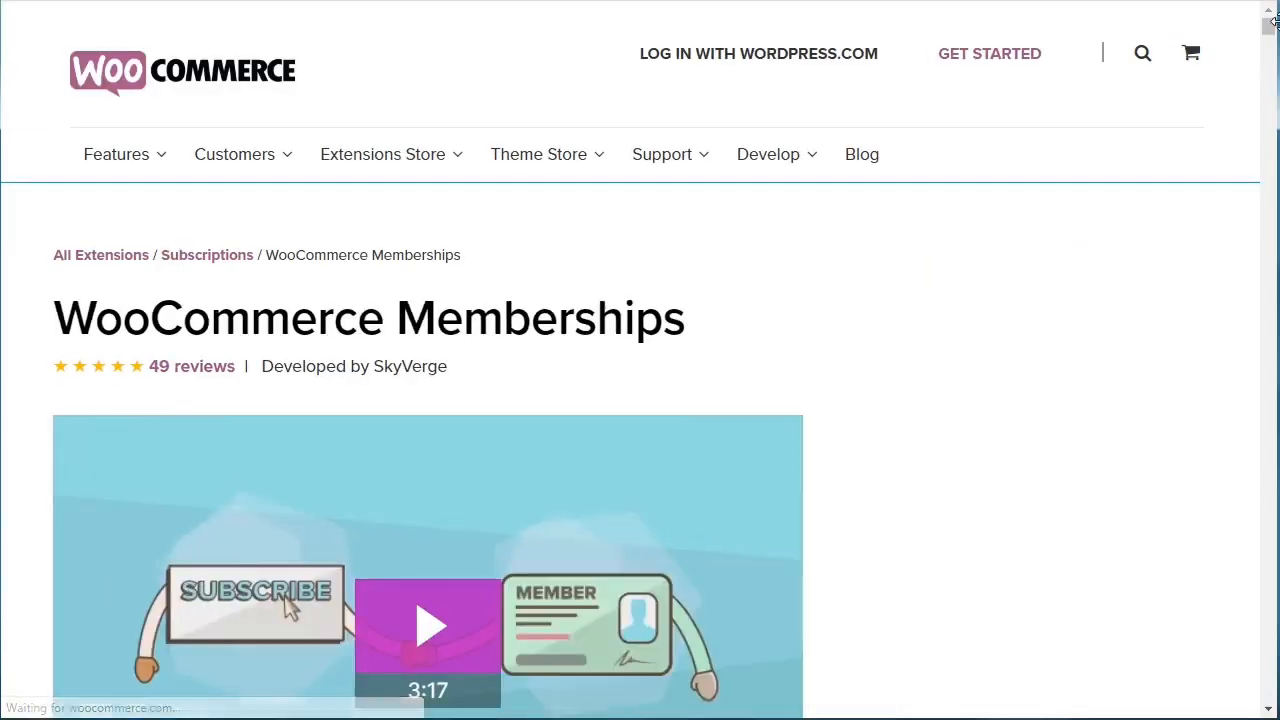
Step: Read the WooCommerce Memberships requirements, overview, and section on selling or assigning memberships, including the membership plan example
left_click_drag(1272, 33, 1272, 44)
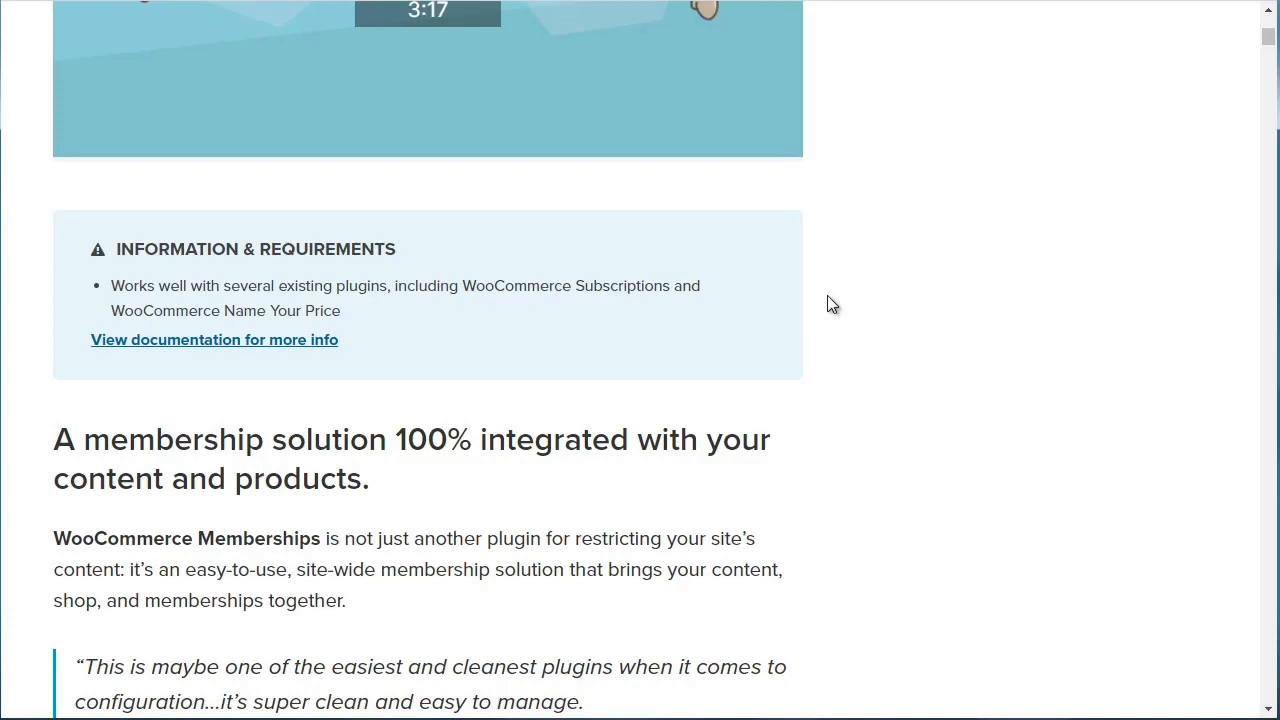
scroll(828, 298, "down", 3)
scroll(828, 304, "down", 1)
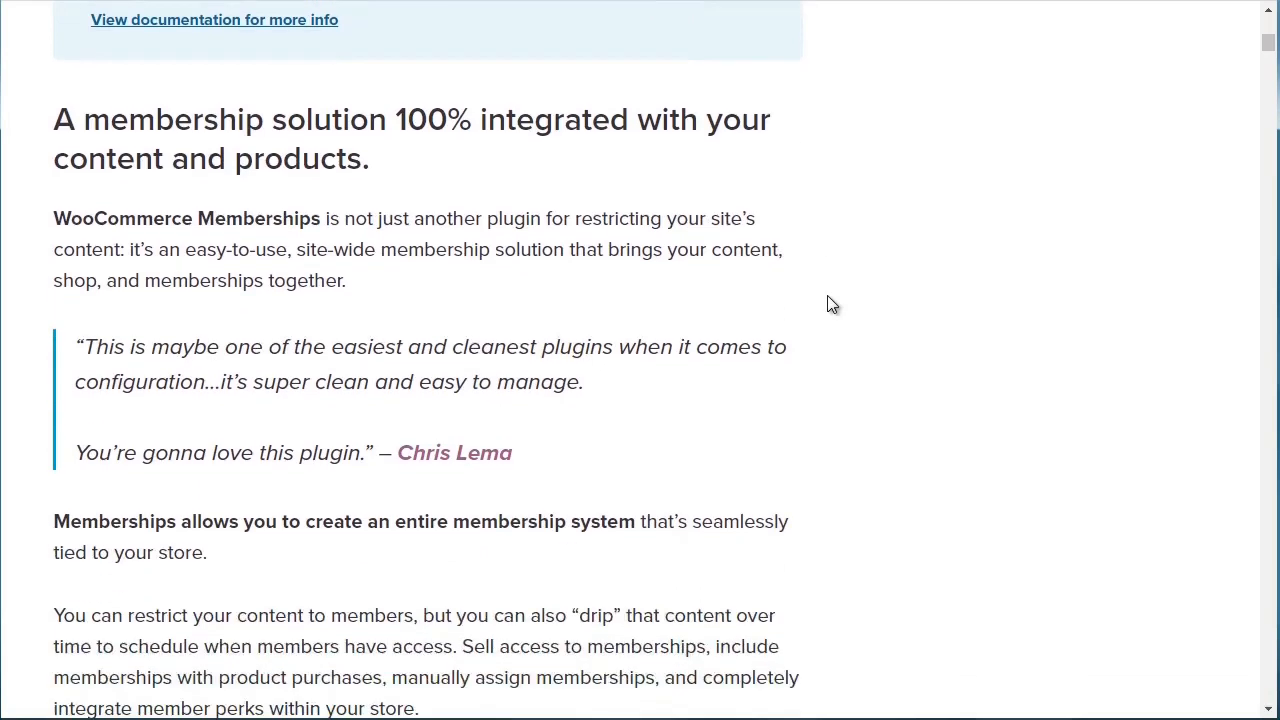
scroll(828, 304, "down", 4)
scroll(828, 304, "down", 3)
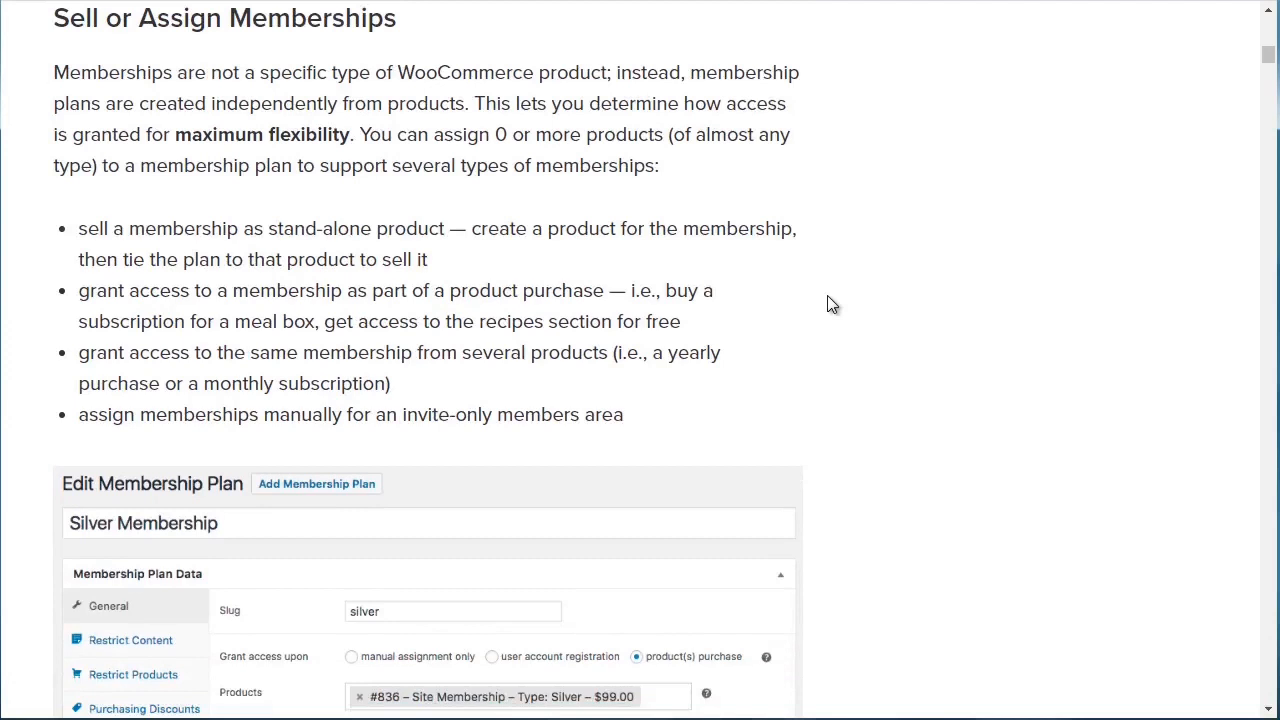
scroll(828, 304, "down", 3)
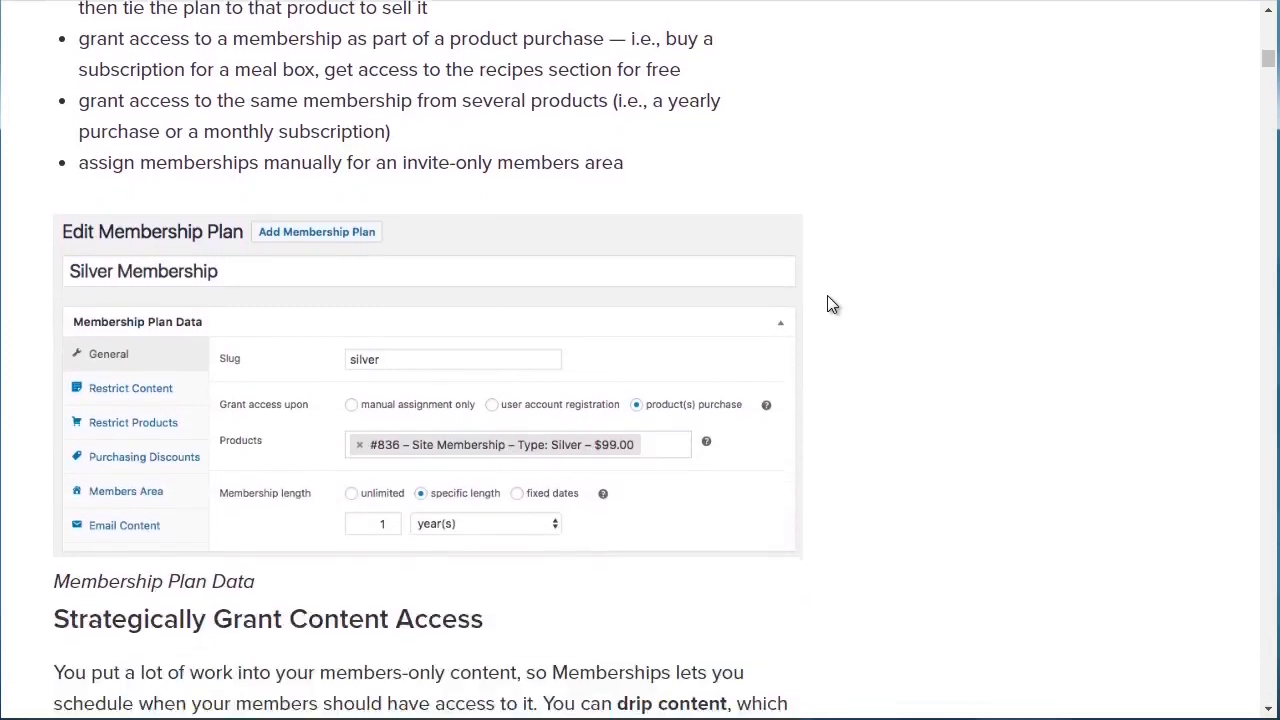
scroll(827, 304, "down", 3)
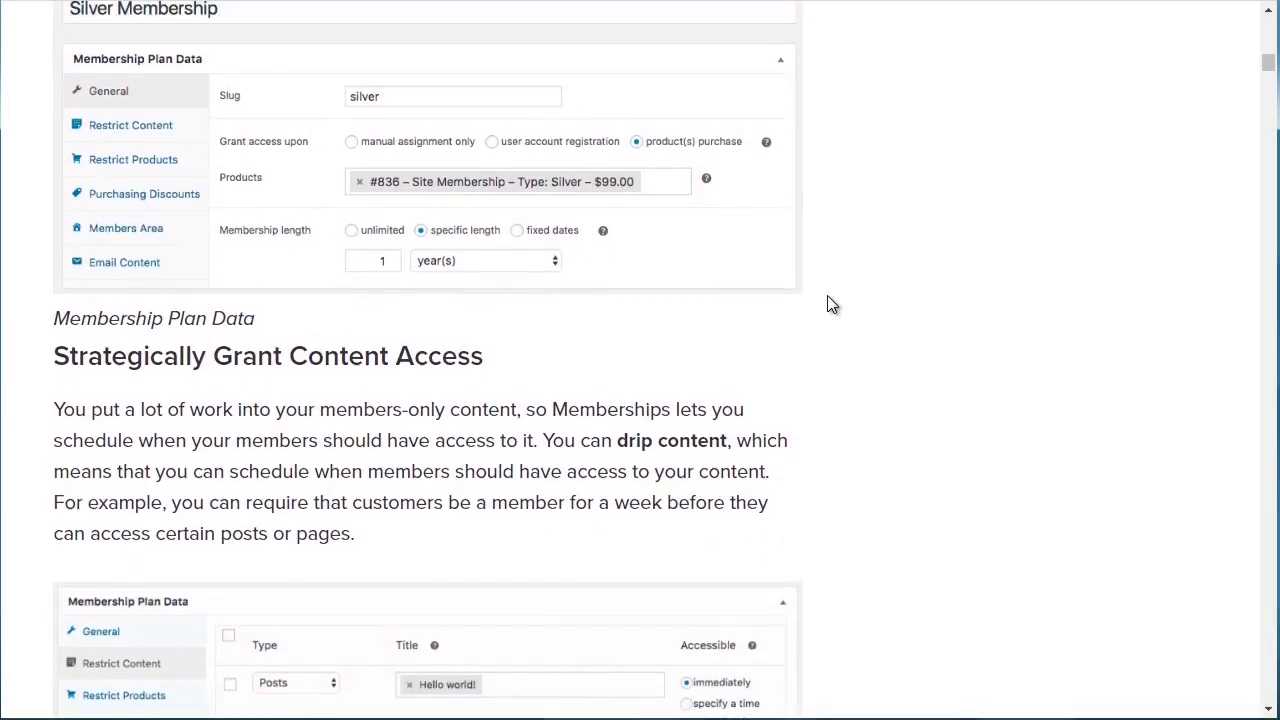
scroll(828, 304, "up", 1)
scroll(828, 304, "up", 1)
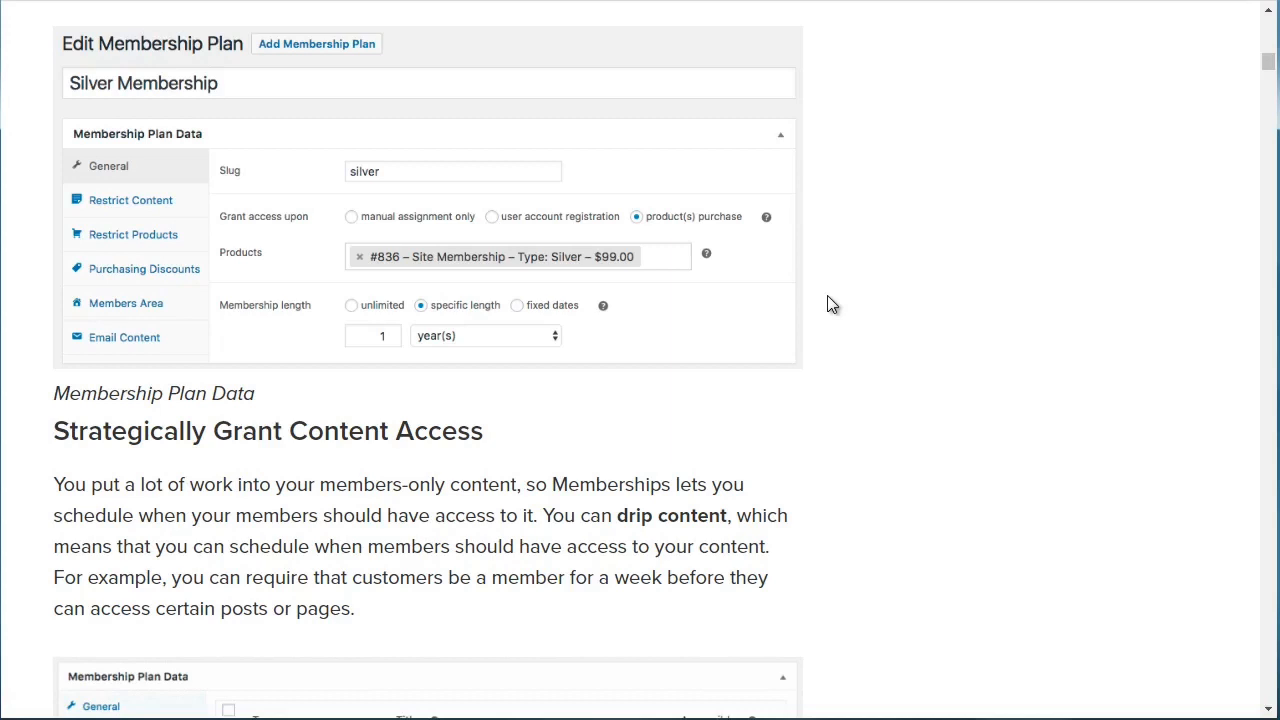
Step: Examine the sections on content access, members-only products, shipping, discounts and member perks, through to importing or exporting members
scroll(828, 304, "down", 5)
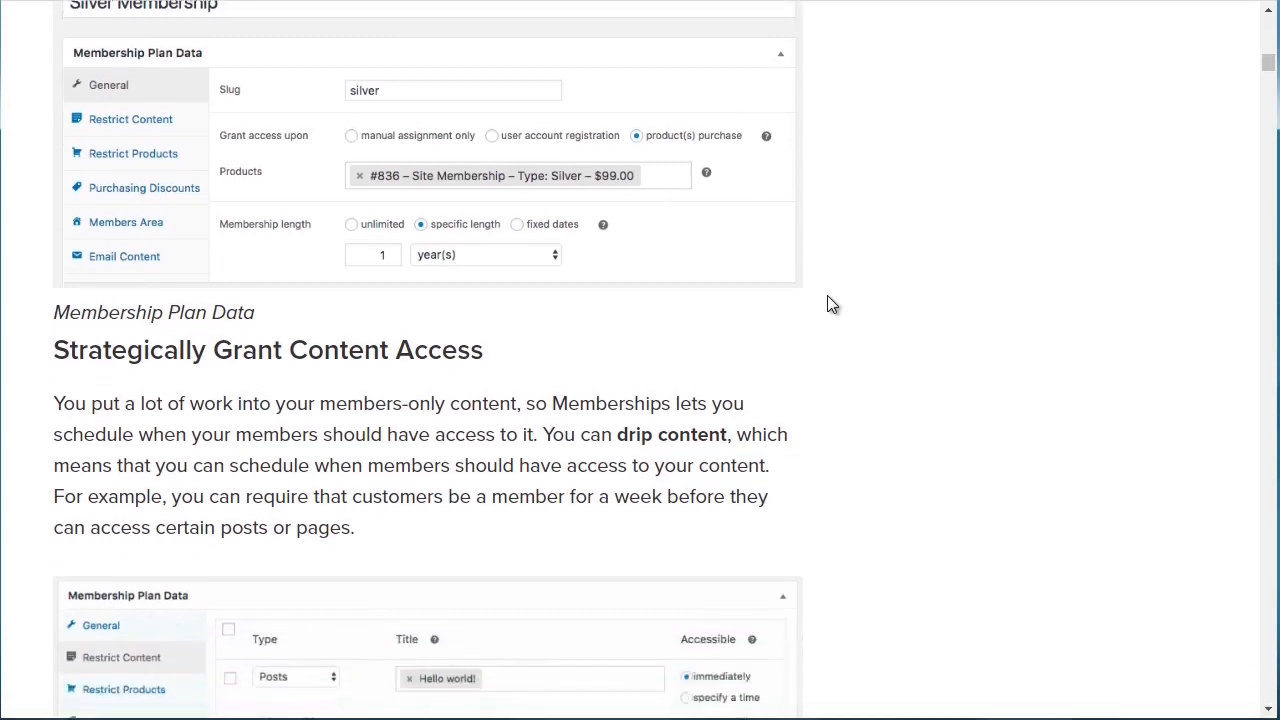
scroll(828, 300, "down", 3)
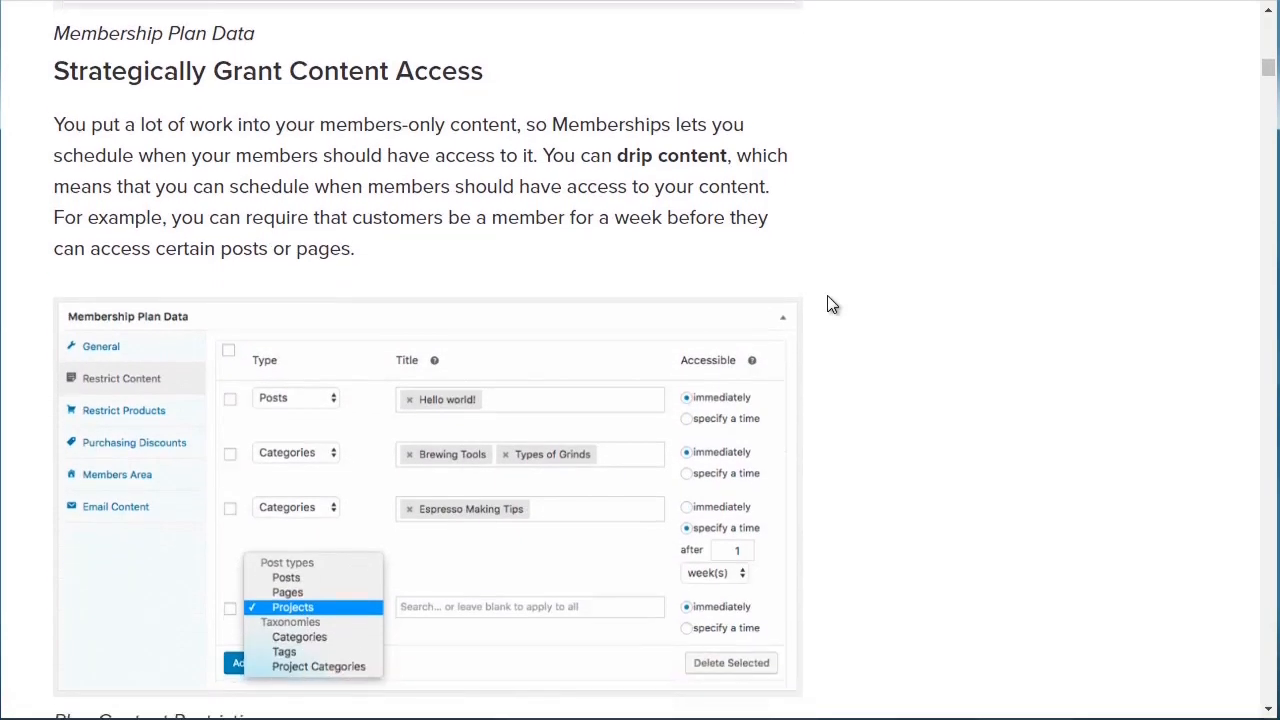
scroll(827, 304, "down", 6)
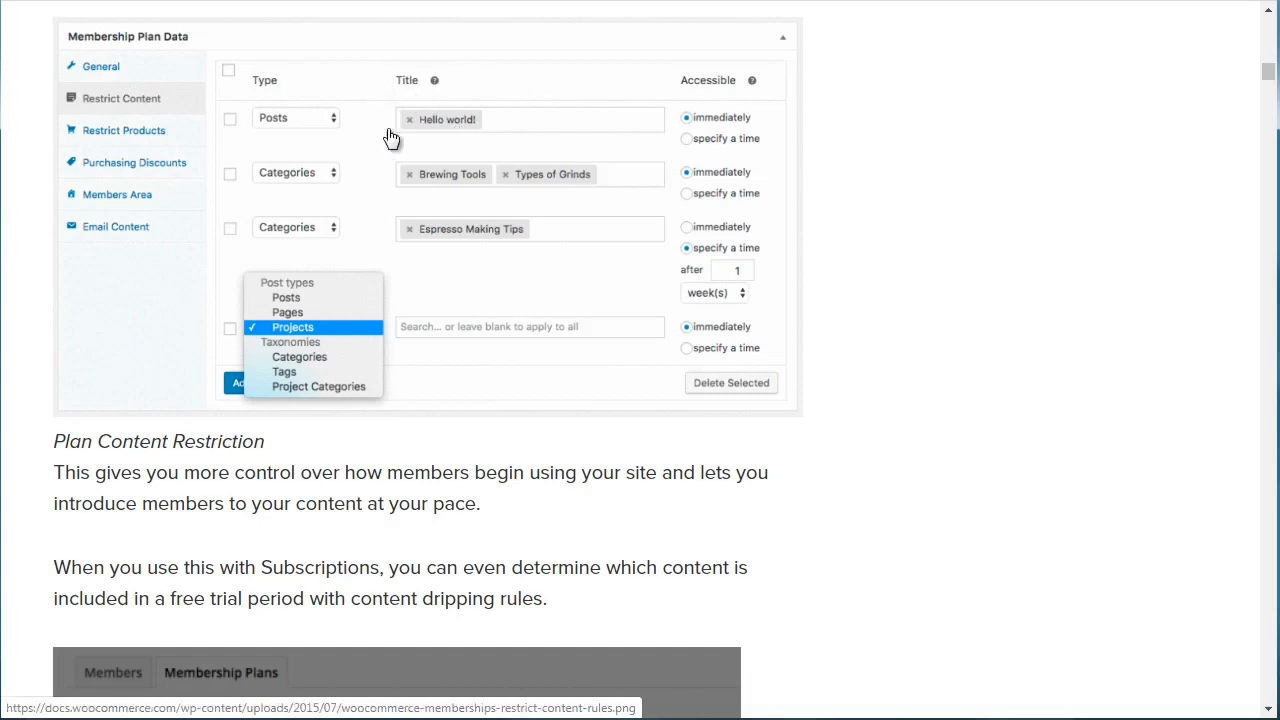
scroll(830, 203, "down", 1)
scroll(830, 203, "down", 5)
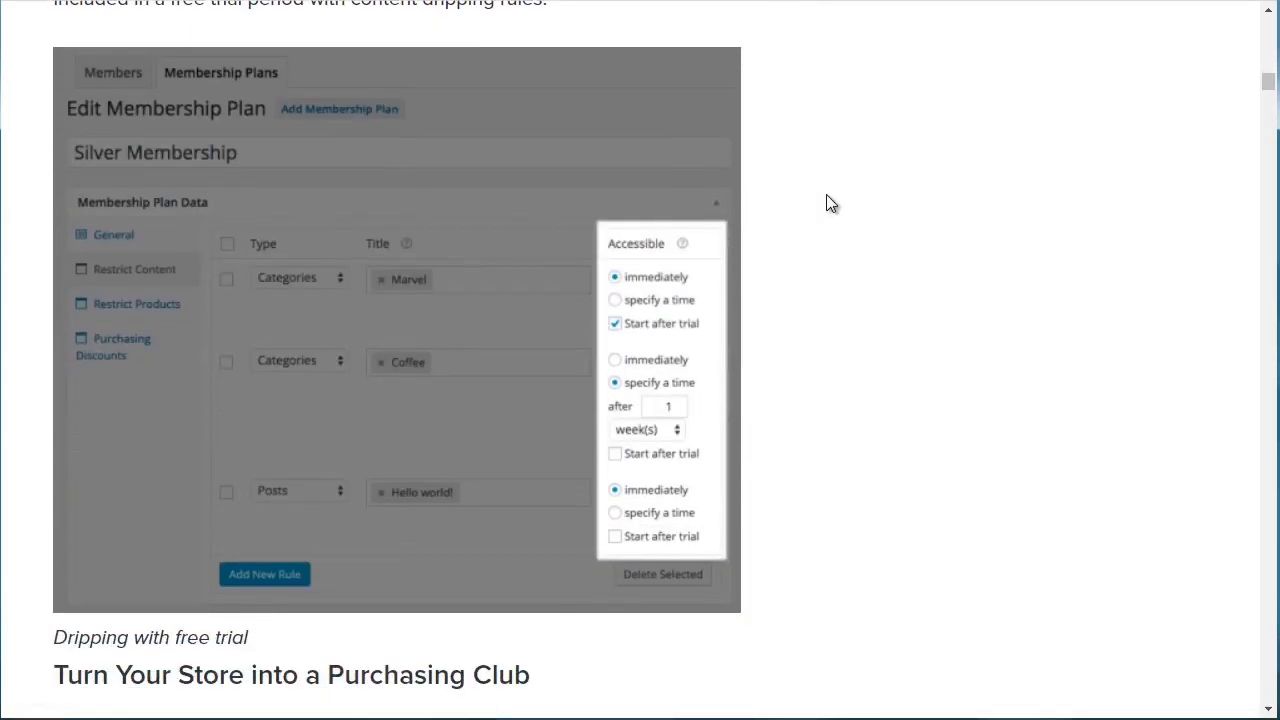
scroll(830, 203, "down", 5)
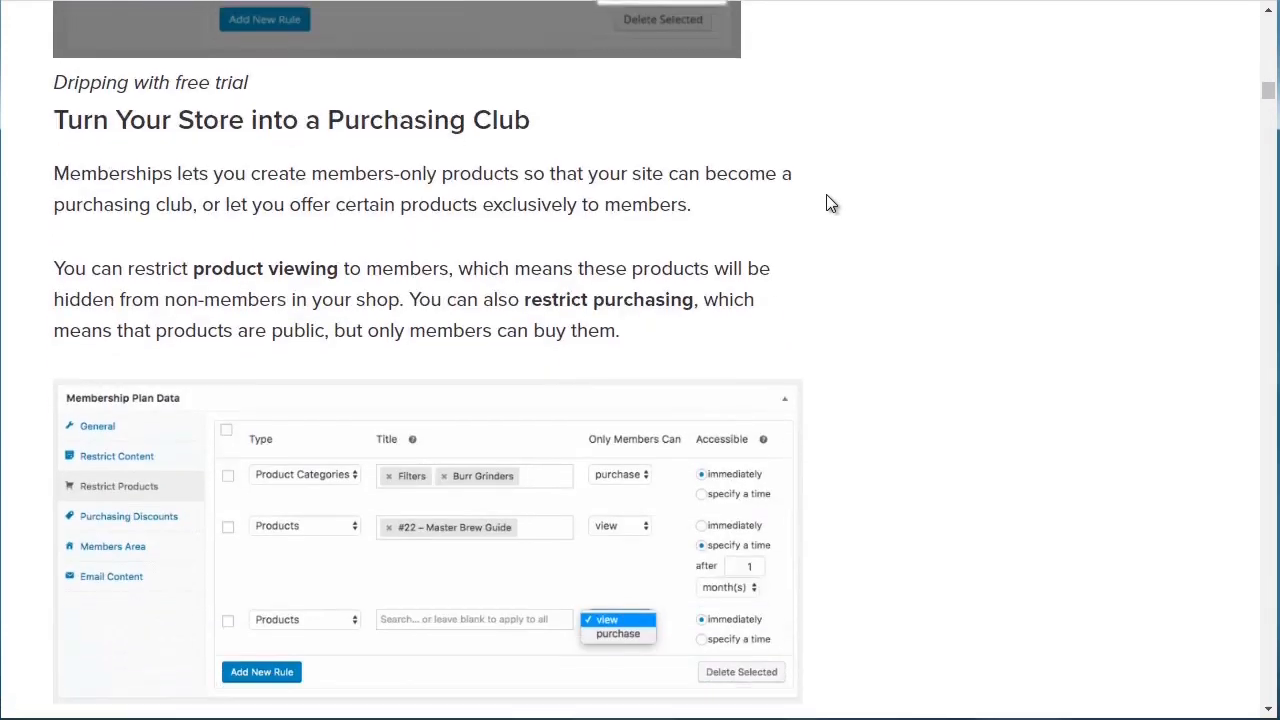
scroll(826, 204, "down", 1)
scroll(826, 204, "down", 5)
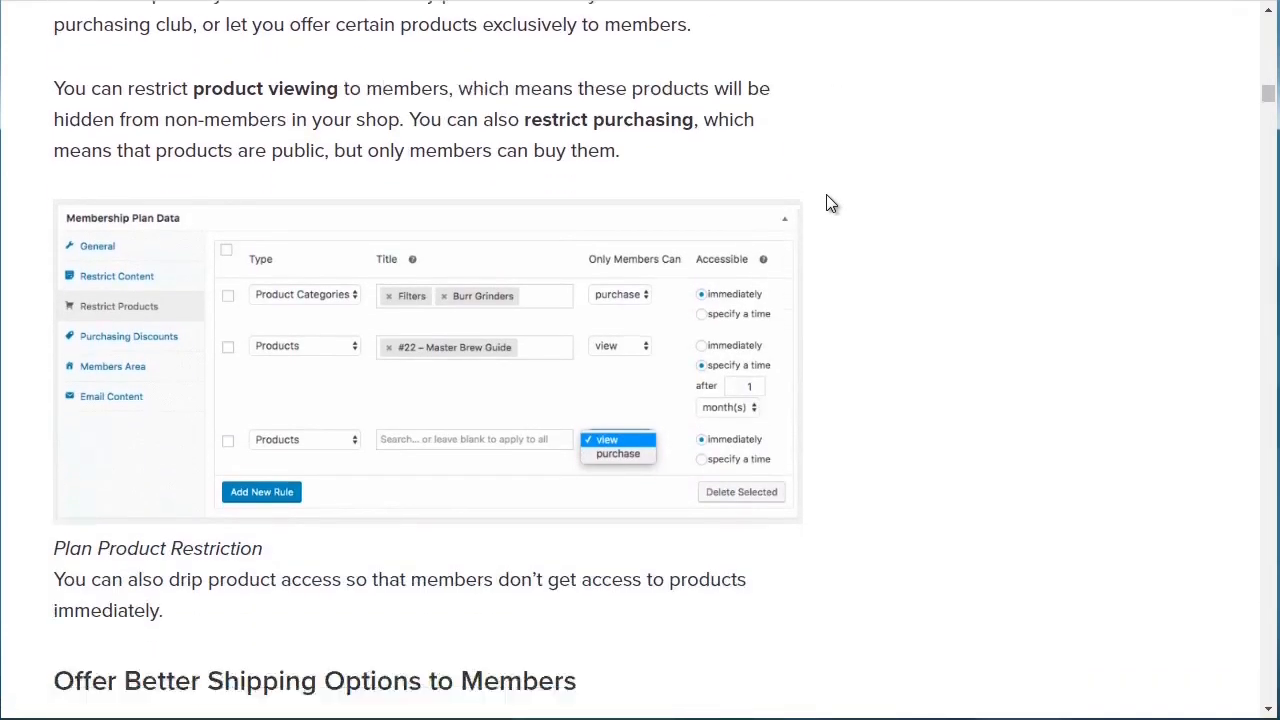
scroll(826, 204, "down", 3)
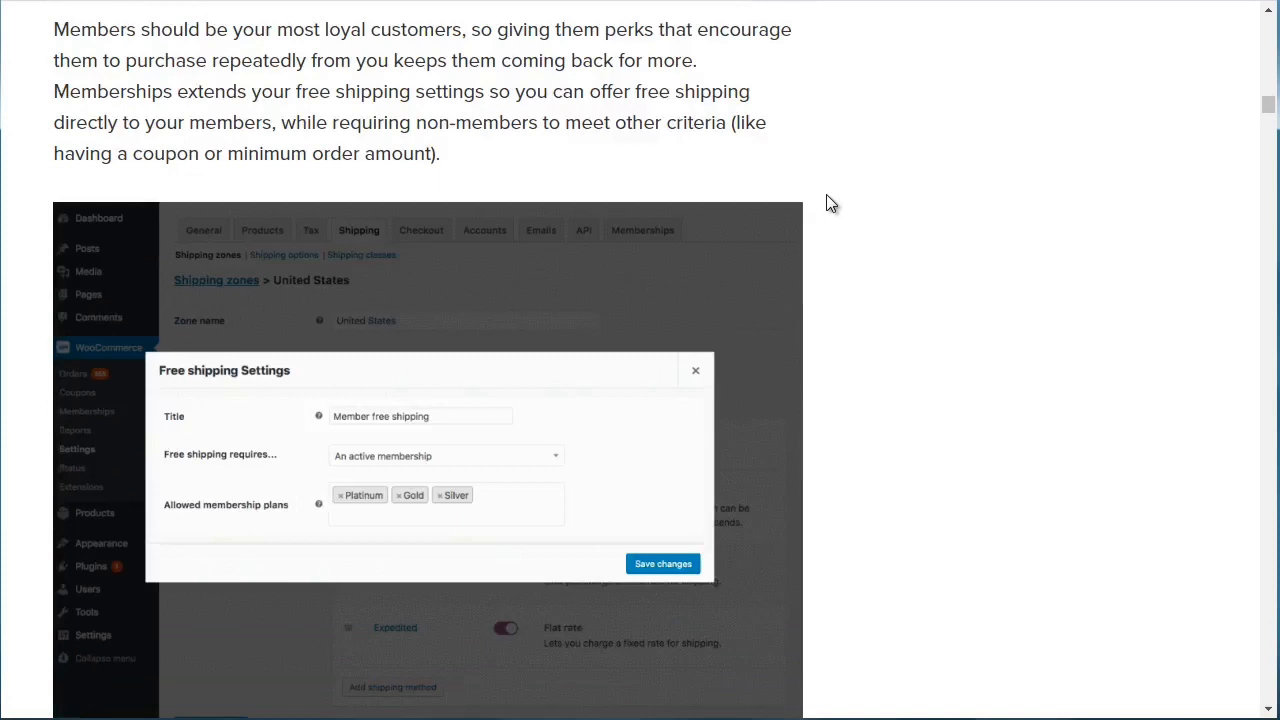
scroll(826, 204, "down", 7)
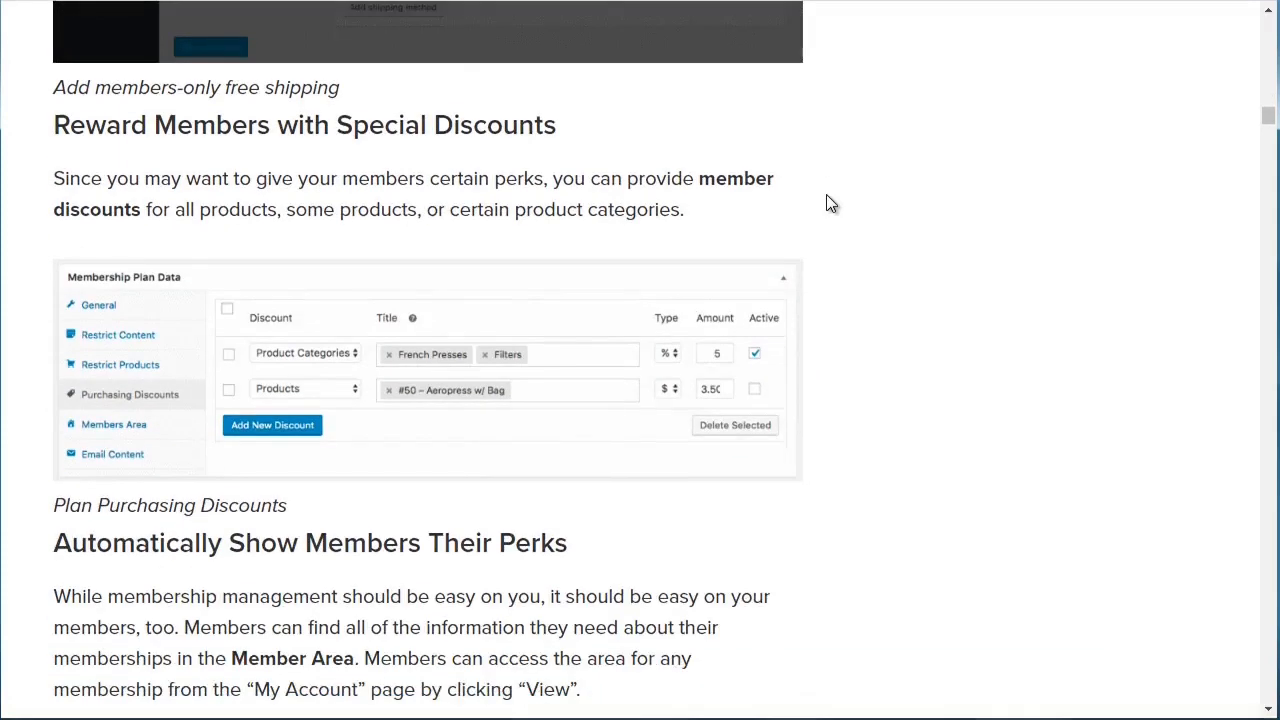
scroll(831, 204, "down", 2)
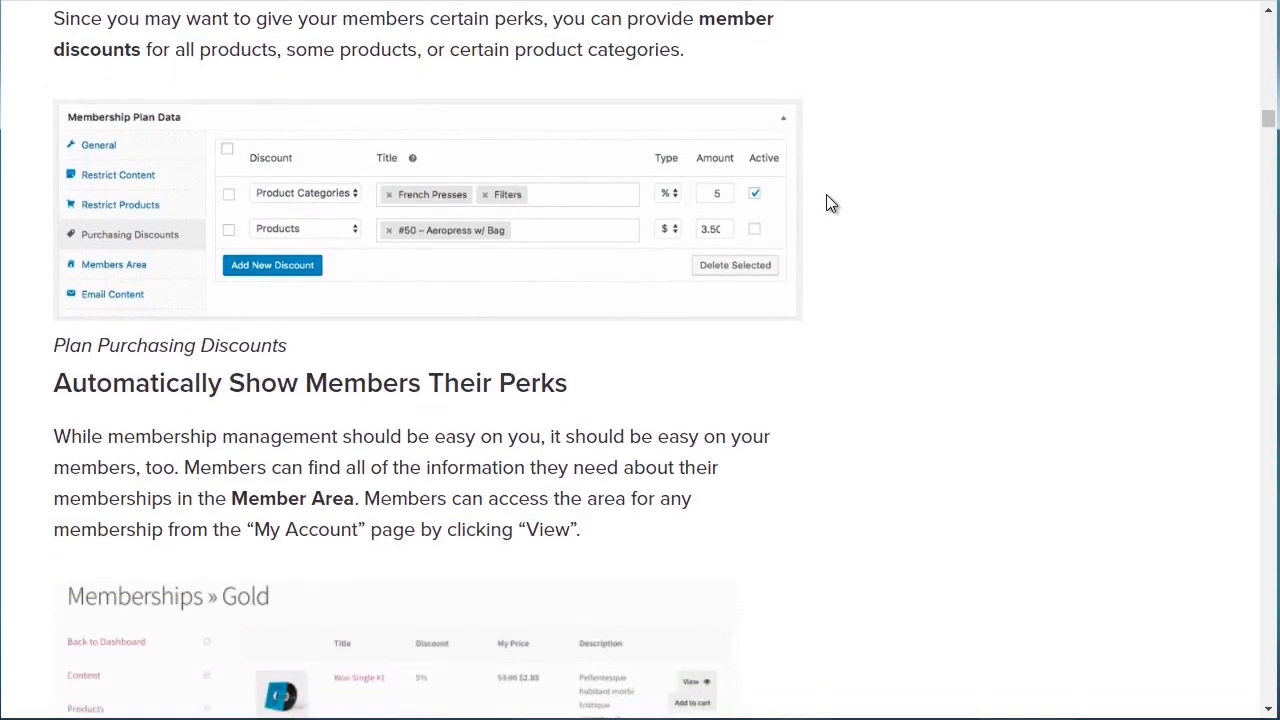
scroll(826, 204, "down", 4)
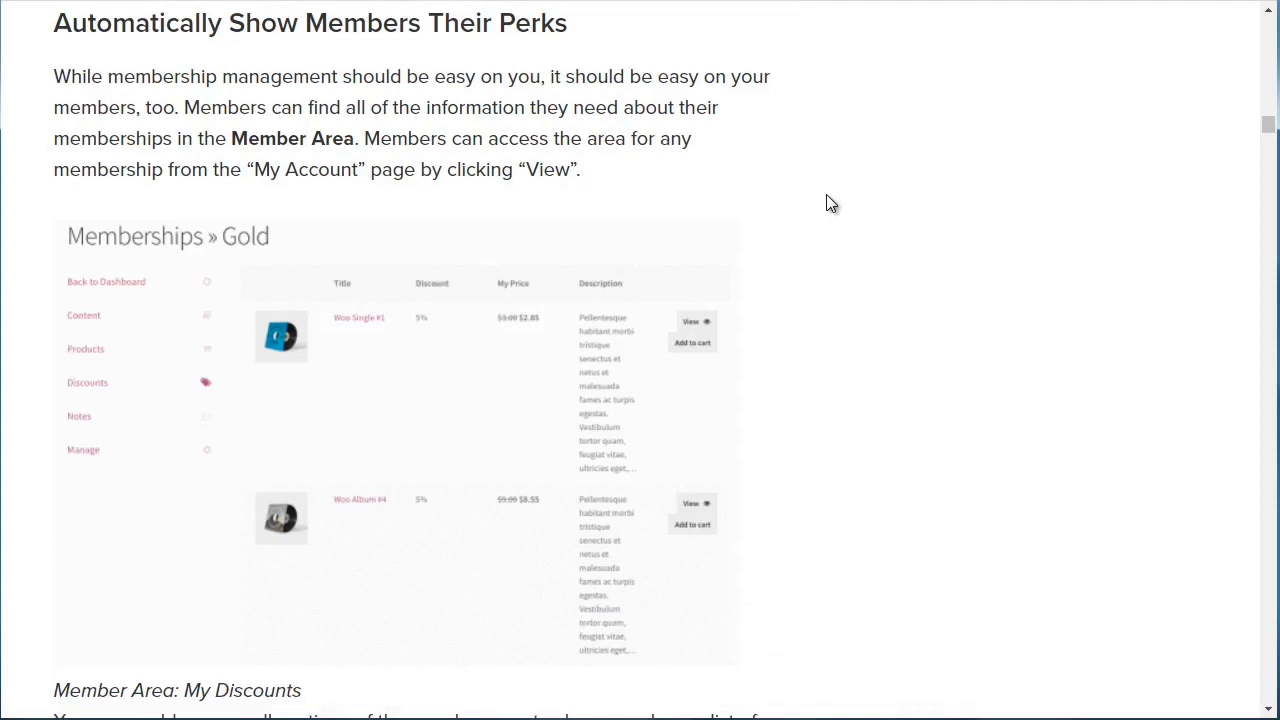
scroll(826, 204, "down", 3)
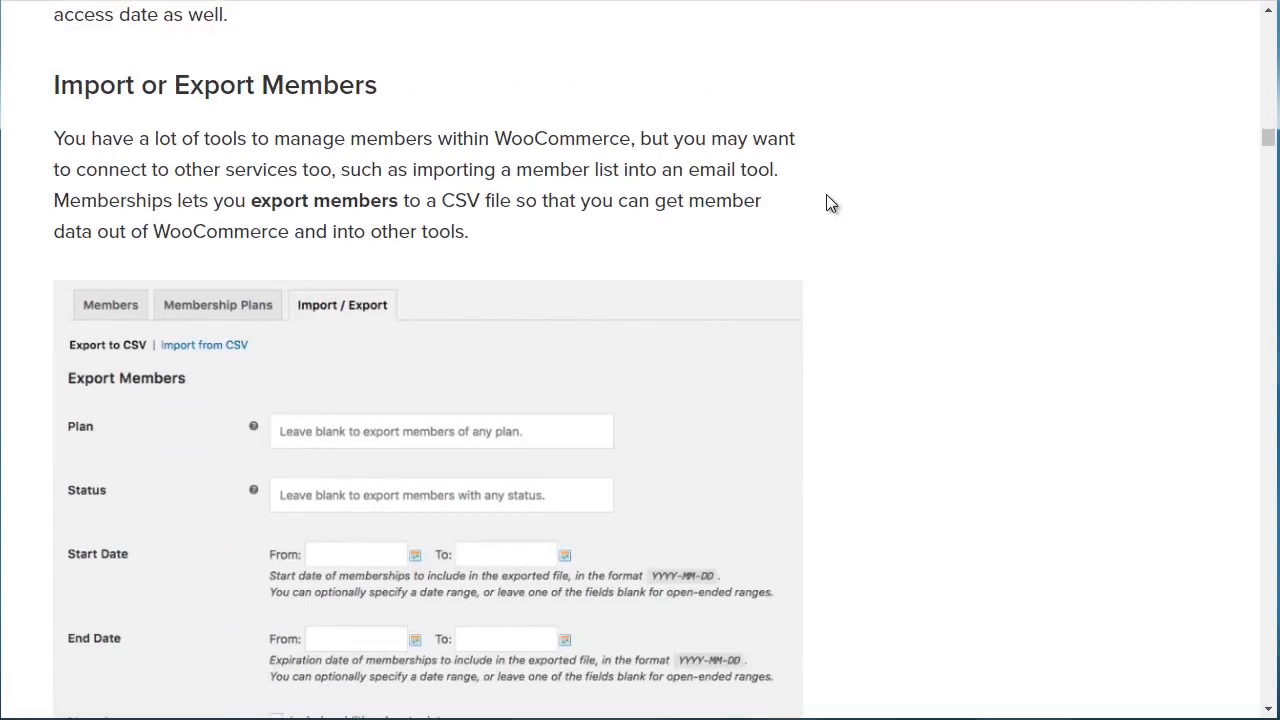
scroll(827, 196, "down", 1)
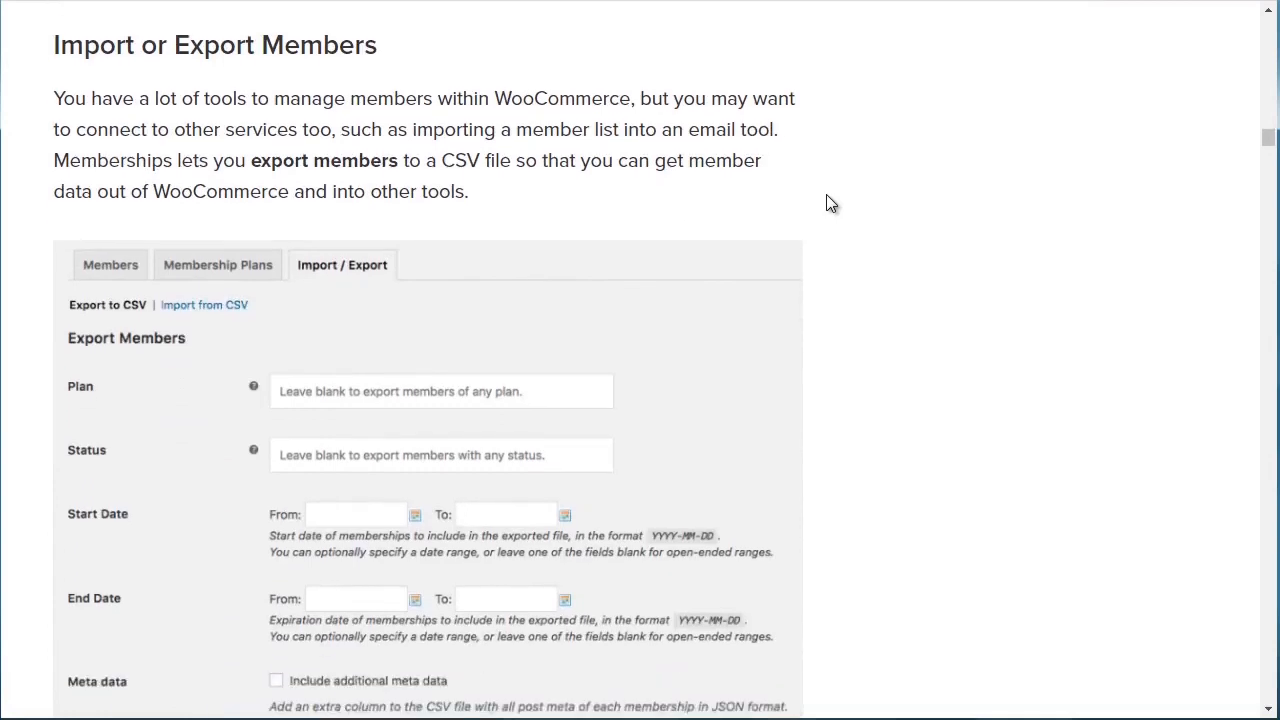
Step: Read the WooCommerce Memberships sections from exporting members and membership notes through to the getting-started steps, and return towards the page's beginning
scroll(827, 196, "down", 7)
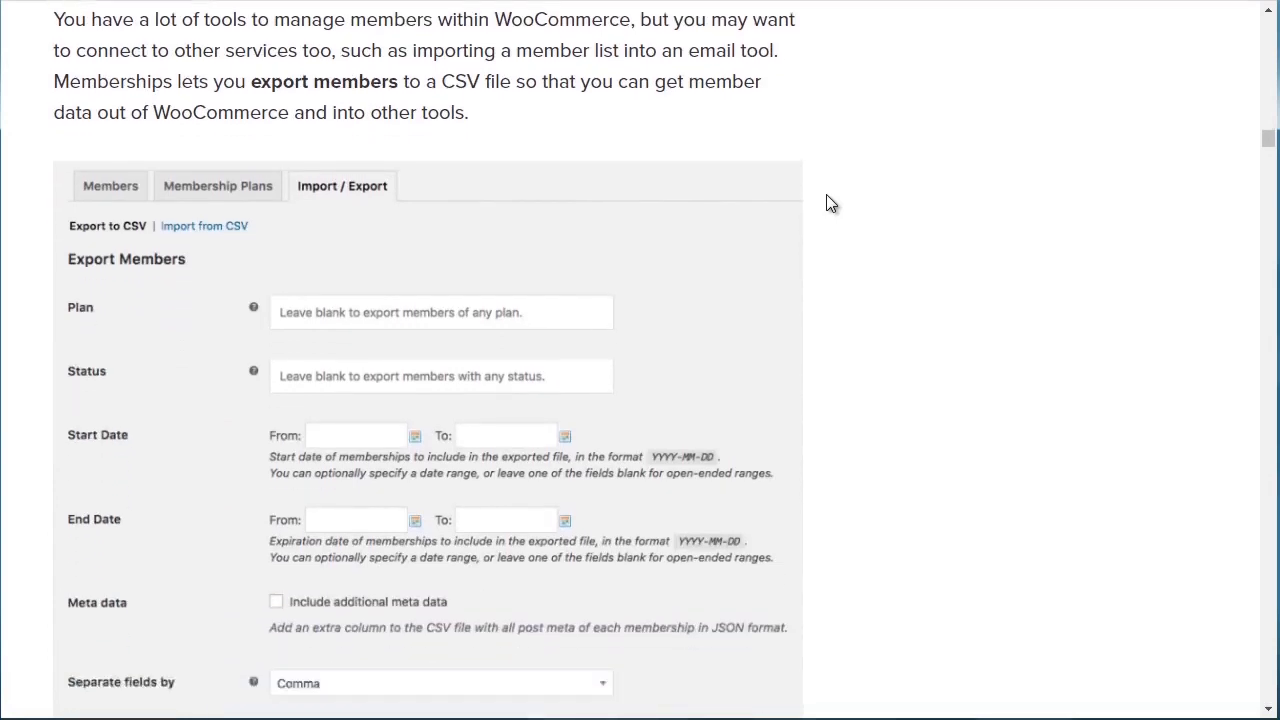
scroll(826, 204, "down", 3)
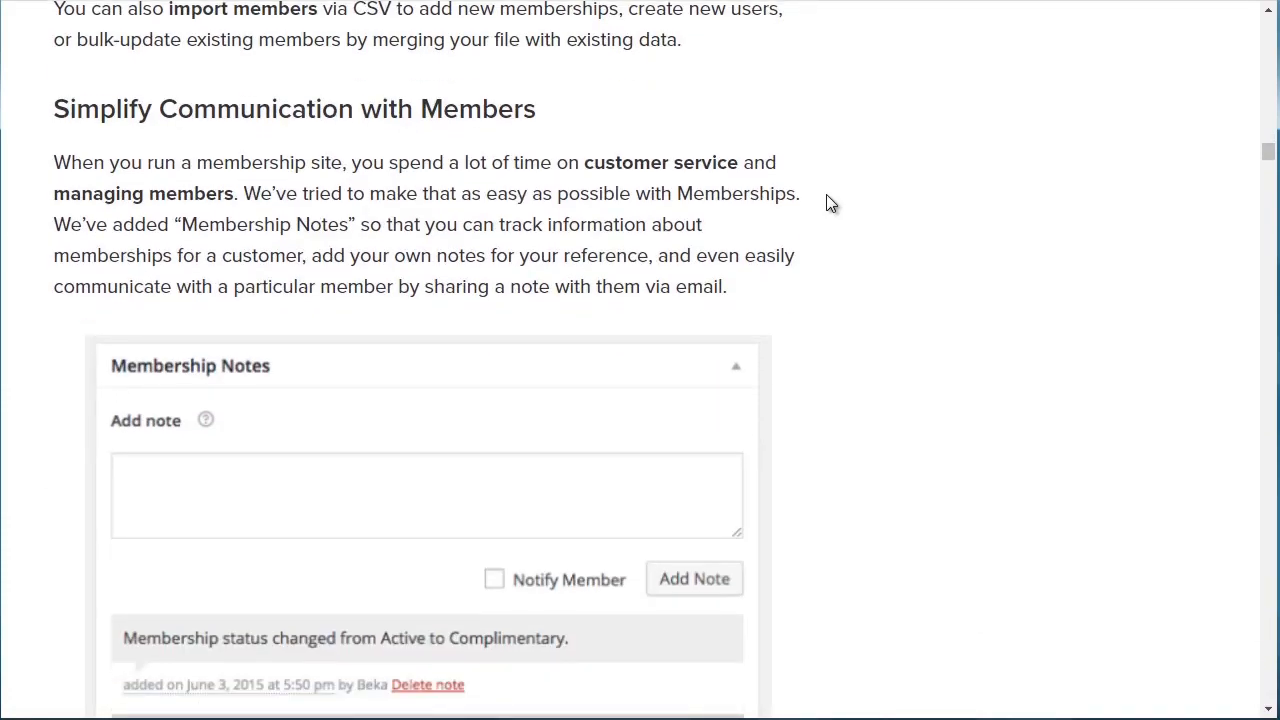
scroll(826, 204, "down", 9)
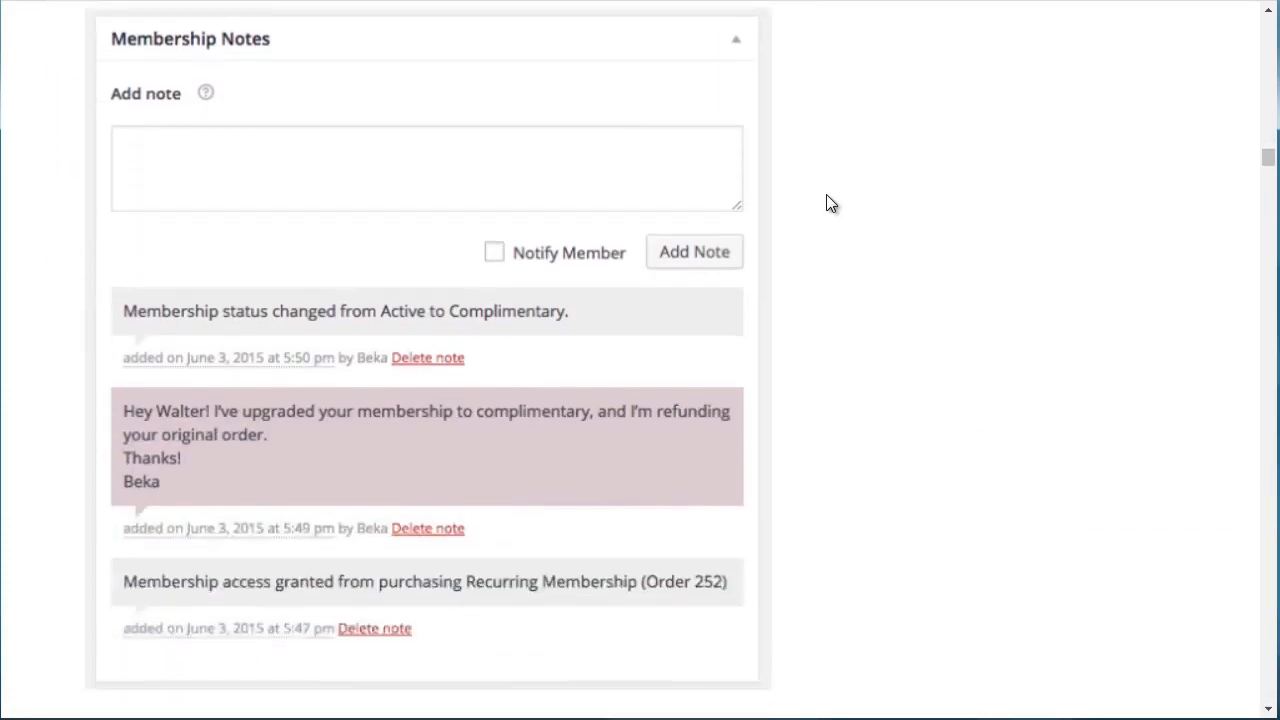
scroll(827, 197, "down", 20)
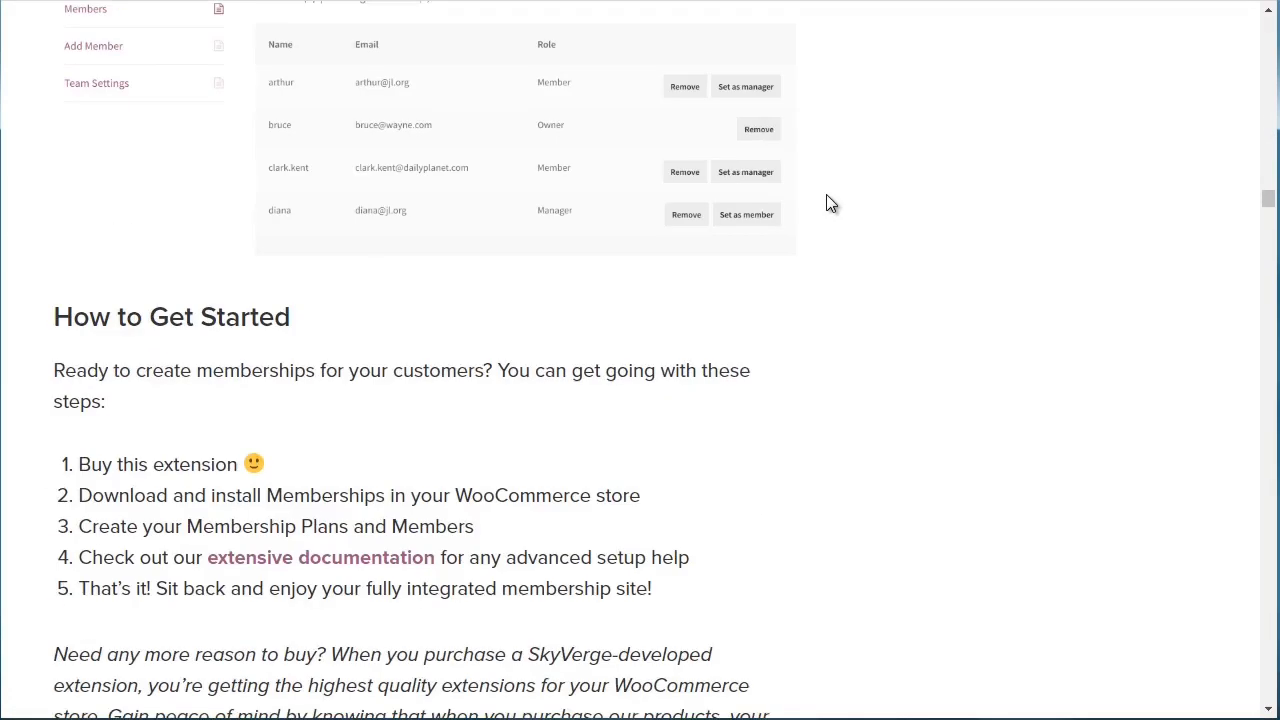
scroll(826, 204, "up", 20)
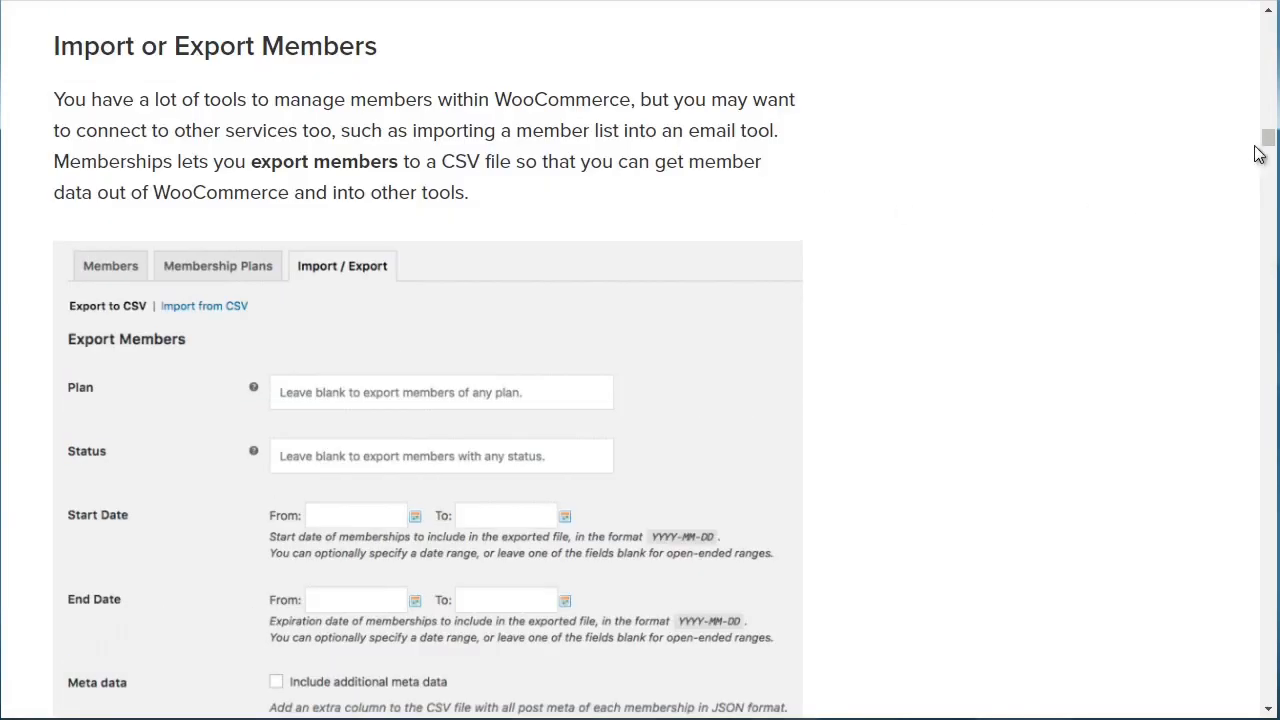
left_click_drag(1266, 134, 1270, 27)
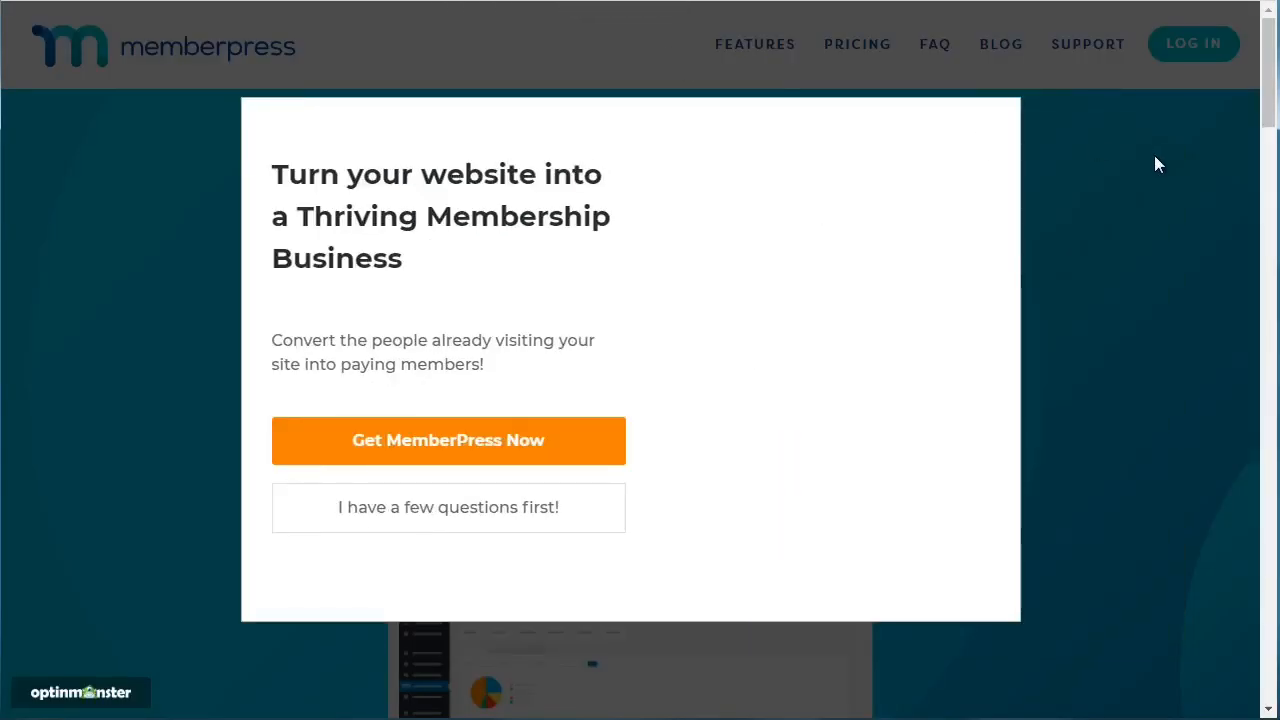
Step: Dismiss the promotional pop-up on the MemberPress home page and skim the page down to the included integrations and back
left_click(1096, 165)
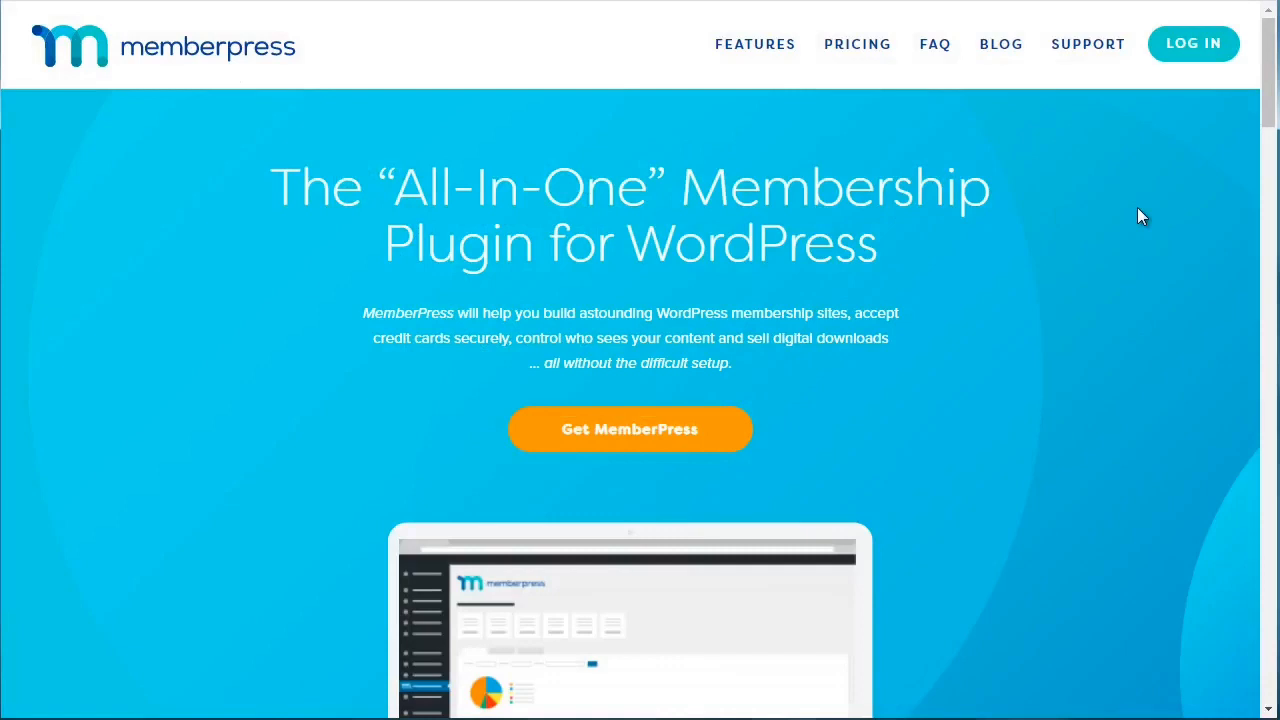
left_click_drag(1267, 95, 1268, 527)
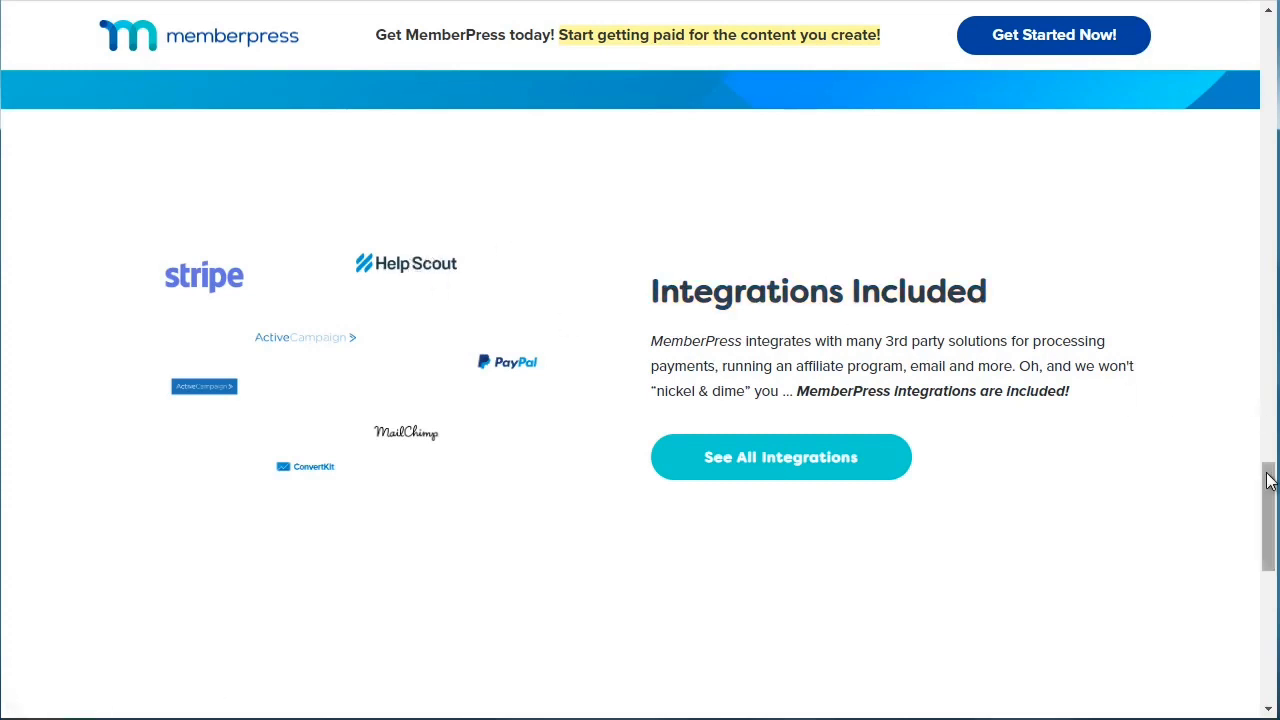
left_click_drag(1272, 517, 1275, 73)
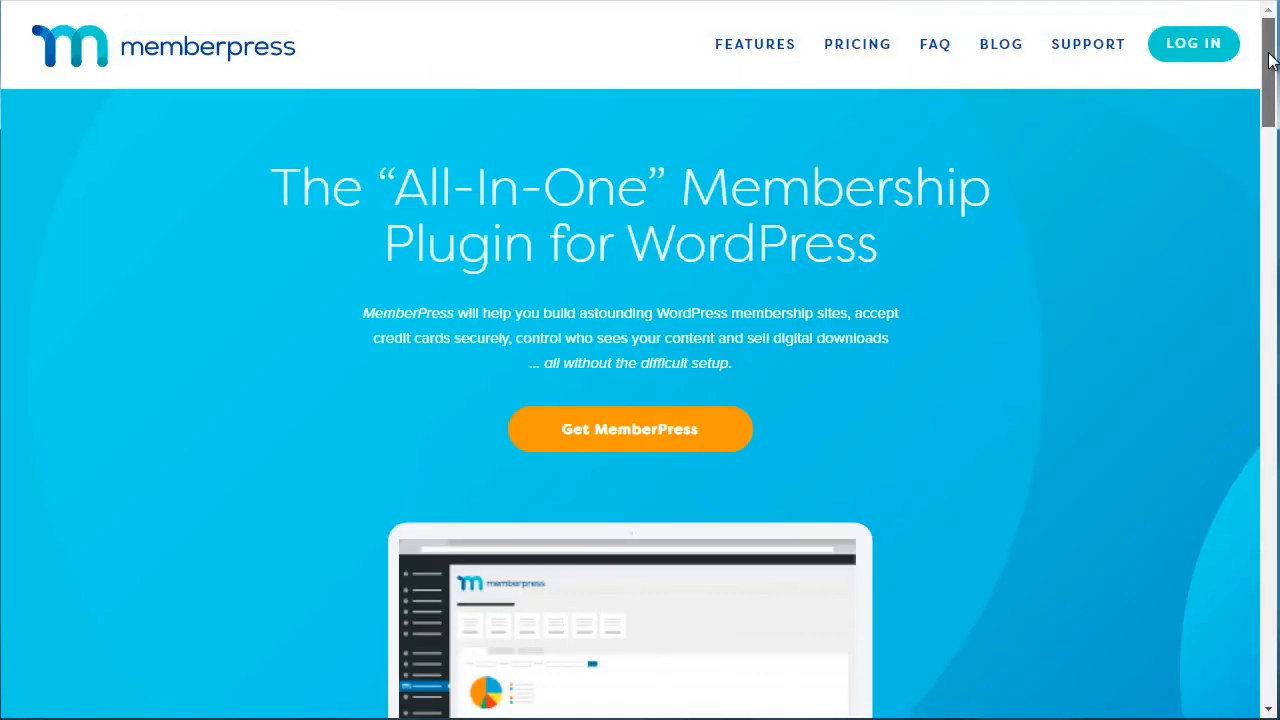
Step: Open the MemberPress features page and examine its features, from setup and access rules through content dripping to support and extensibility
left_click(754, 46)
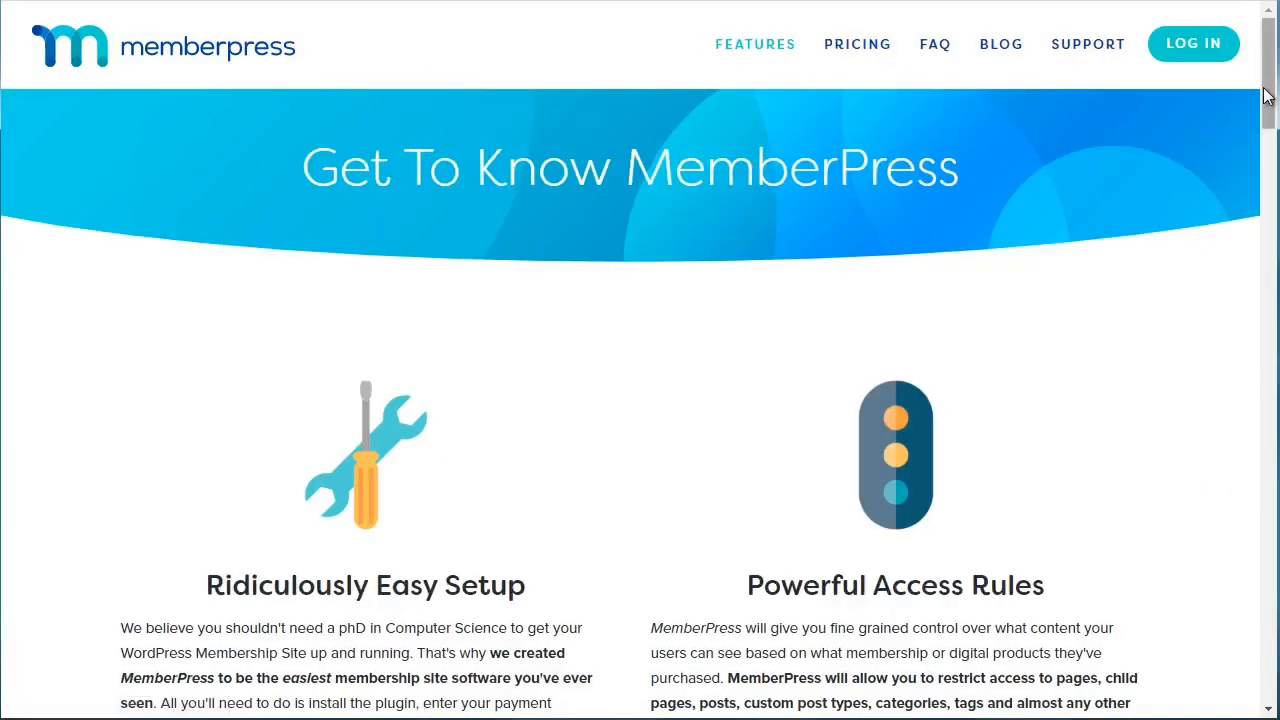
left_click_drag(1269, 100, 1272, 138)
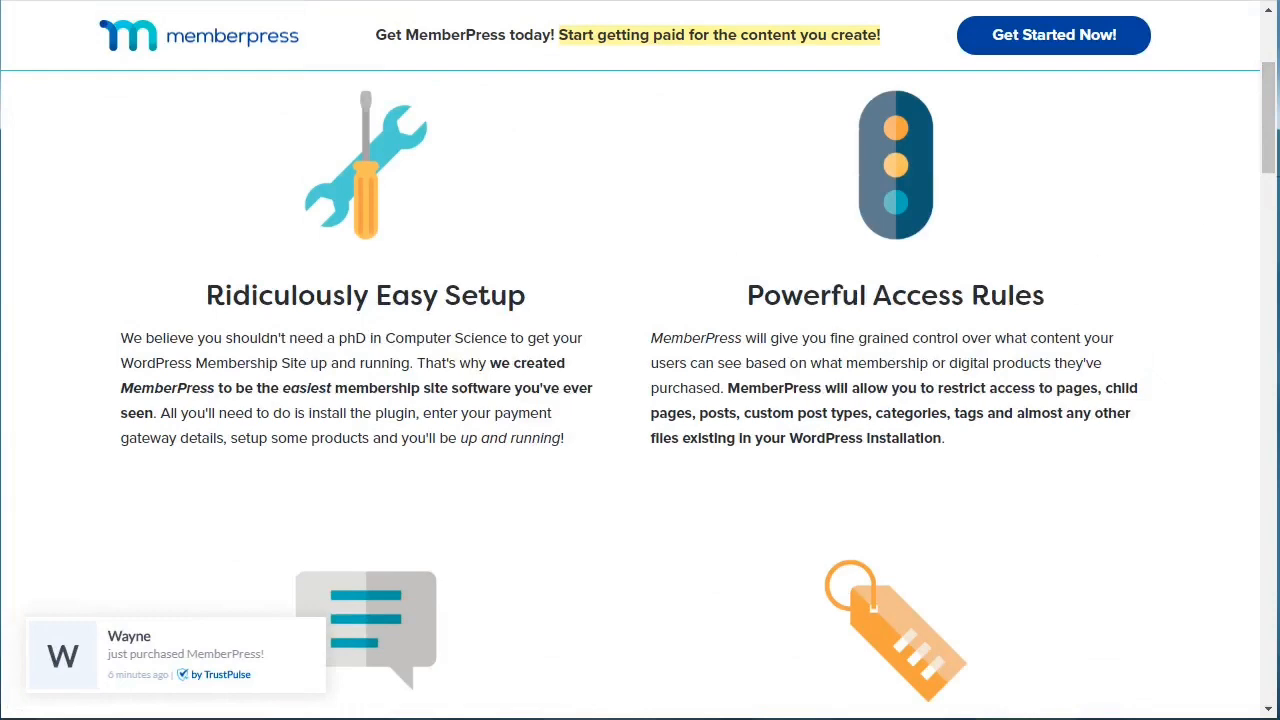
left_click_drag(1272, 157, 1272, 223)
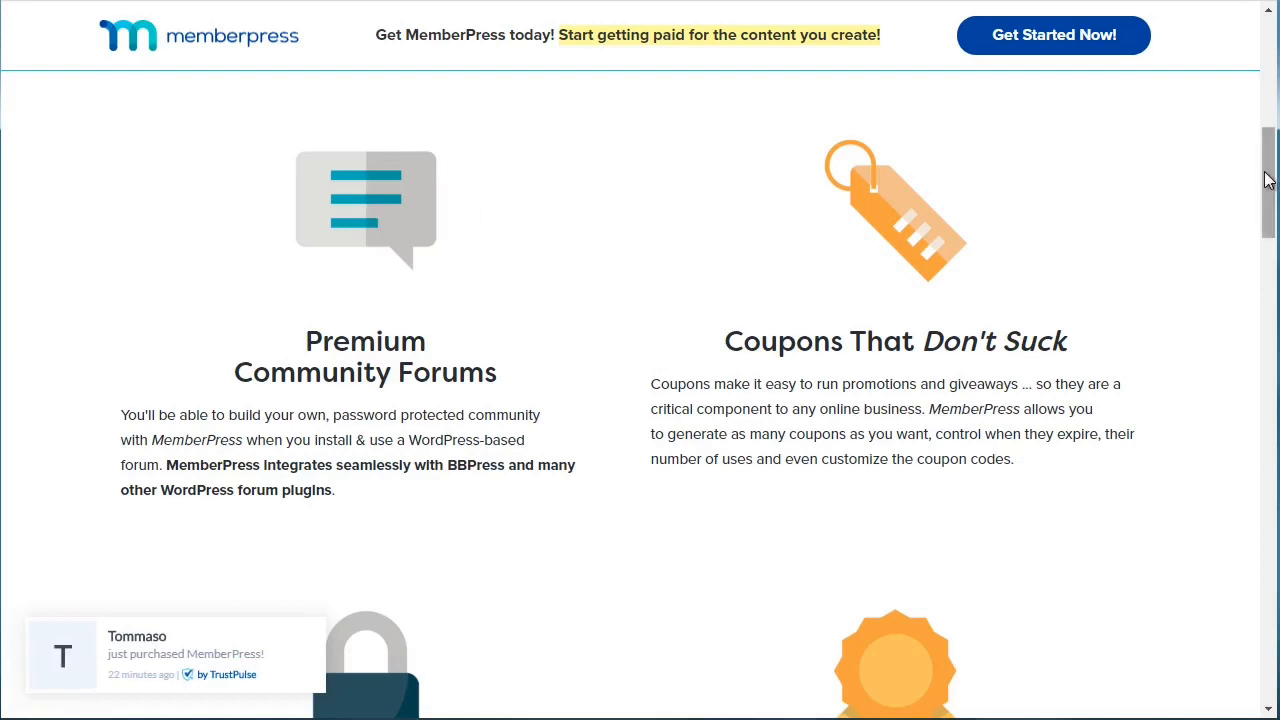
scroll(1268, 214, "down", 3)
mouse_move(1265, 224)
left_mouse_down()
mouse_move(1268, 251)
mouse_move(1262, 176)
mouse_move(1272, 206)
left_mouse_up()
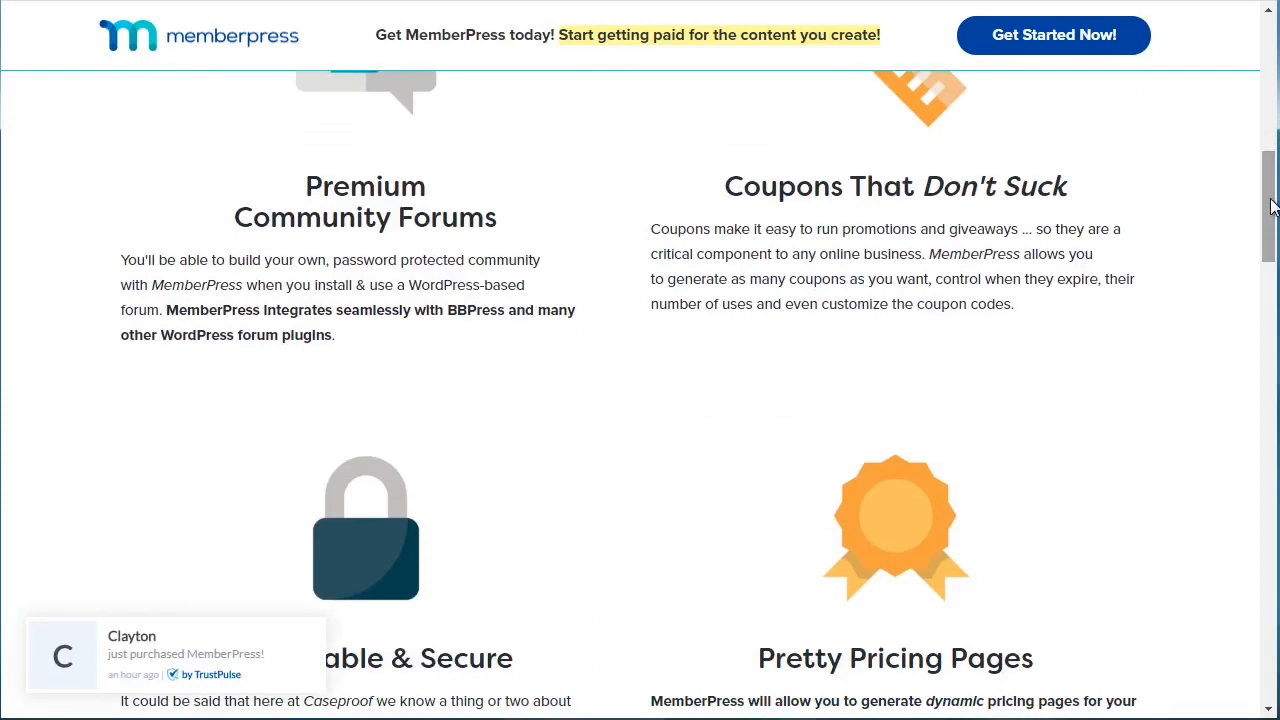
left_click_drag(1272, 206, 1272, 254)
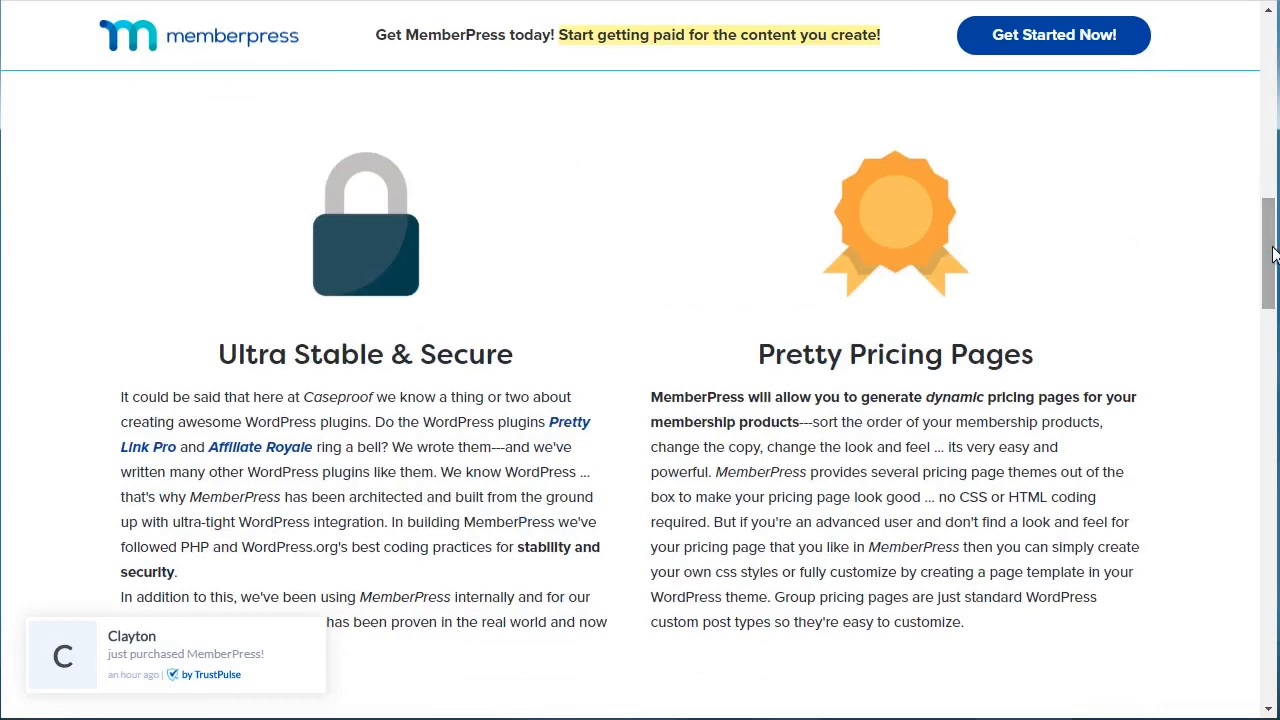
left_click_drag(1273, 254, 1271, 351)
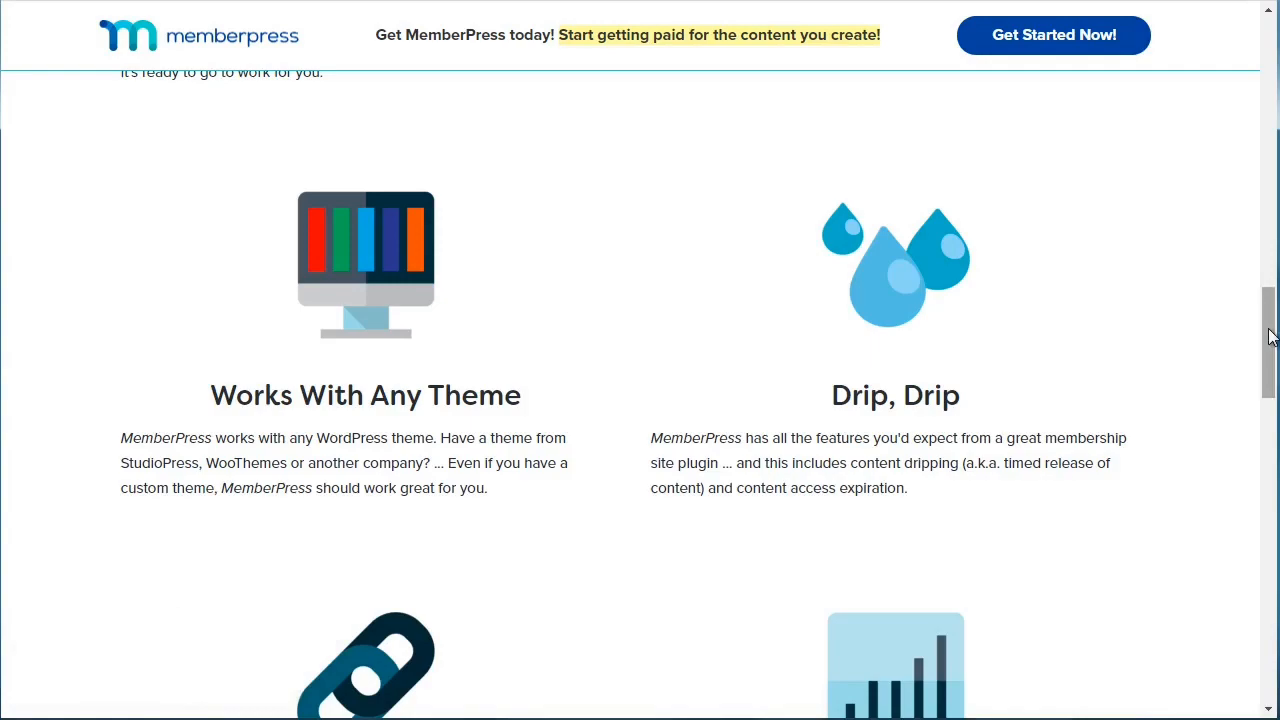
left_click_drag(1270, 337, 1268, 538)
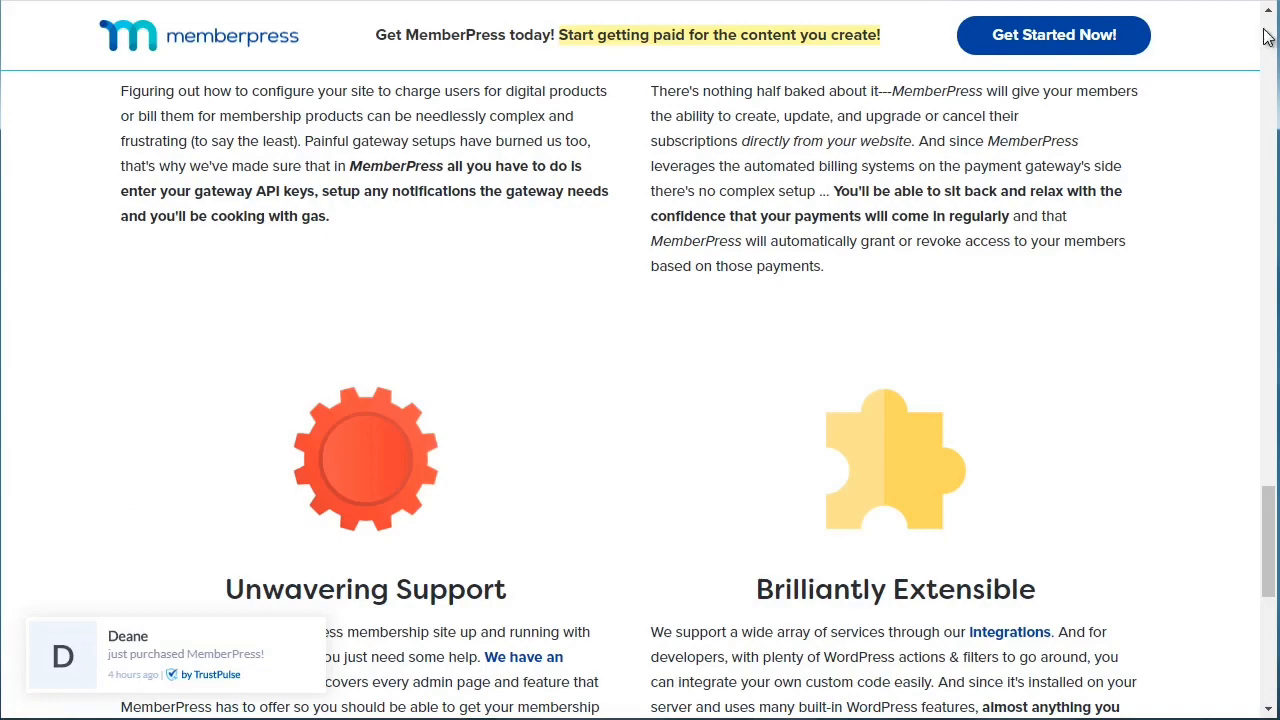
Step: Open the MemberPress pricing page and compare the Pro, Plus and Basic plans
scroll(1268, 37, "up", 15)
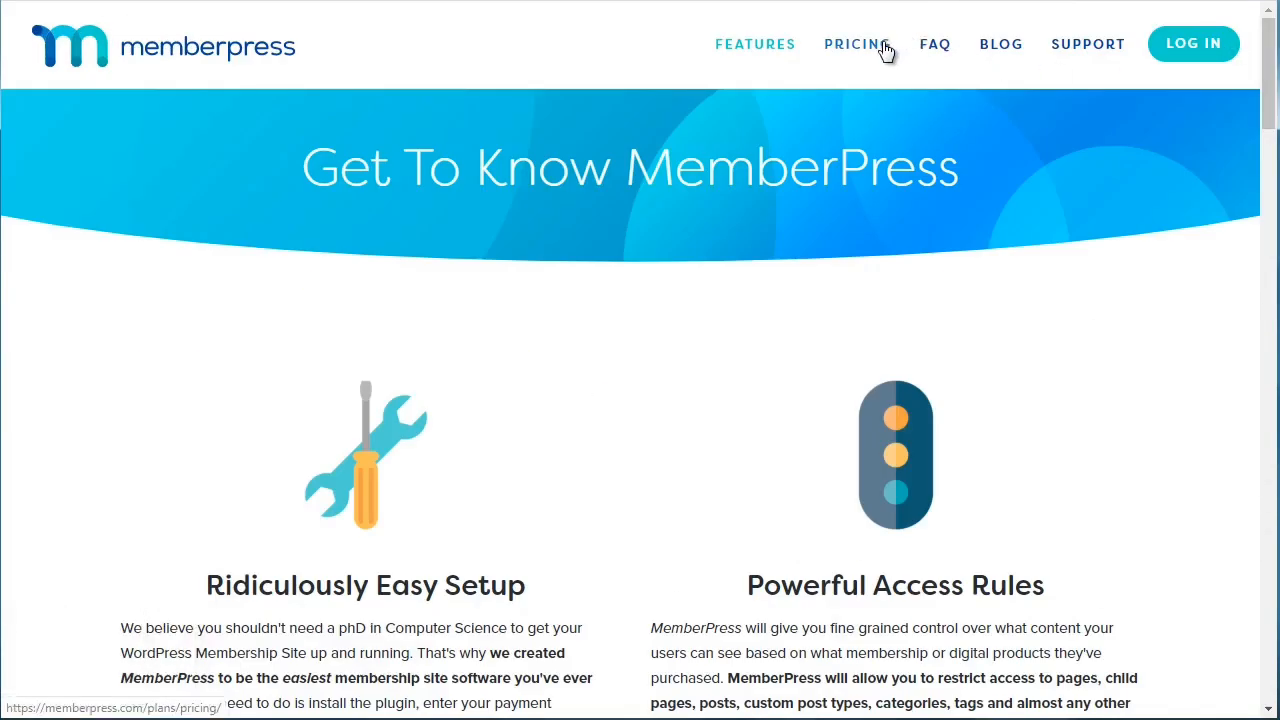
left_click(883, 45)
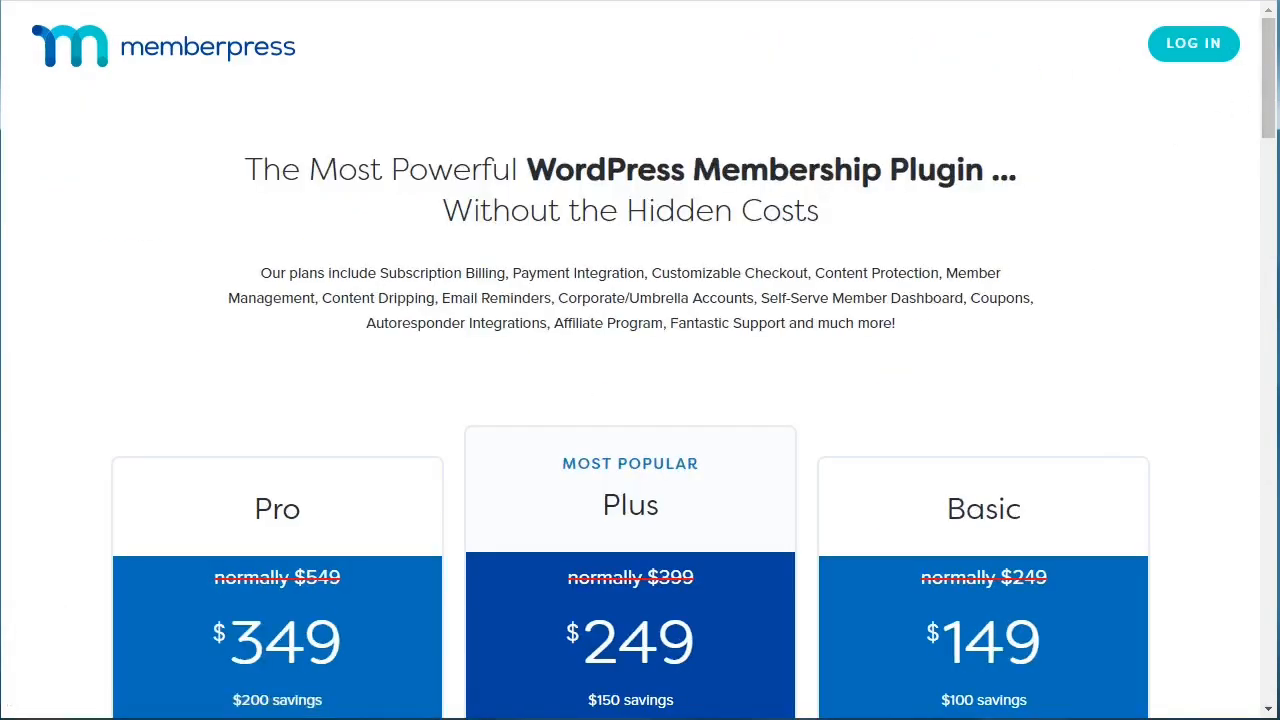
scroll(1273, 157, "down", 3)
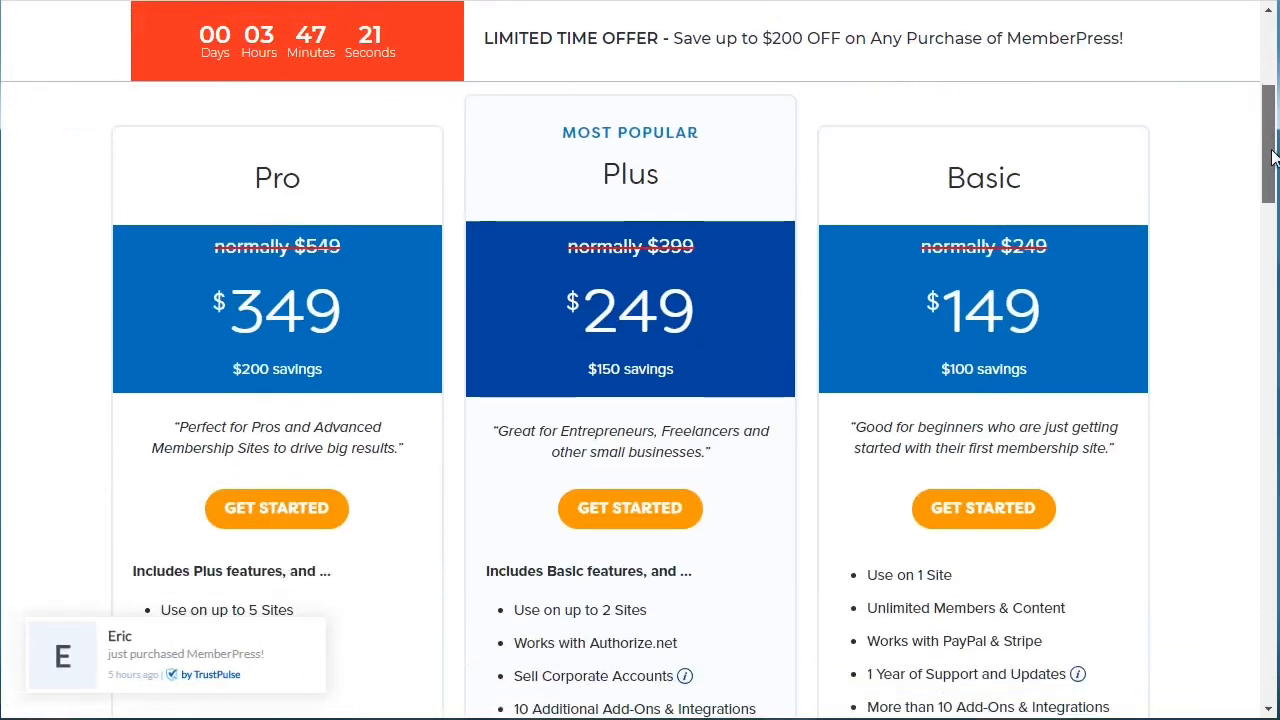
scroll(949, 405, "down", 2)
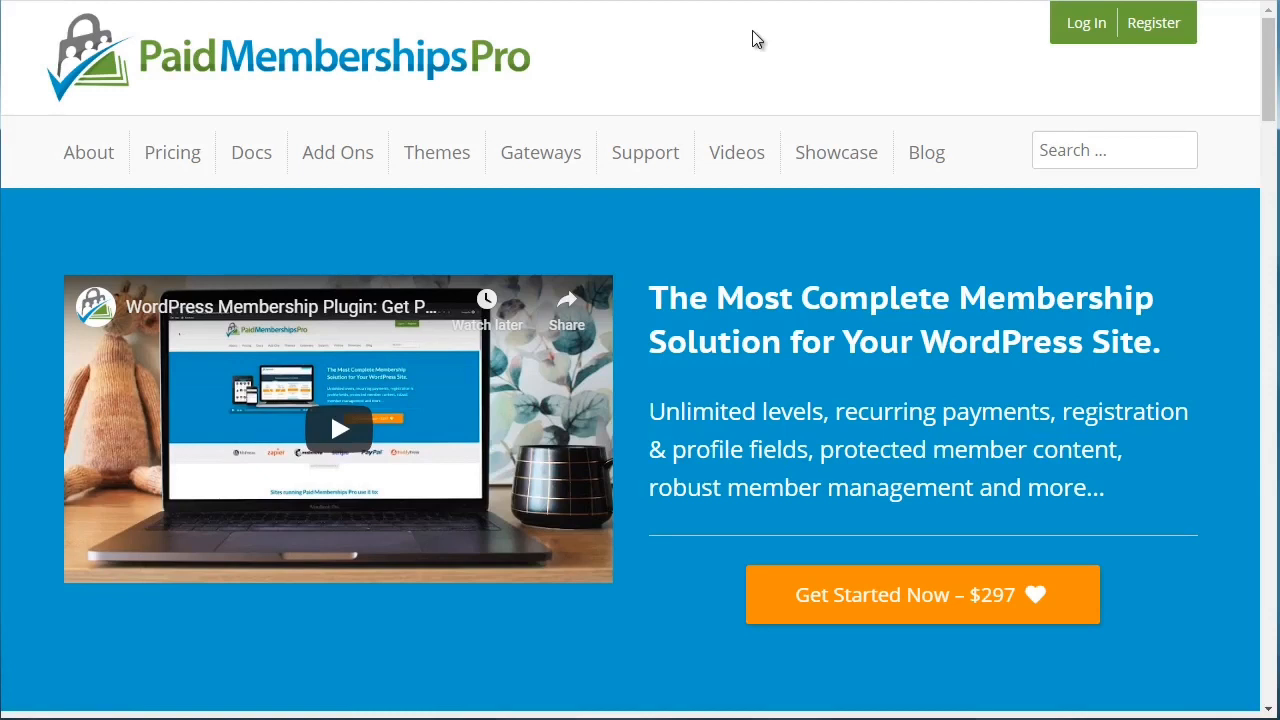
Step: Skim the Paid Memberships Pro home page, including its overview of comprehensive features
left_click_drag(1268, 40, 1265, 398)
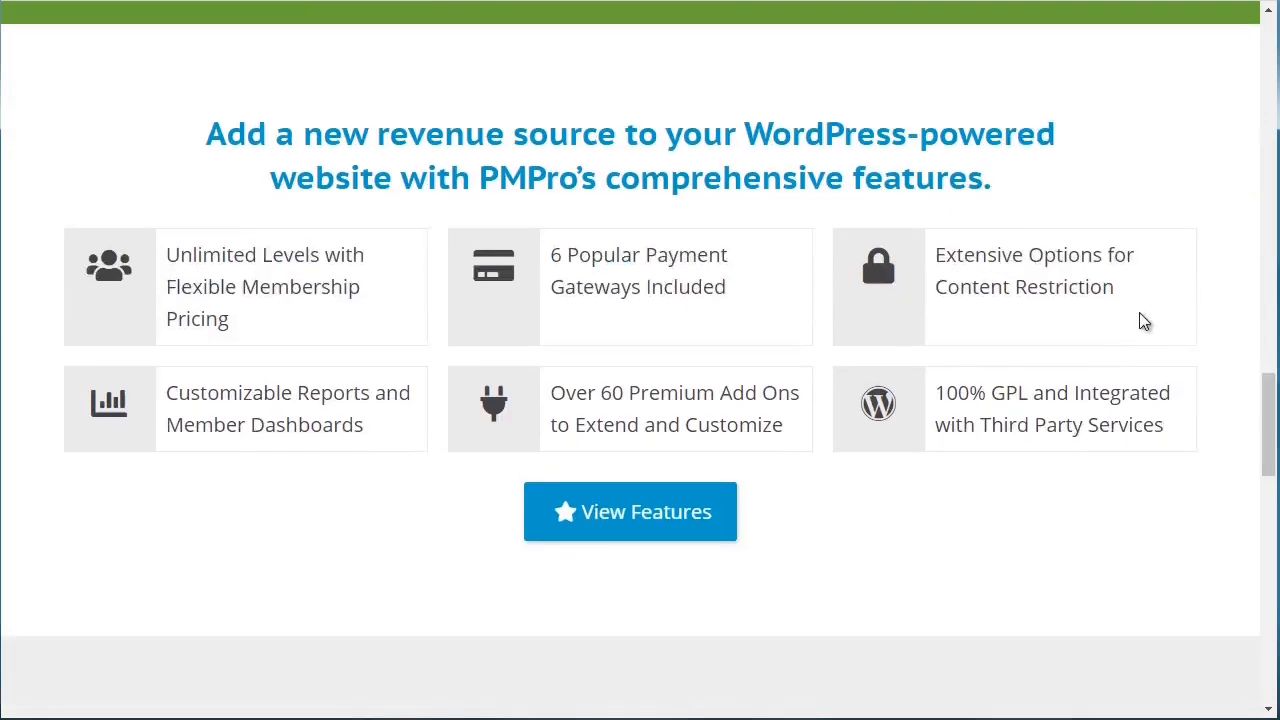
left_click_drag(1270, 408, 1273, 503)
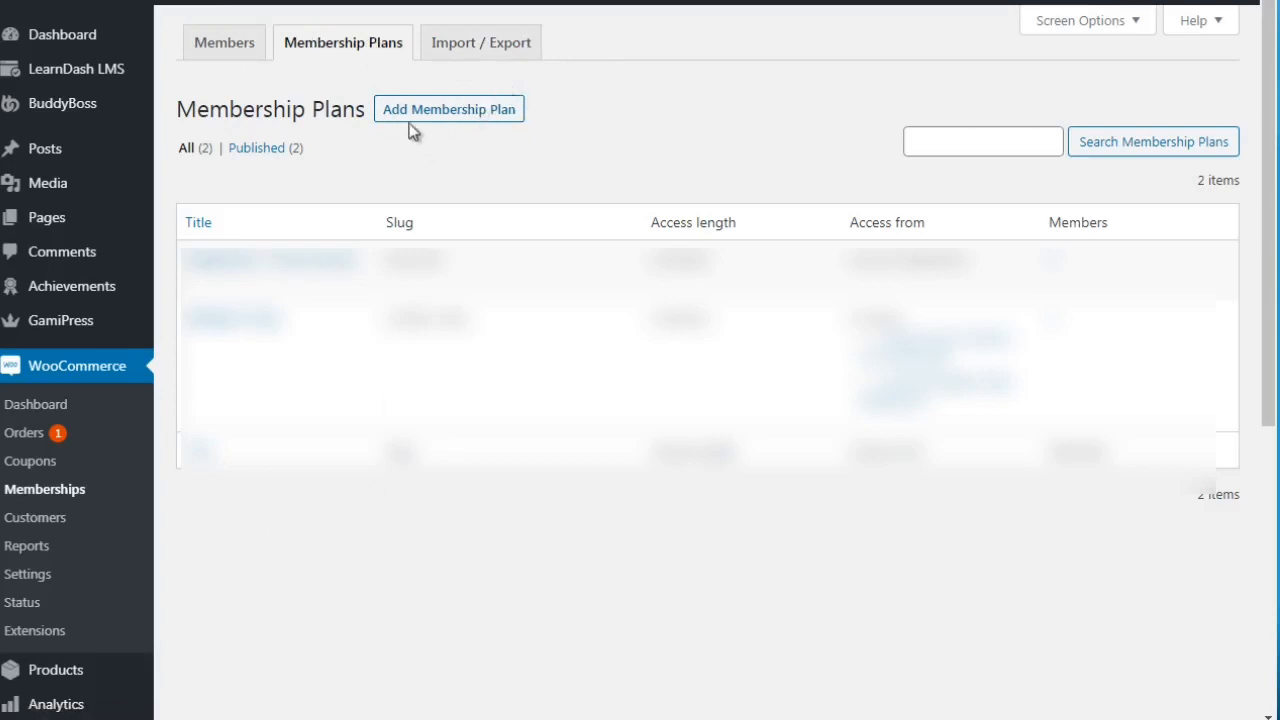
Step: Add a new membership plan in WooCommerce Memberships and title it "Free Level 2"
left_click(463, 113)
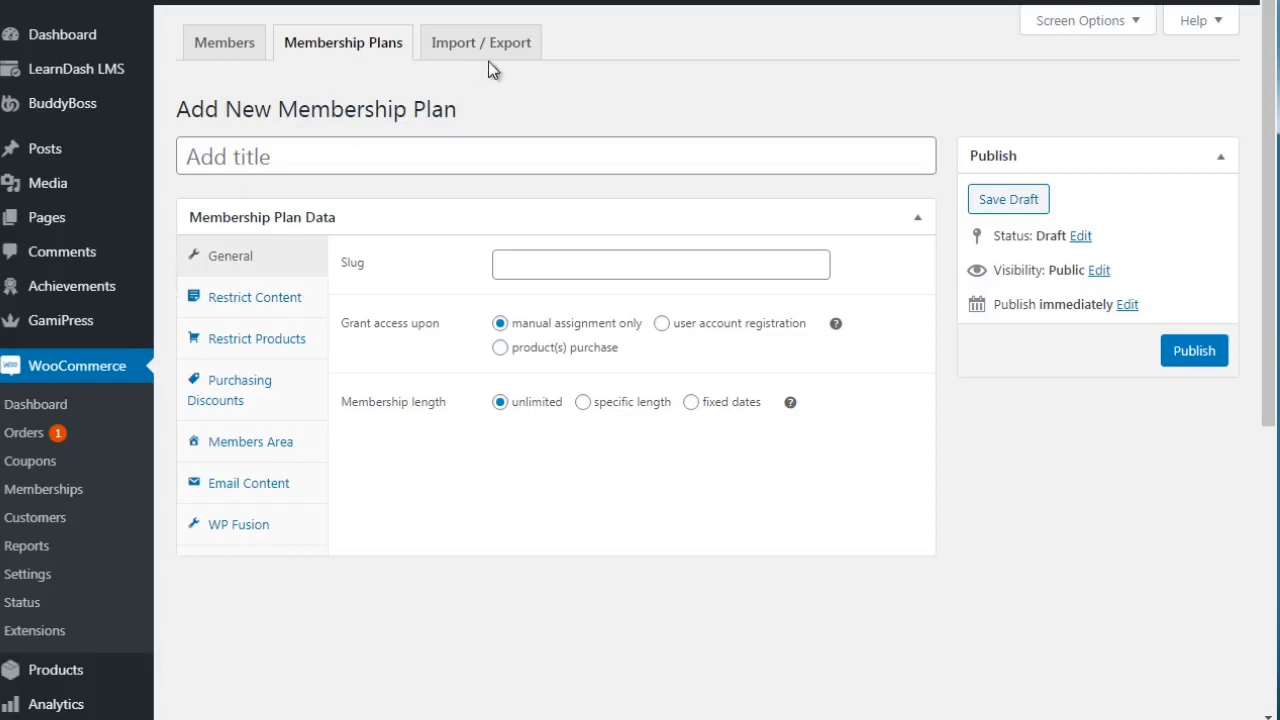
left_click(303, 156)
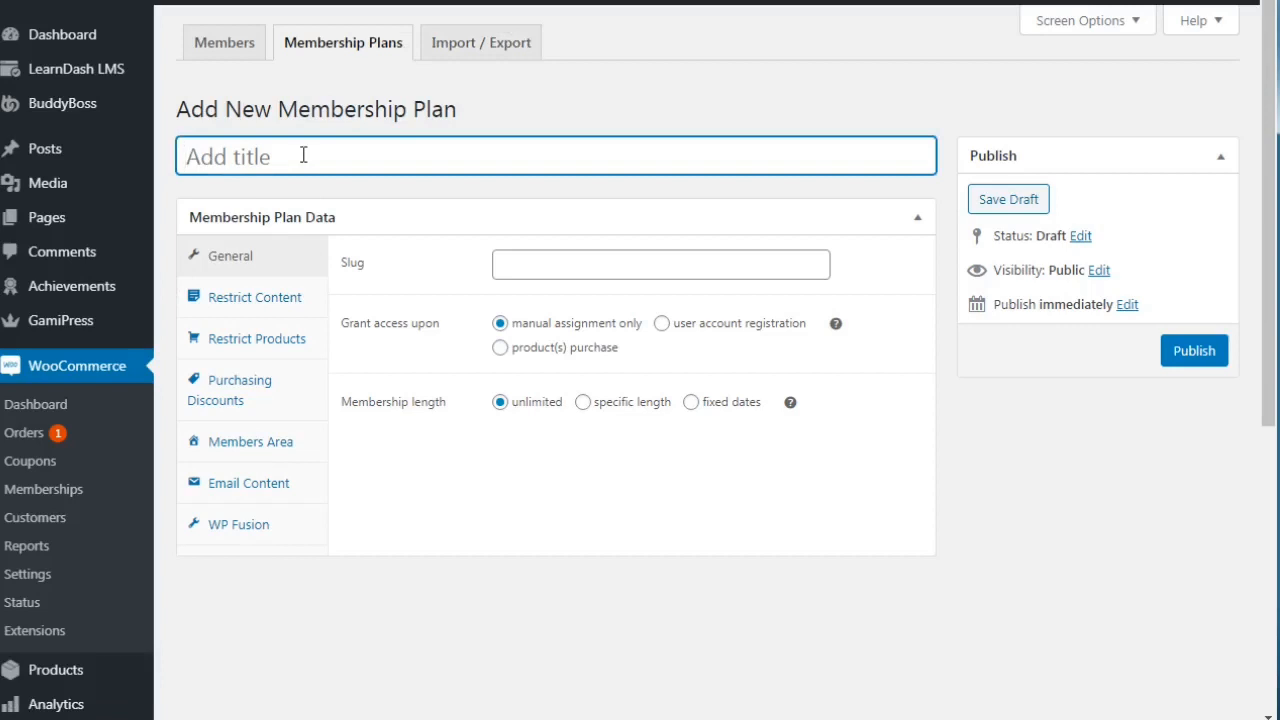
type("Free Level")
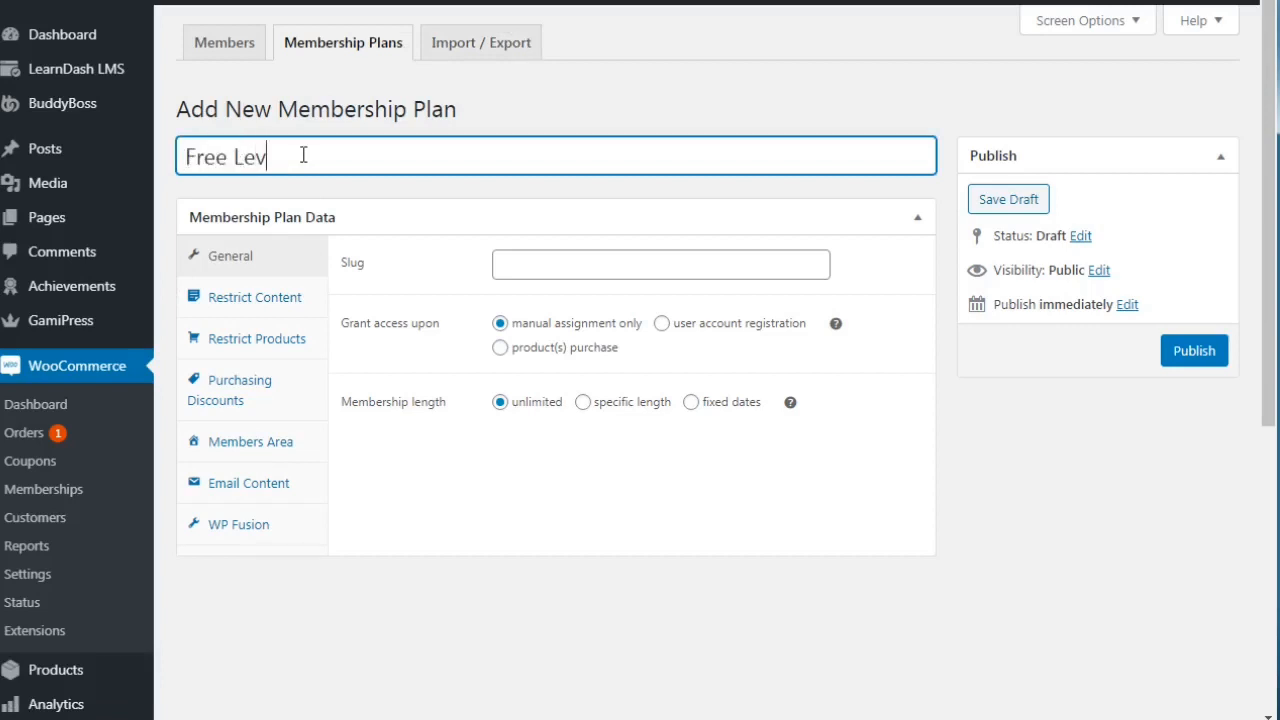
type(" 2")
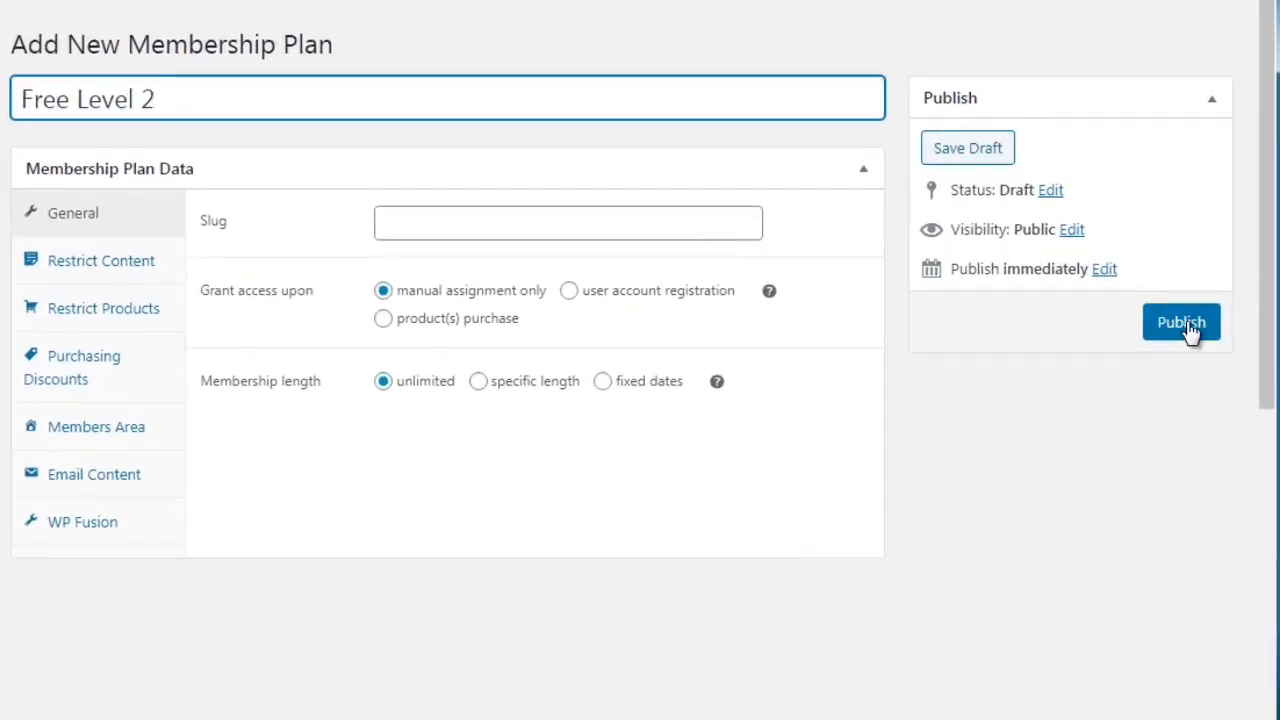
Step: Set the membership plan's slug to "free-level-2-test"
scroll(1275, 180, "down", 1)
left_click(418, 213)
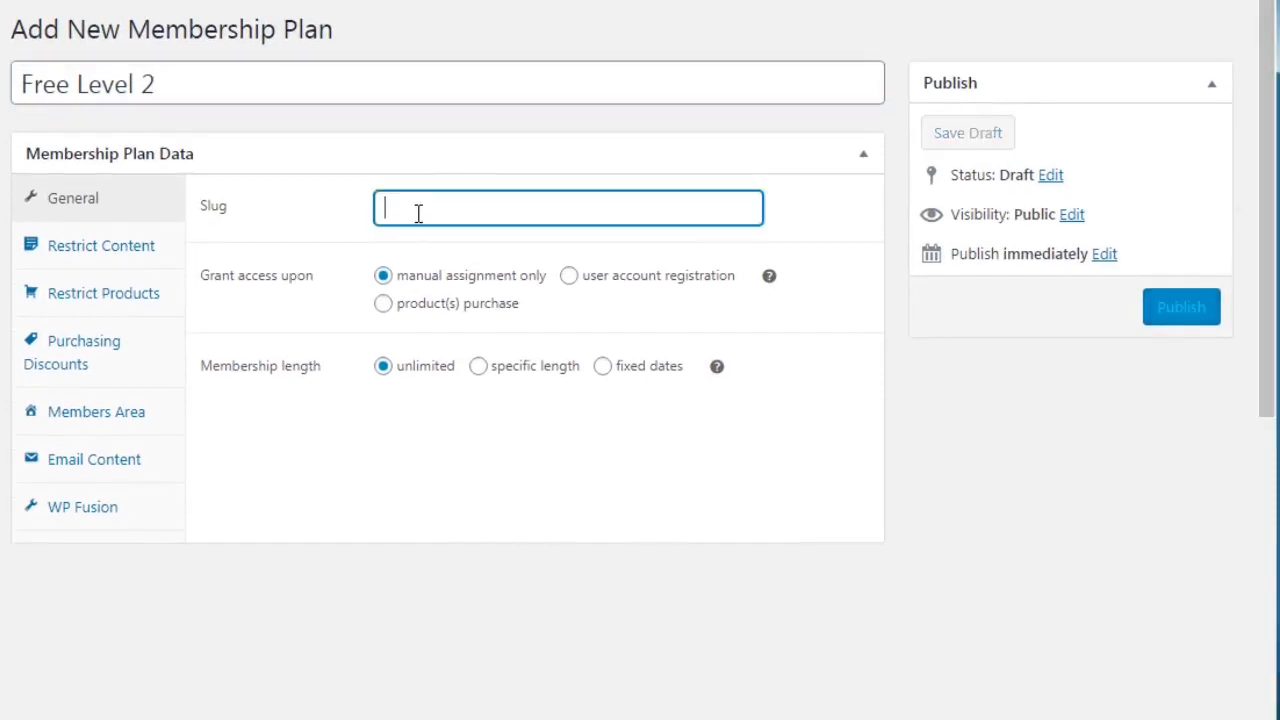
type("free-l")
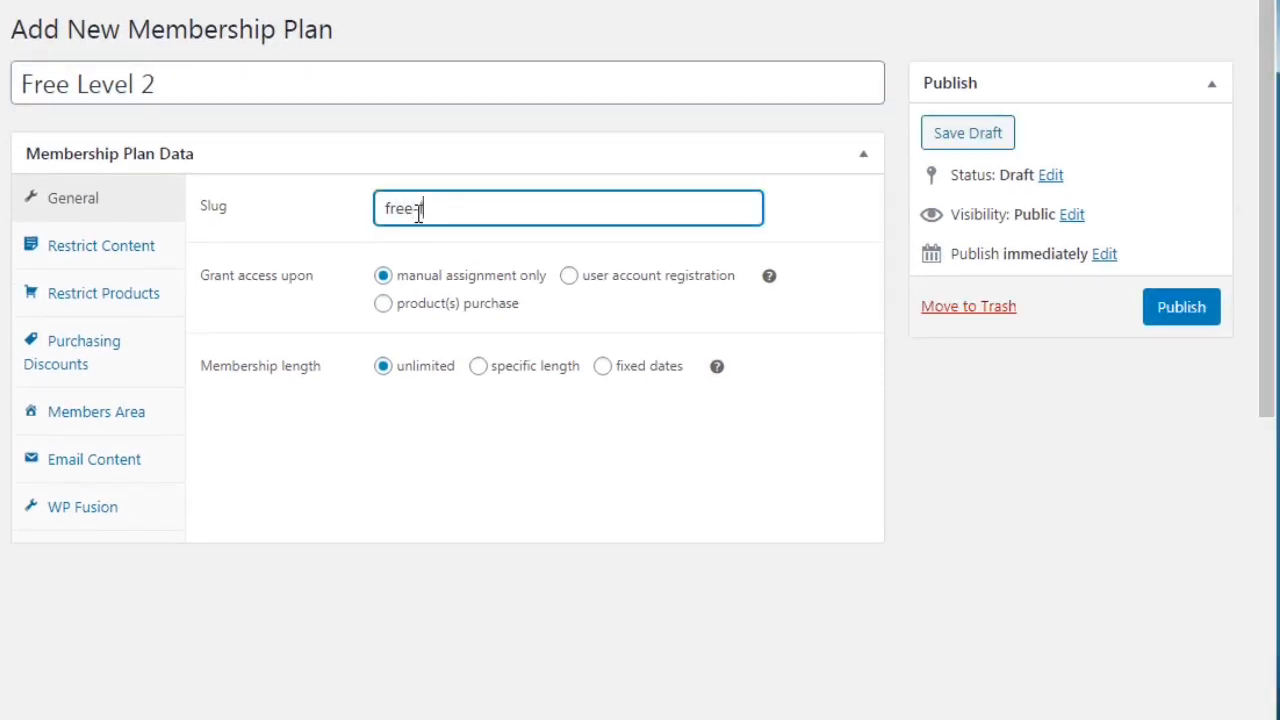
type("evel-2-test")
left_click(340, 541)
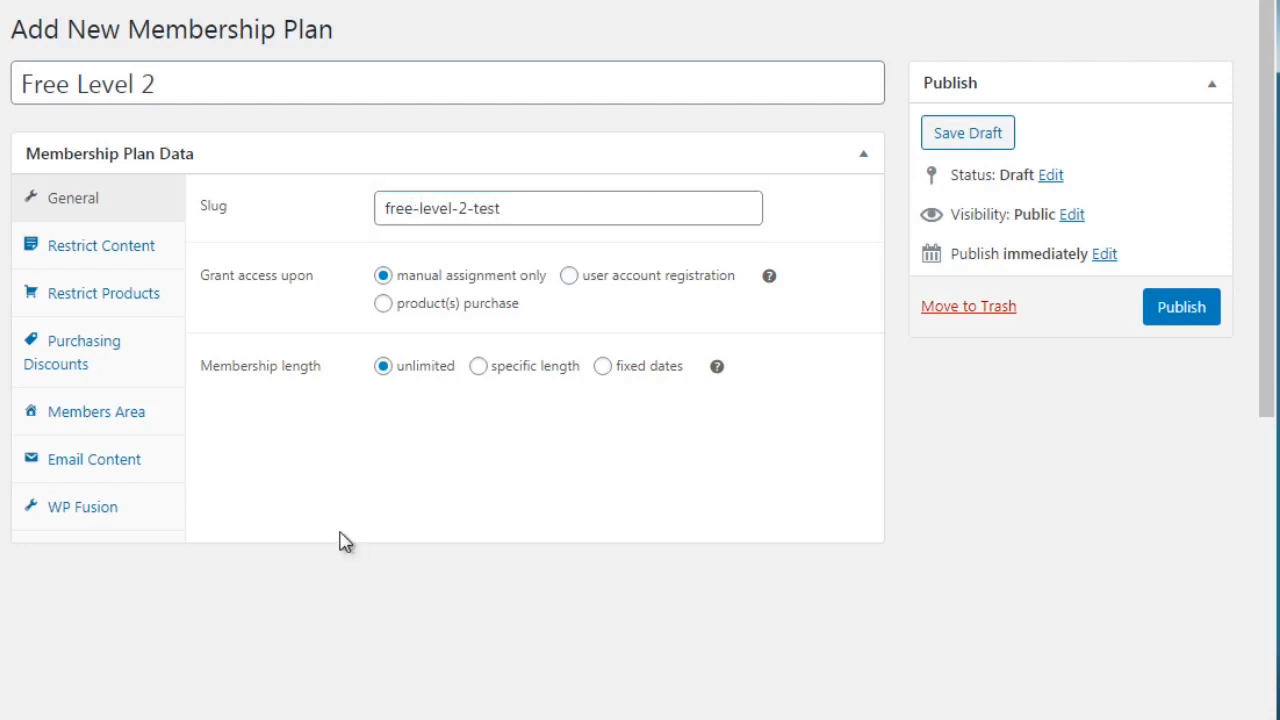
Step: Enlarge the plan editing page and set the plan to grant access upon user account registration
key("ctrl+plus")
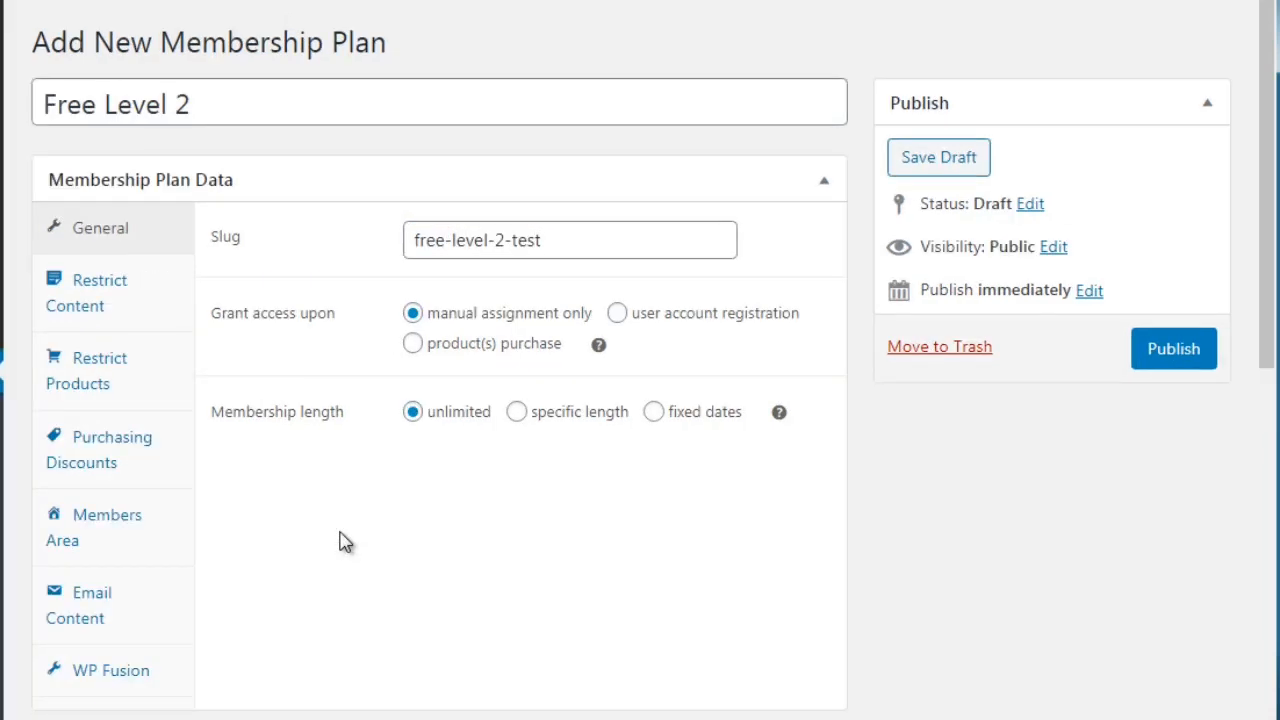
key("ctrl+plus")
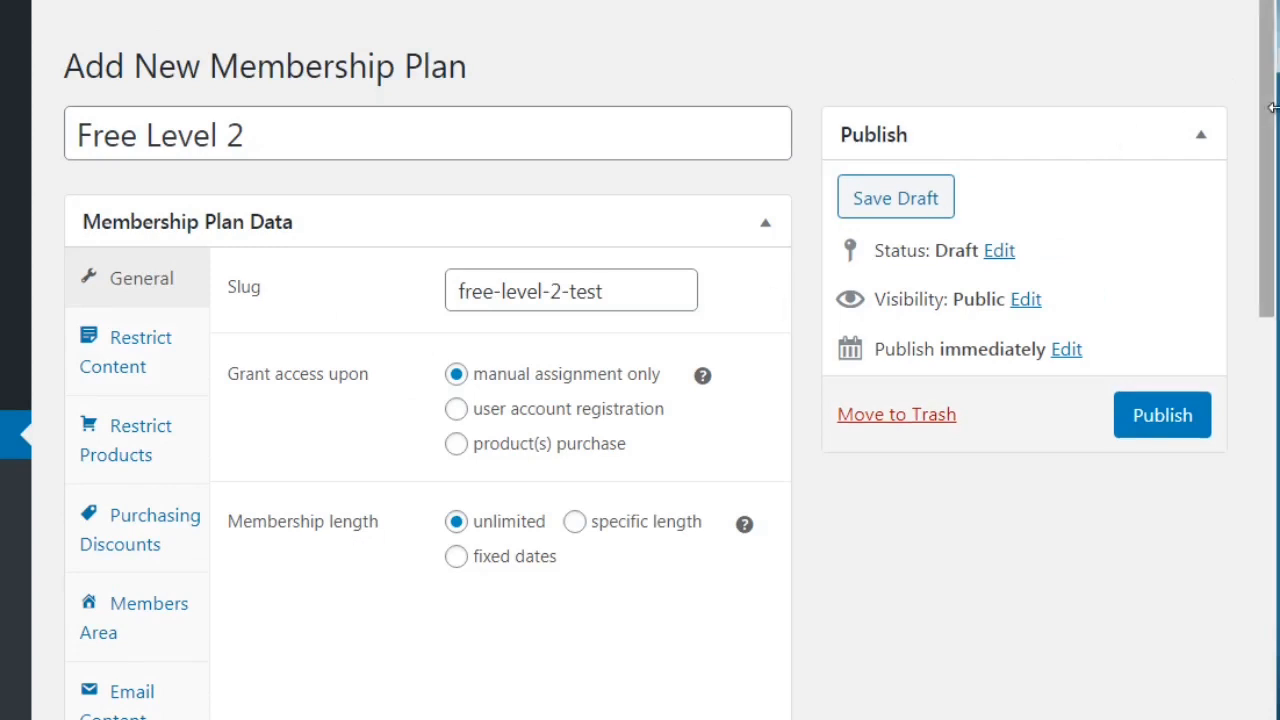
left_click_drag(1268, 127, 1268, 459)
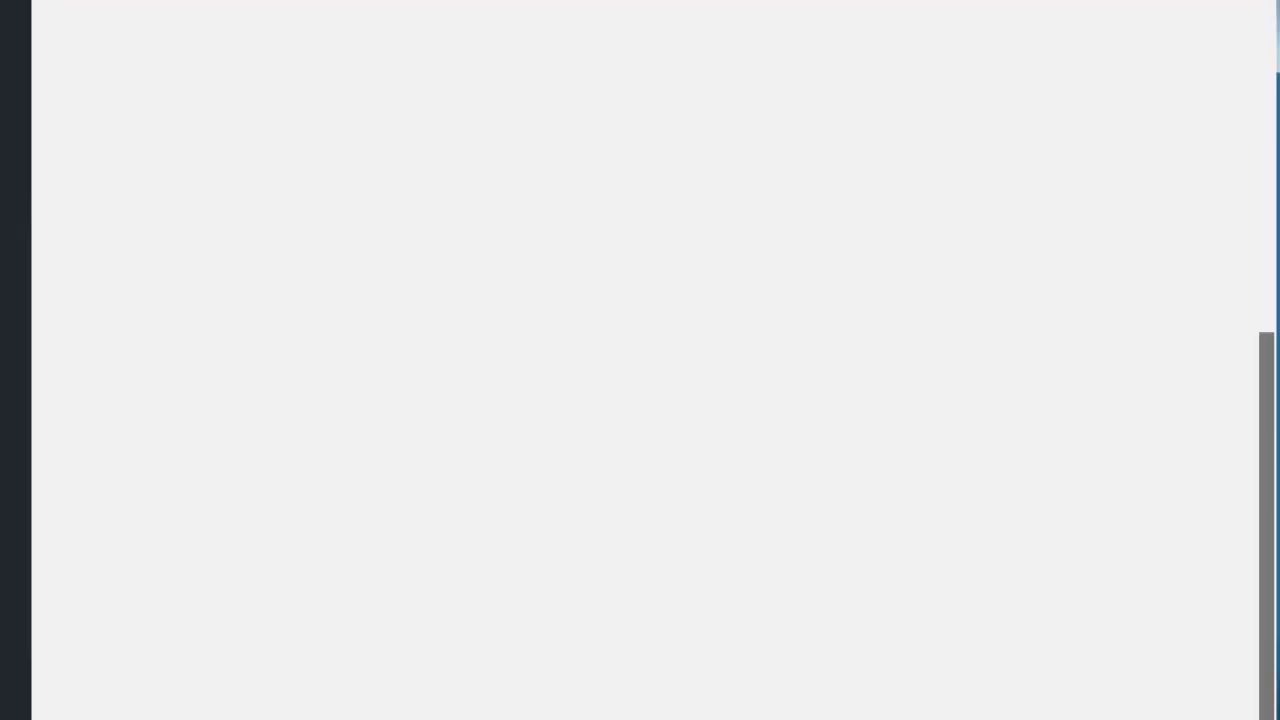
scroll(389, 671, "up", 5)
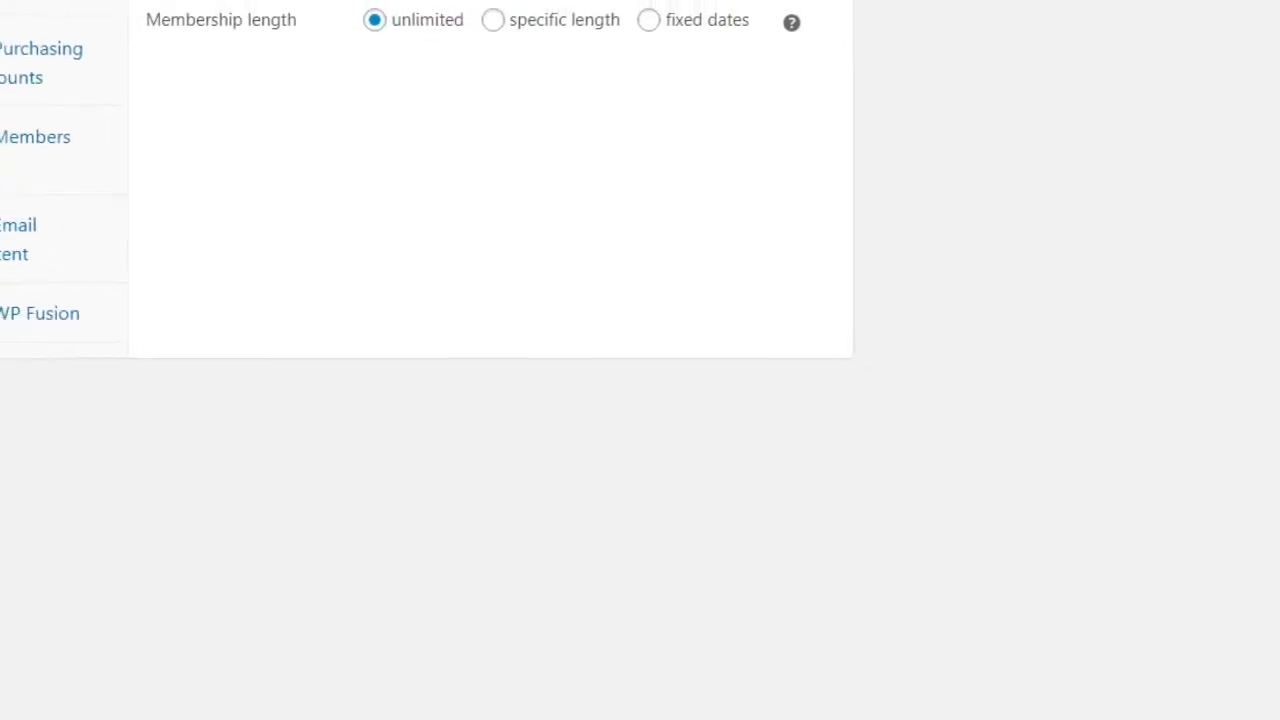
scroll(480, 400, "up", 5)
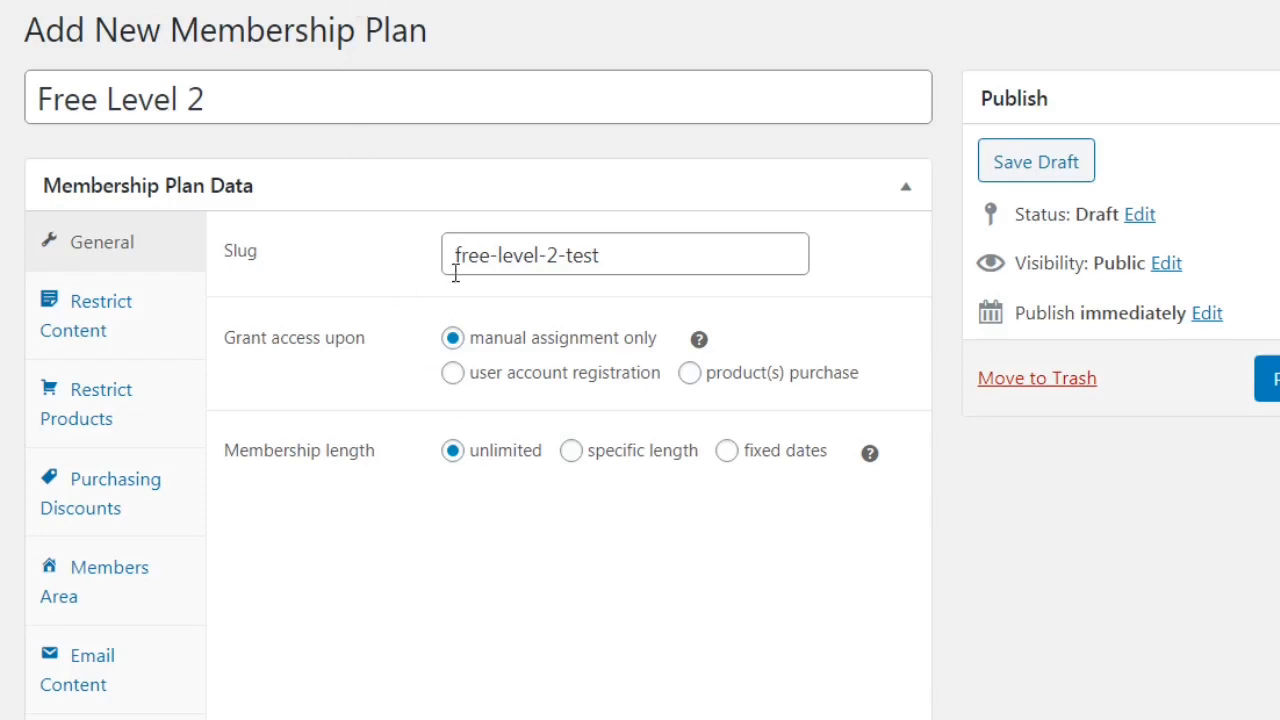
left_click(527, 386)
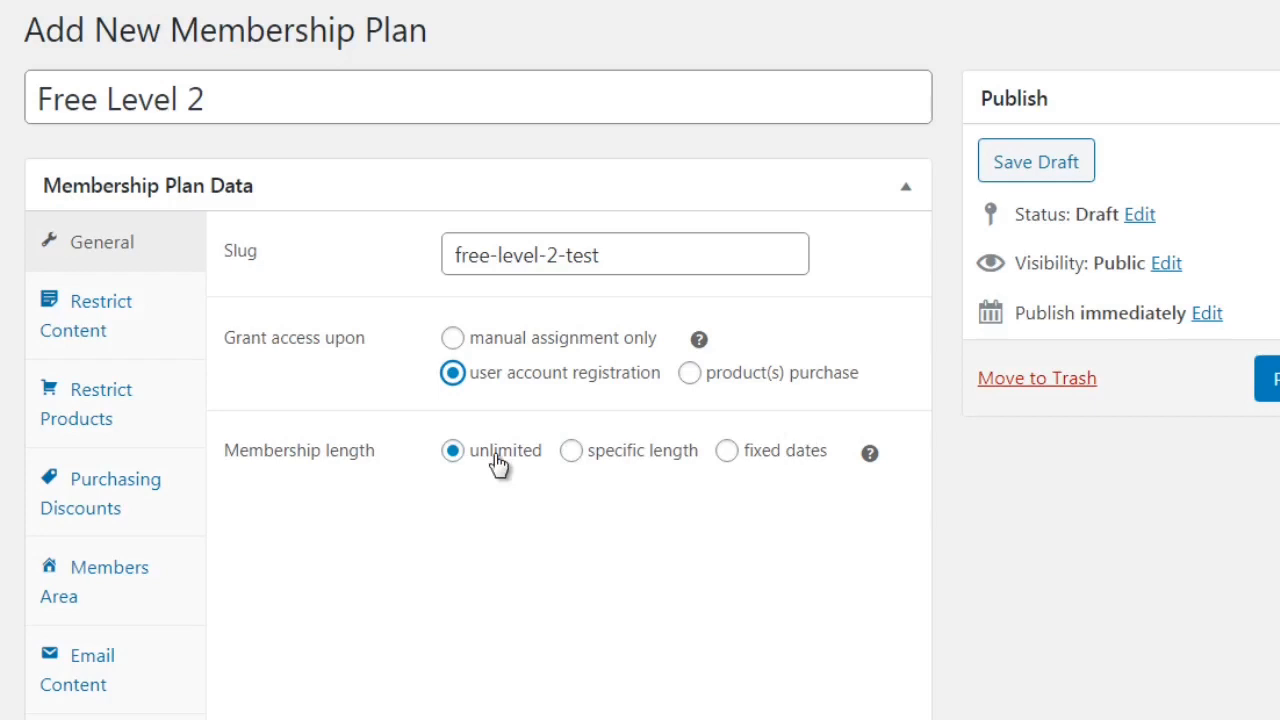
Step: Add a content restriction rule to the membership plan and set its content type to Pages
left_click(171, 324)
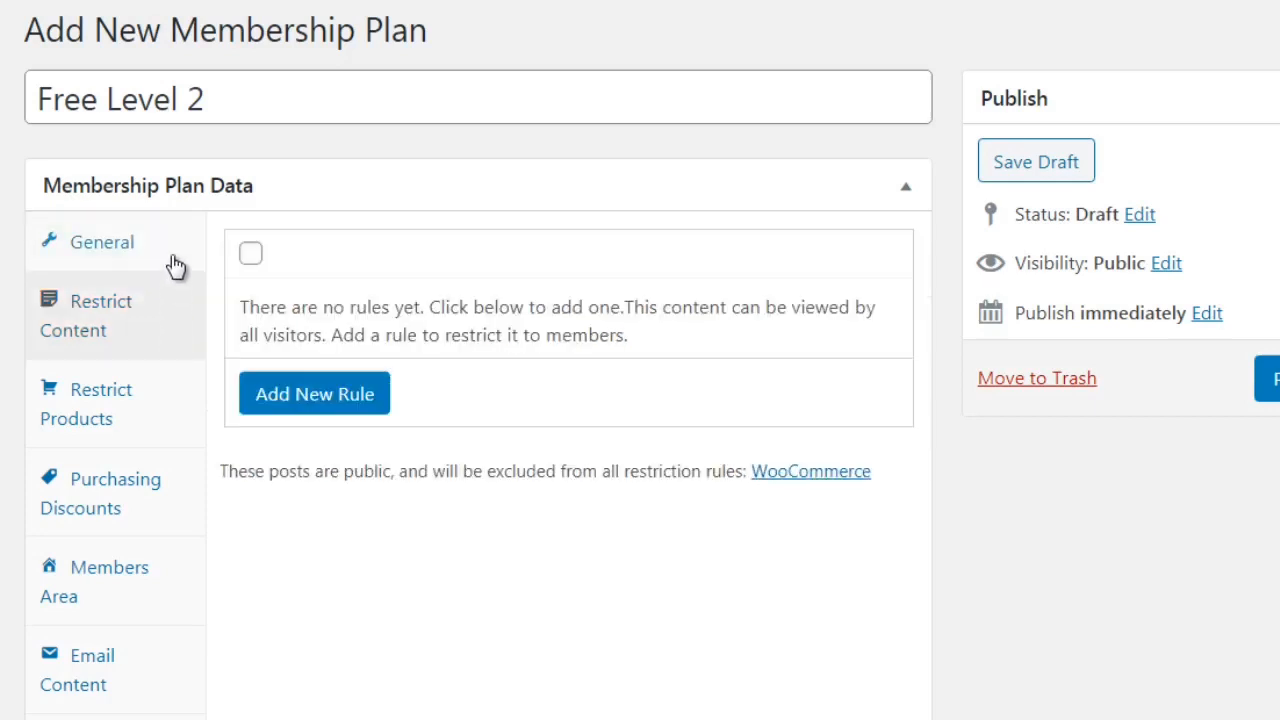
left_click(171, 266)
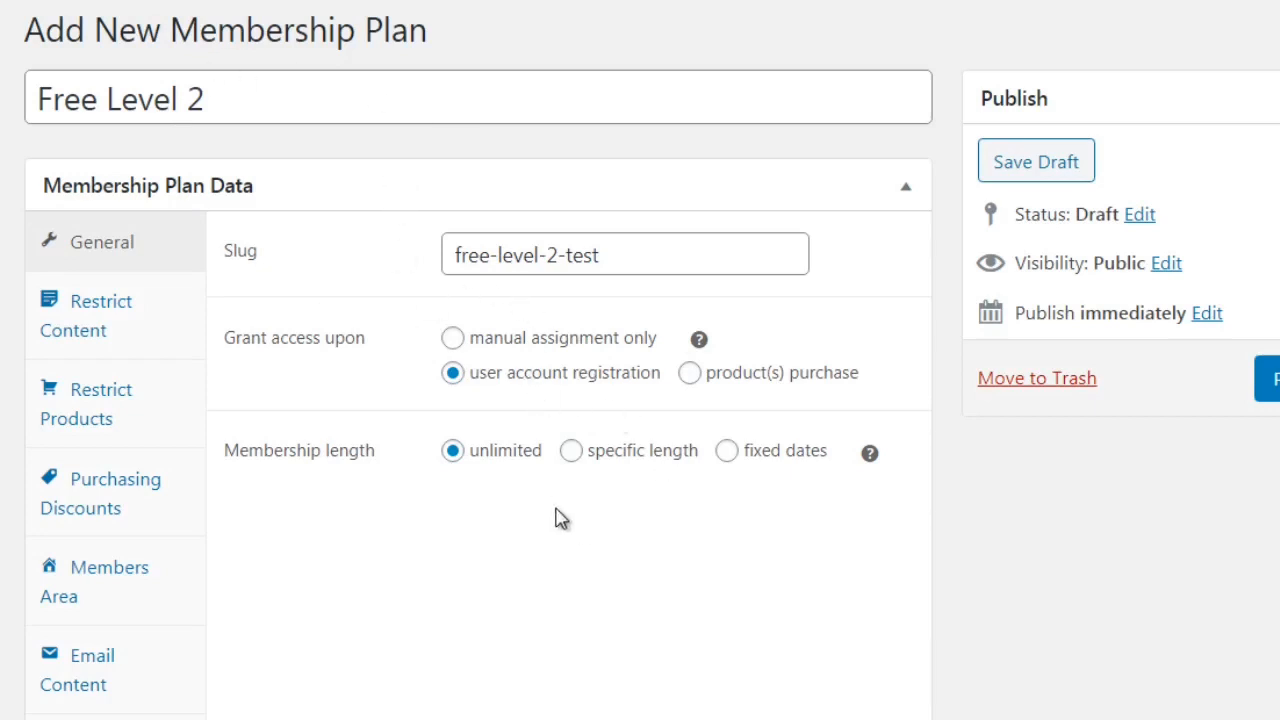
left_click(156, 350)
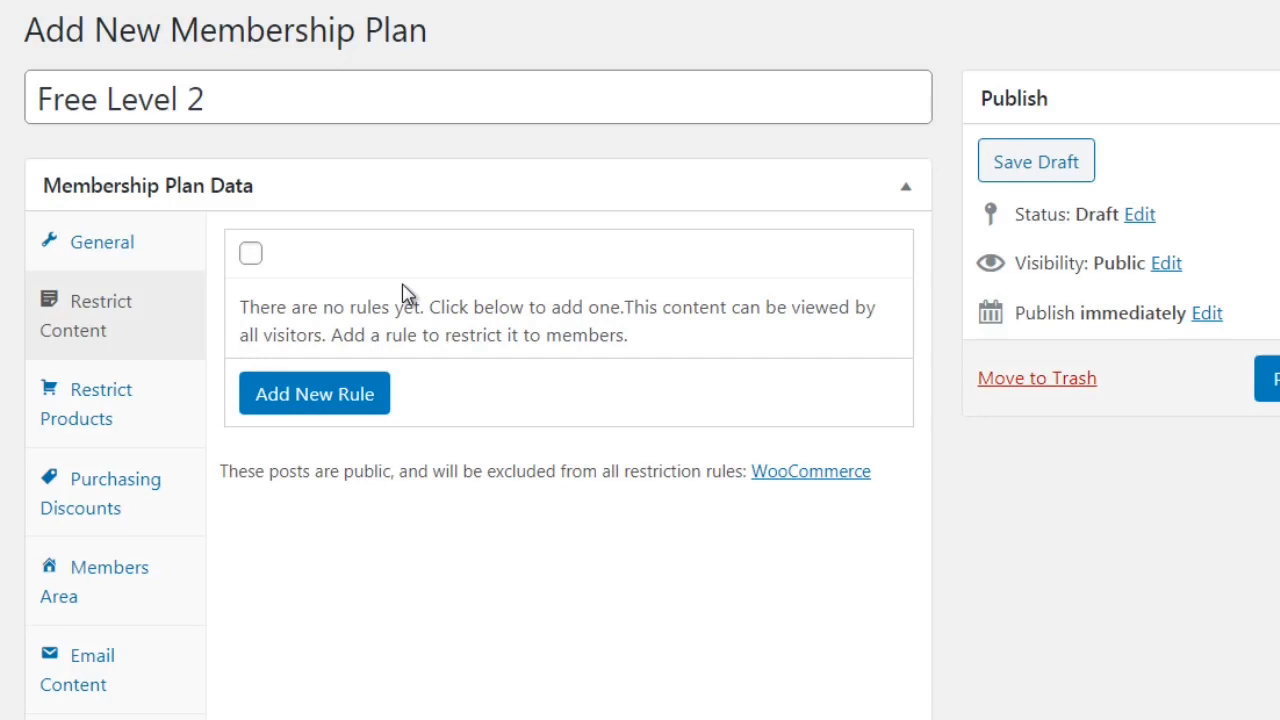
left_click(256, 260)
left_click(343, 400)
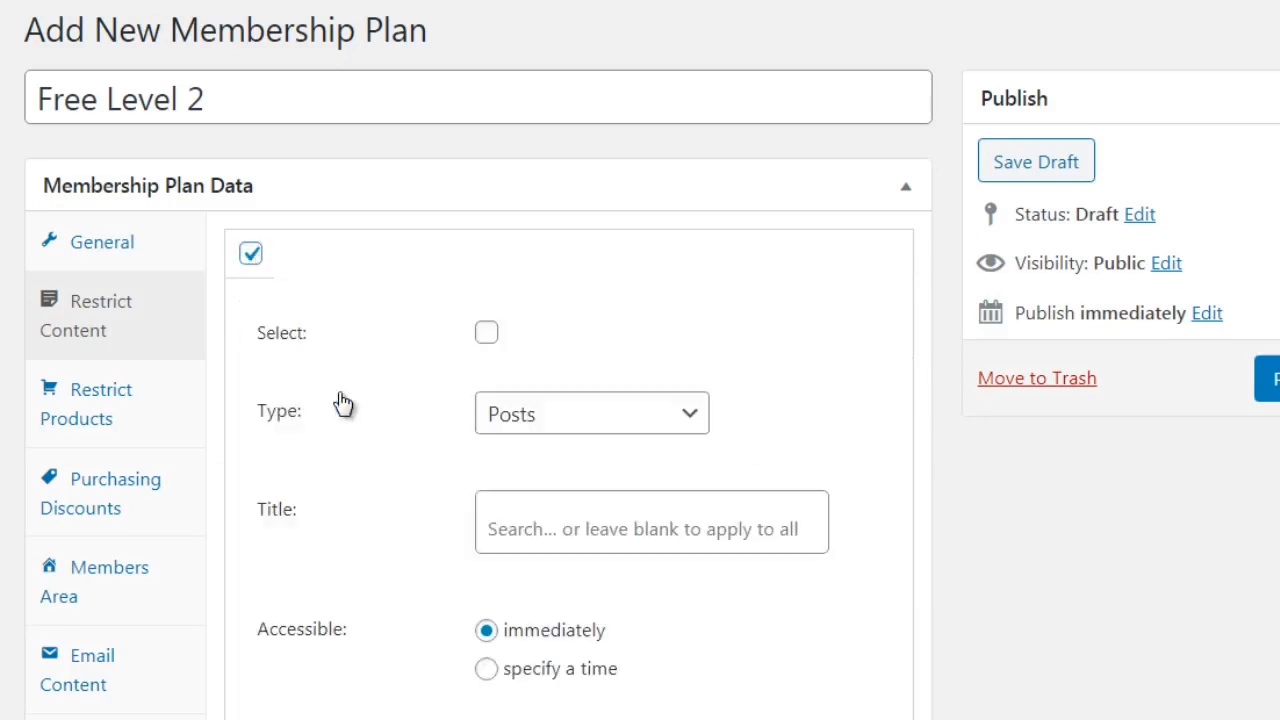
left_click(531, 429)
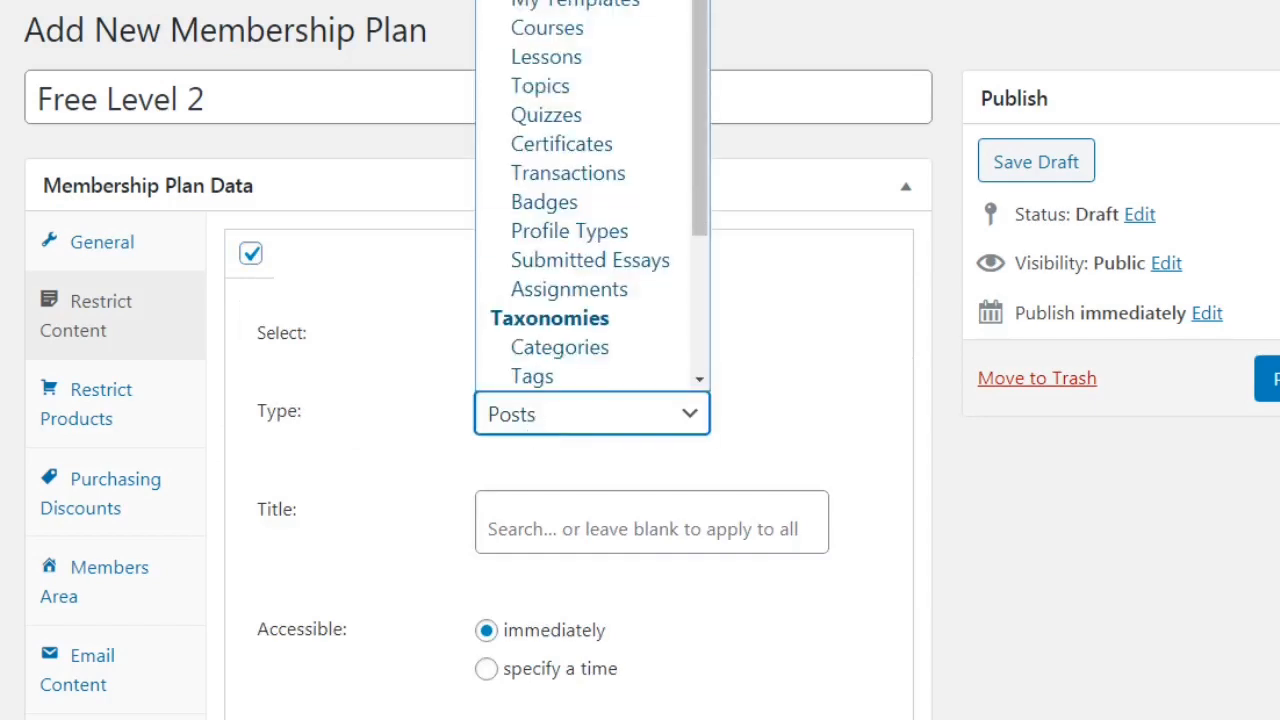
left_click(538, 2)
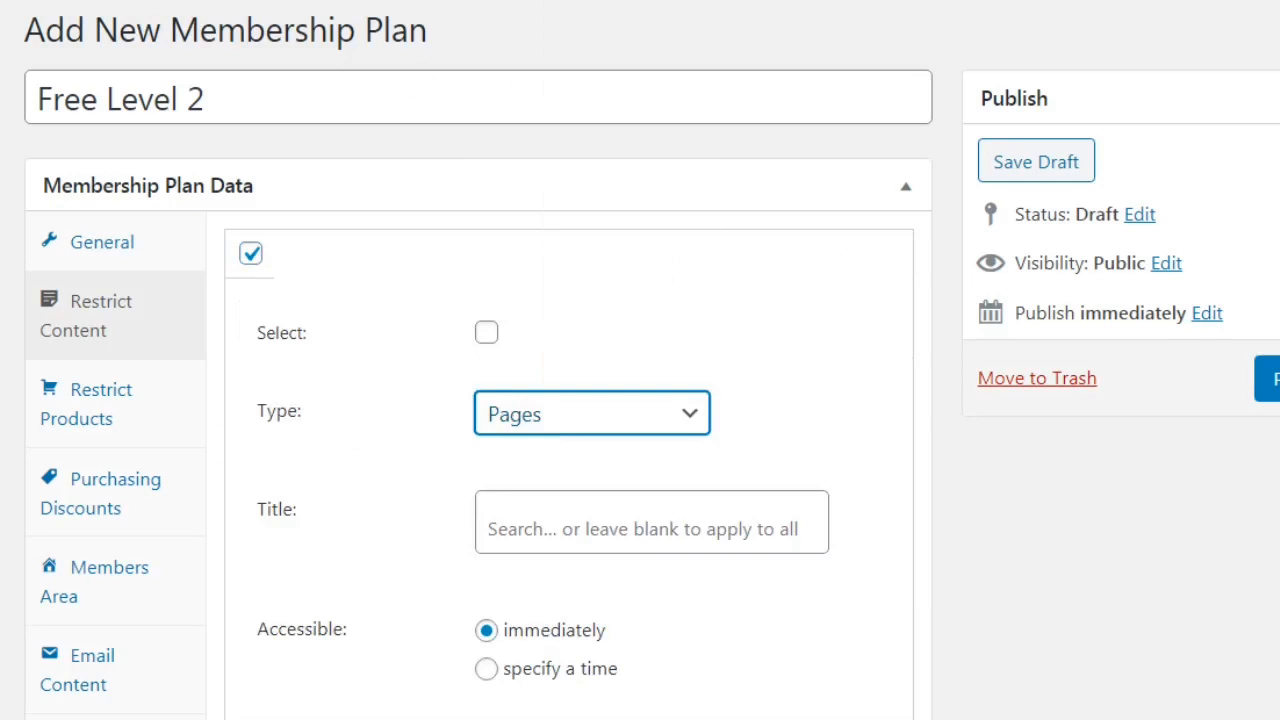
scroll(640, 400, "down", 2)
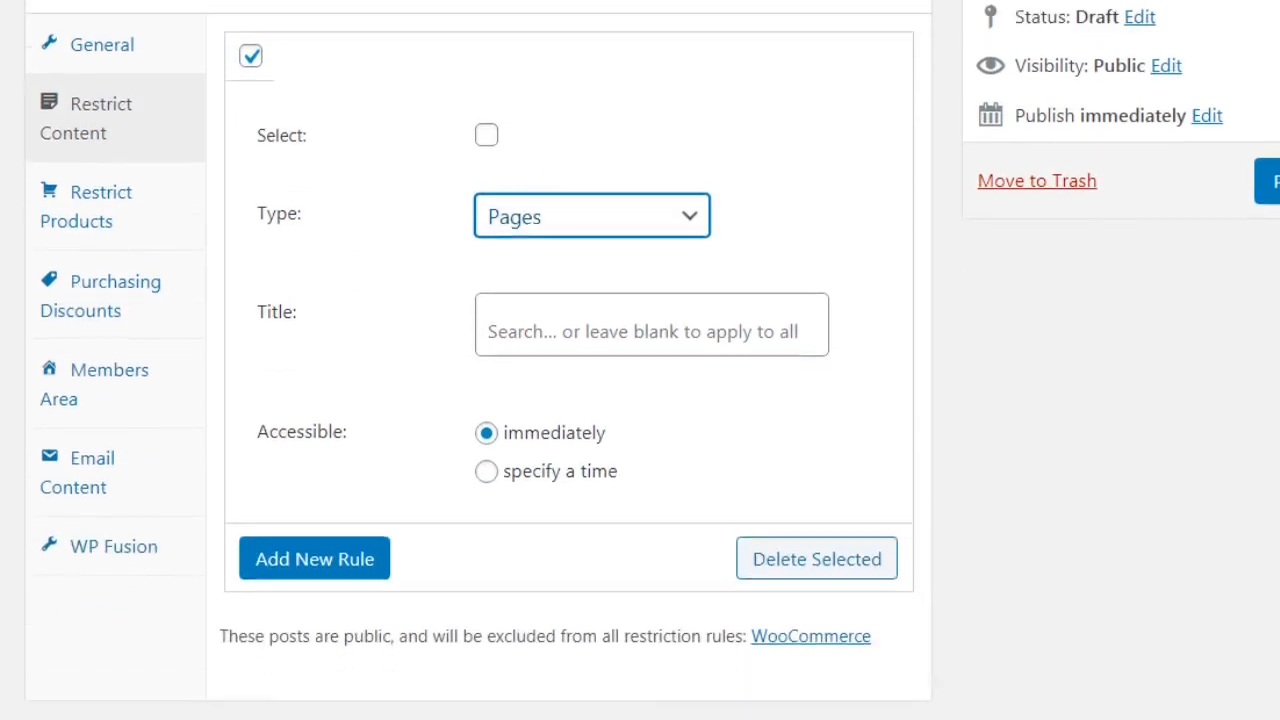
left_click(949, 297)
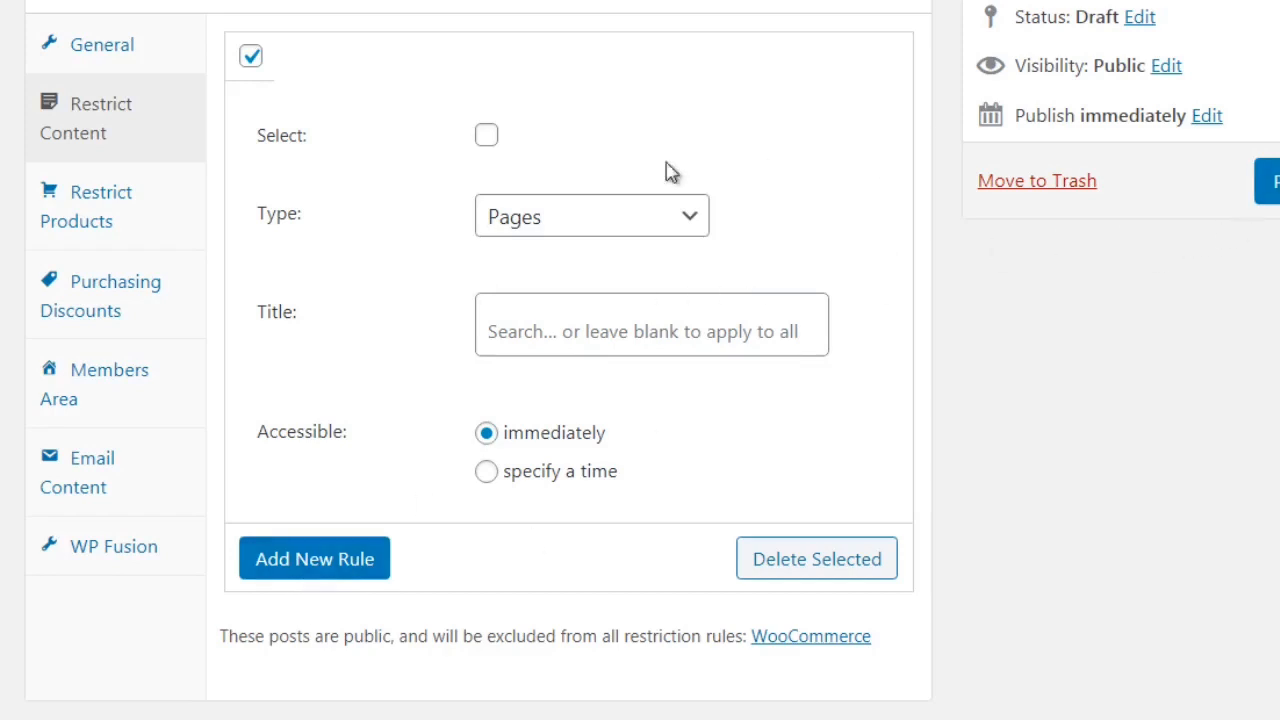
Step: Review the rule's available content types and try the specified-time access option before restoring immediate access
left_click(538, 233)
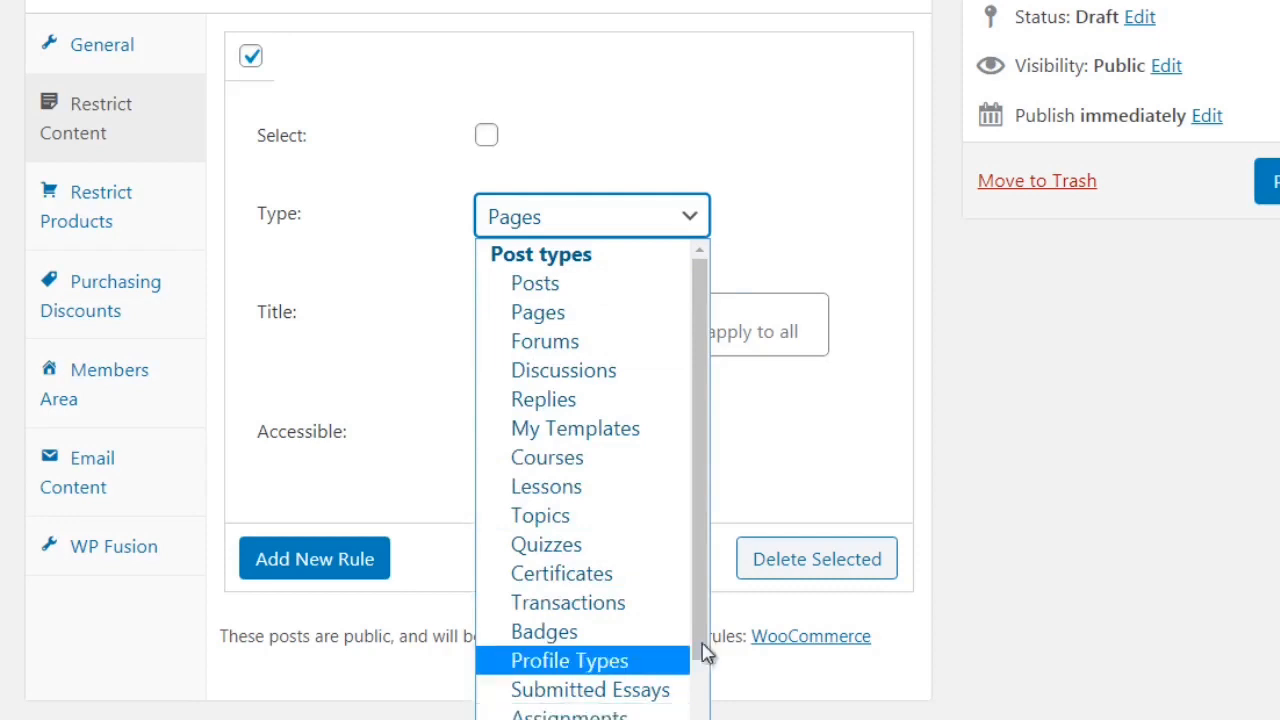
left_click(943, 374)
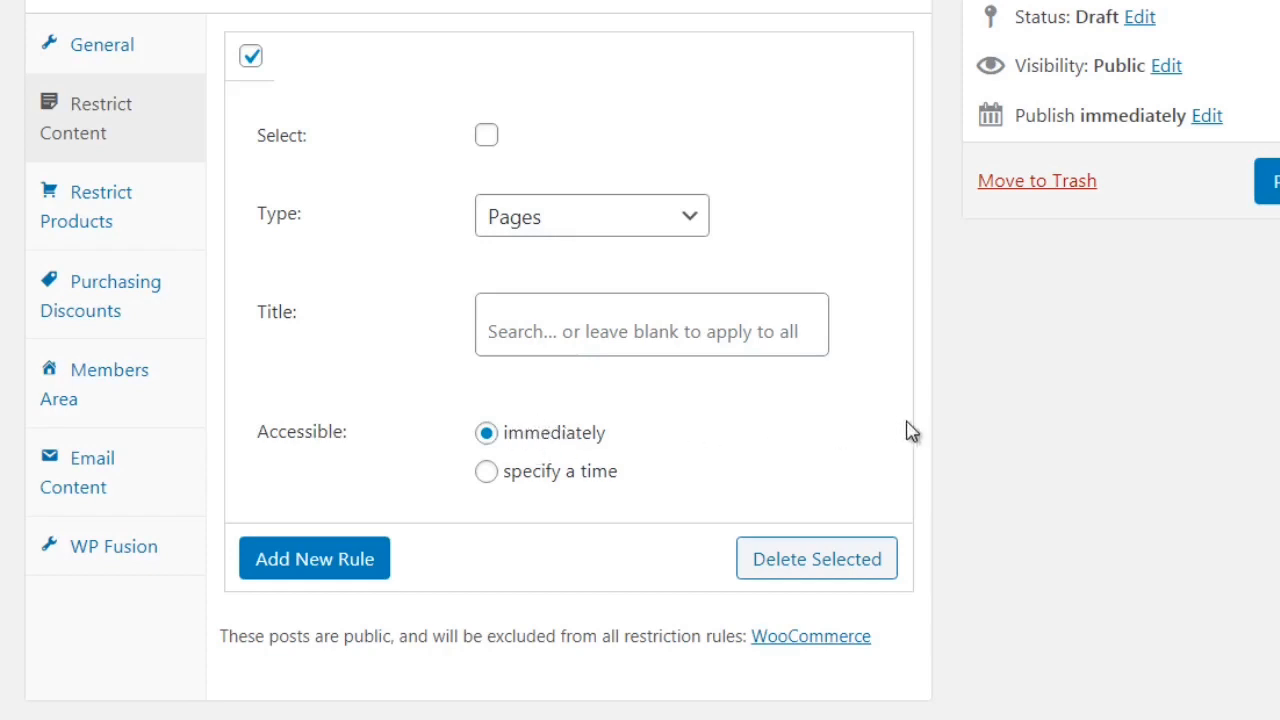
left_click(524, 481)
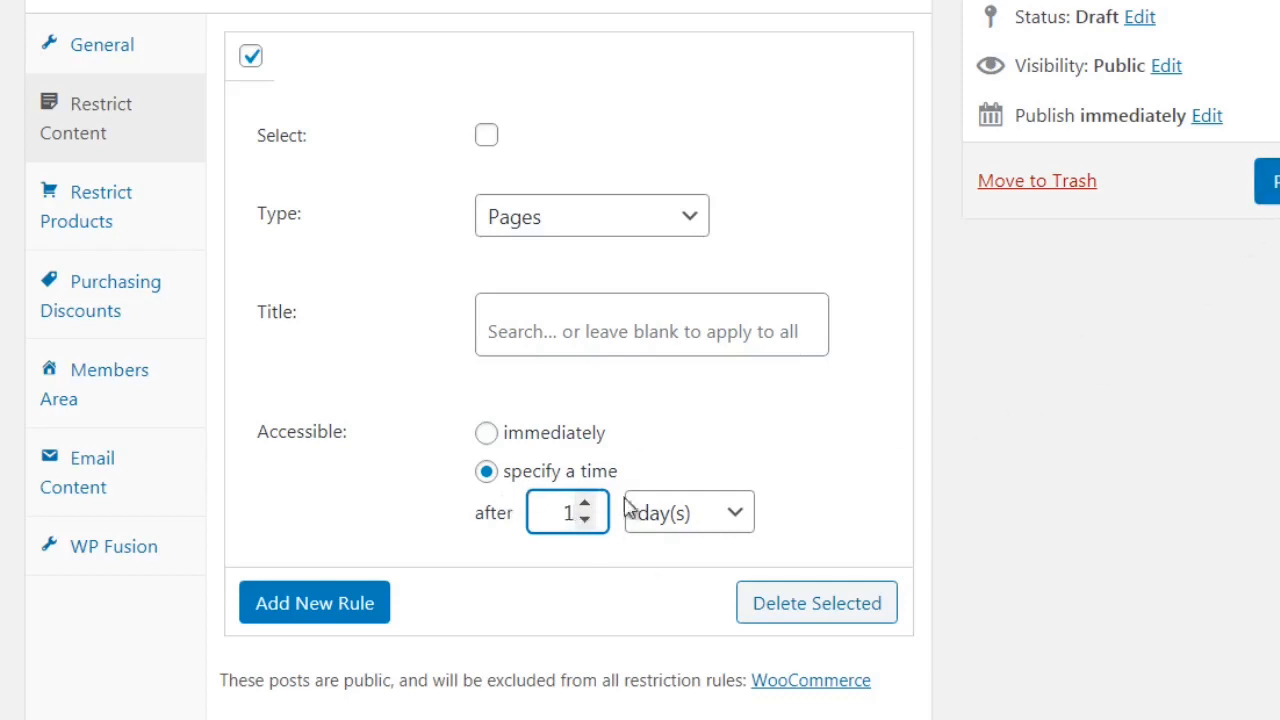
left_click(590, 433)
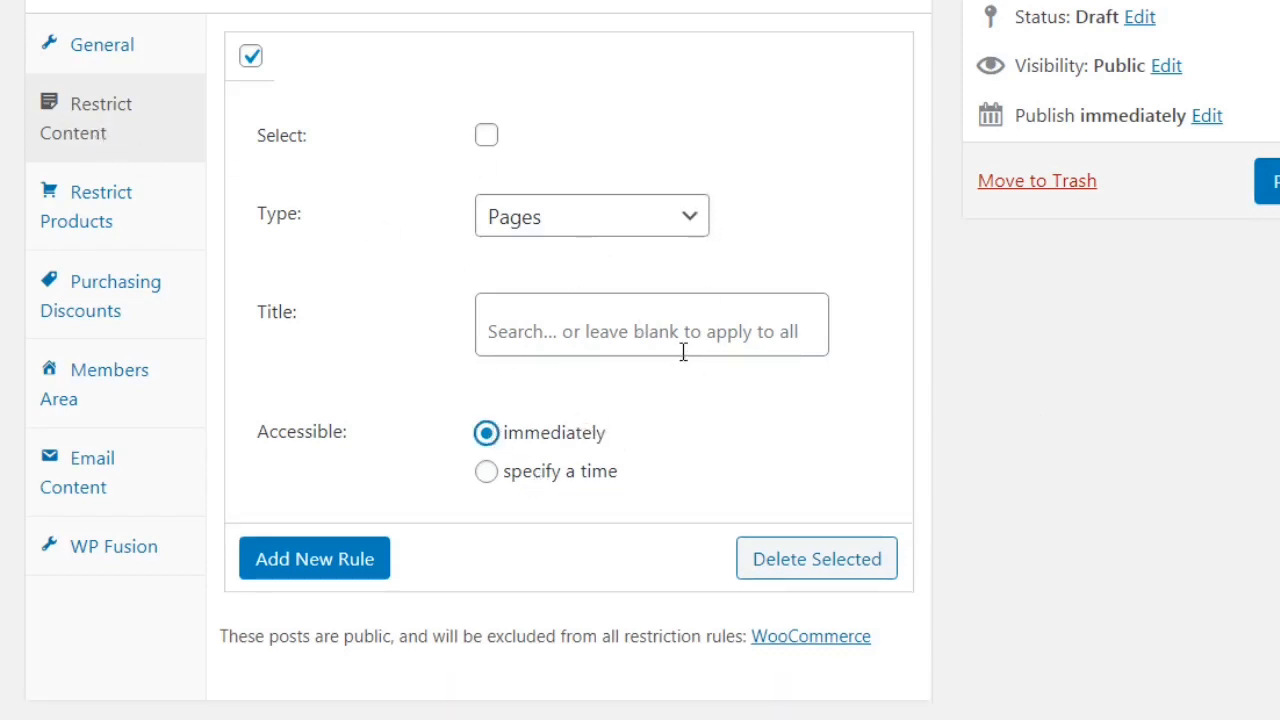
Step: Add a product restriction rule to the plan and review its type options, Products and Product categories
left_click(180, 213)
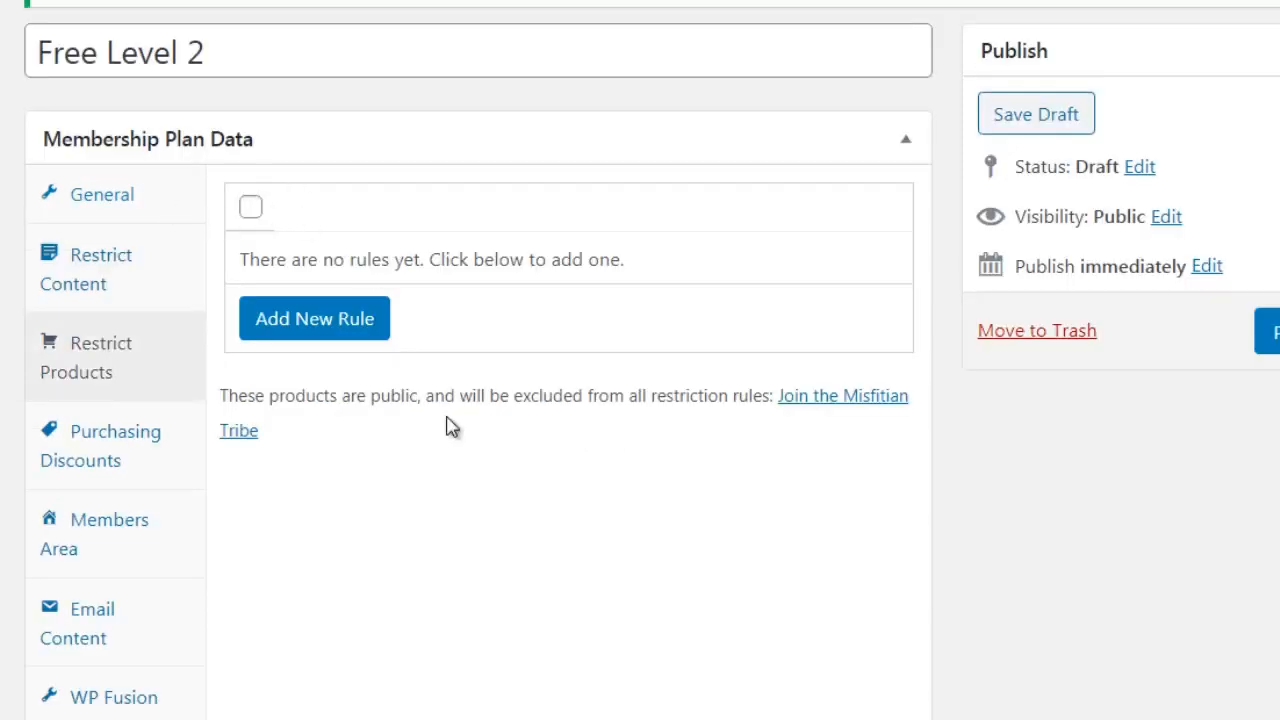
left_click(360, 322)
left_click(522, 383)
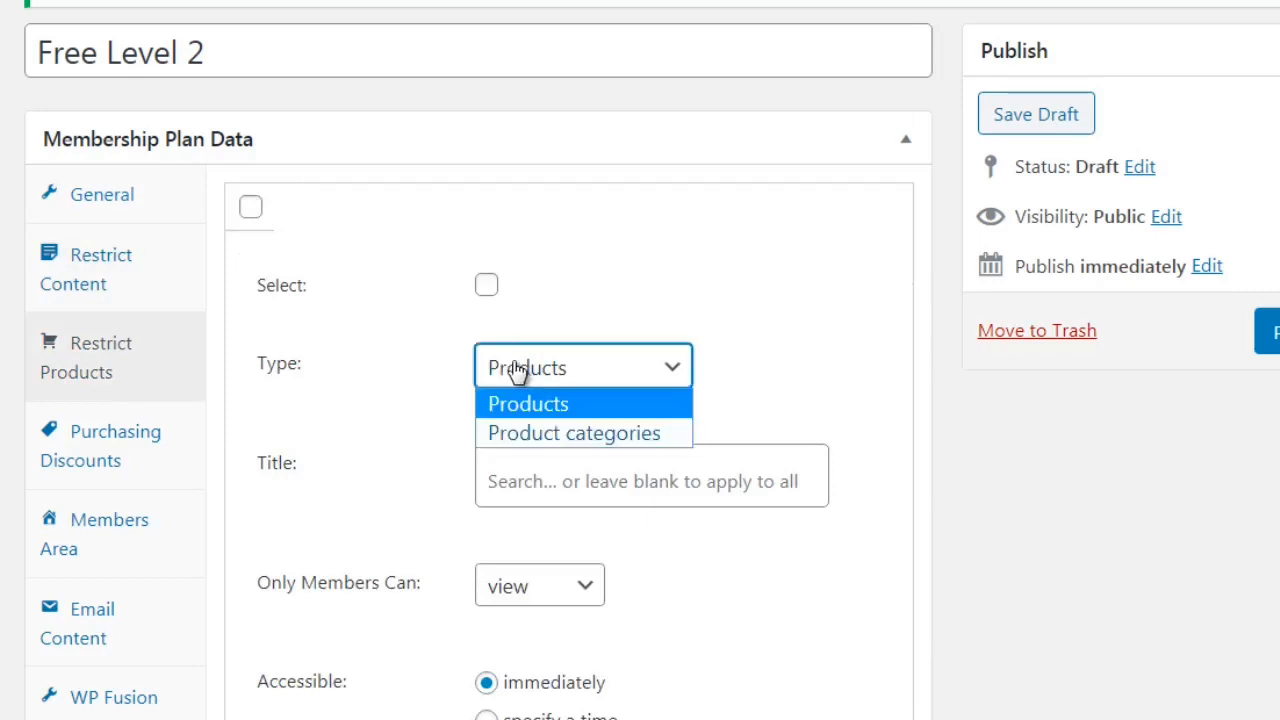
left_click(223, 357)
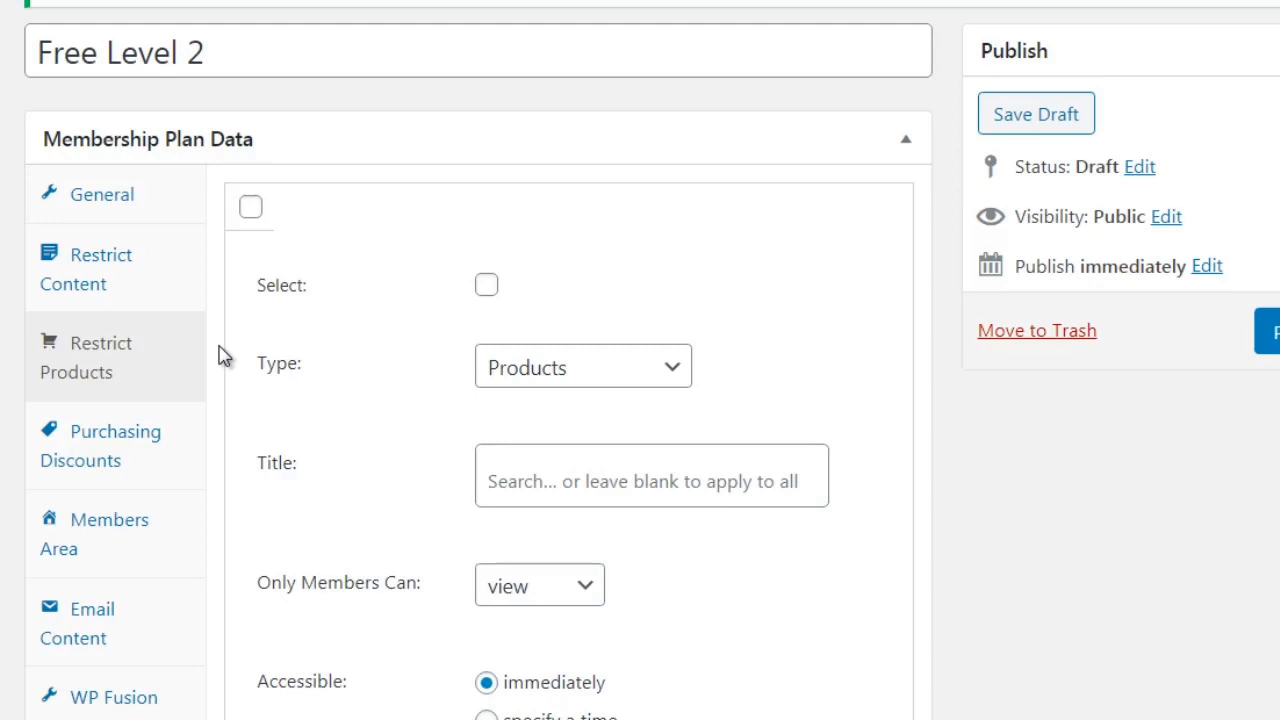
left_click_drag(223, 357, 437, 130)
left_click(437, 137)
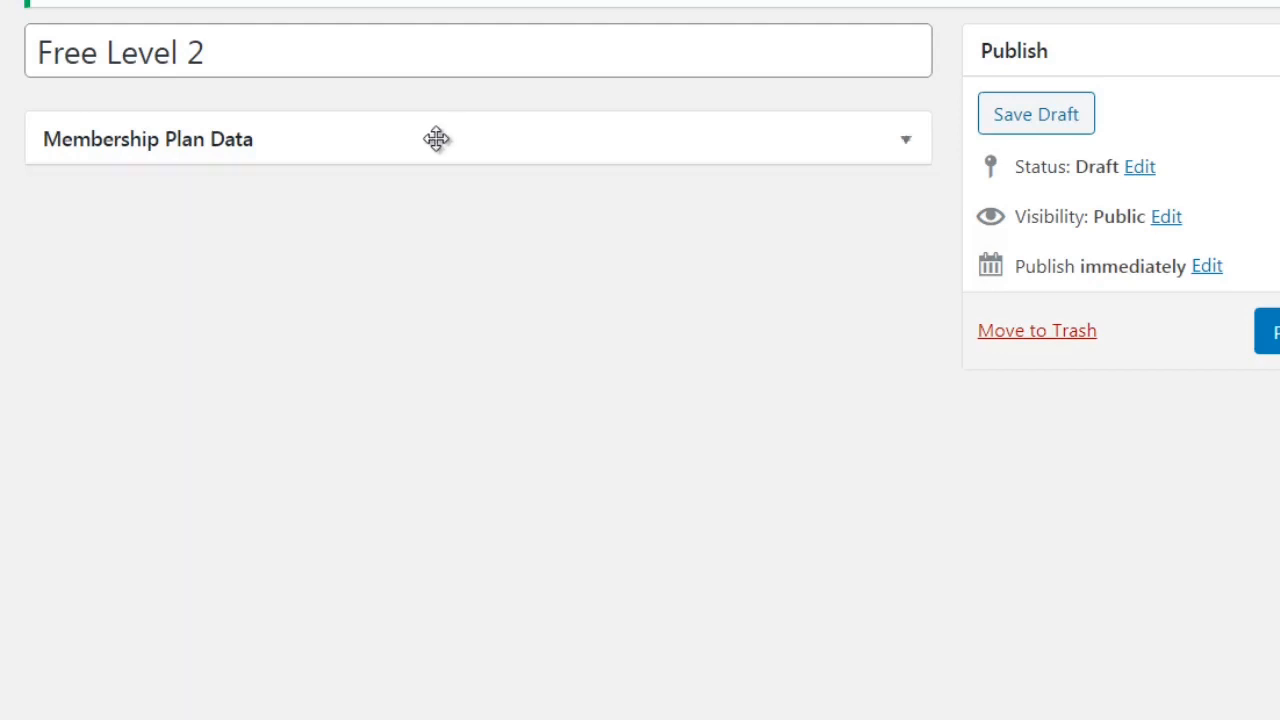
left_click(485, 130)
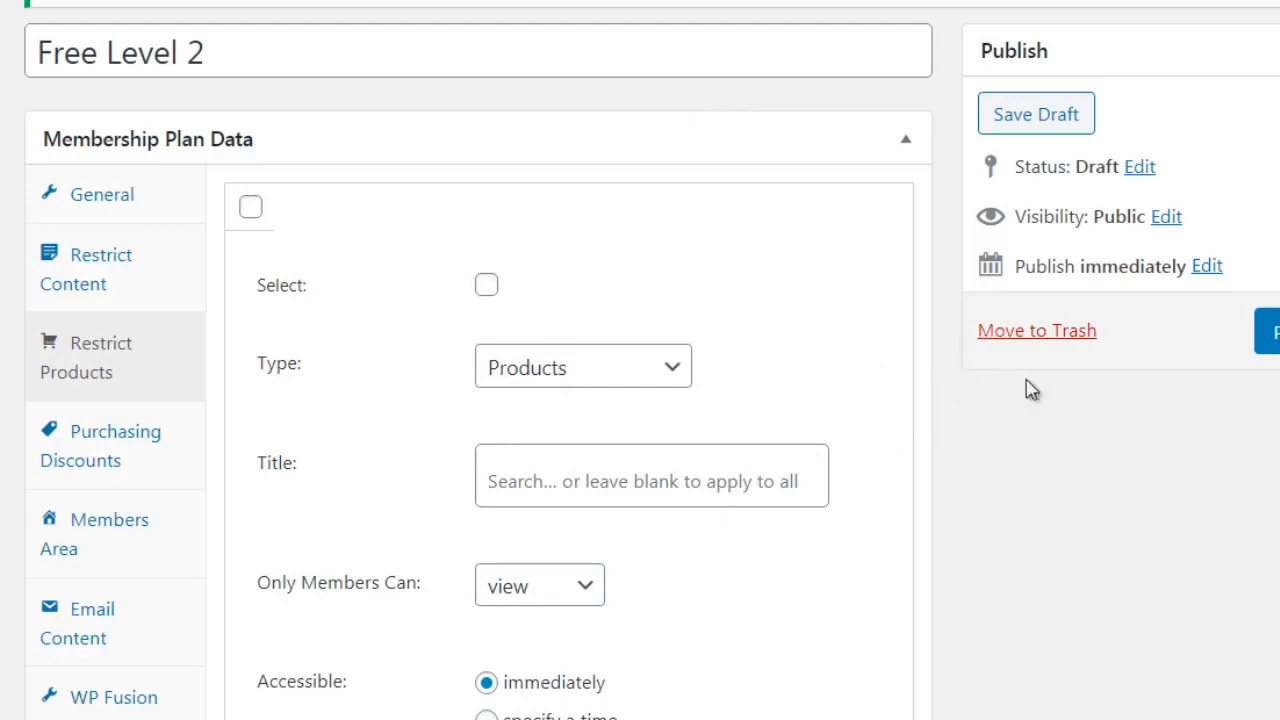
Step: Select the new product restriction rule and delete it
scroll(652, 360, "down", 1)
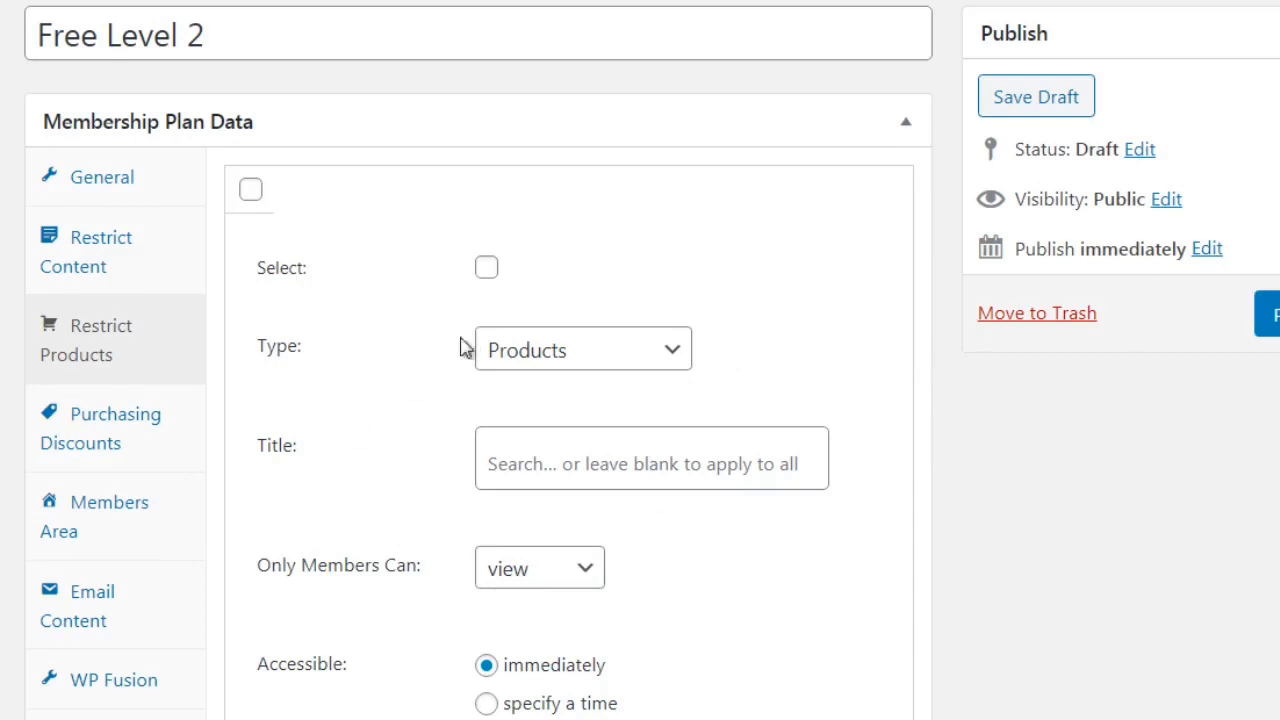
left_click(486, 267)
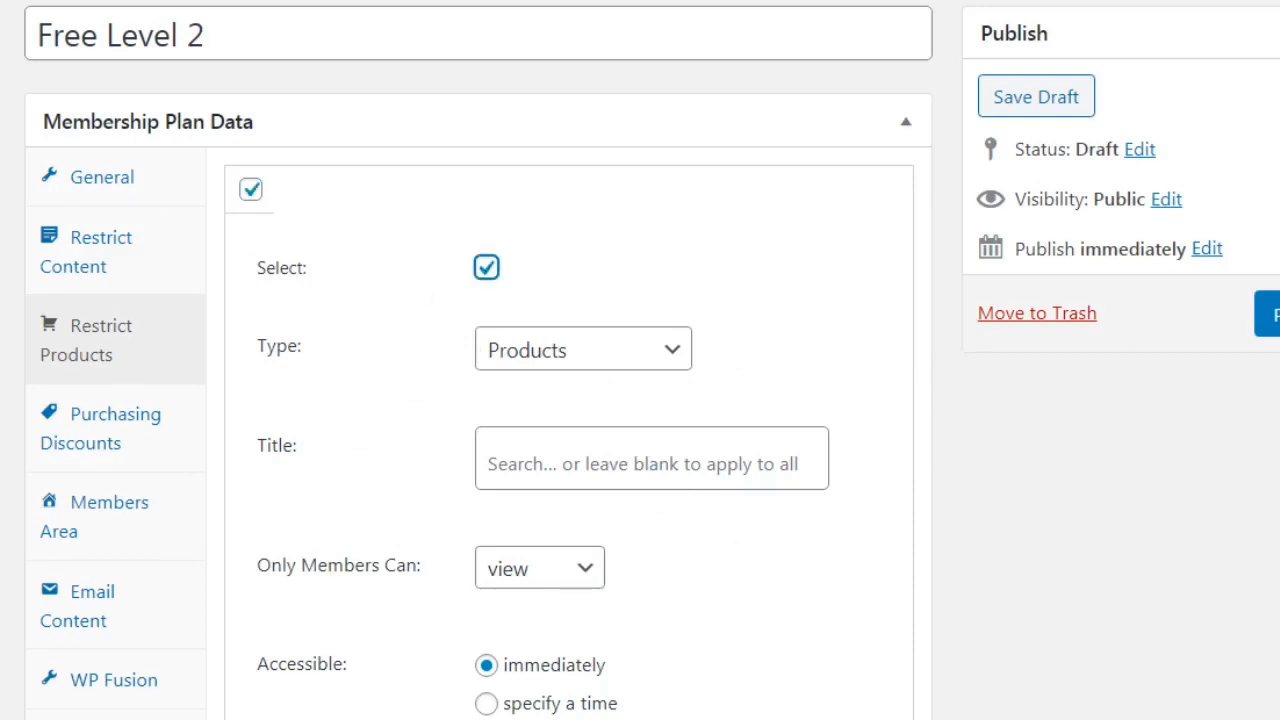
left_click(846, 716)
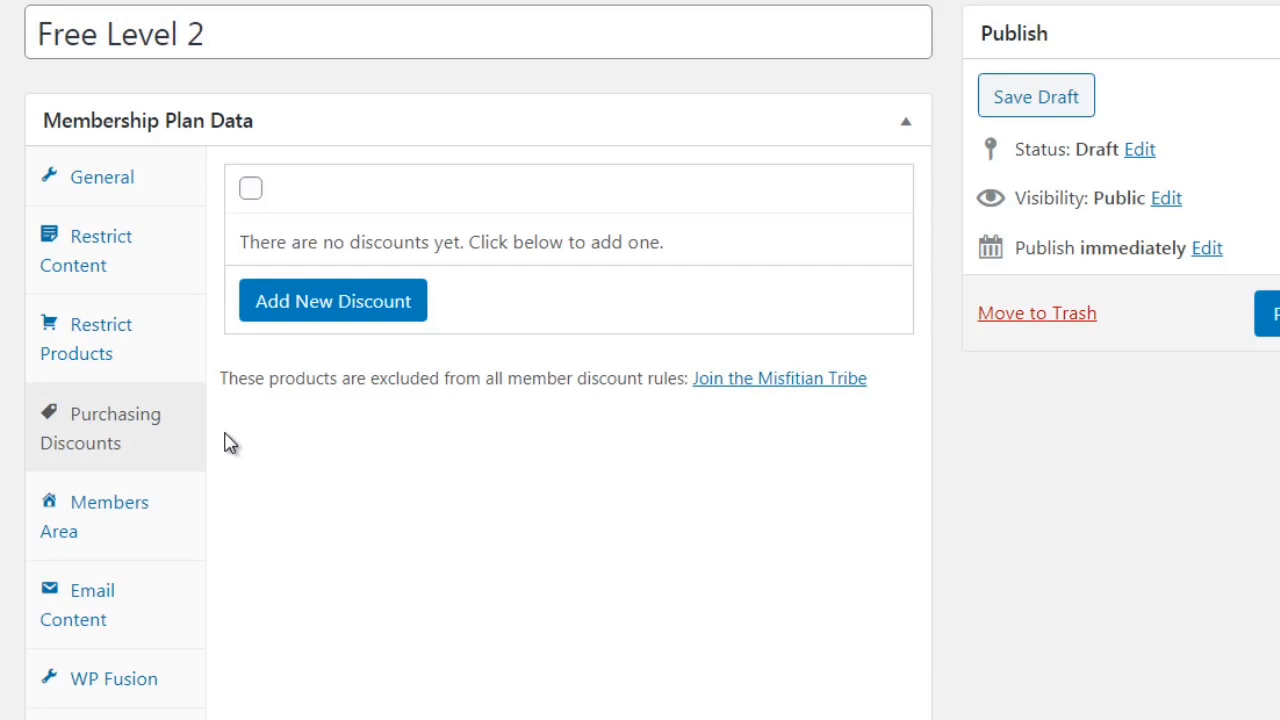
Step: Add a purchasing discount for products and review its target options and its % and $ discount types
left_click(366, 305)
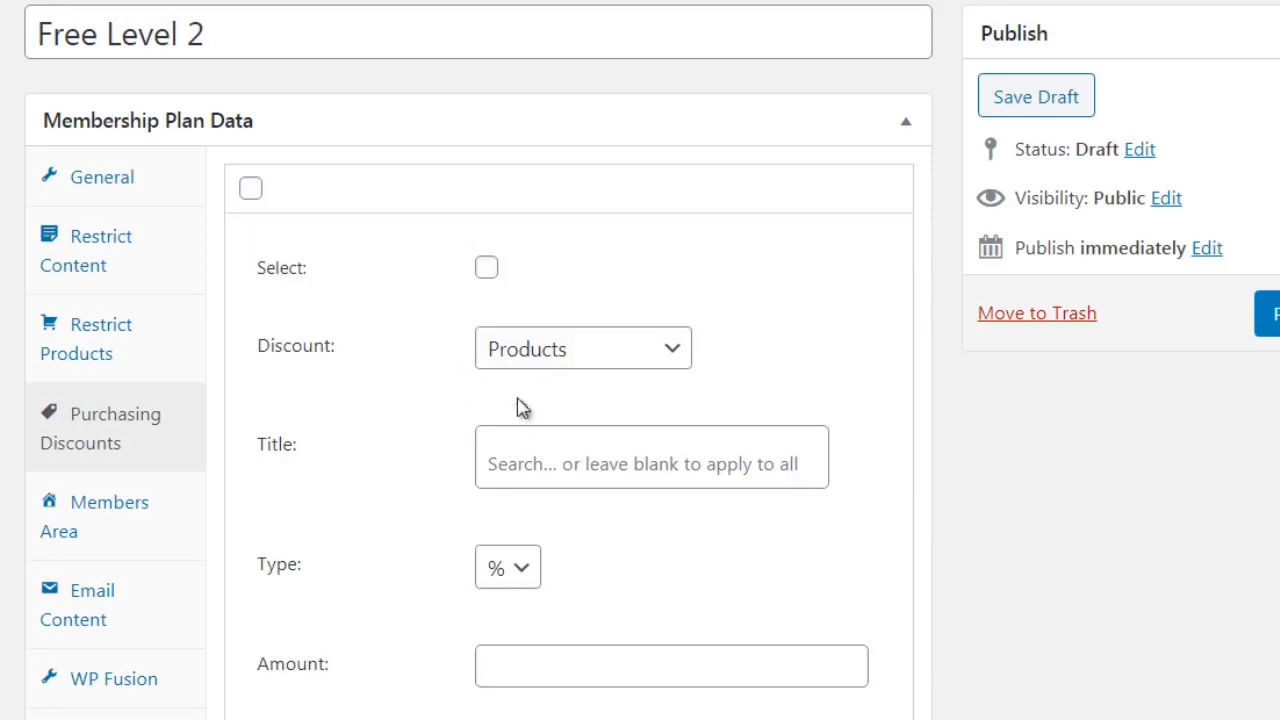
left_click(521, 368)
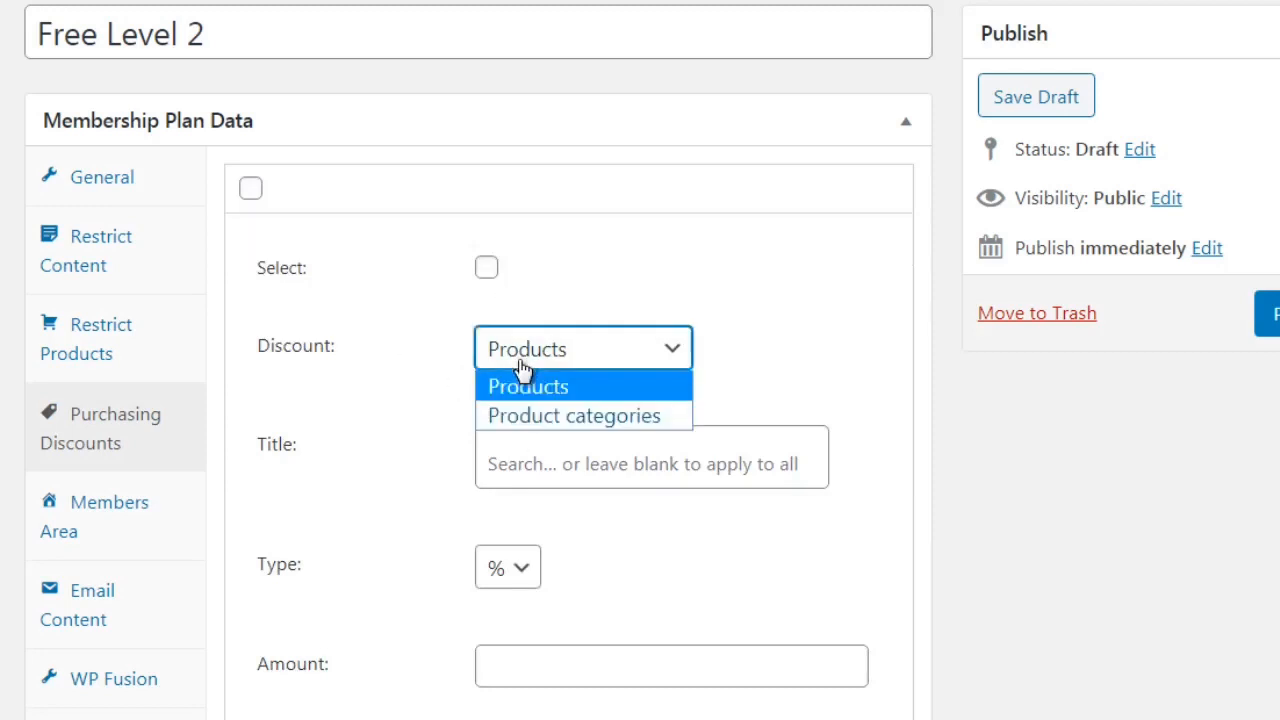
left_click(414, 429)
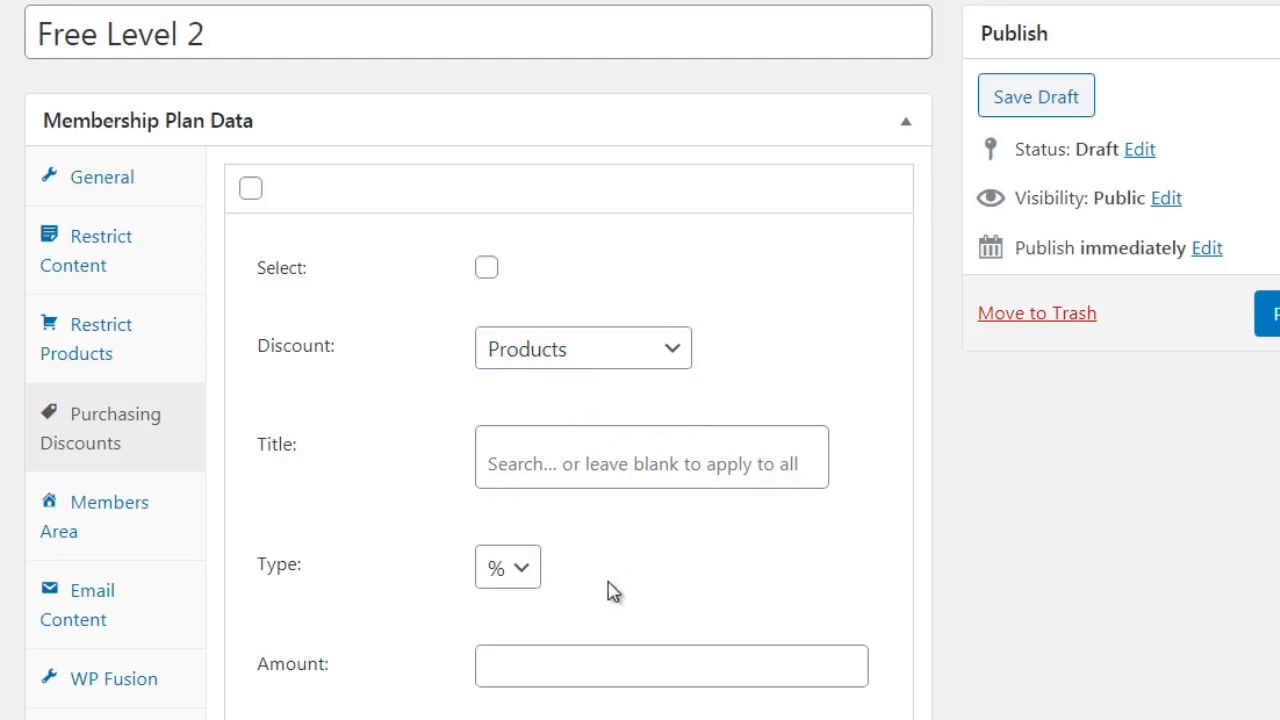
left_click(522, 572)
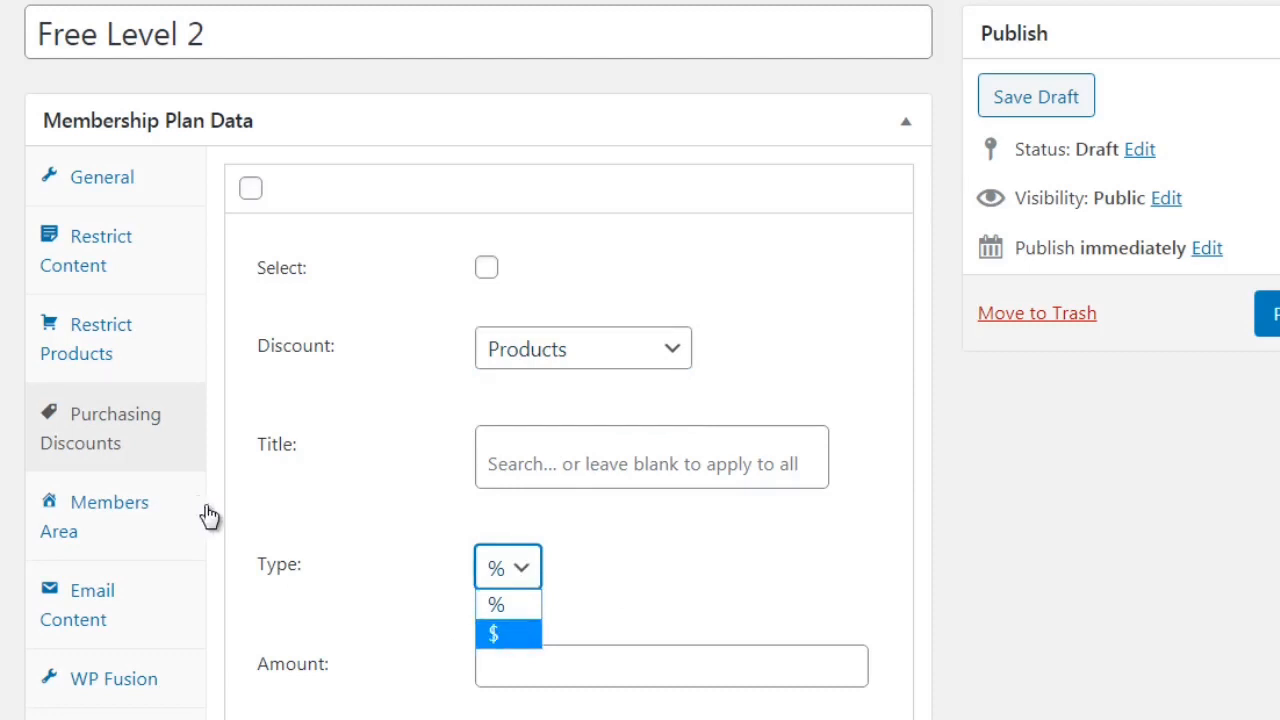
left_click(230, 535)
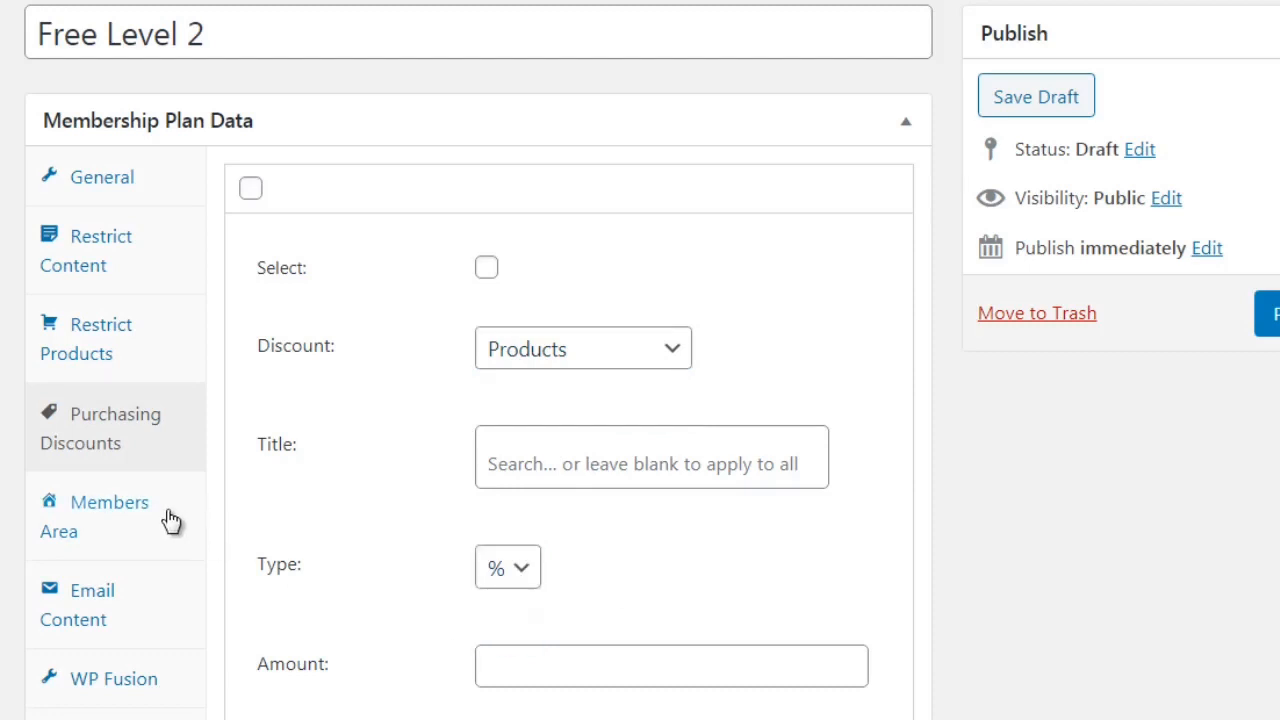
Step: Remove the Content, Products, Discounts, Notes and Manage sections from the plan's members area
left_click(172, 520)
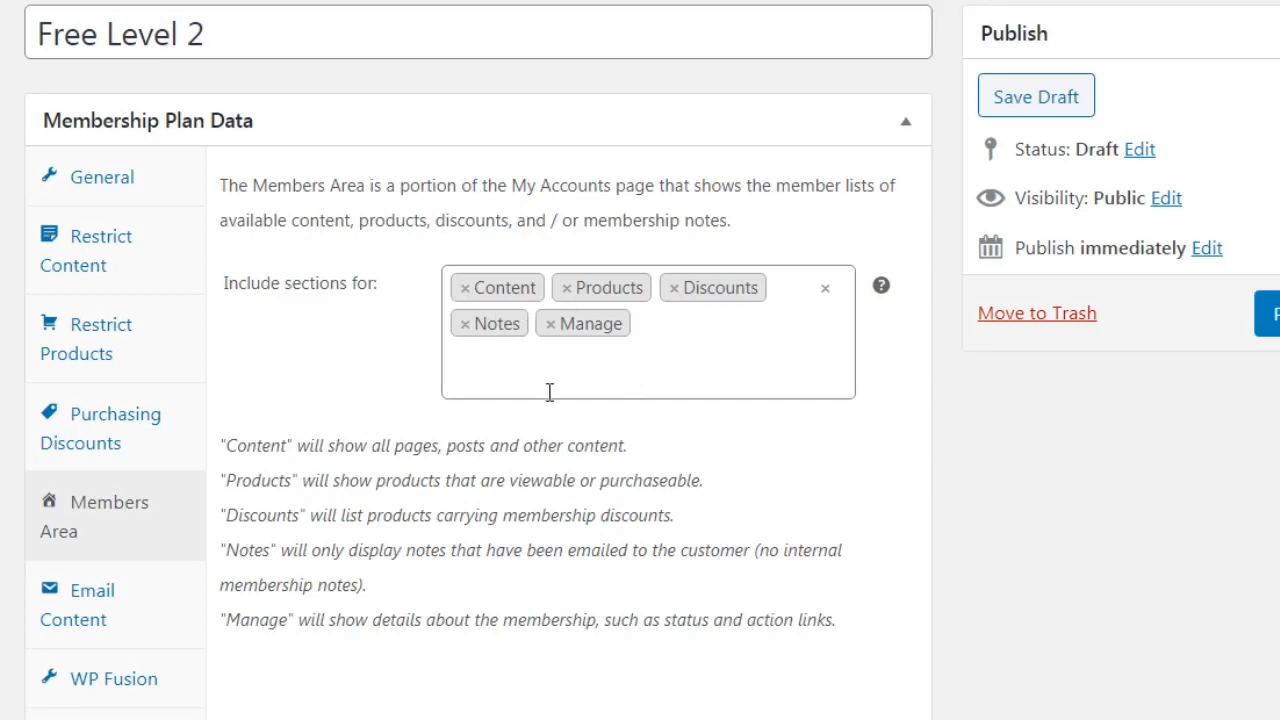
left_click(465, 289)
left_click(465, 289)
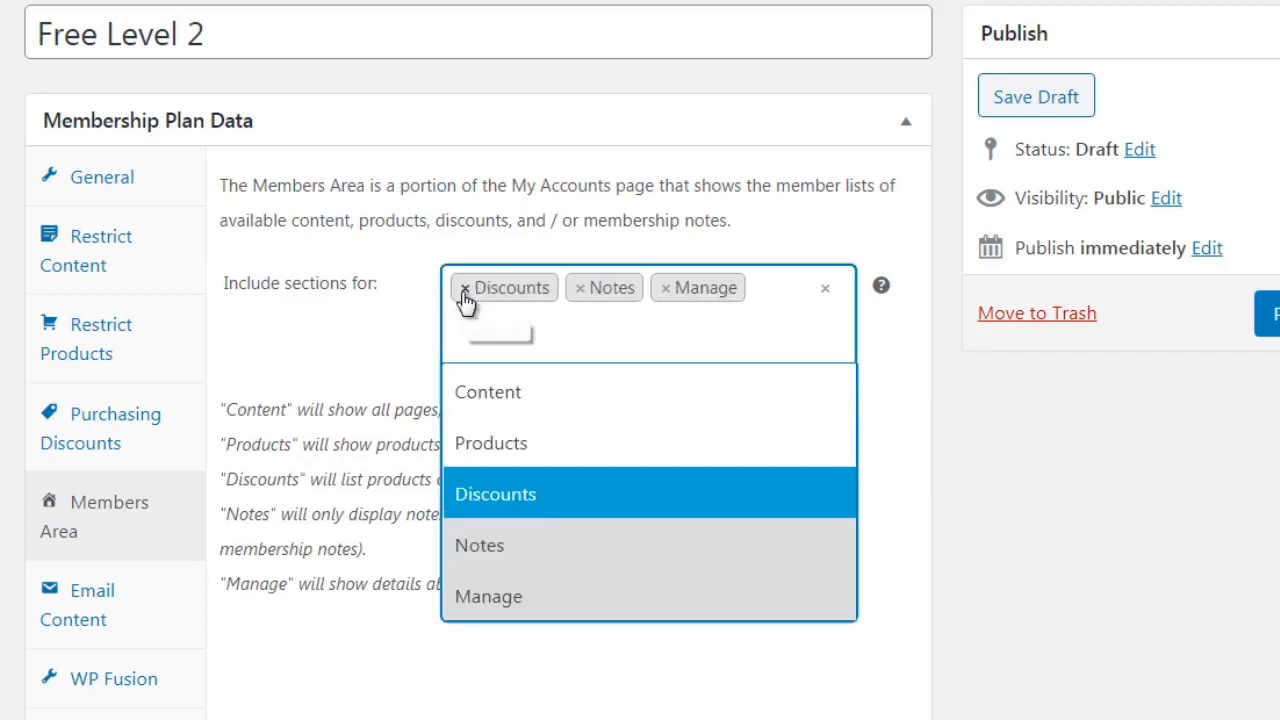
left_click(465, 289)
left_click(465, 289)
left_click(465, 289)
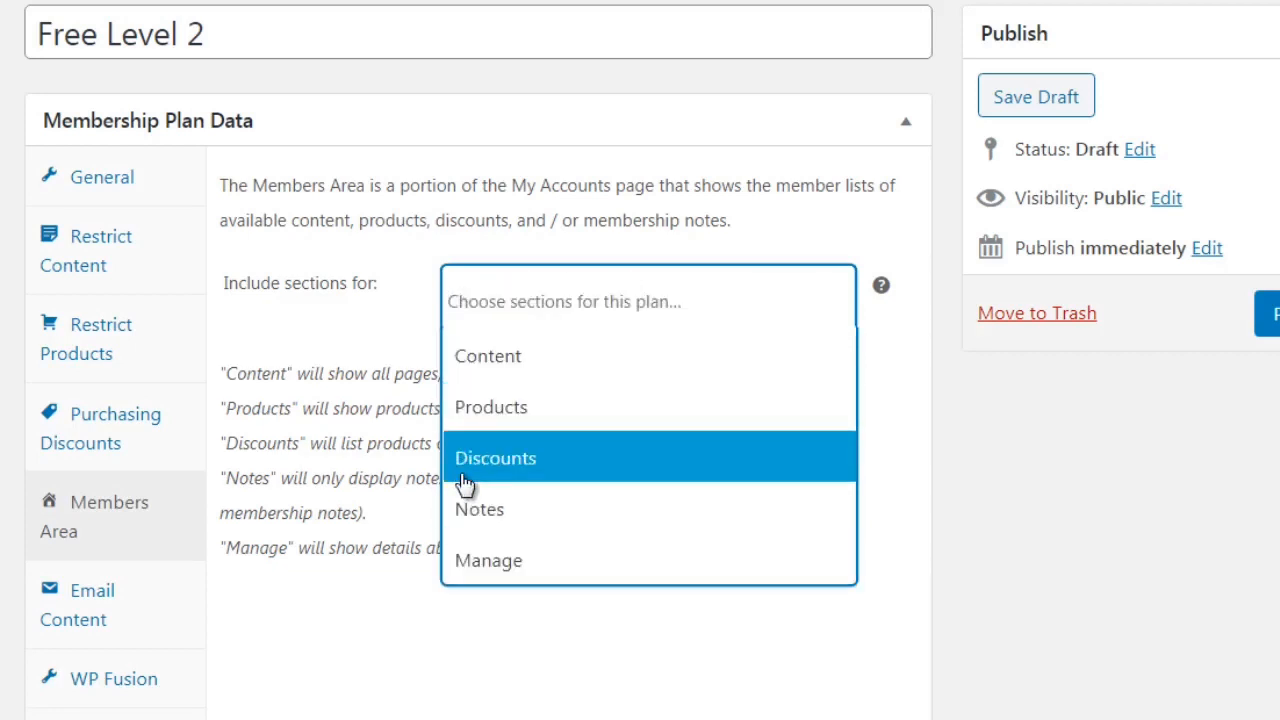
left_click(392, 650)
Step: Include sections for Products, Discounts, Notes and Manage in the plan's members area
left_click(540, 293)
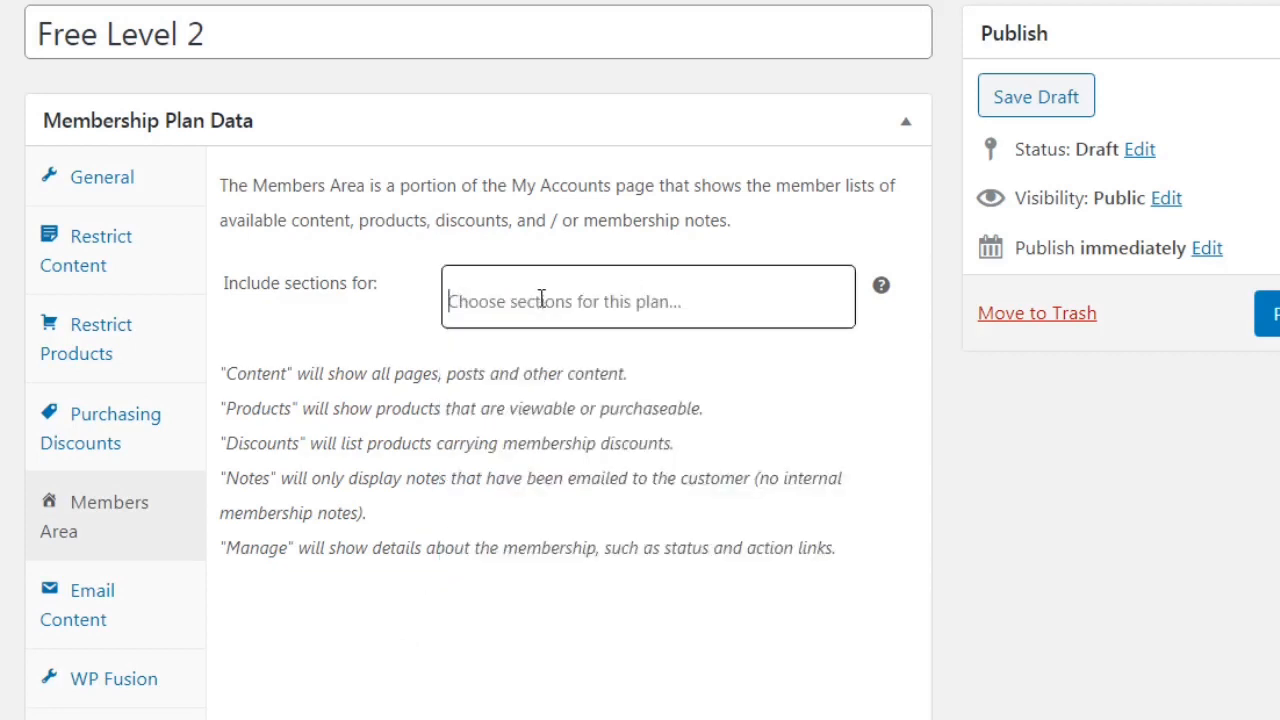
left_click(521, 418)
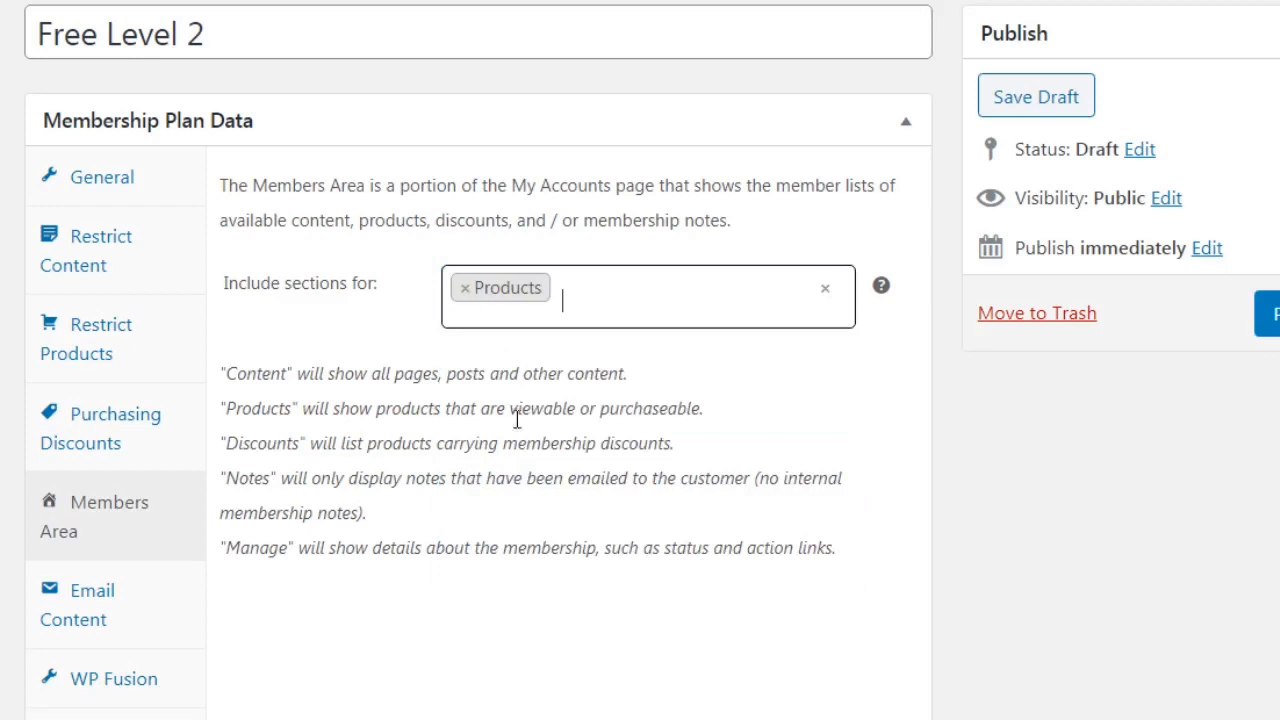
left_click(466, 649)
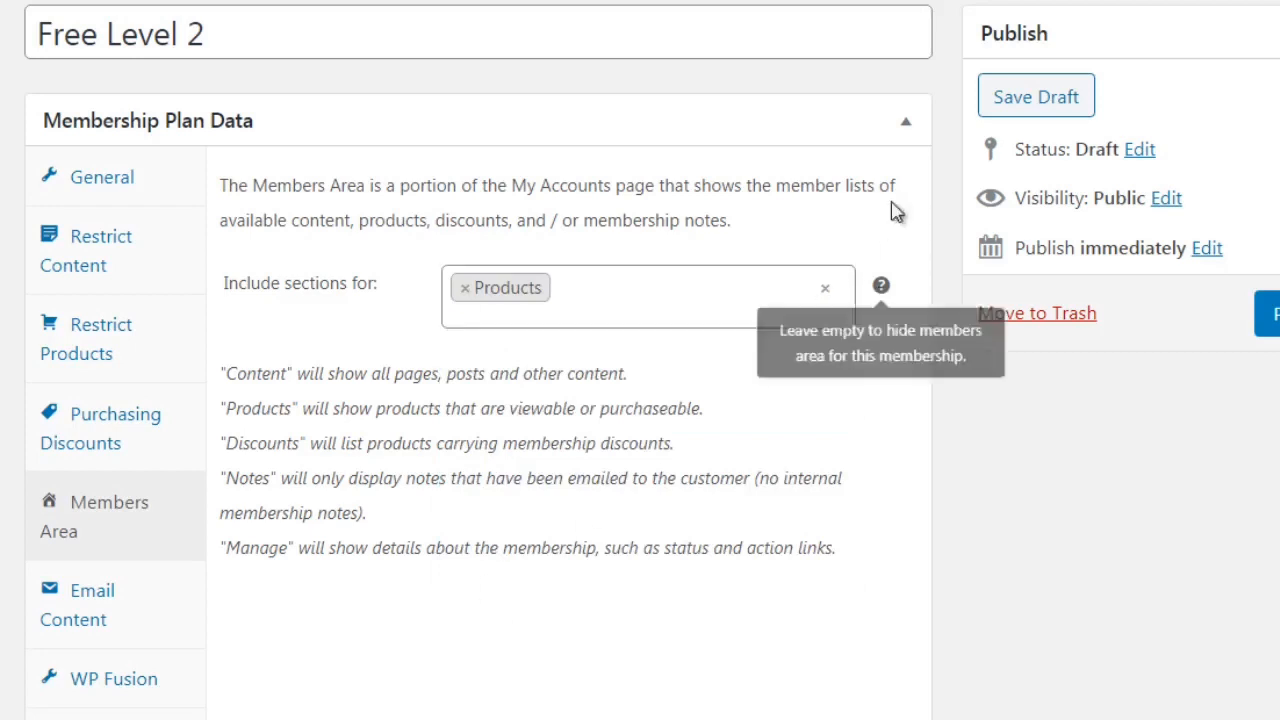
left_click(566, 291)
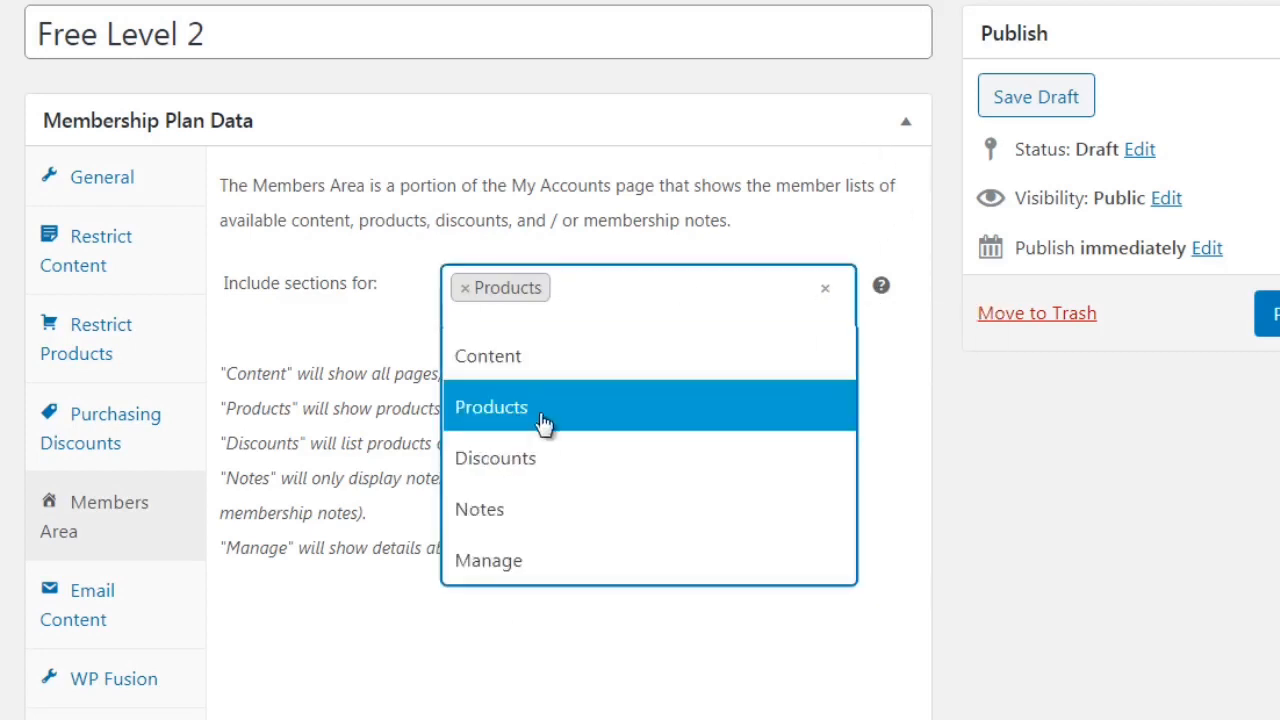
left_click(543, 471)
left_click(716, 297)
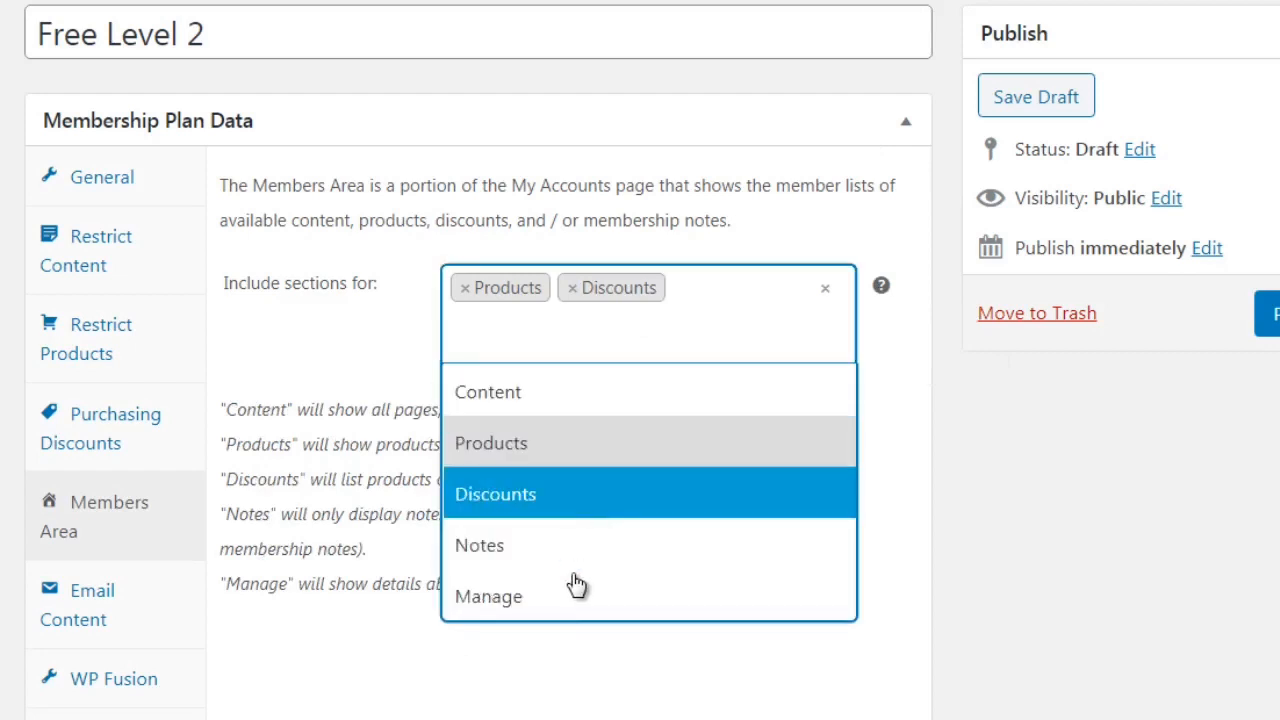
left_click(573, 560)
left_click(696, 332)
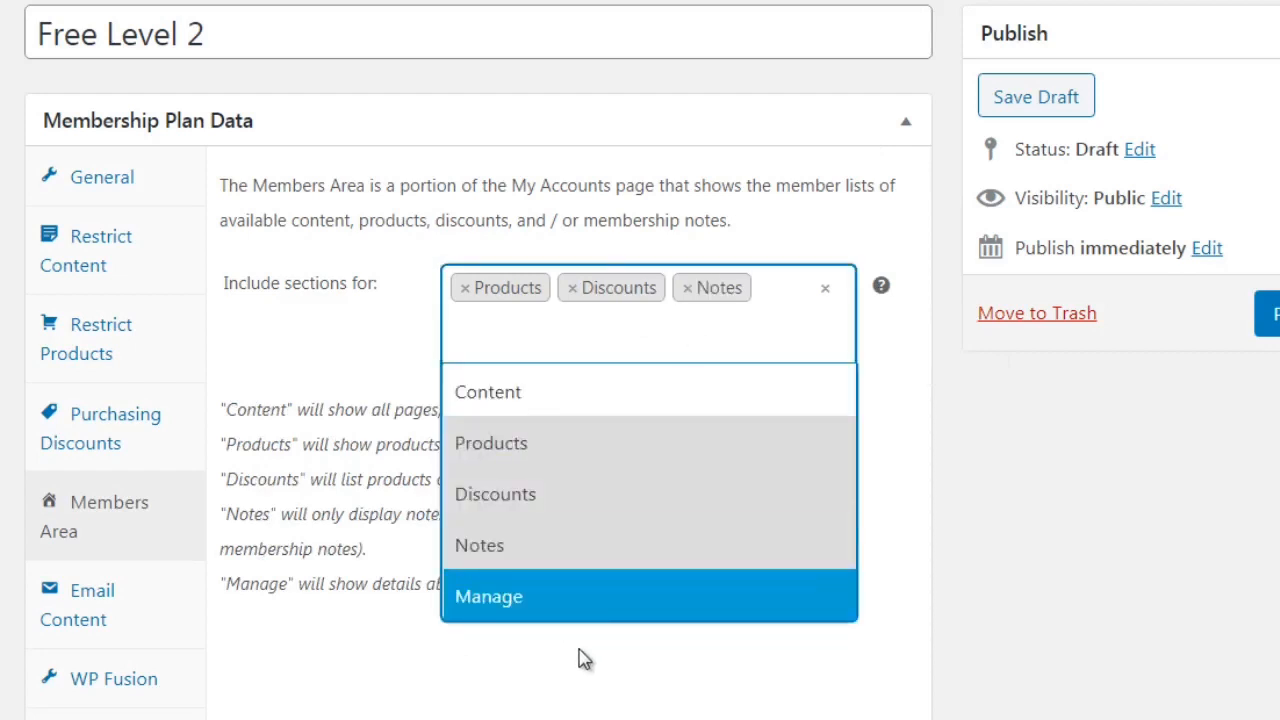
left_click(594, 607)
left_click(509, 673)
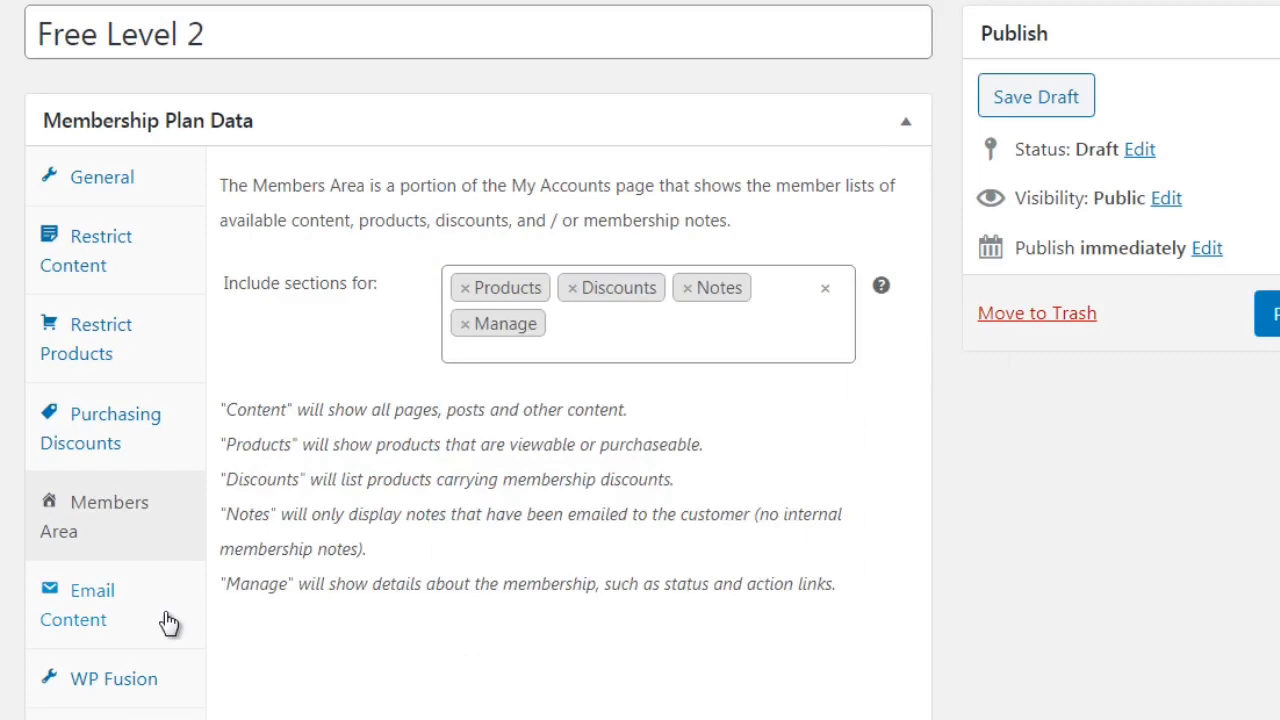
Step: View the plan's email content settings, and retitle the plan "Premium - $97 one time fee (all access pass)"
left_click(168, 622)
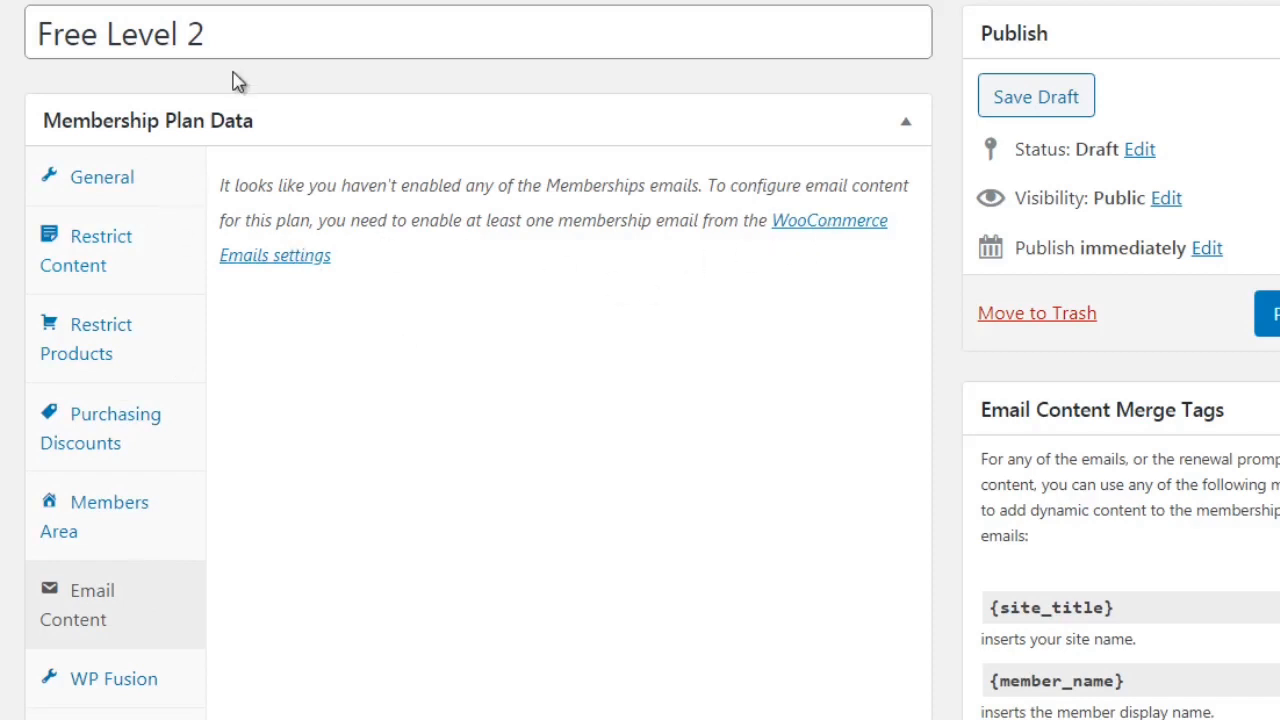
left_click(176, 186)
left_click_drag(240, 40, 15, 52)
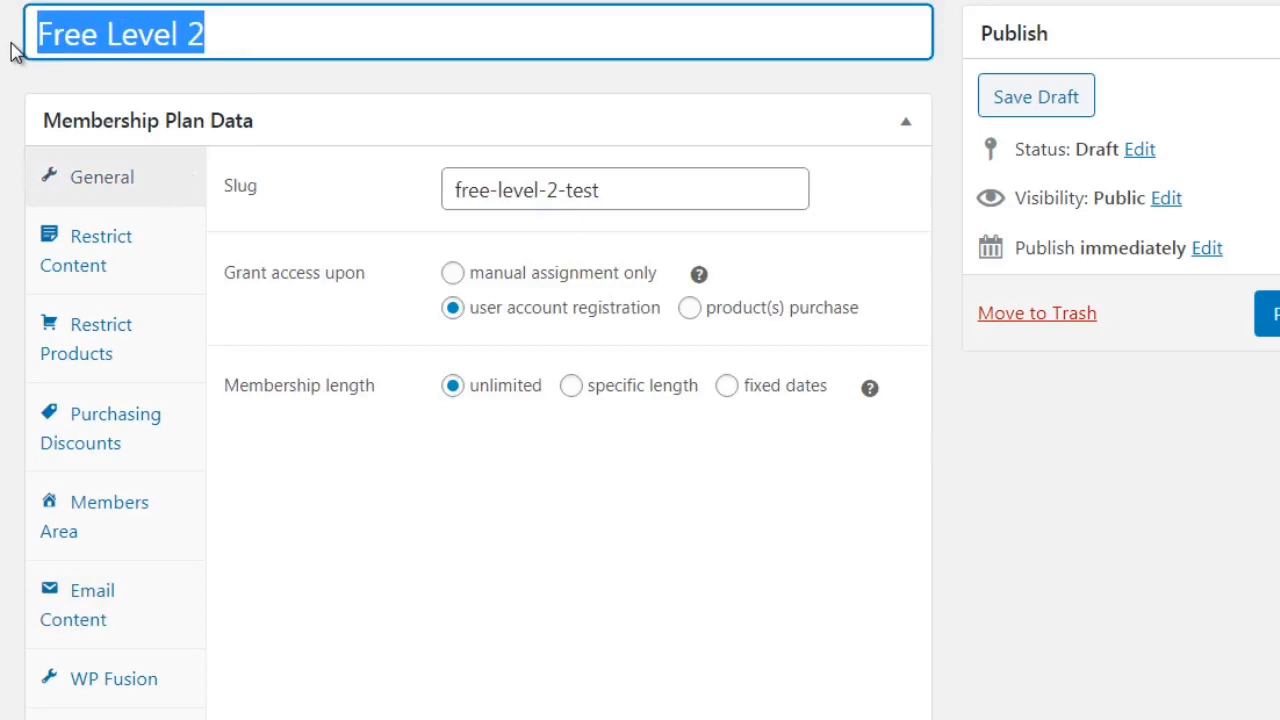
type("Premium")
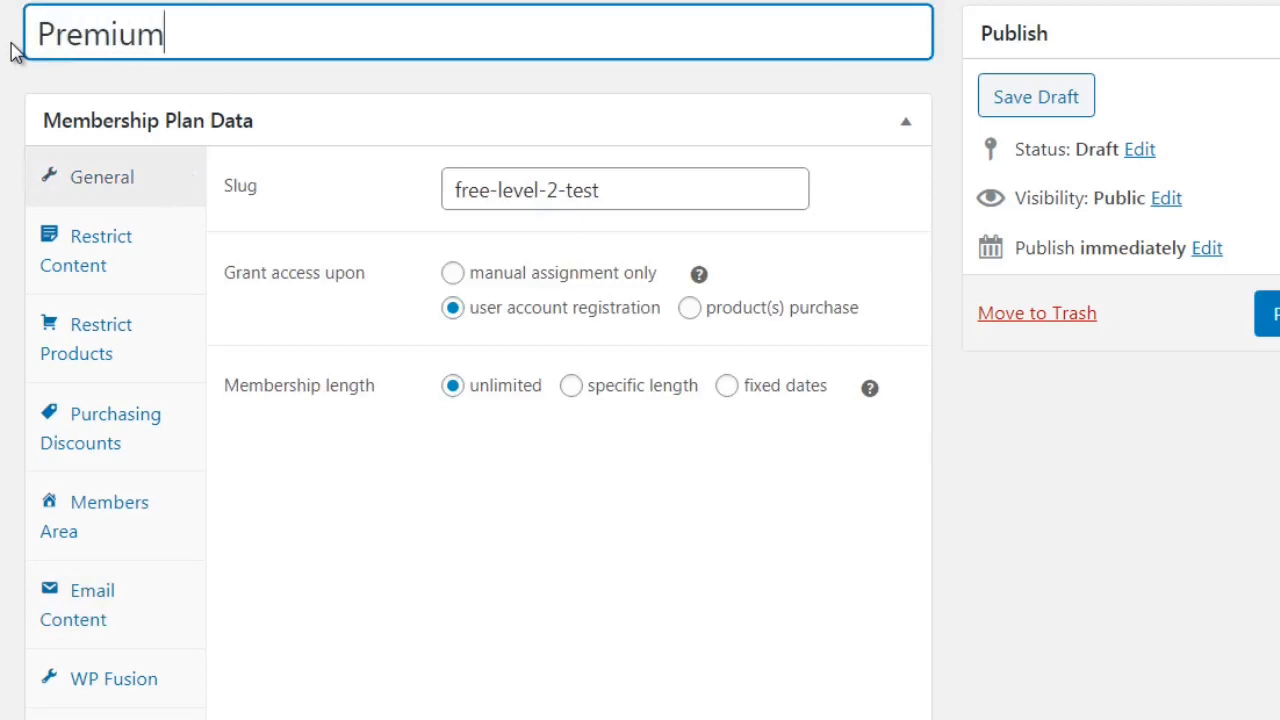
type(" - $97")
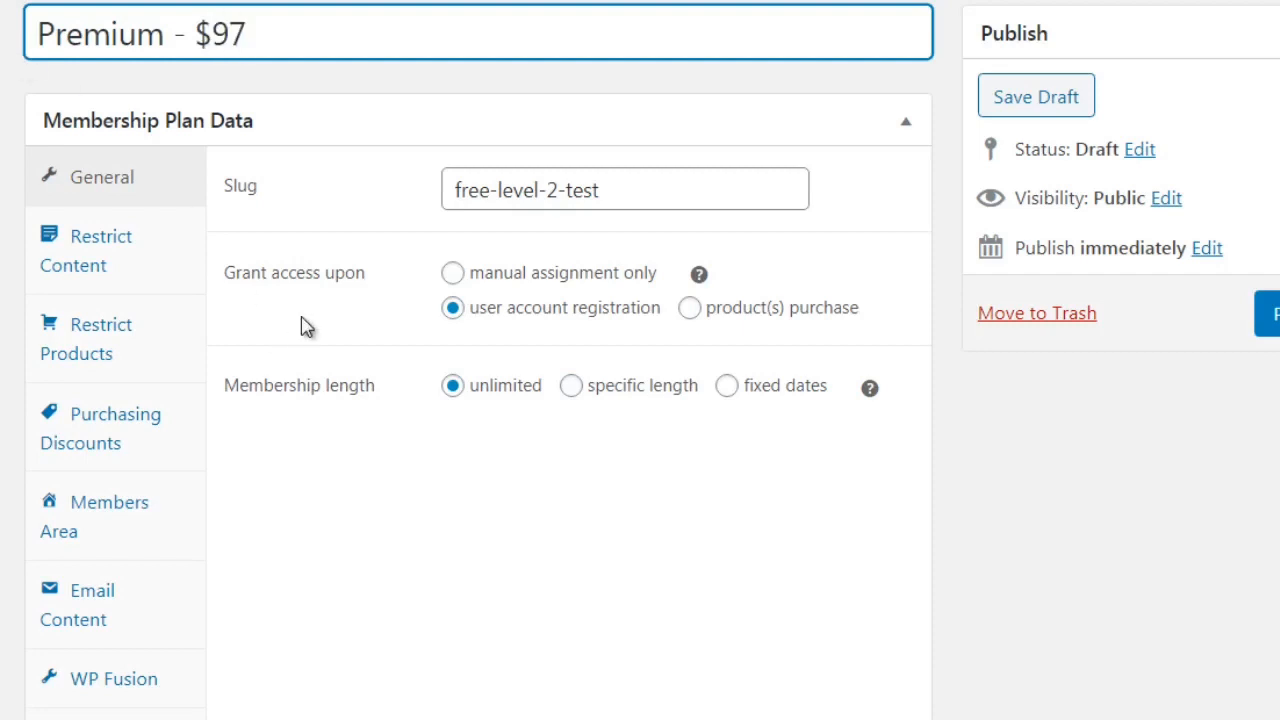
type(" one time fee")
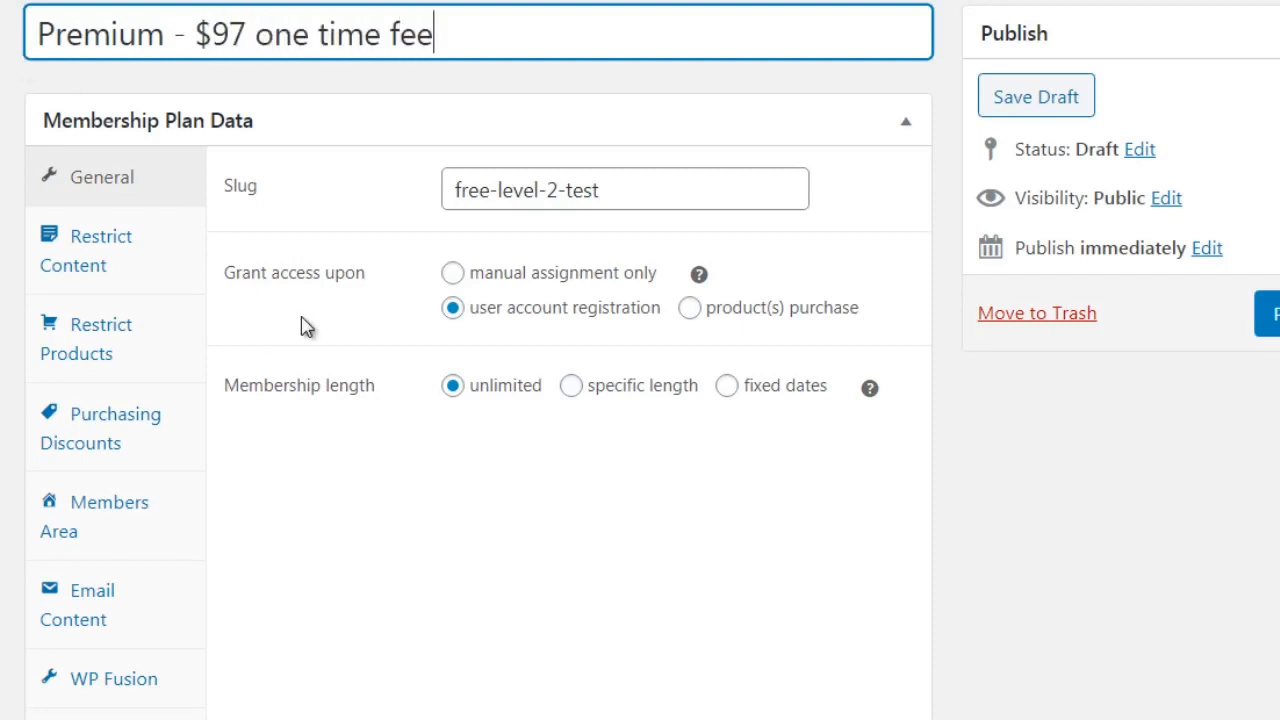
type(" (access")
key("BackSpace")
key("BackSpace")
key("BackSpace")
key("BackSpace")
key("BackSpace")
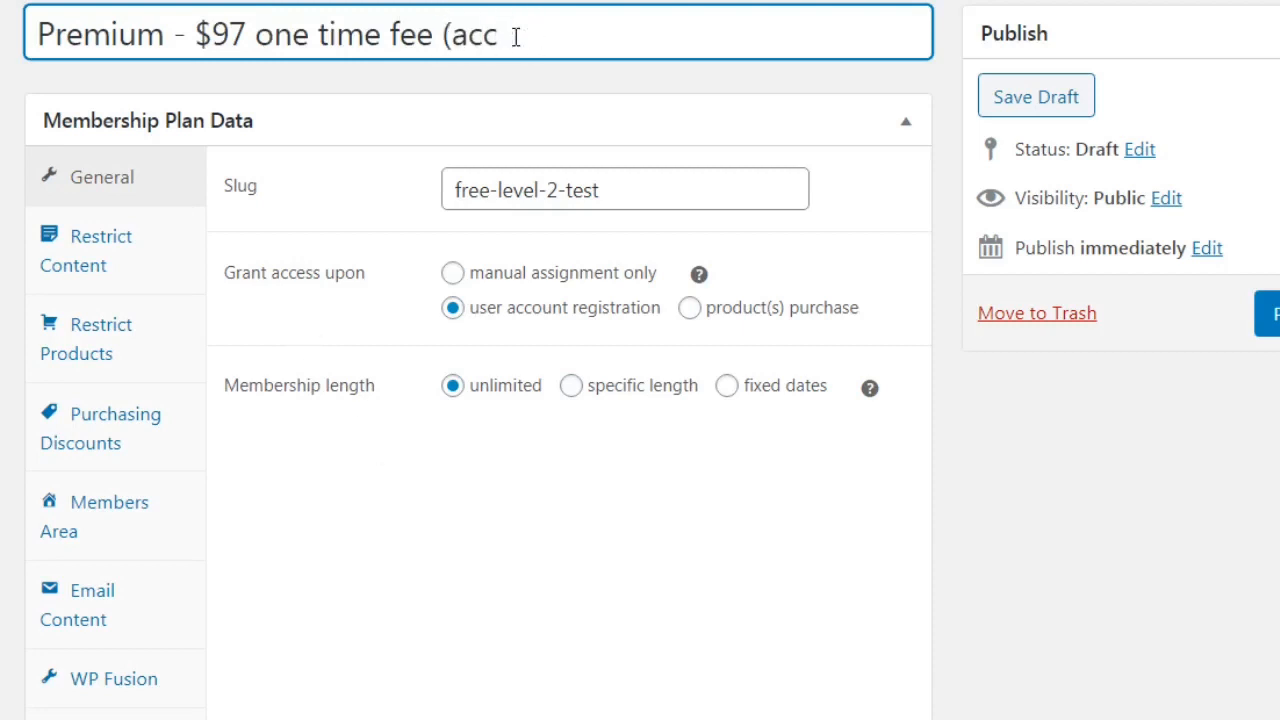
type("ll access pass)")
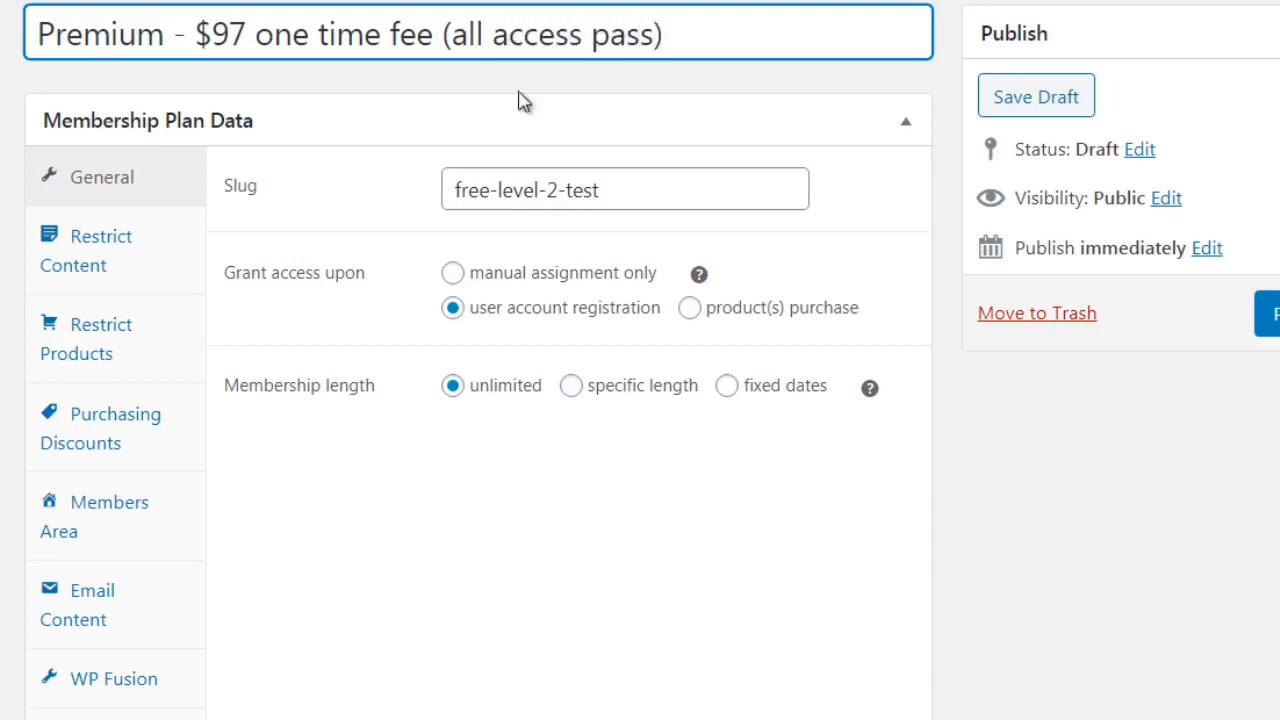
left_click(418, 515)
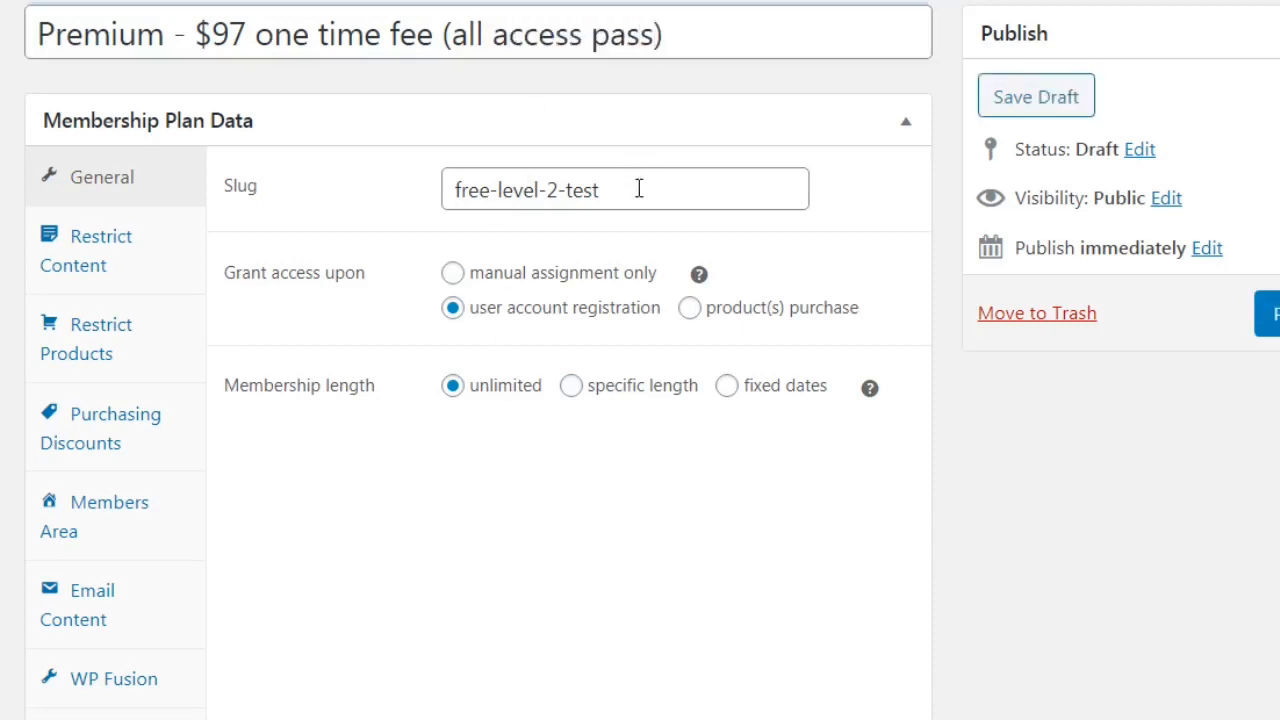
Step: Set the plan's slug to premium-level and grant access upon product(s) purchase
left_click_drag(637, 189, 415, 168)
type("pre")
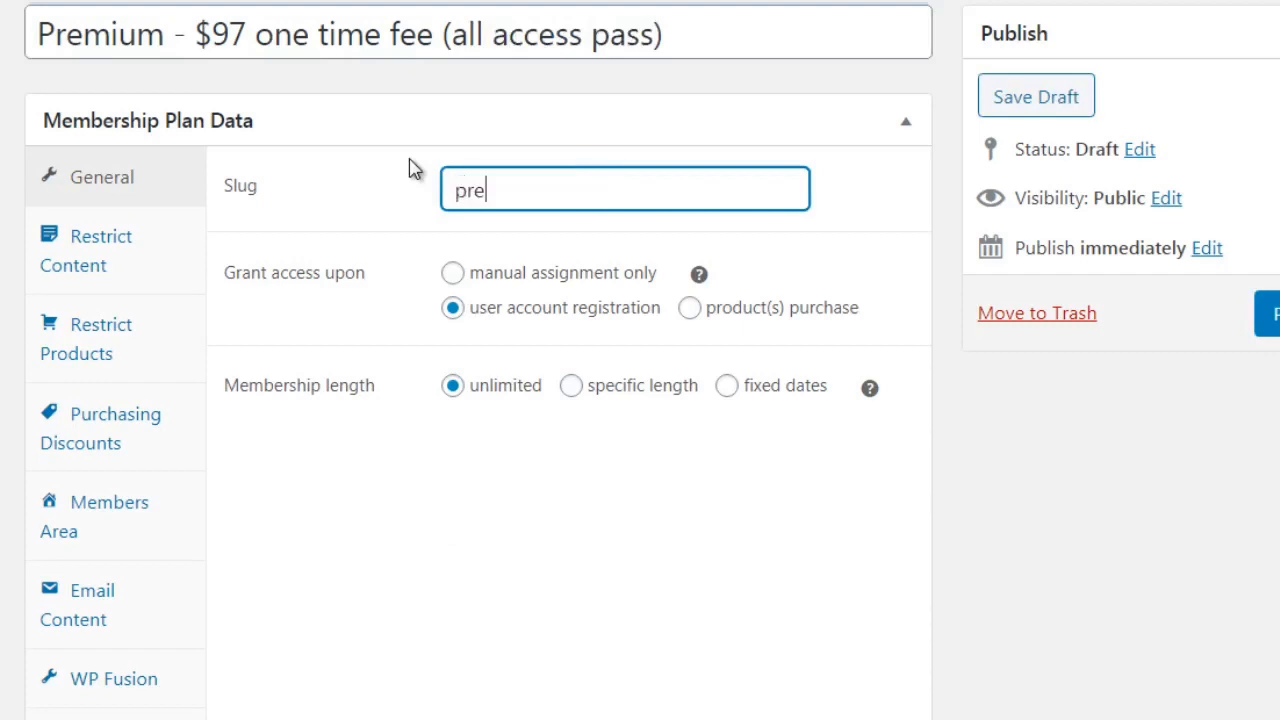
type("mium-level")
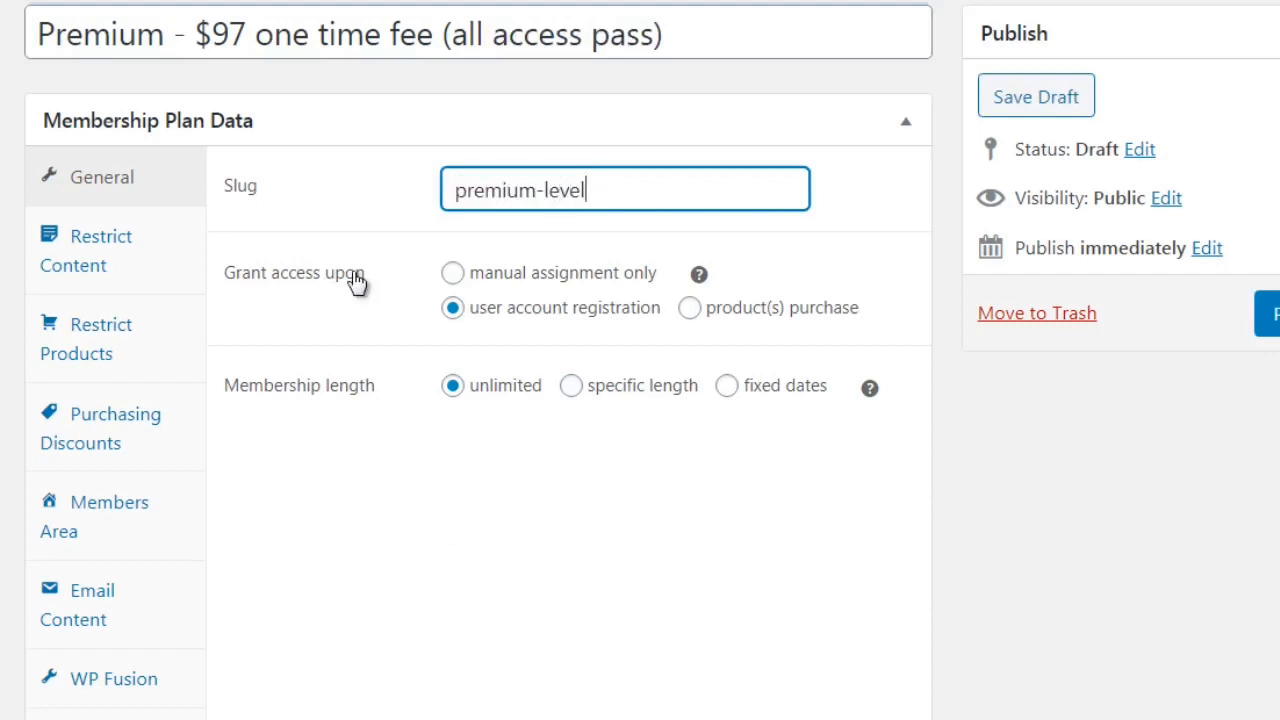
left_click(690, 309)
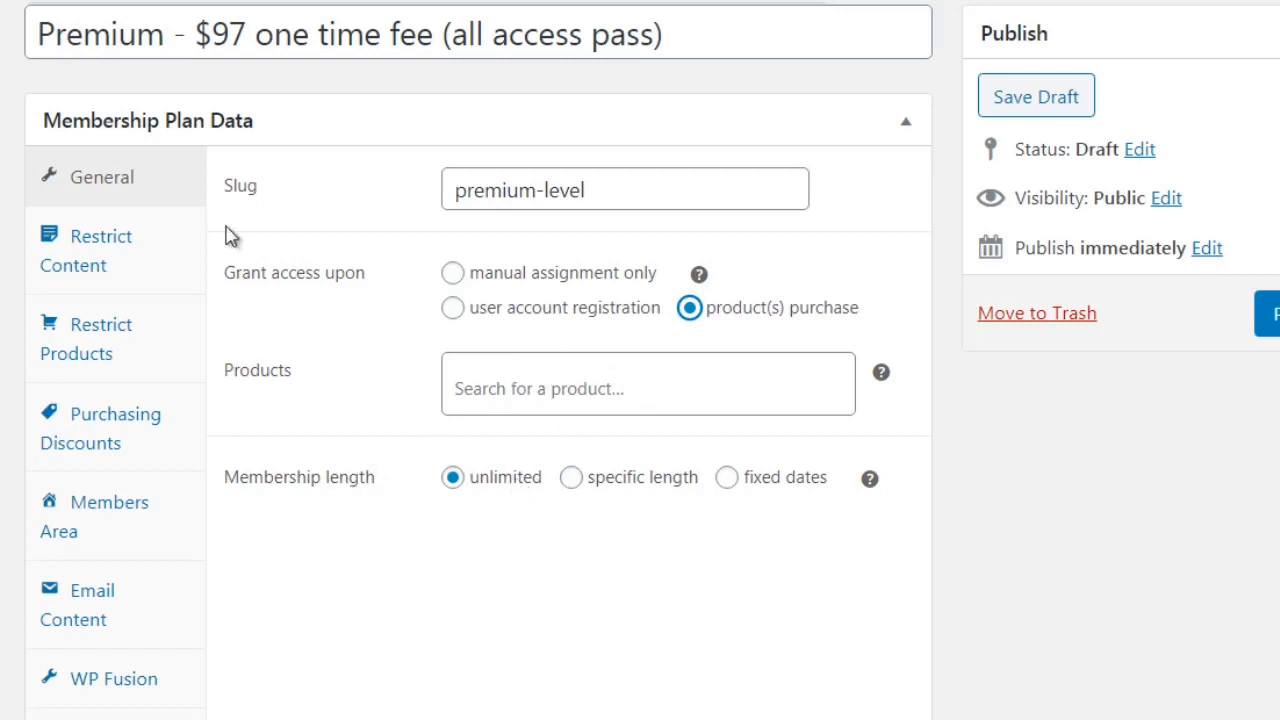
Step: Review the content types offered for the Pages restriction rule, and add a second rule restricting all Posts with immediate access
left_click(174, 266)
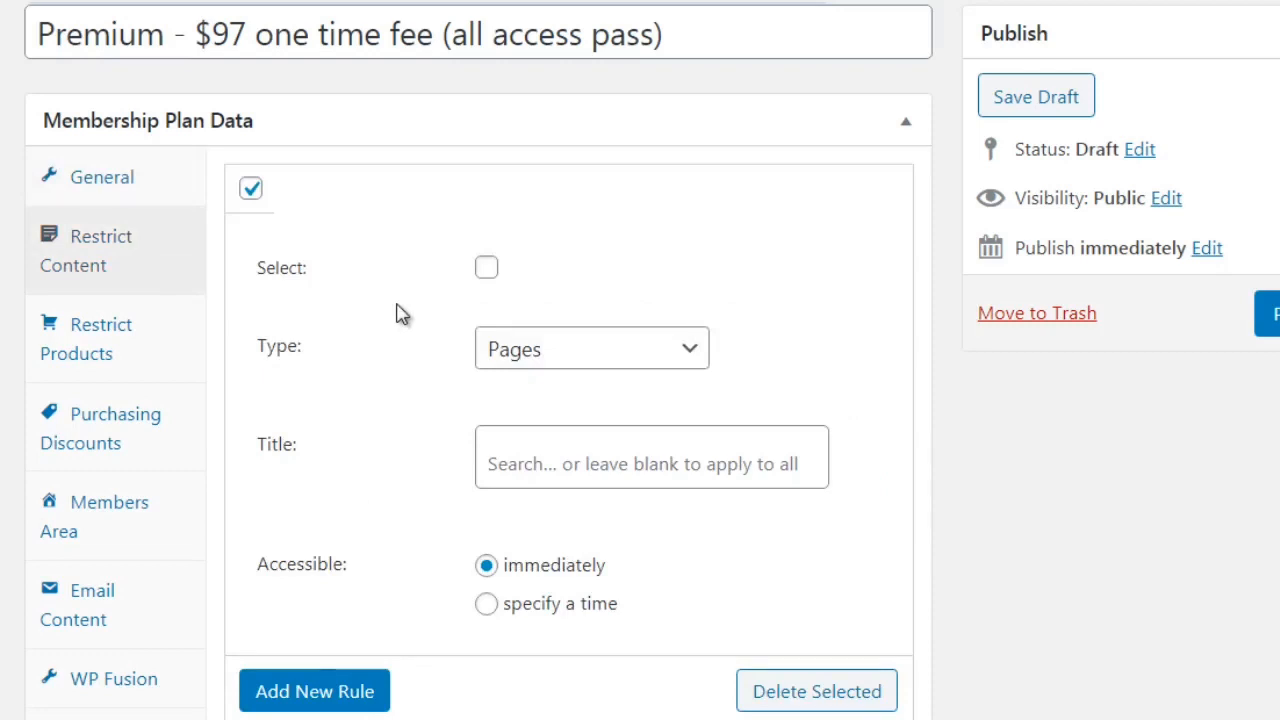
left_click(565, 352)
left_click(428, 370)
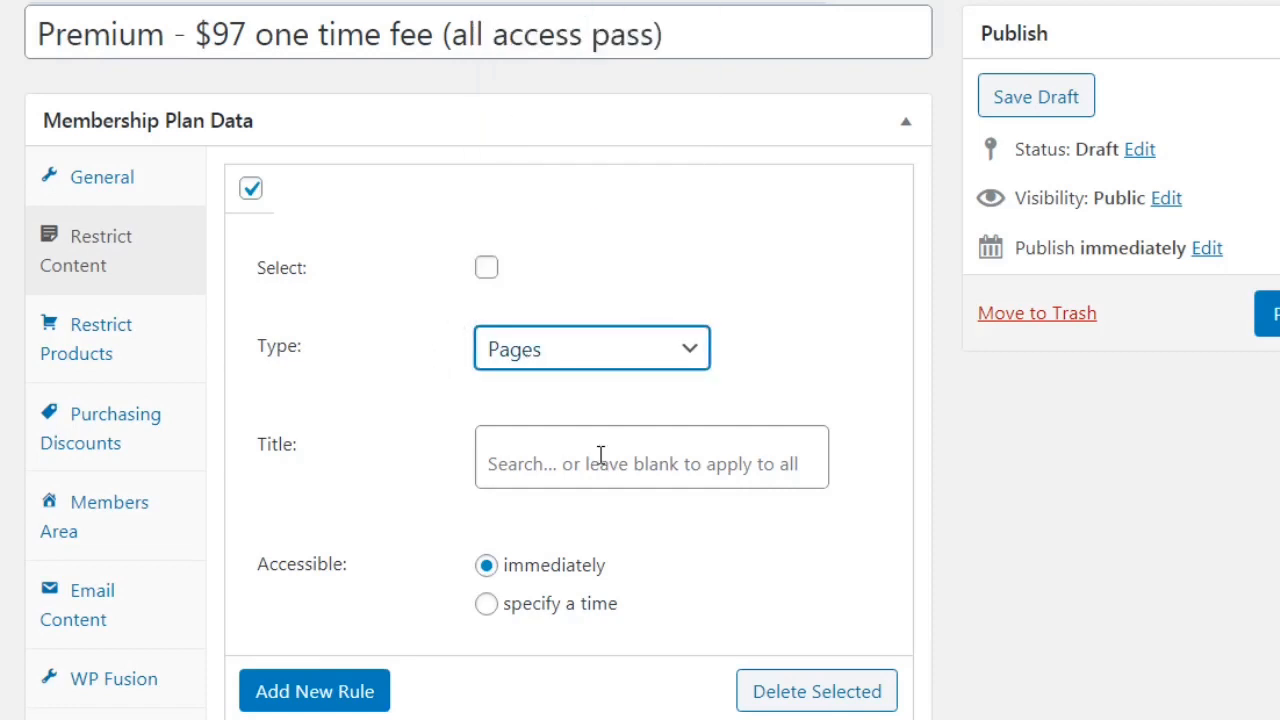
left_click(531, 349)
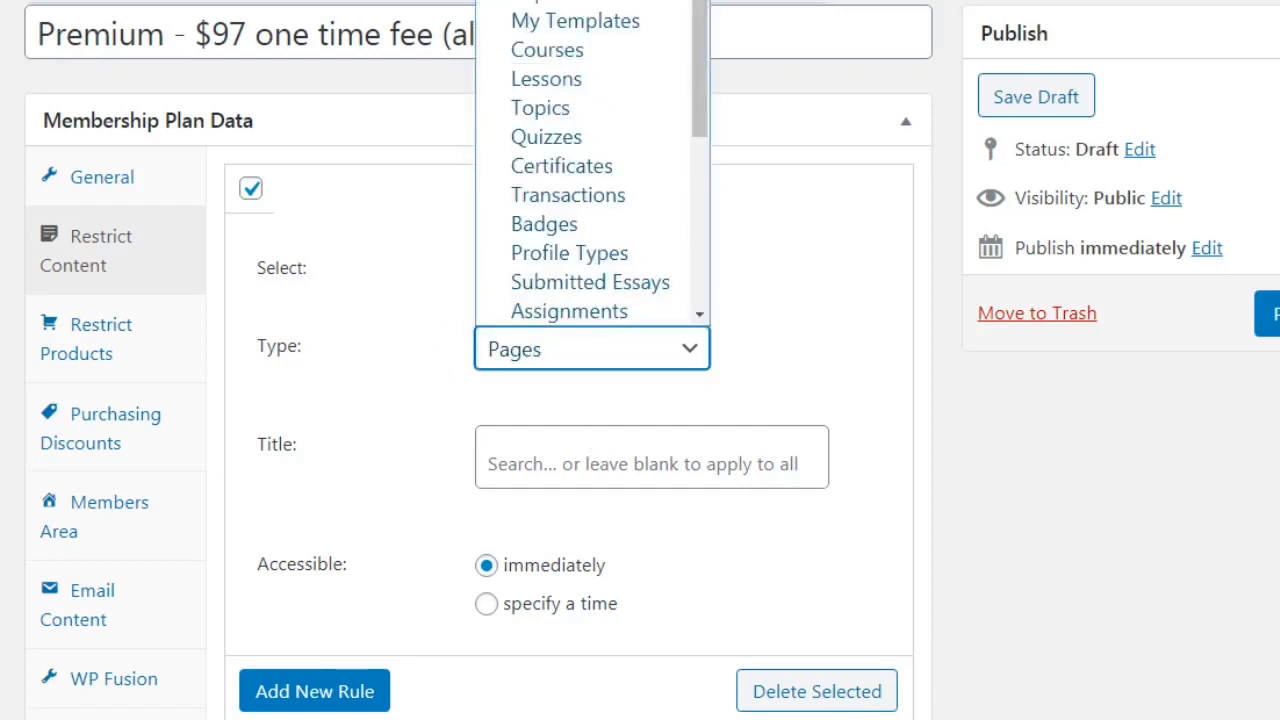
left_click(411, 541)
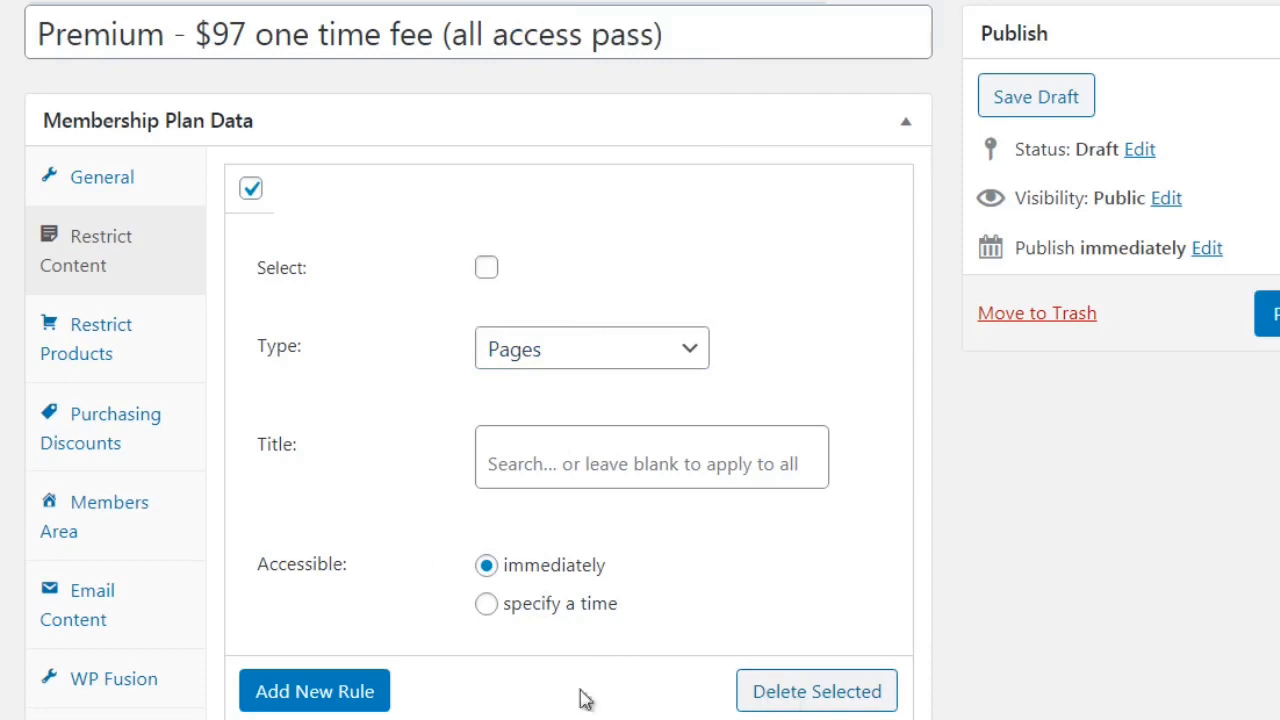
left_click(295, 692)
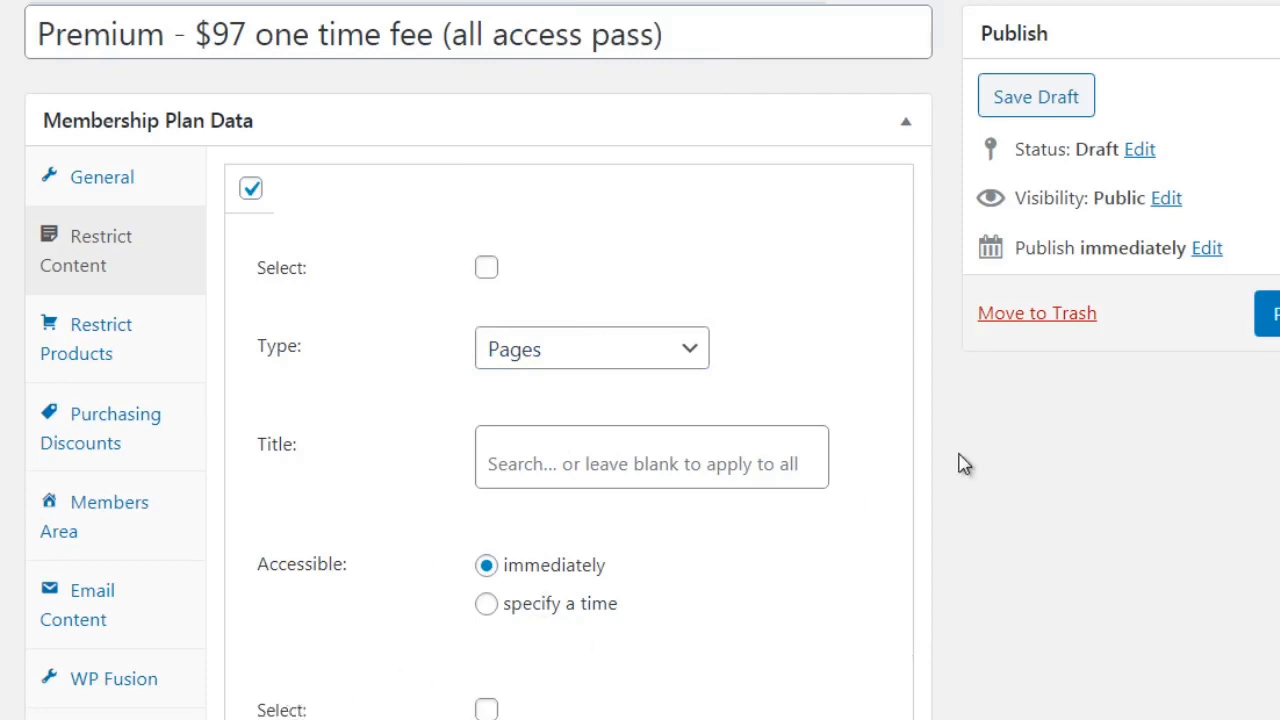
scroll(592, 458, "down", 3)
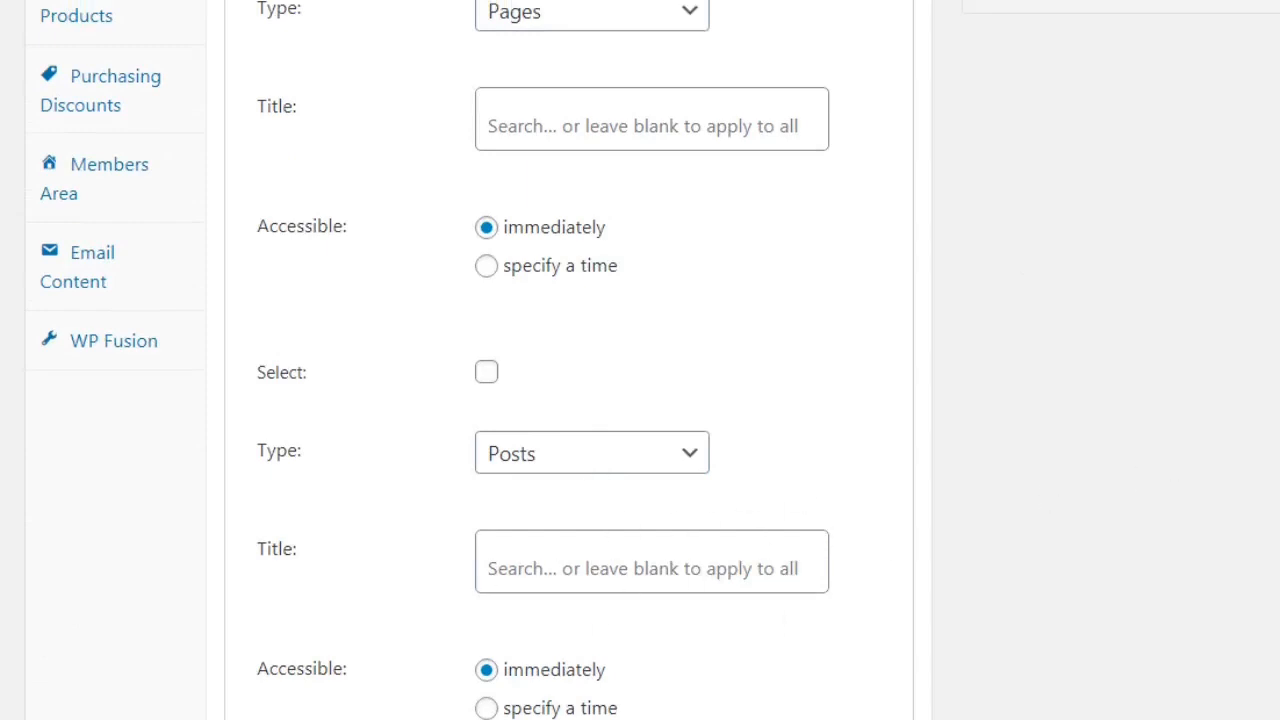
scroll(570, 360, "down", 1)
scroll(570, 360, "up", 4)
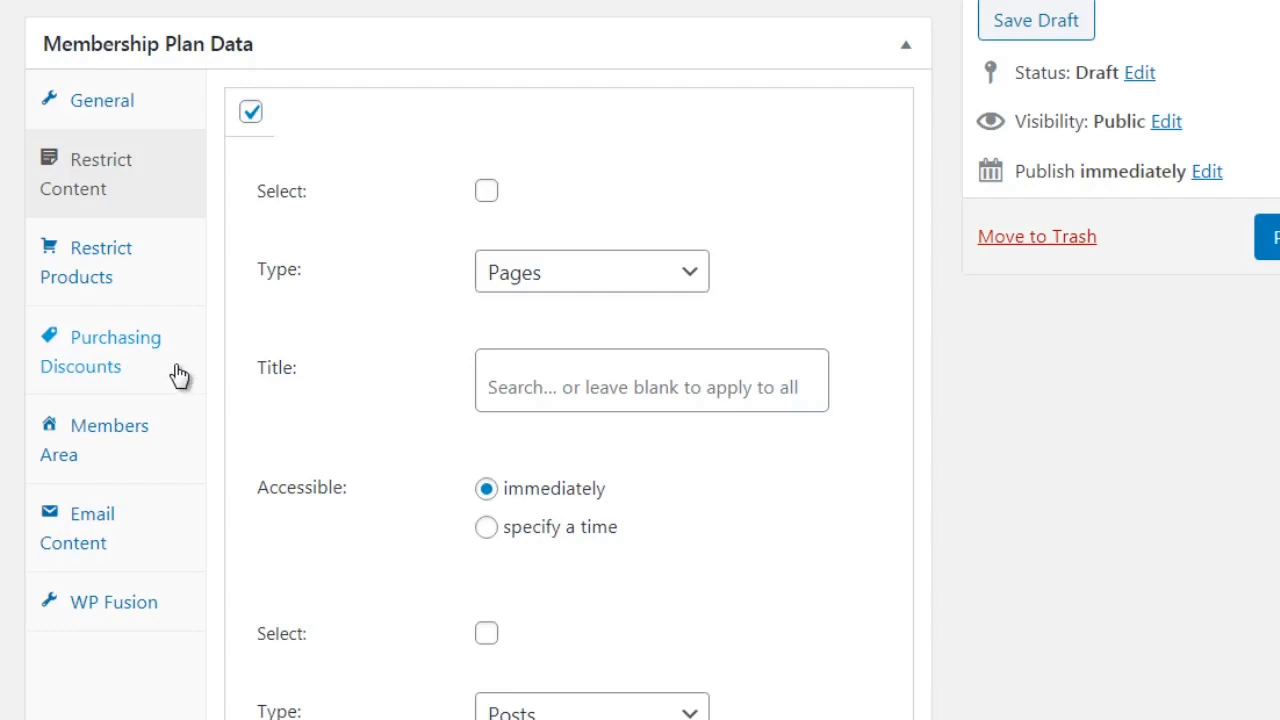
Step: Add the Content section to the plan's members area and publish the plan, accepting rules that apply to all content
left_click(170, 457)
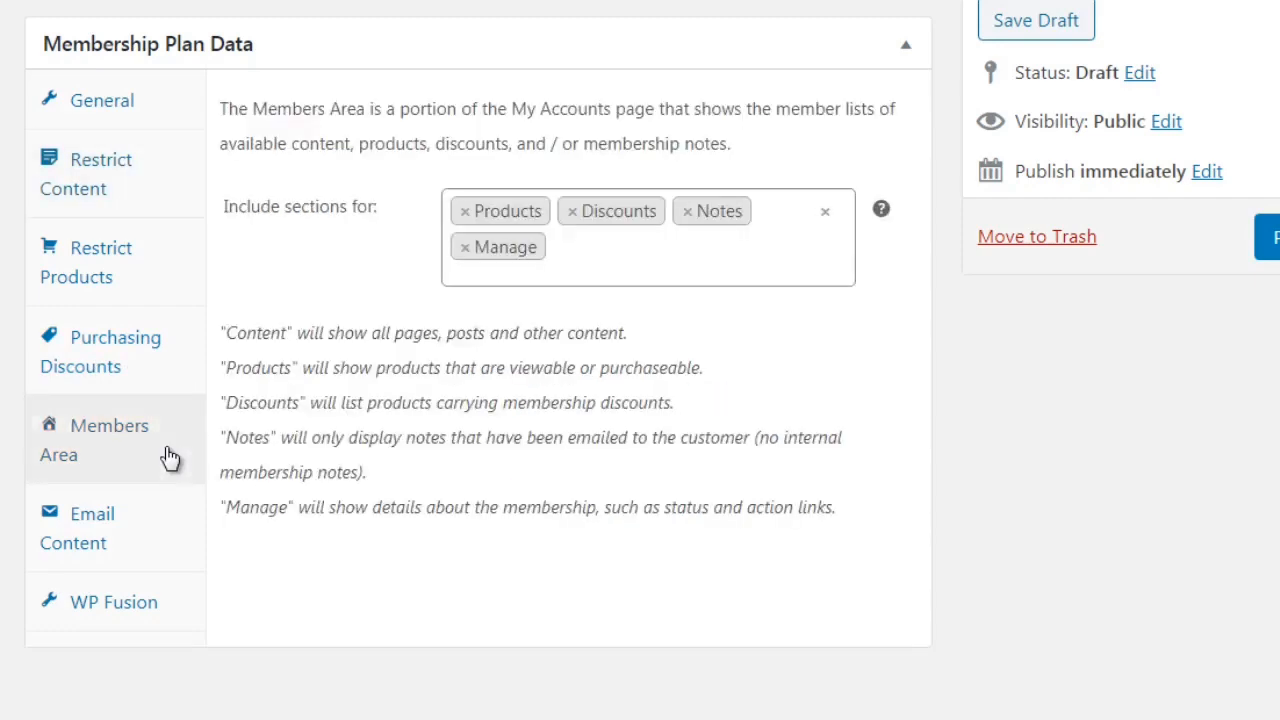
left_click(634, 263)
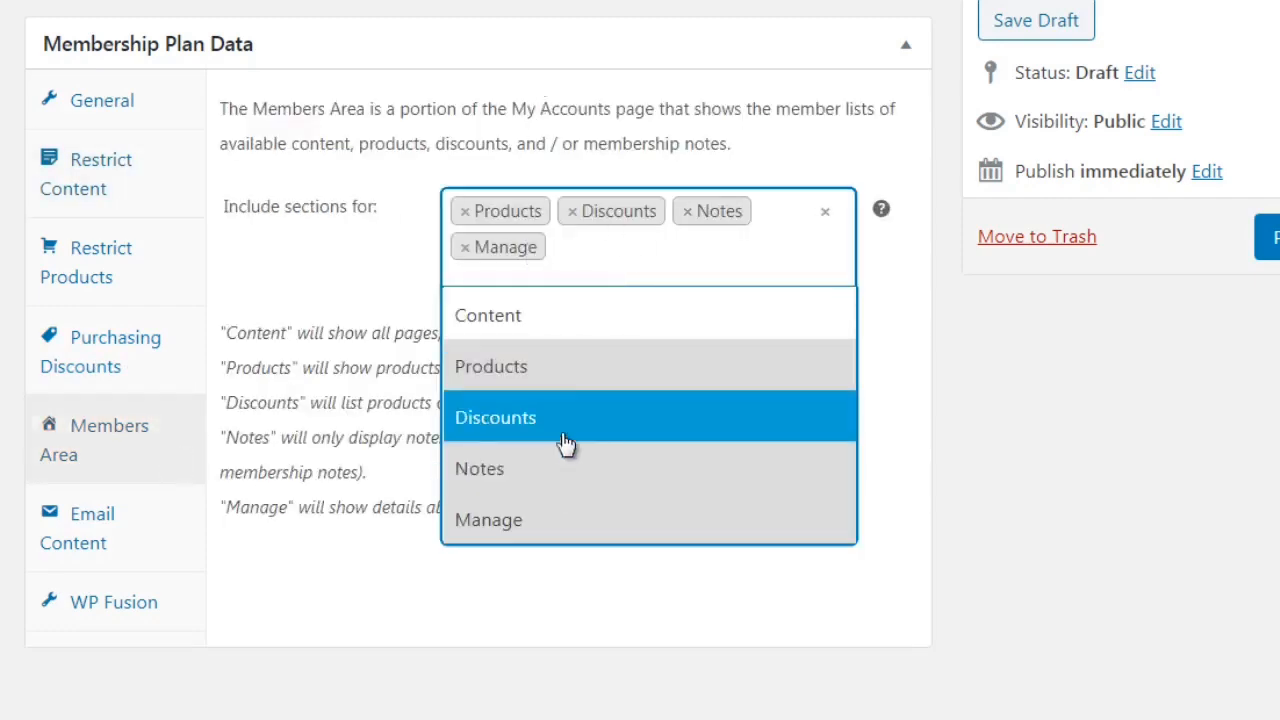
left_click(564, 326)
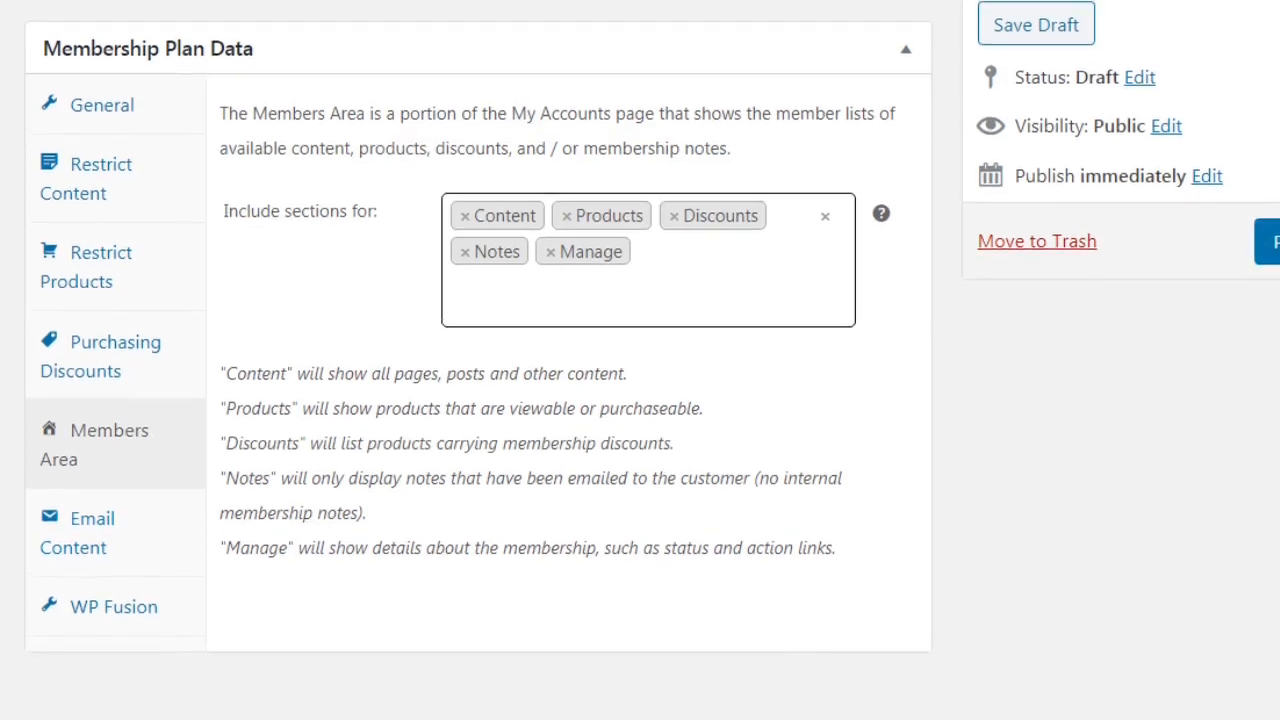
left_click(1274, 242)
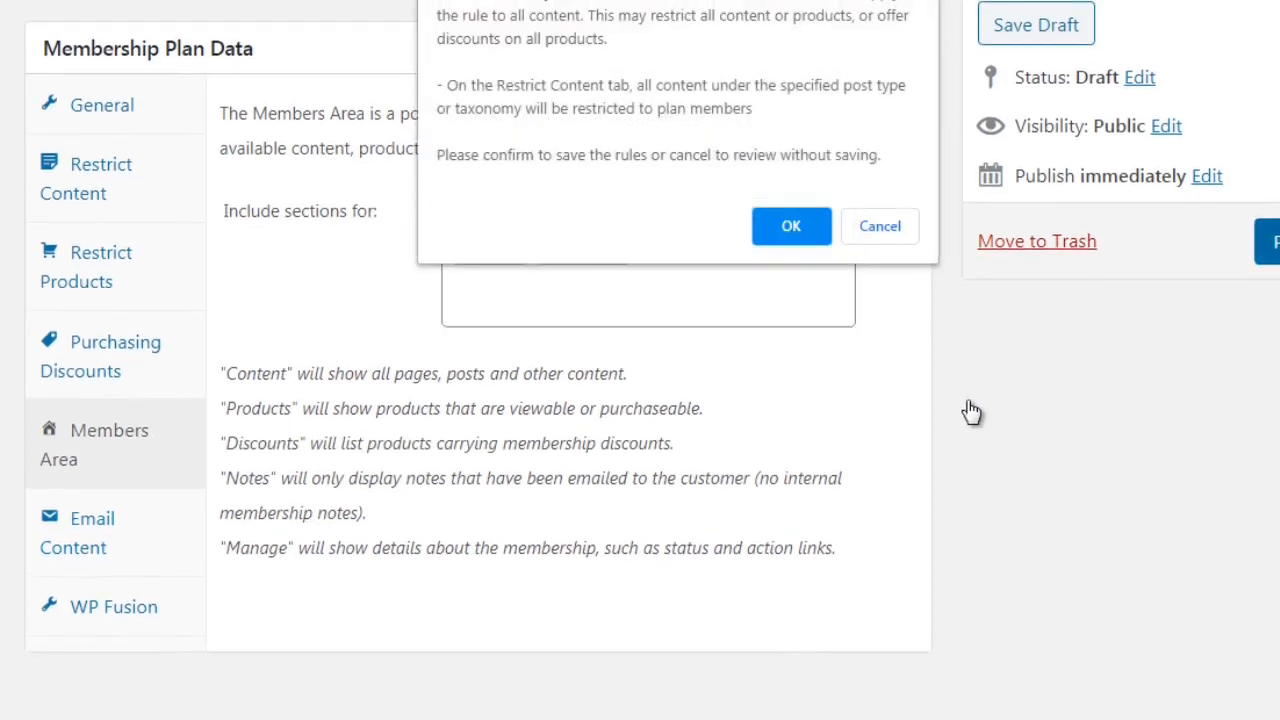
left_click(791, 227)
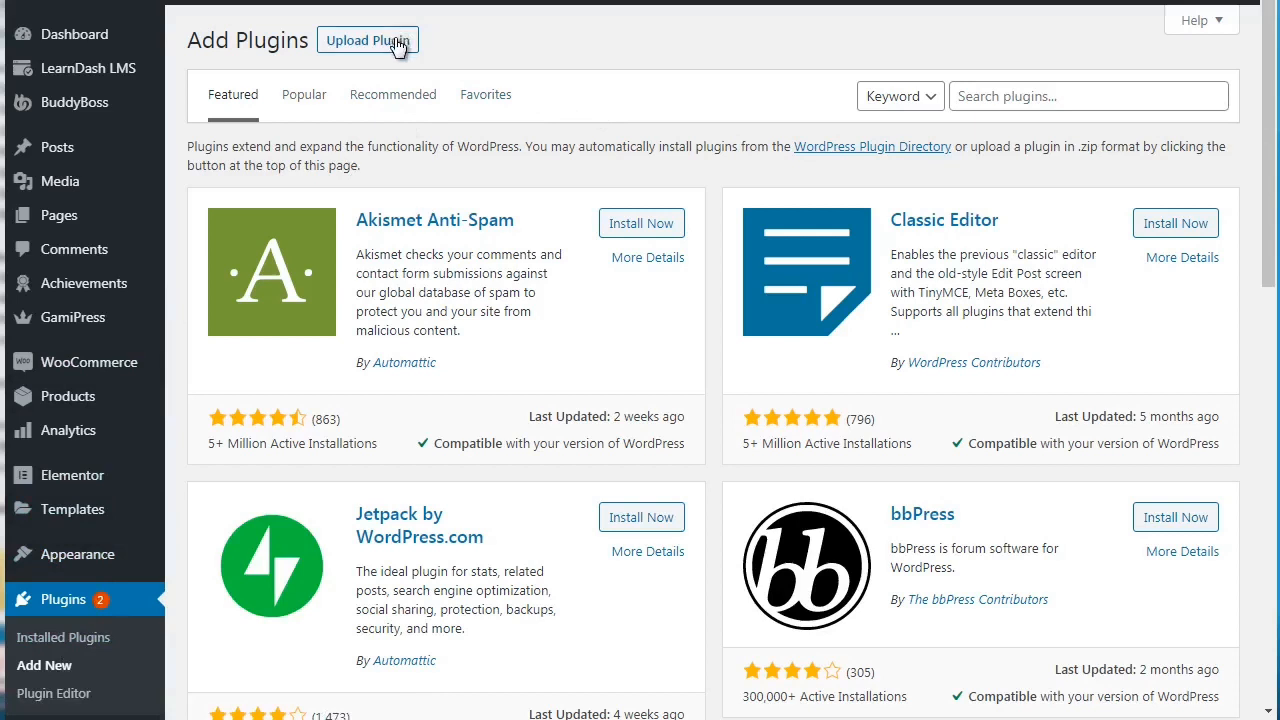
Step: Search for the woocommerce plugin among the plugins to add, and open the WooCommerce settings
left_click(970, 96)
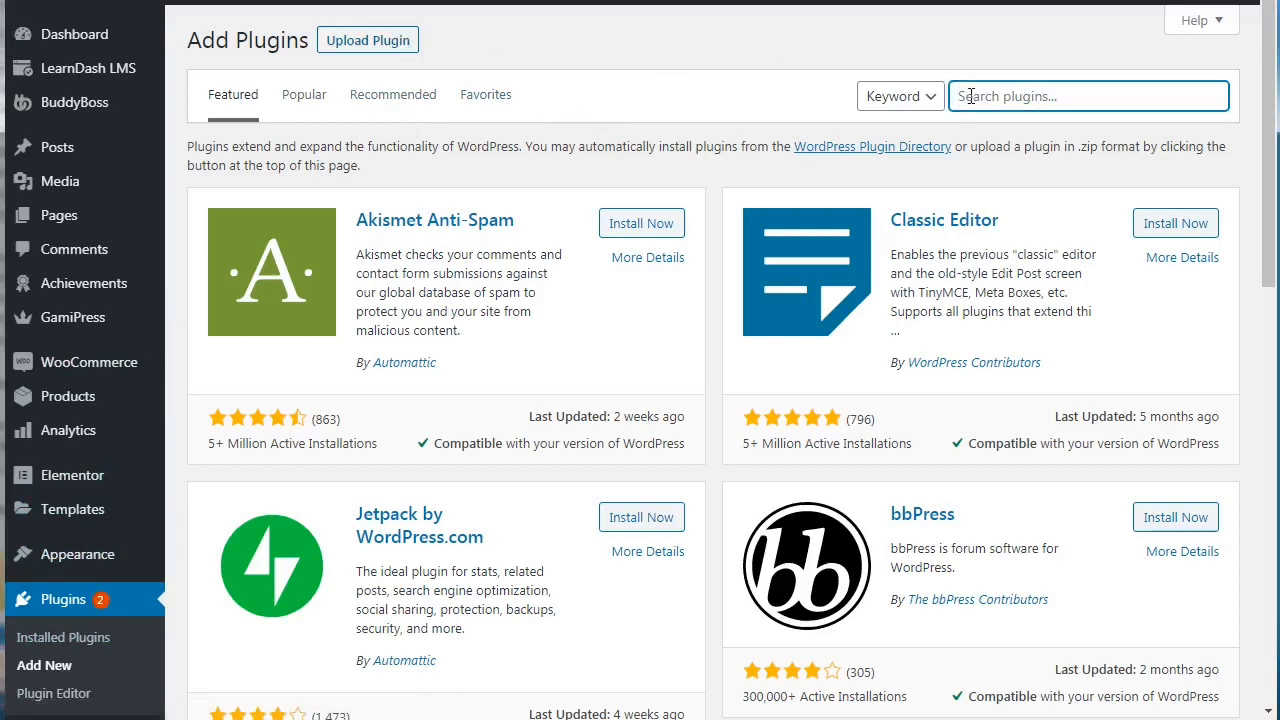
type("woocommerce")
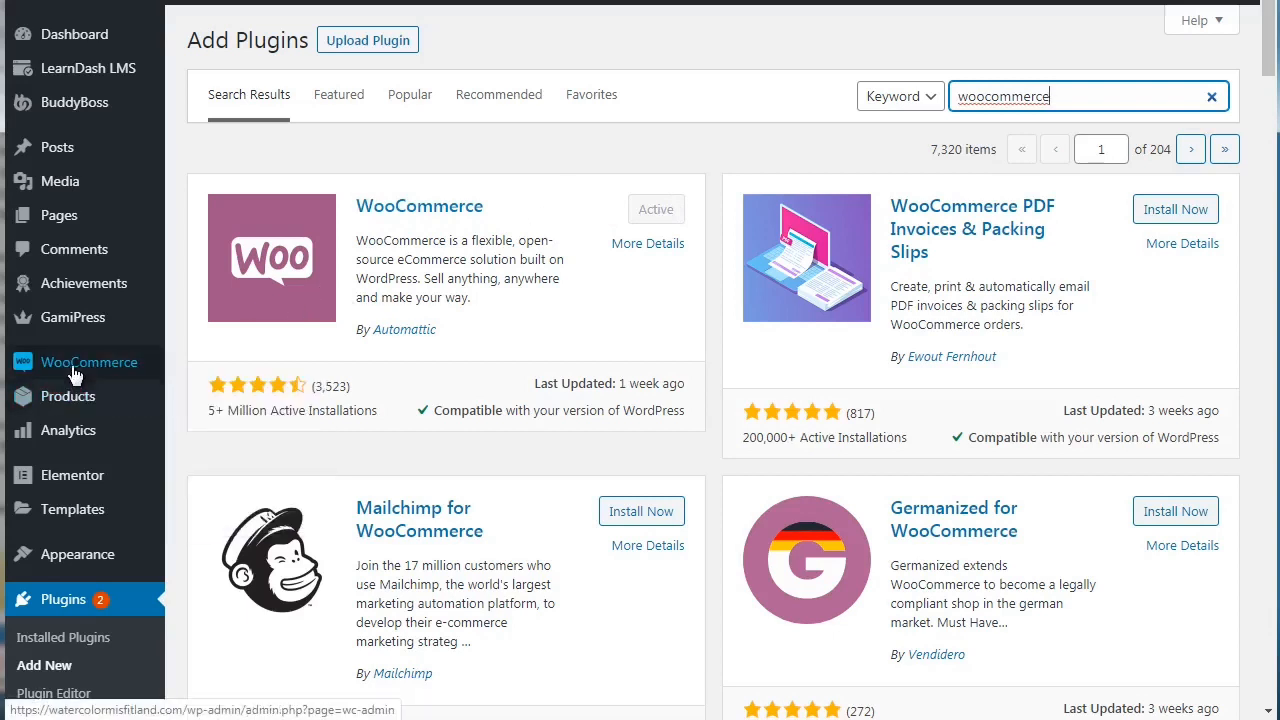
mouse_move(76, 369)
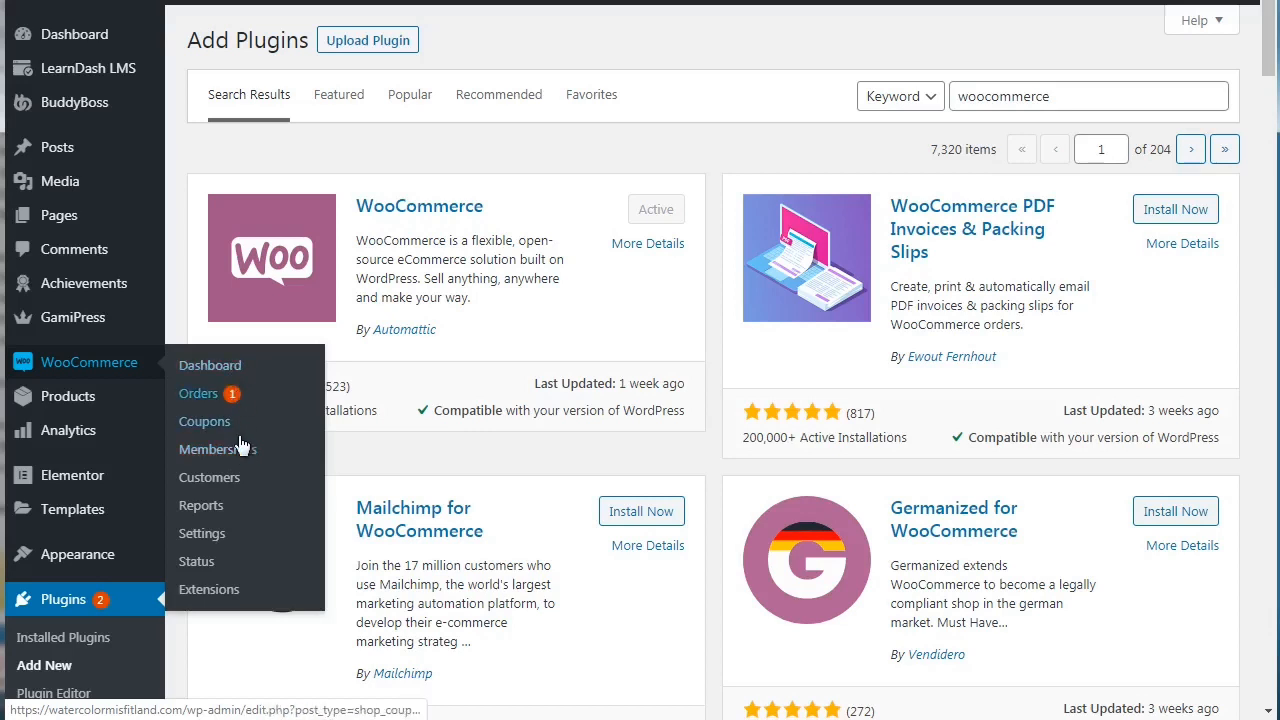
left_click(226, 540)
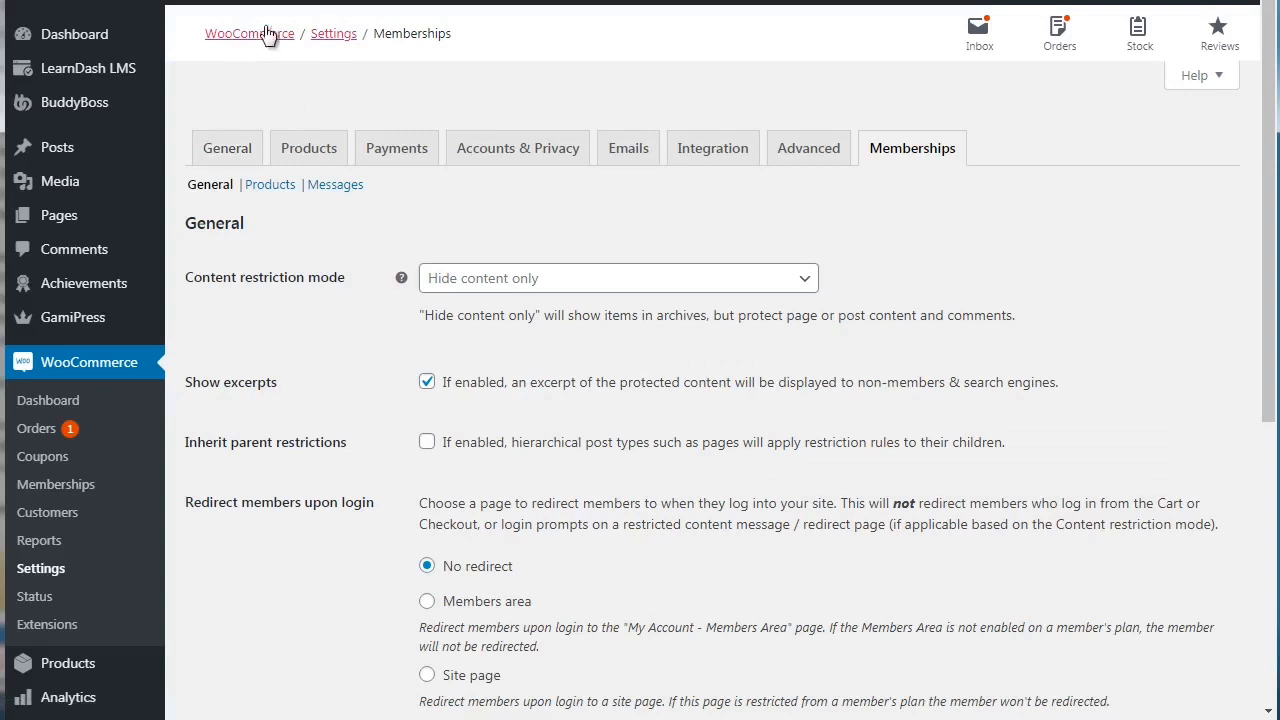
Step: Review the WooCommerce settings for Products, Payments, Accounts & Privacy and Emails
left_click(312, 152)
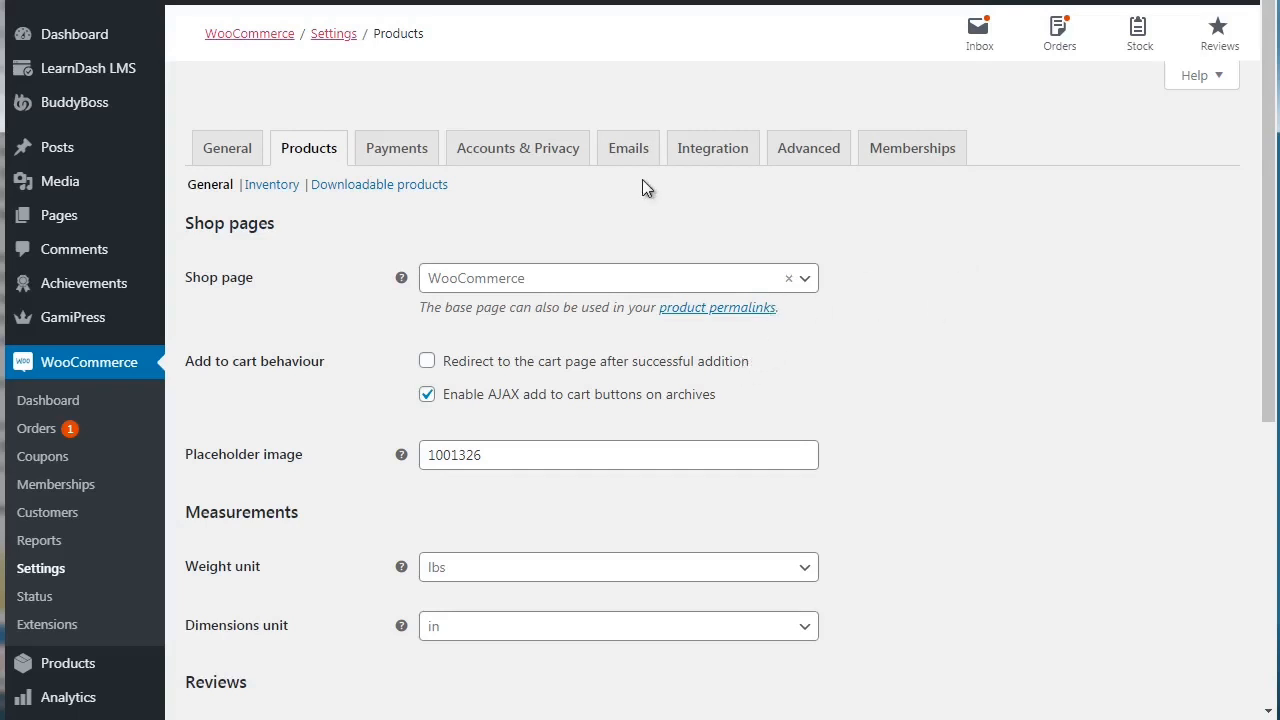
left_click(394, 152)
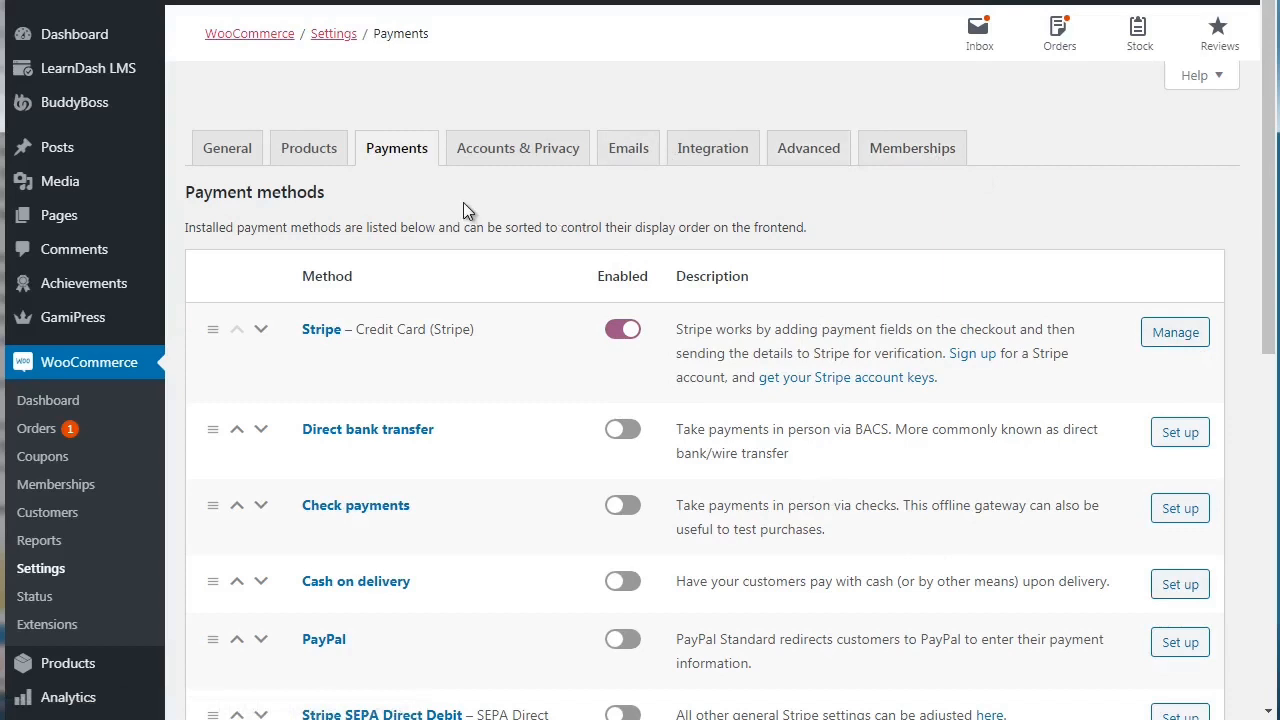
left_click(527, 155)
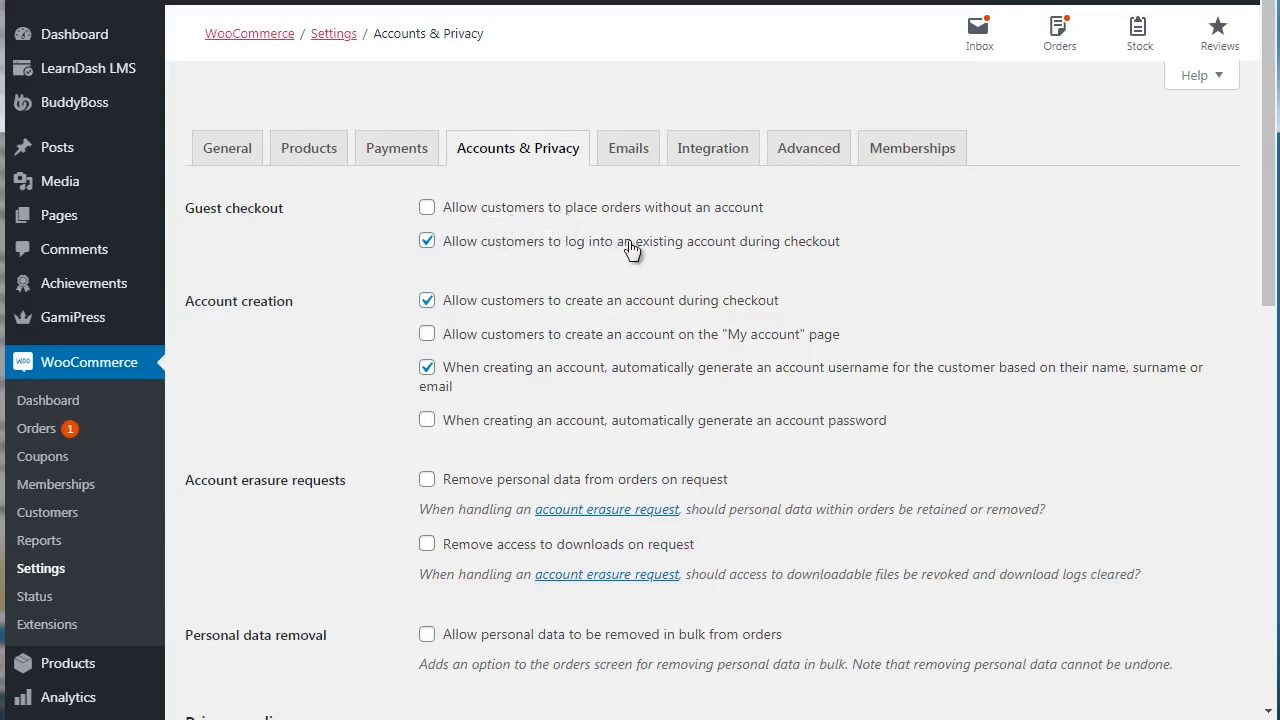
left_click(629, 158)
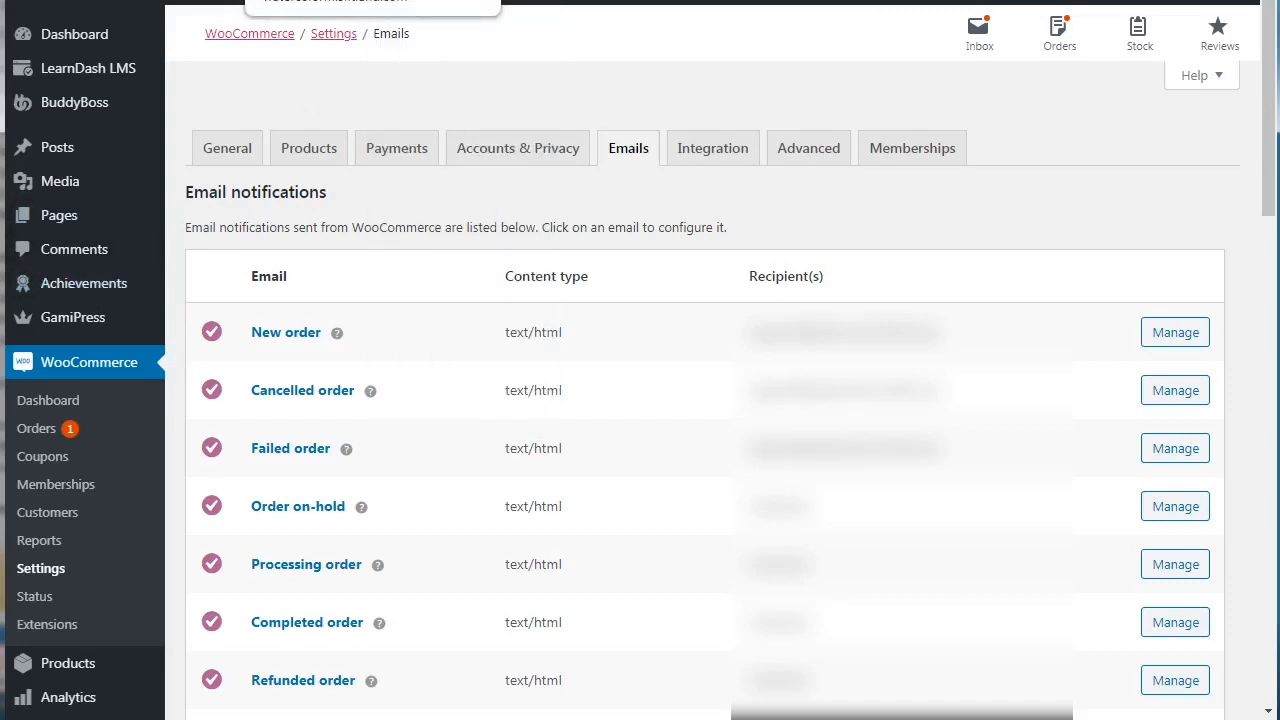
Step: Show the plugin upload form on the Add Plugins page, and return to the general WooCommerce settings
left_click(310, 1)
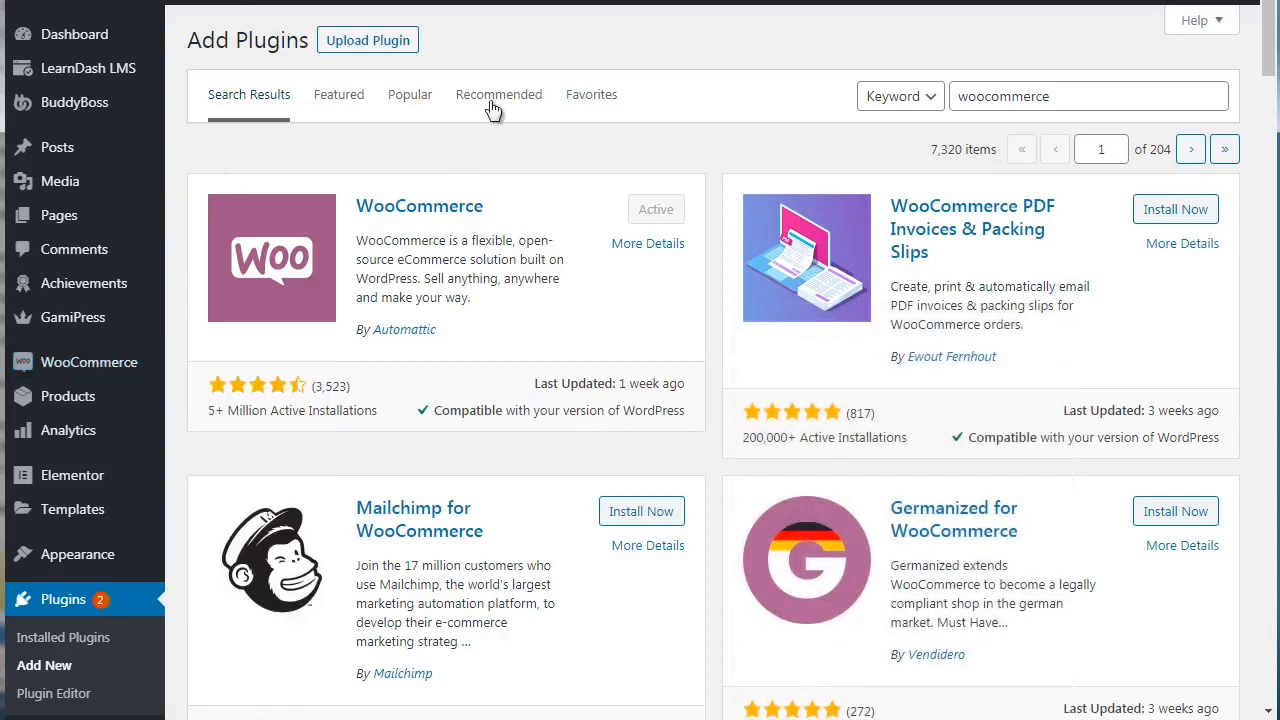
left_click(386, 48)
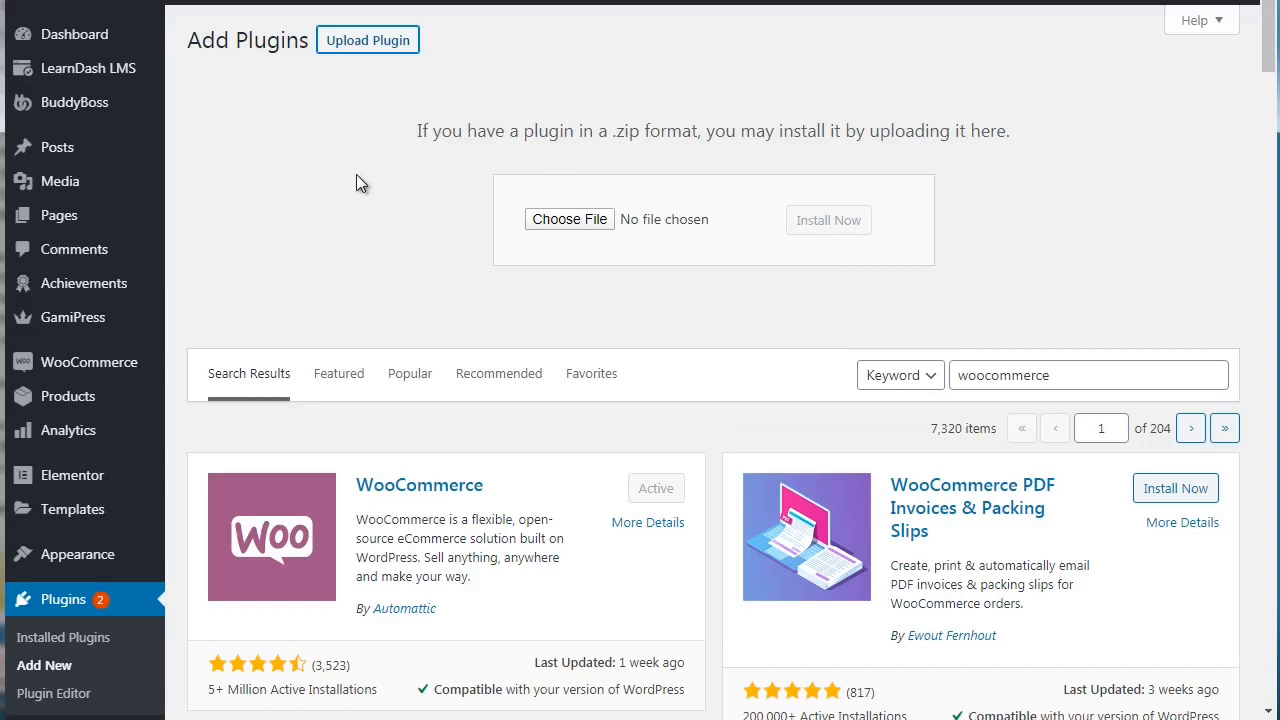
mouse_move(131, 363)
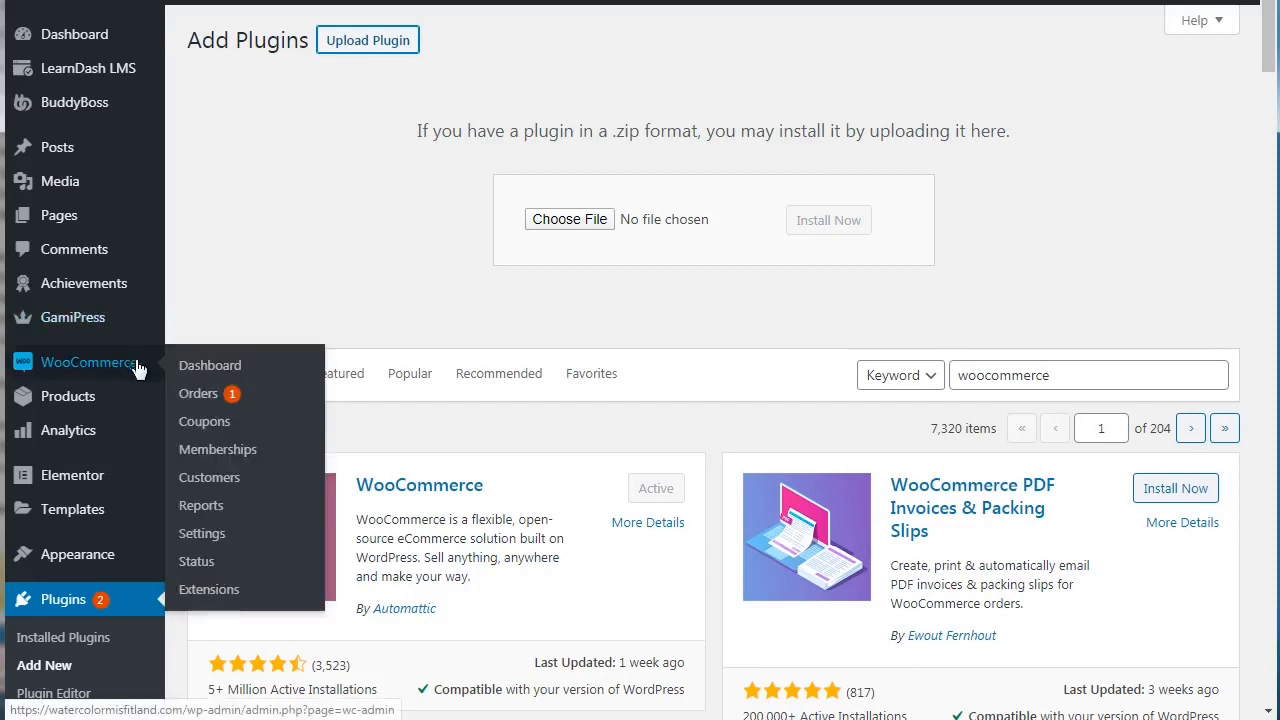
left_click(231, 532)
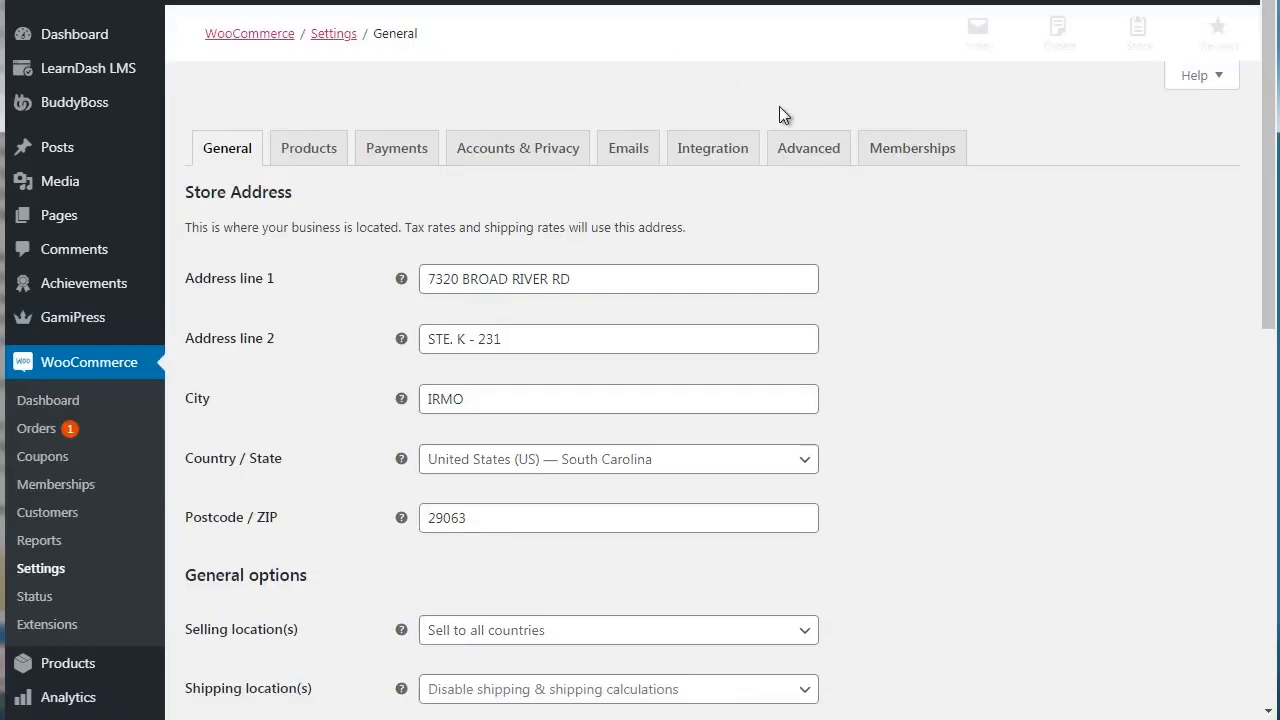
Step: Review the general Memberships settings of WooCommerce, including content restriction mode, excerpts and redirecting members upon login
left_click(900, 158)
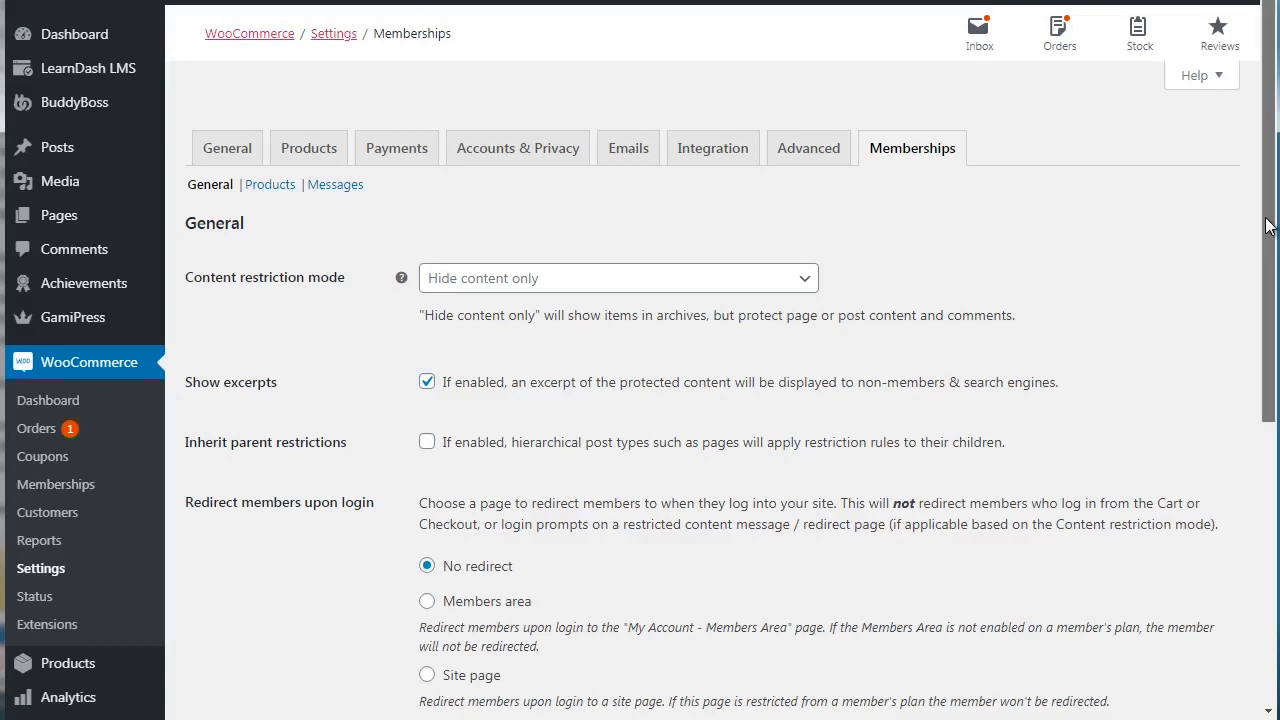
left_click_drag(1265, 225, 1274, 291)
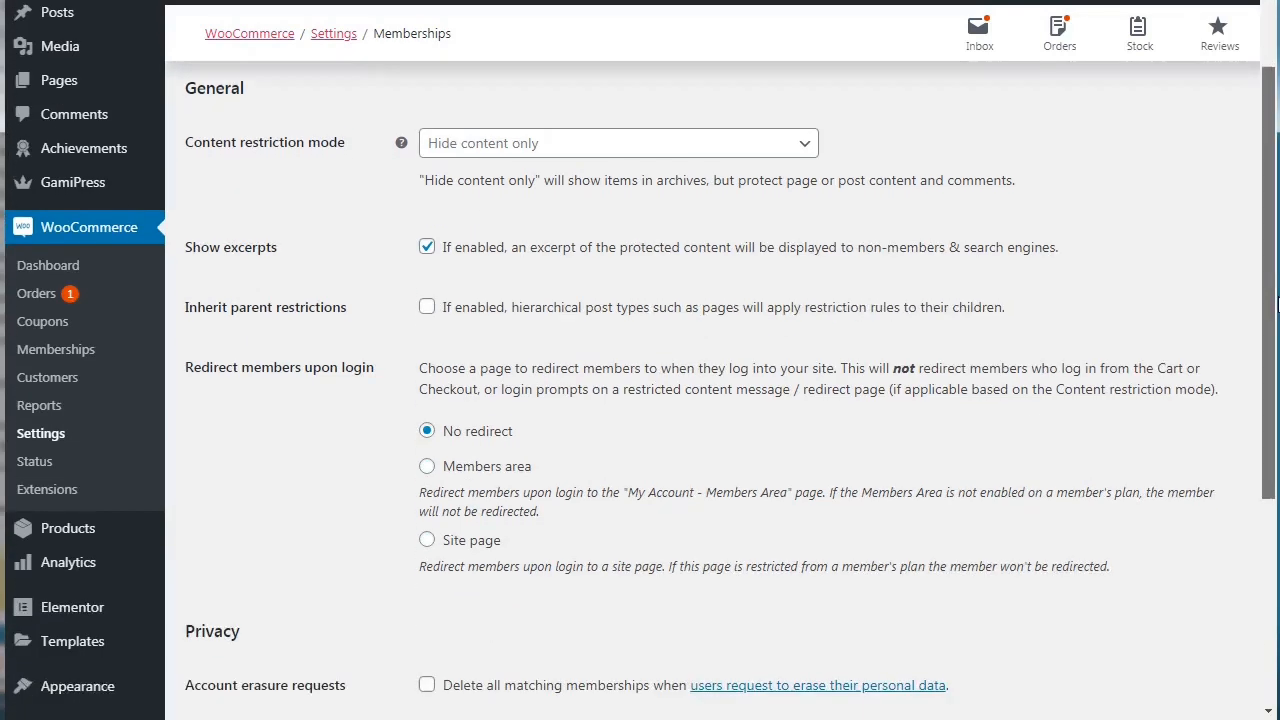
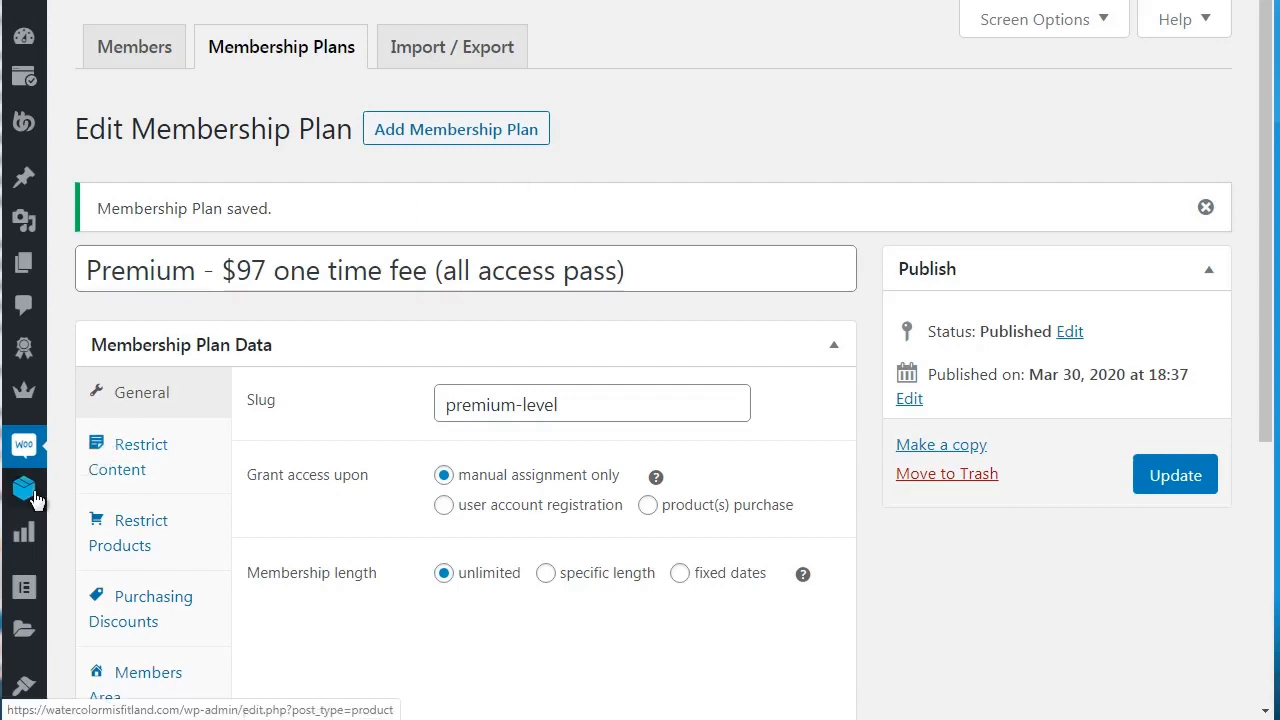
Step: Start a new WooCommerce product and copy the premium membership plan's title into its product name
mouse_move(31, 476)
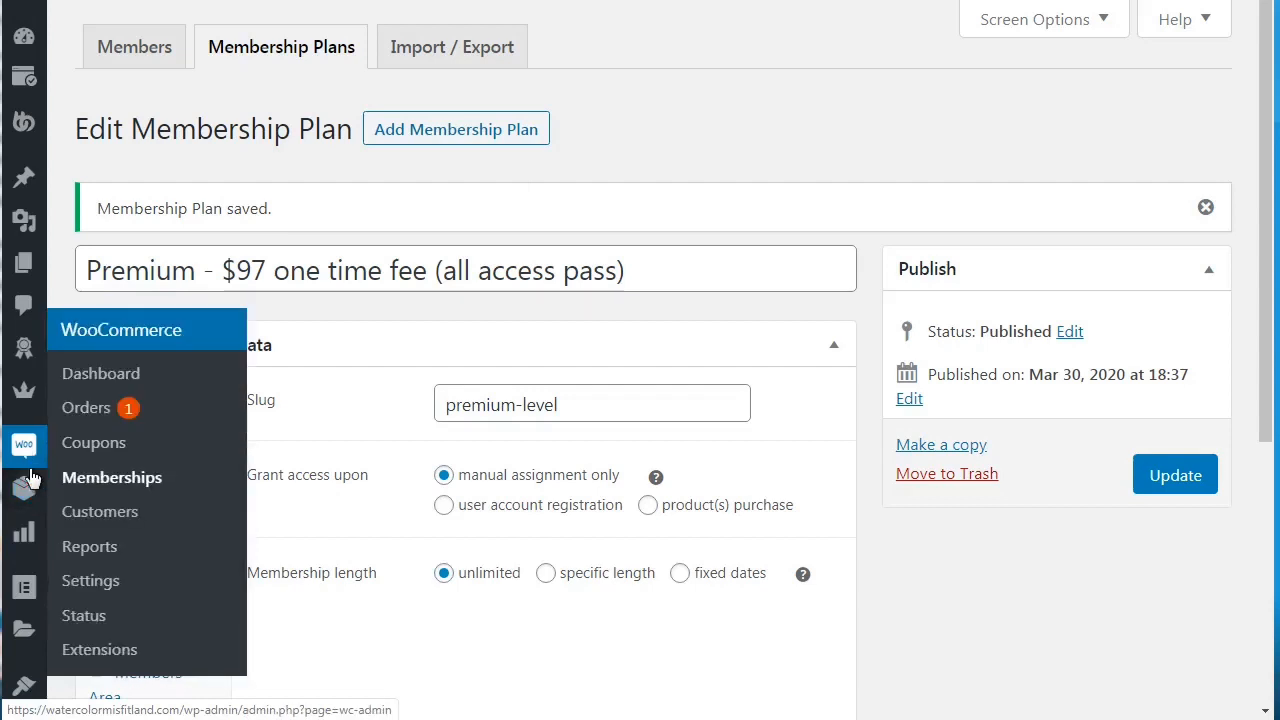
mouse_move(29, 498)
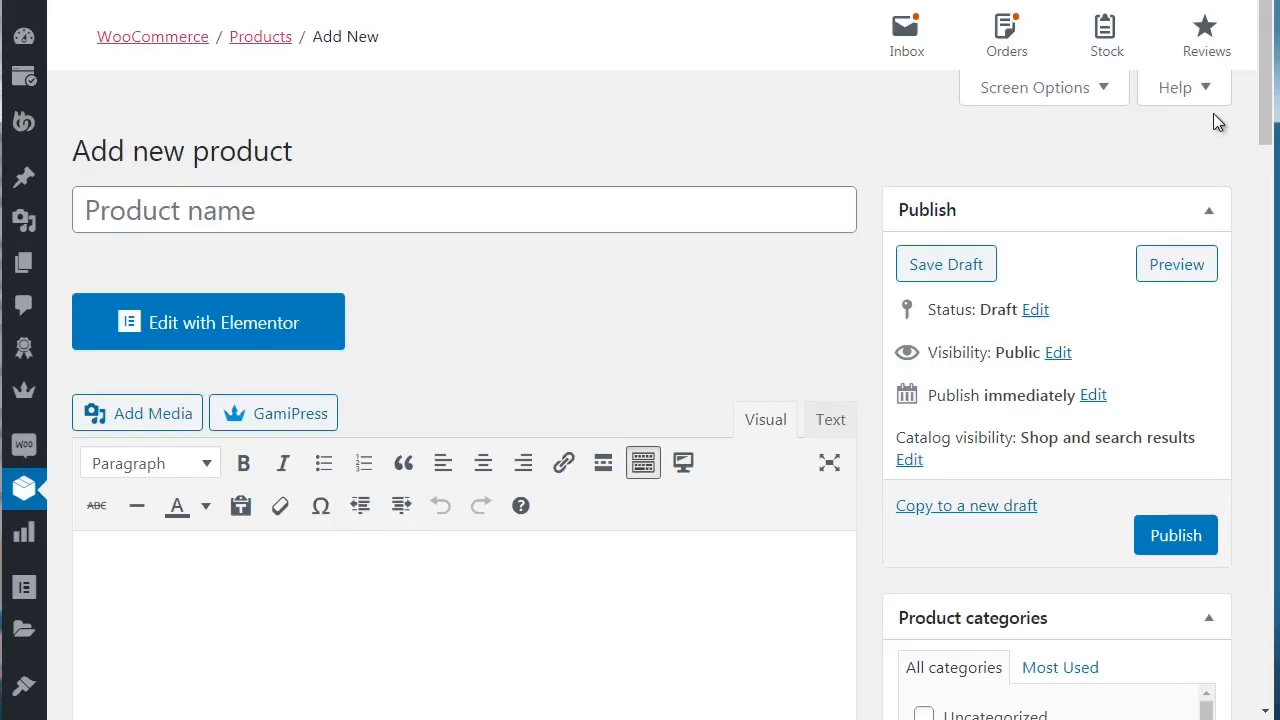
scroll(1250, 110, "down", 1)
left_click(443, 151)
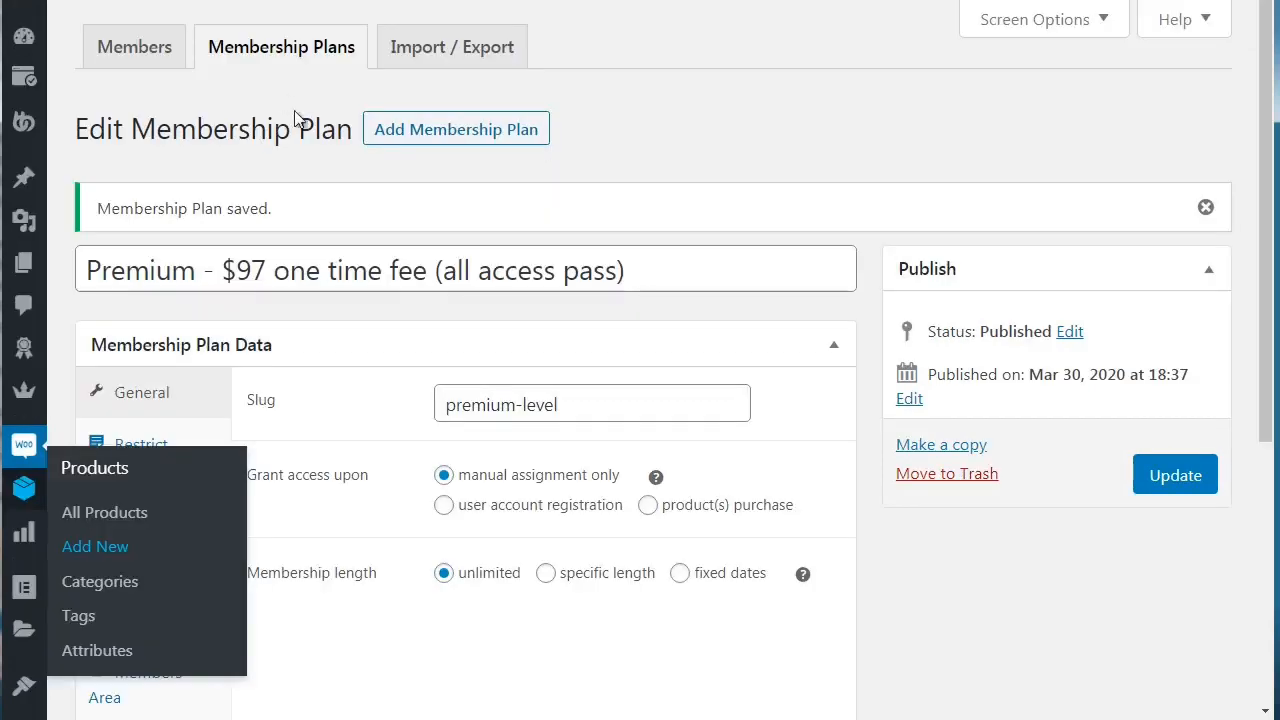
triple_click(366, 270)
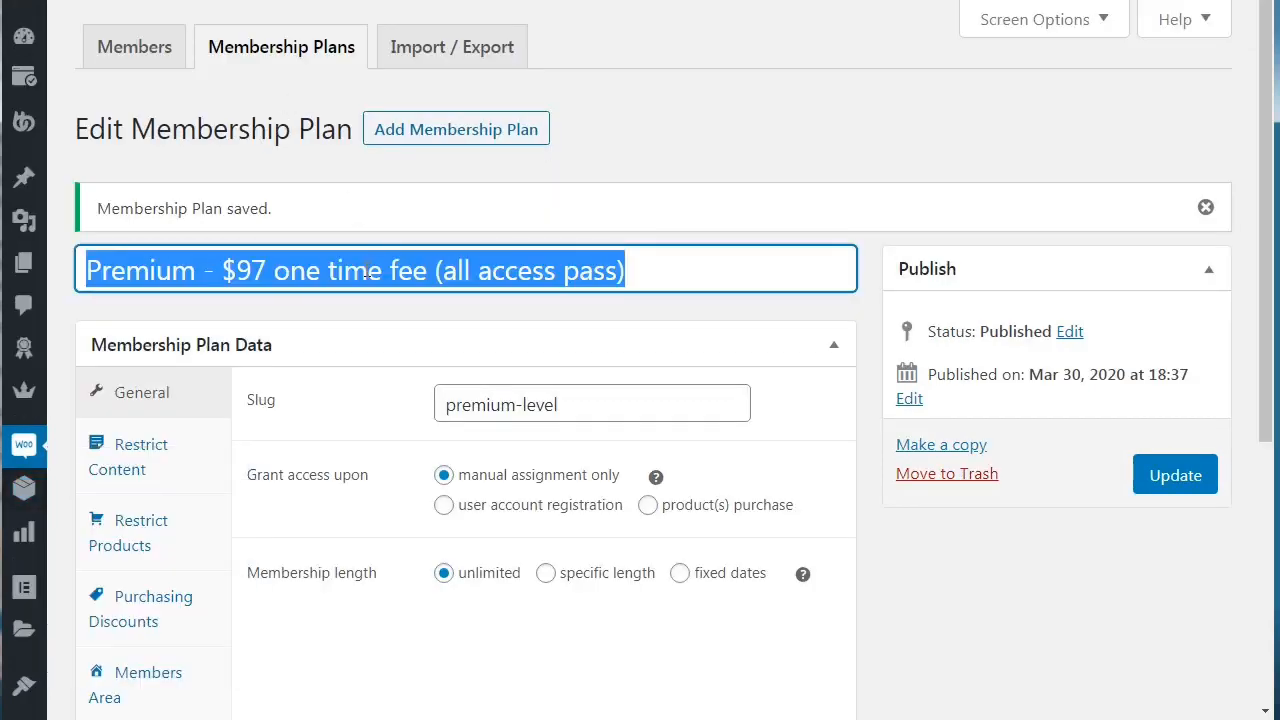
right_click(332, 266)
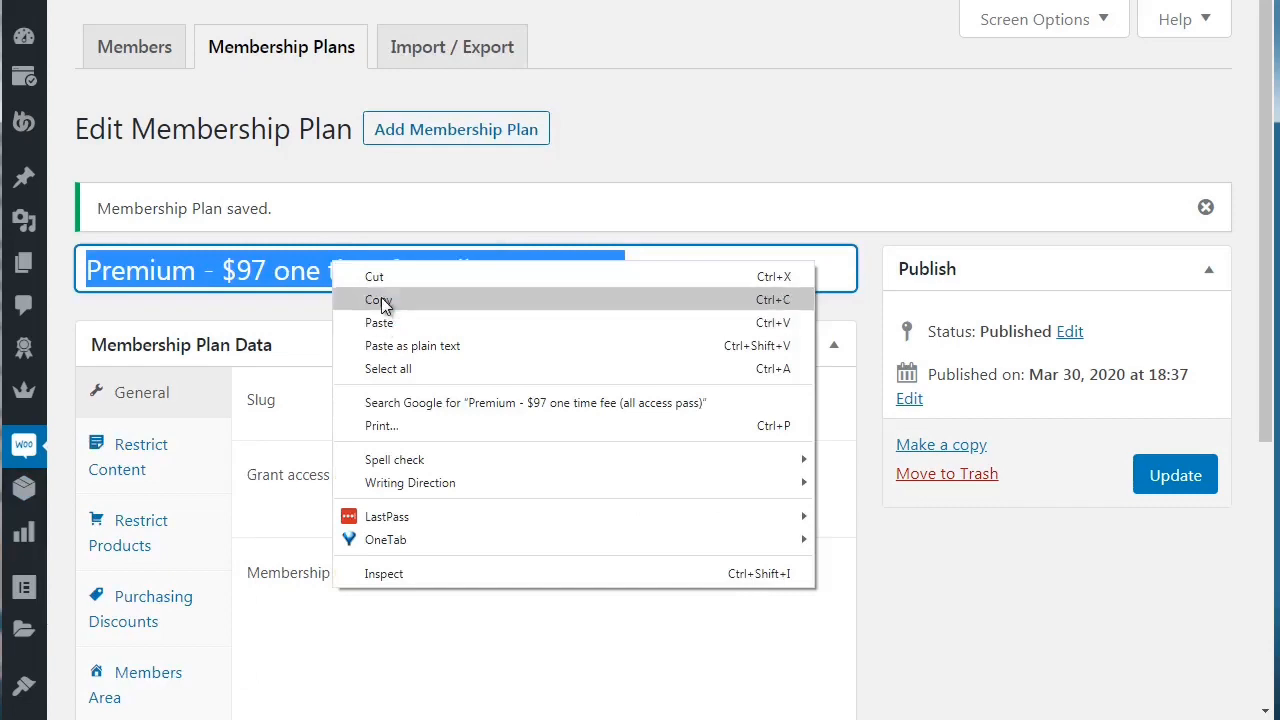
left_click(380, 298)
right_click(232, 140)
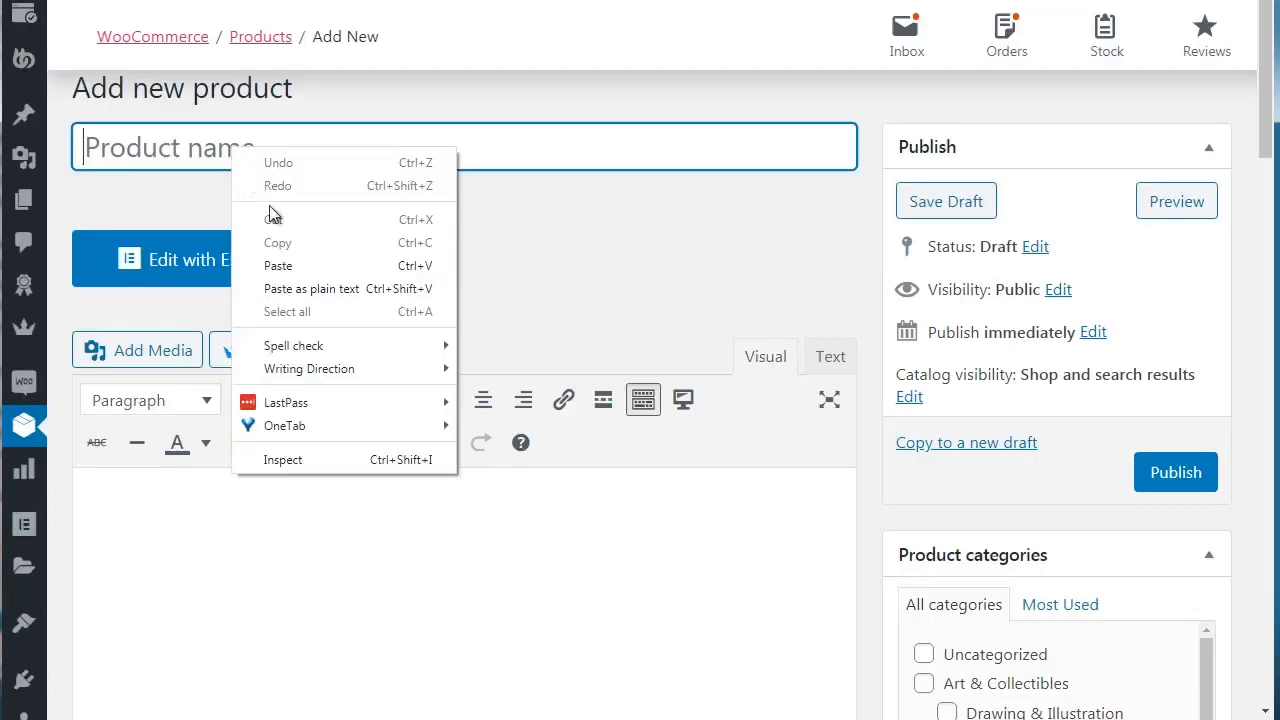
left_click(306, 276)
left_click(526, 223)
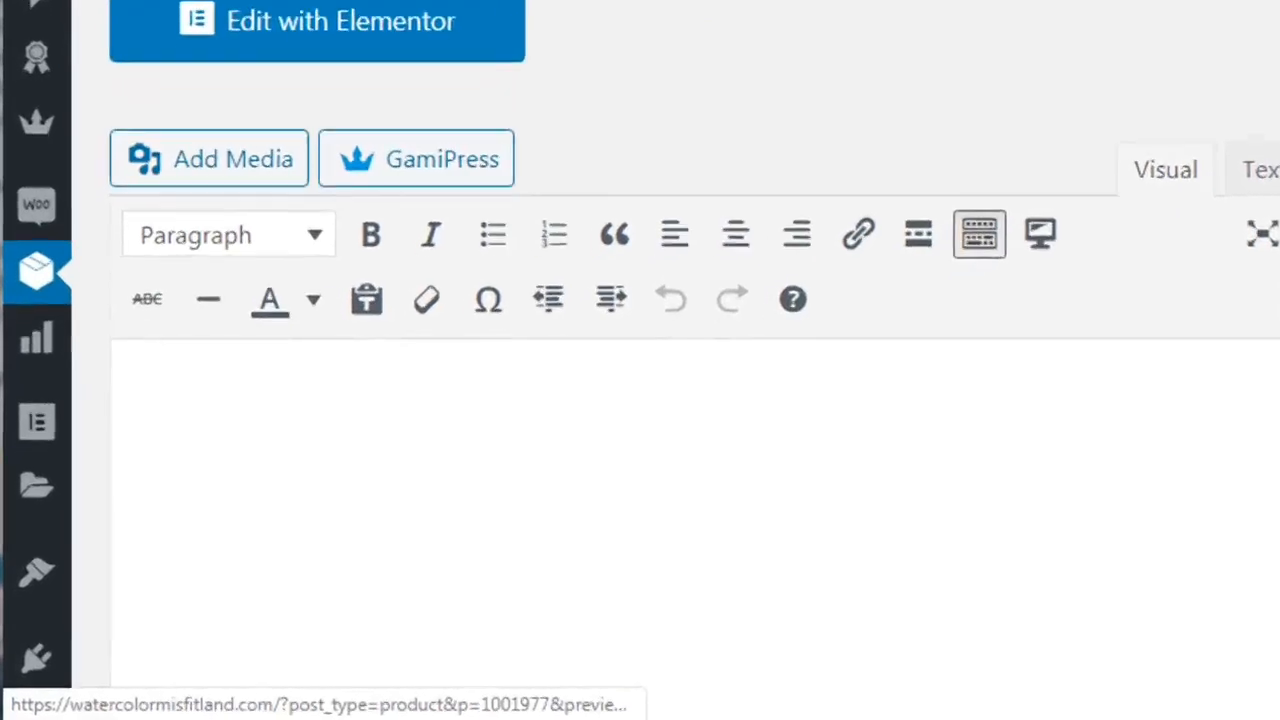
Step: Write the product description "The description of the Membership plan and the benefits of what people get."
scroll(640, 400, "down", 2)
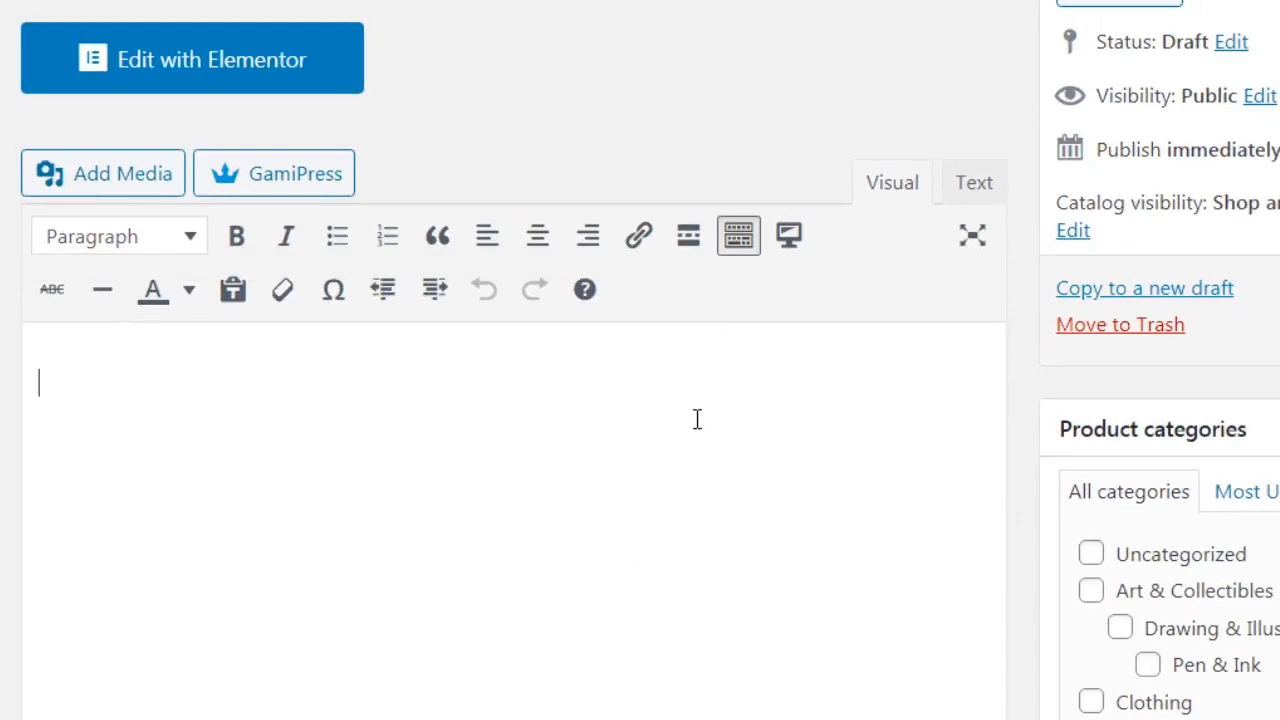
type("The descrk")
key("BackSpace")
type("i")
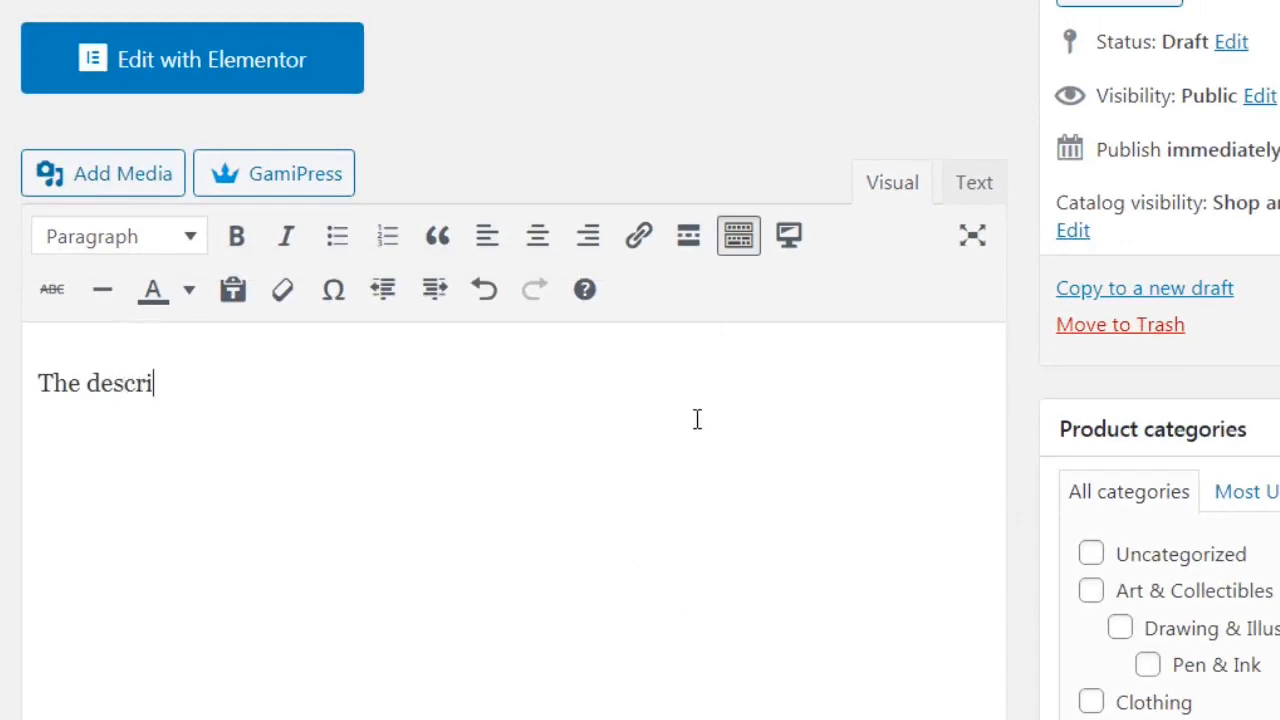
type("ption of the Members")
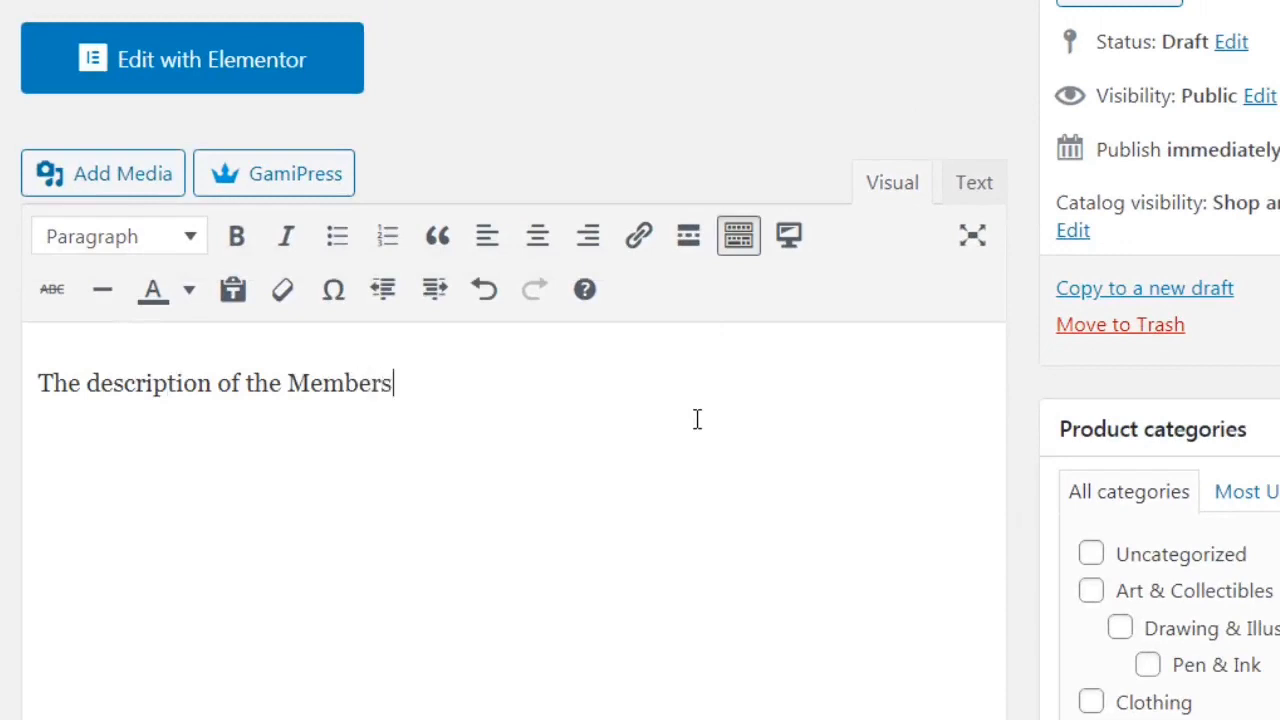
type("hip plan and the")
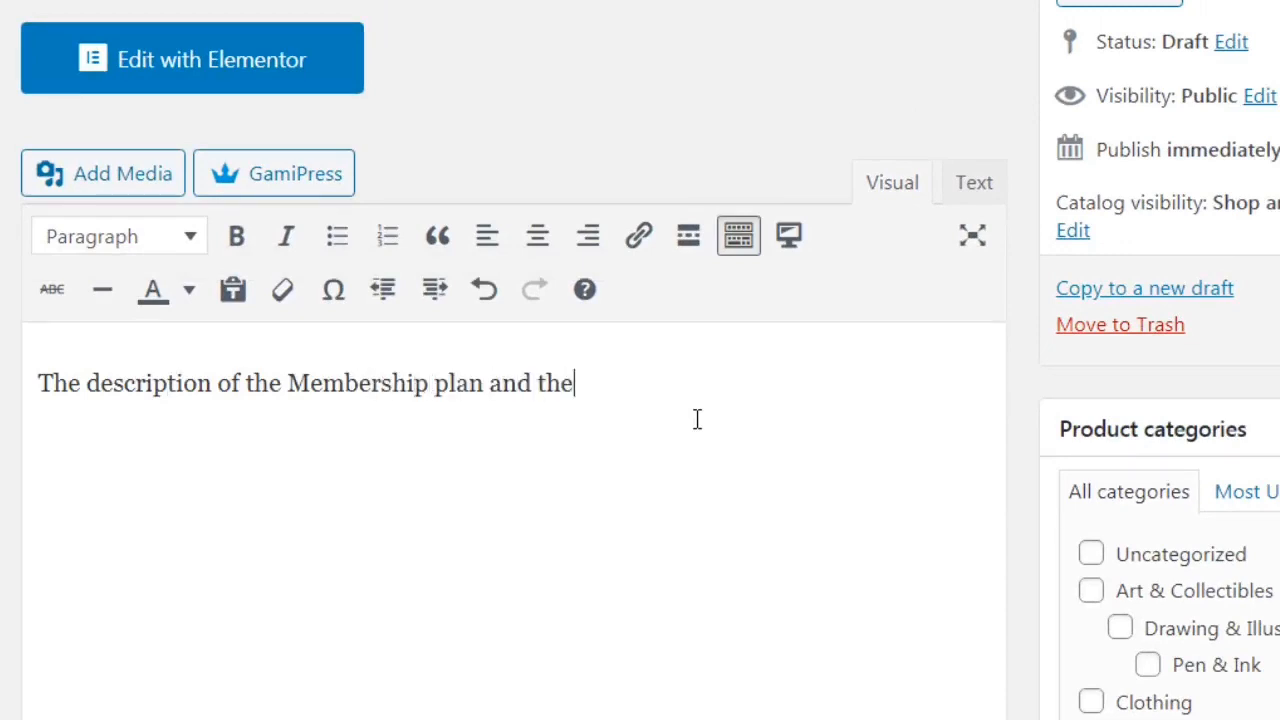
type(" benefits of what peop")
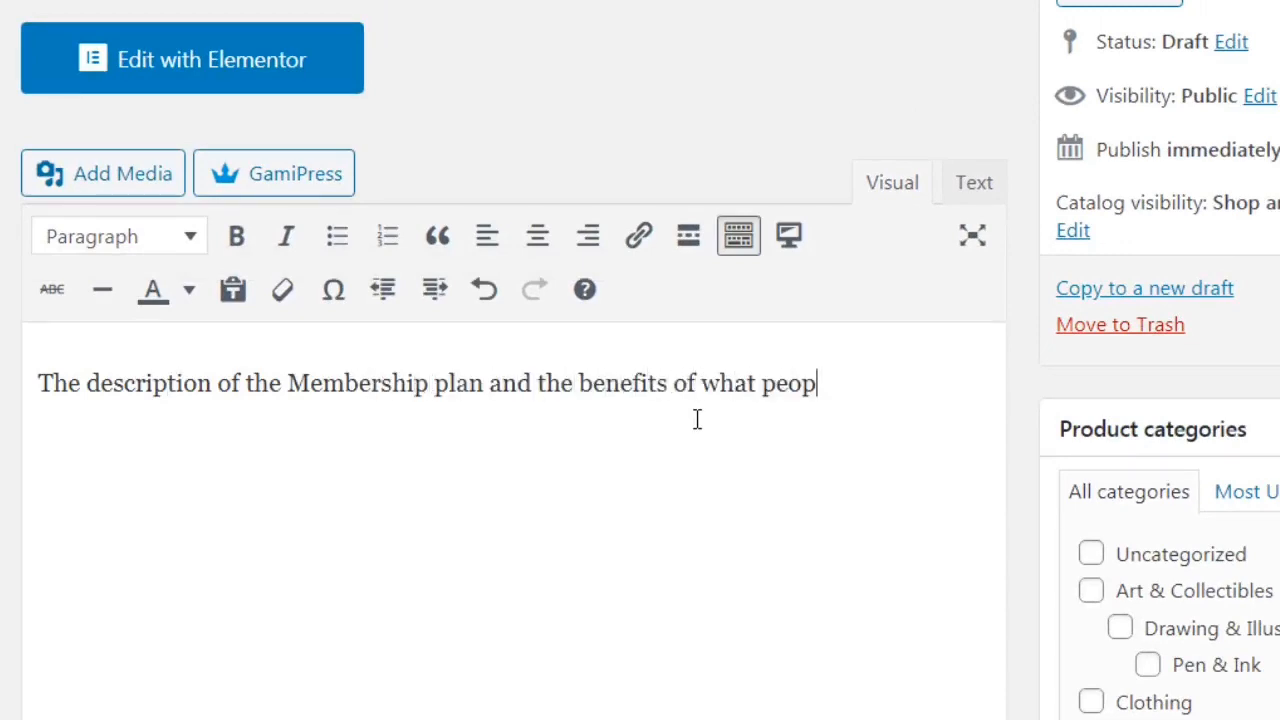
type("le get.")
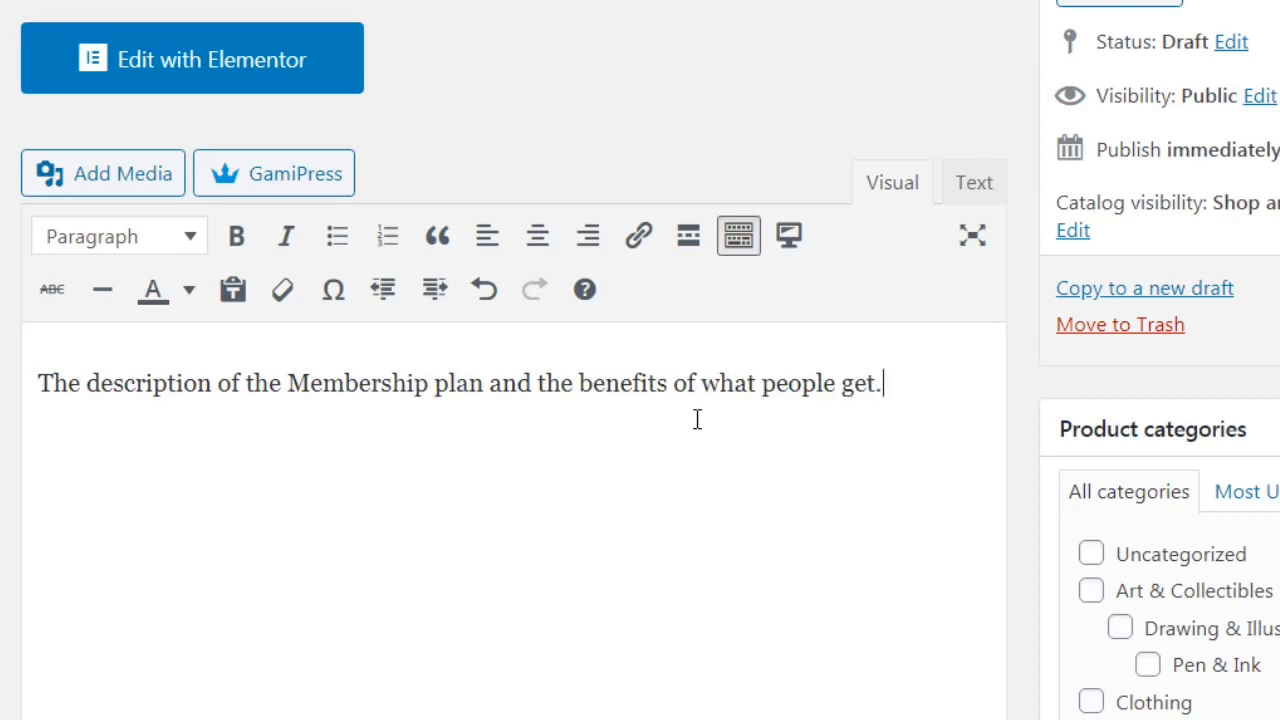
Step: Start a new product category and enter "Membership plans" as its name
scroll(845, 351, "down", 3)
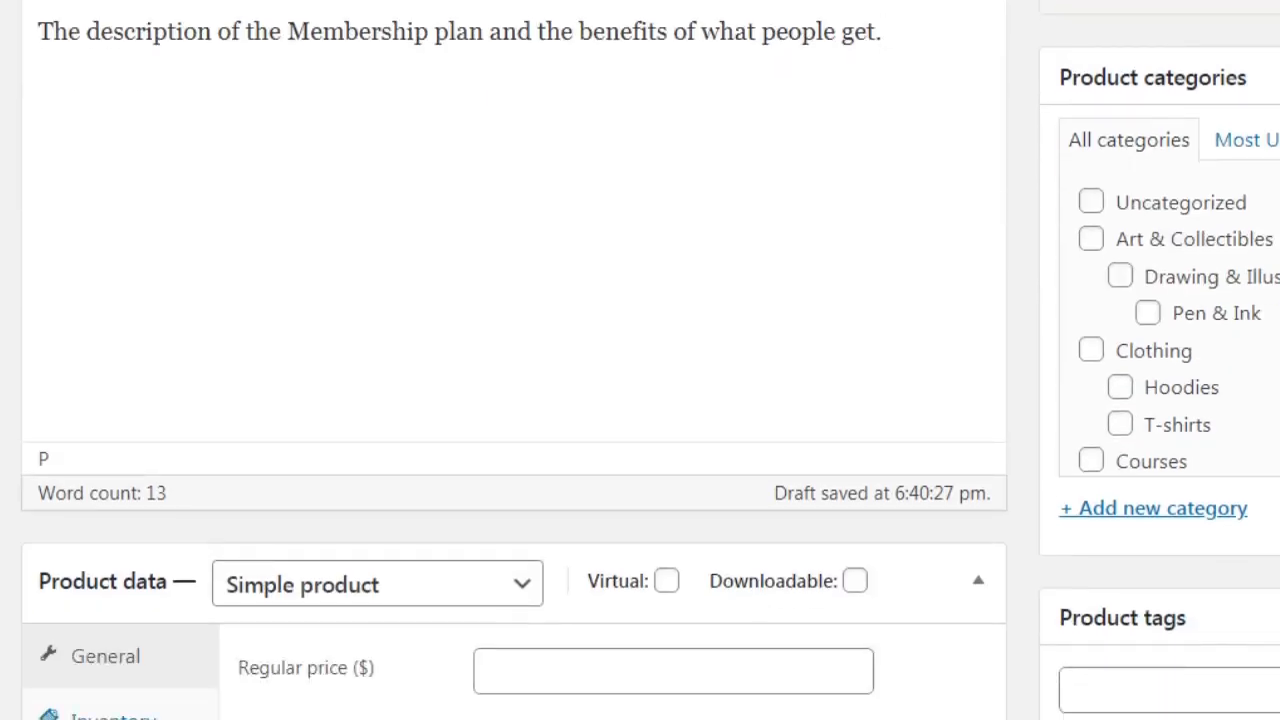
scroll(640, 360, "down", 1)
scroll(1210, 517, "up", 1)
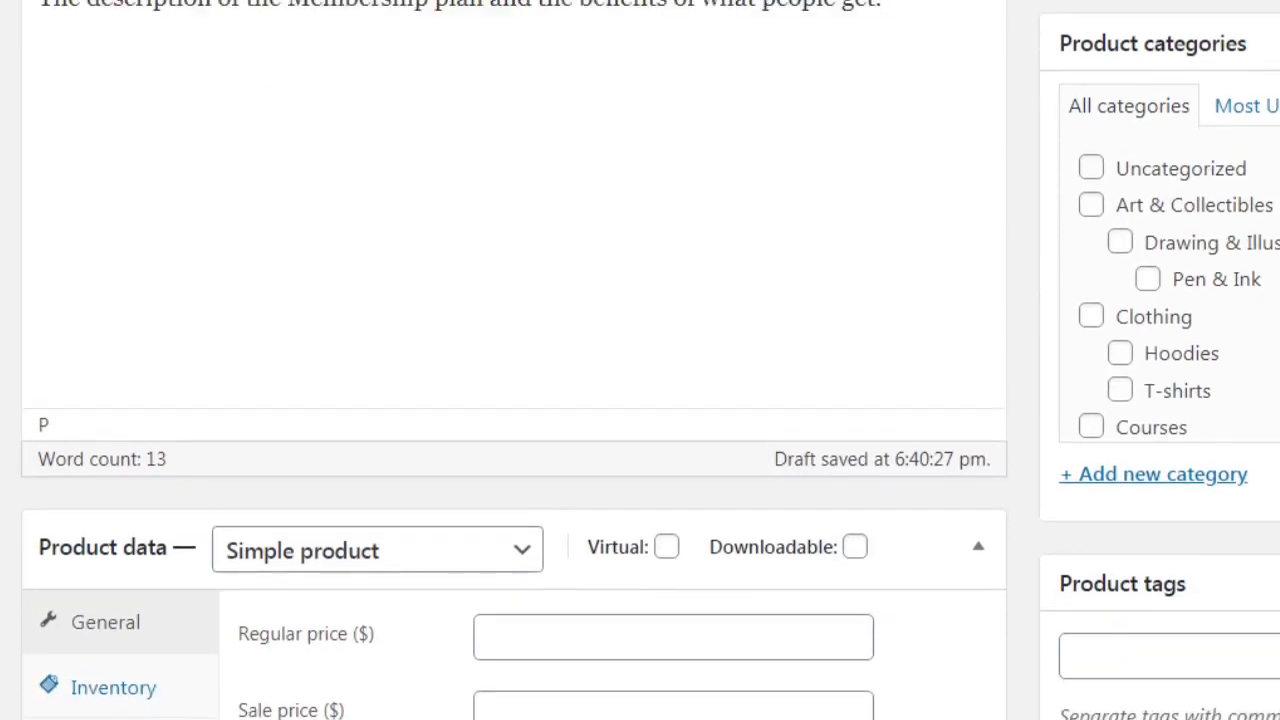
left_click(1210, 517)
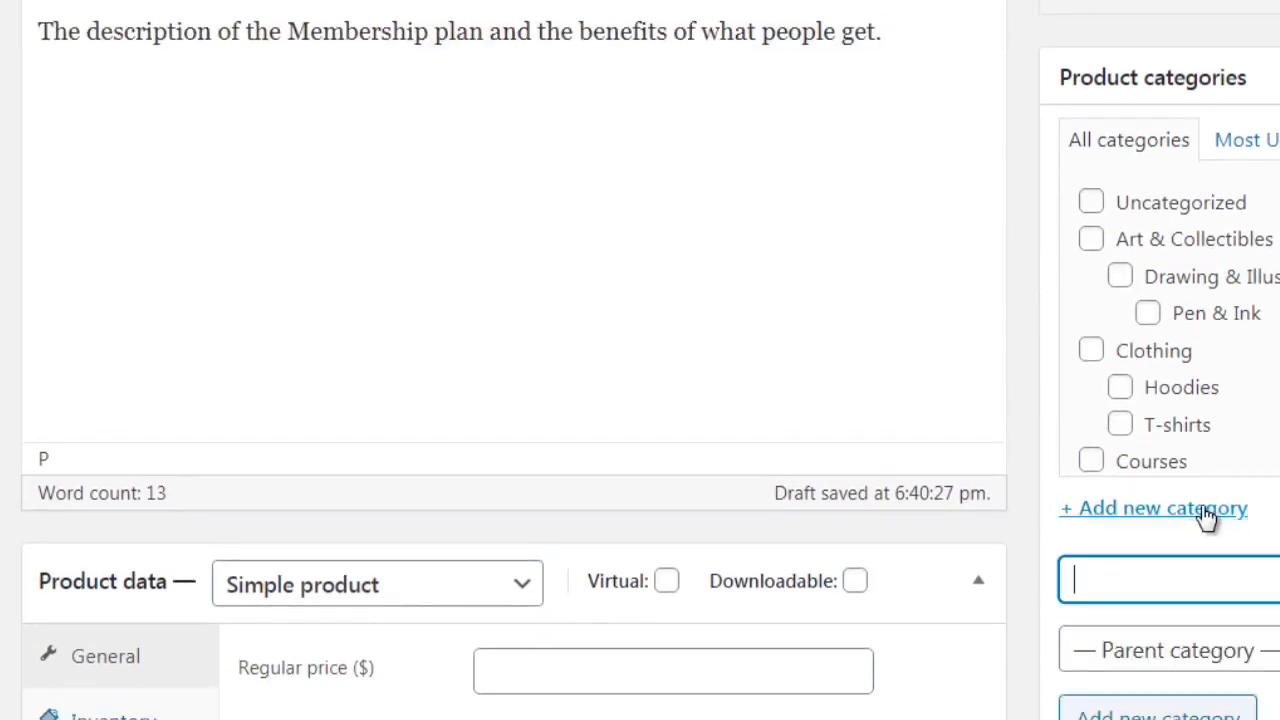
type("Membership")
type(" plans")
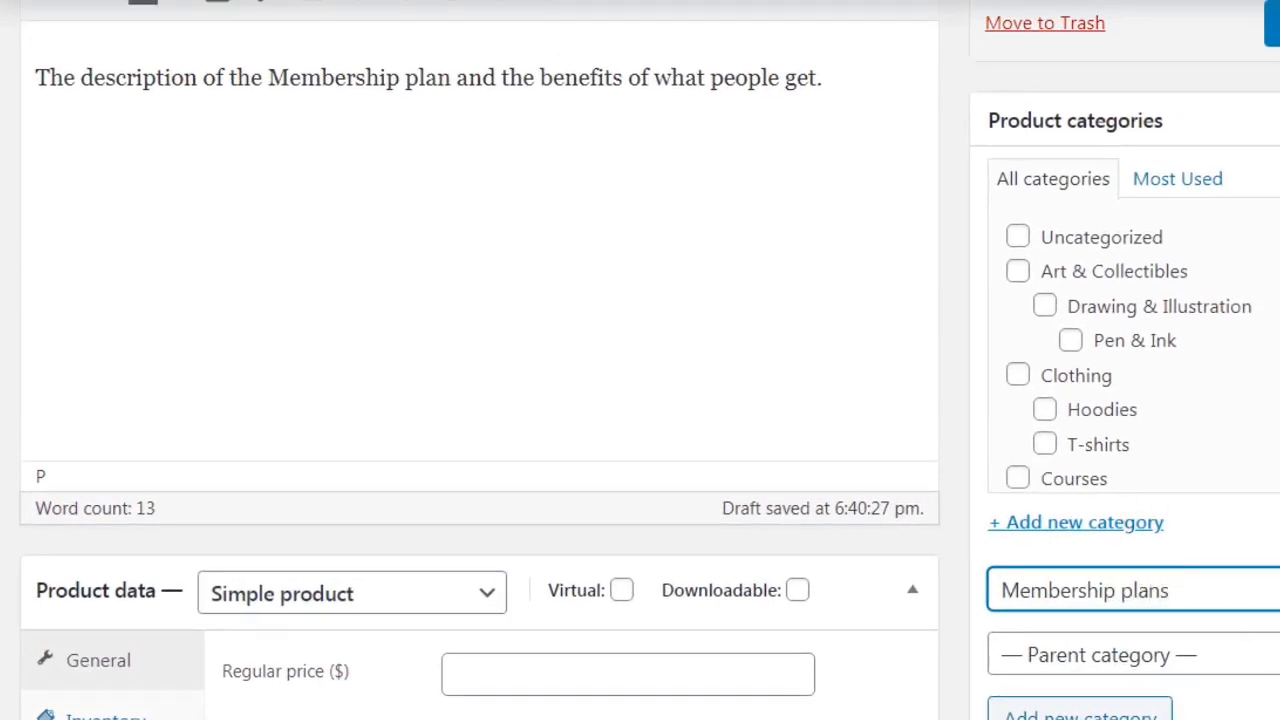
left_click(1276, 250)
Step: Keep the product type as Simple product and mark the product as virtual
scroll(640, 360, "down", 3)
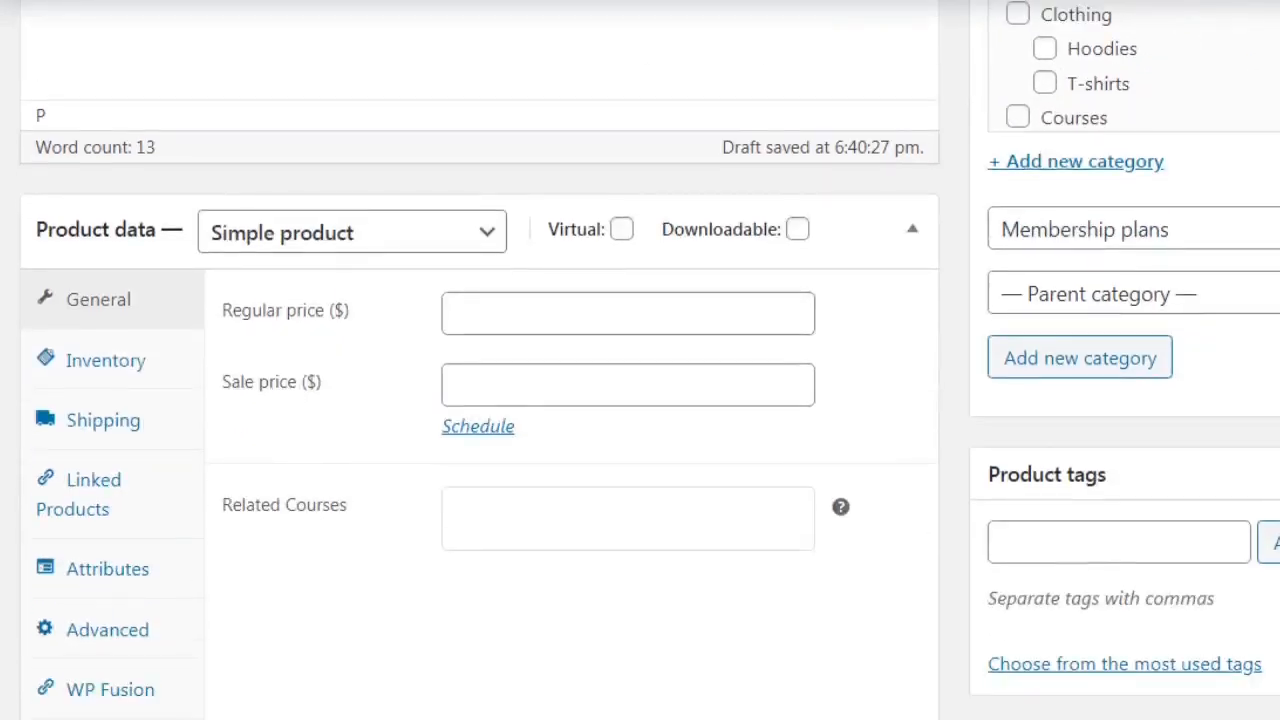
scroll(640, 360, "down", 2)
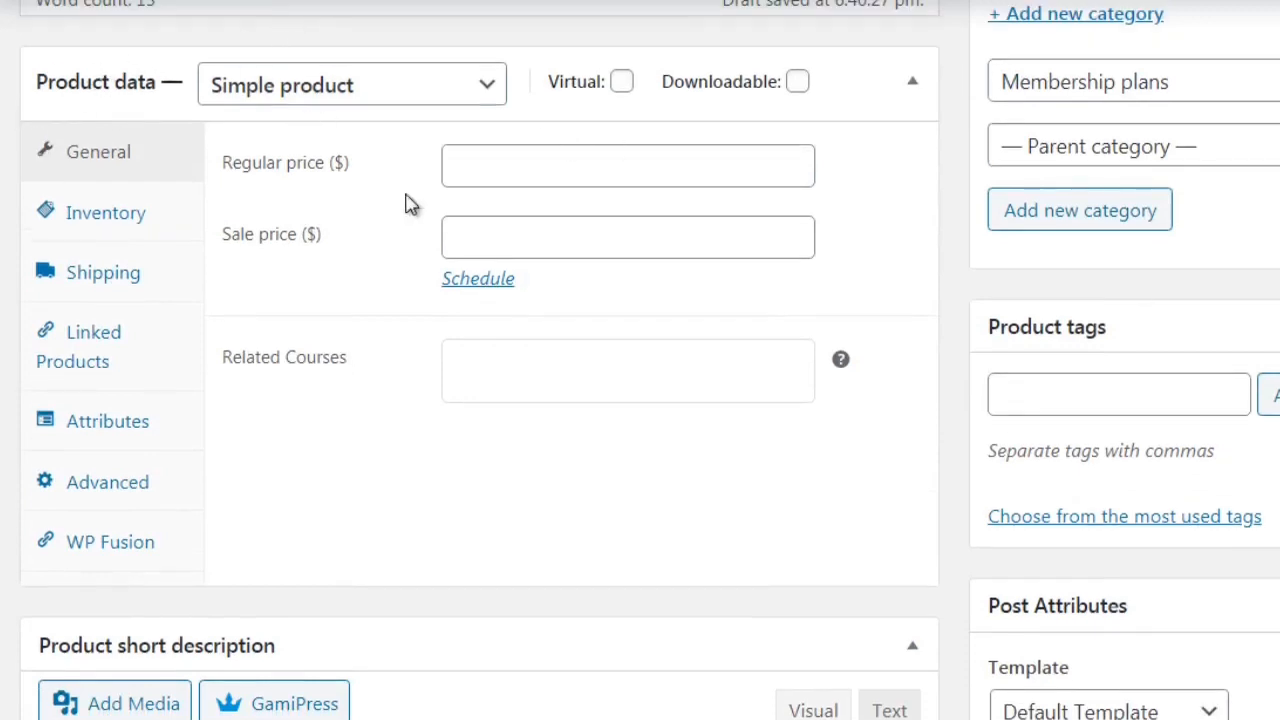
left_click(331, 88)
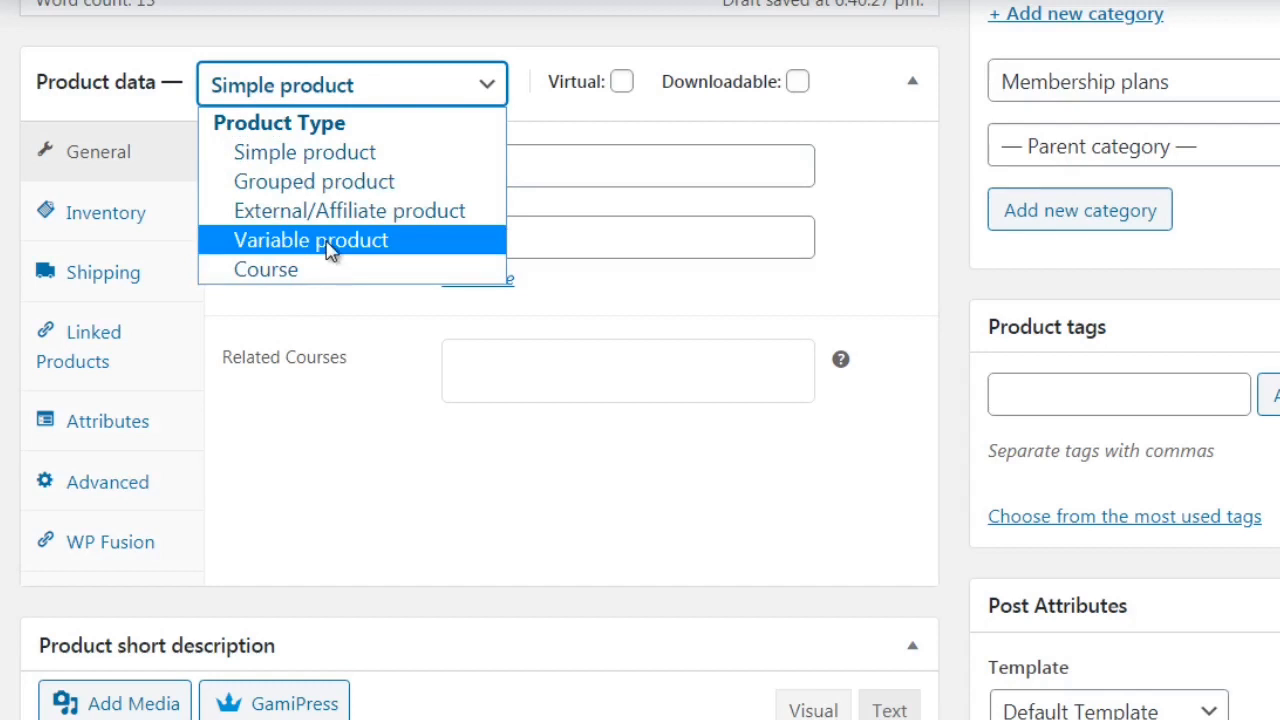
left_click(345, 157)
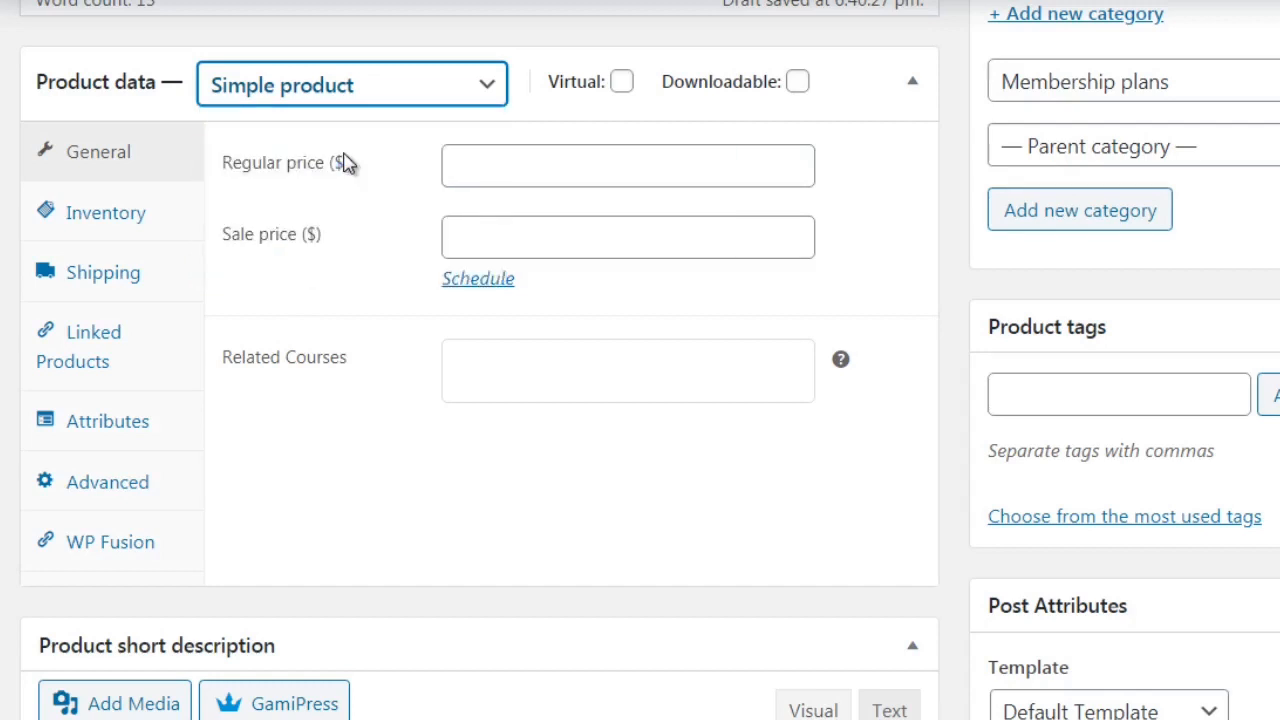
left_click(621, 84)
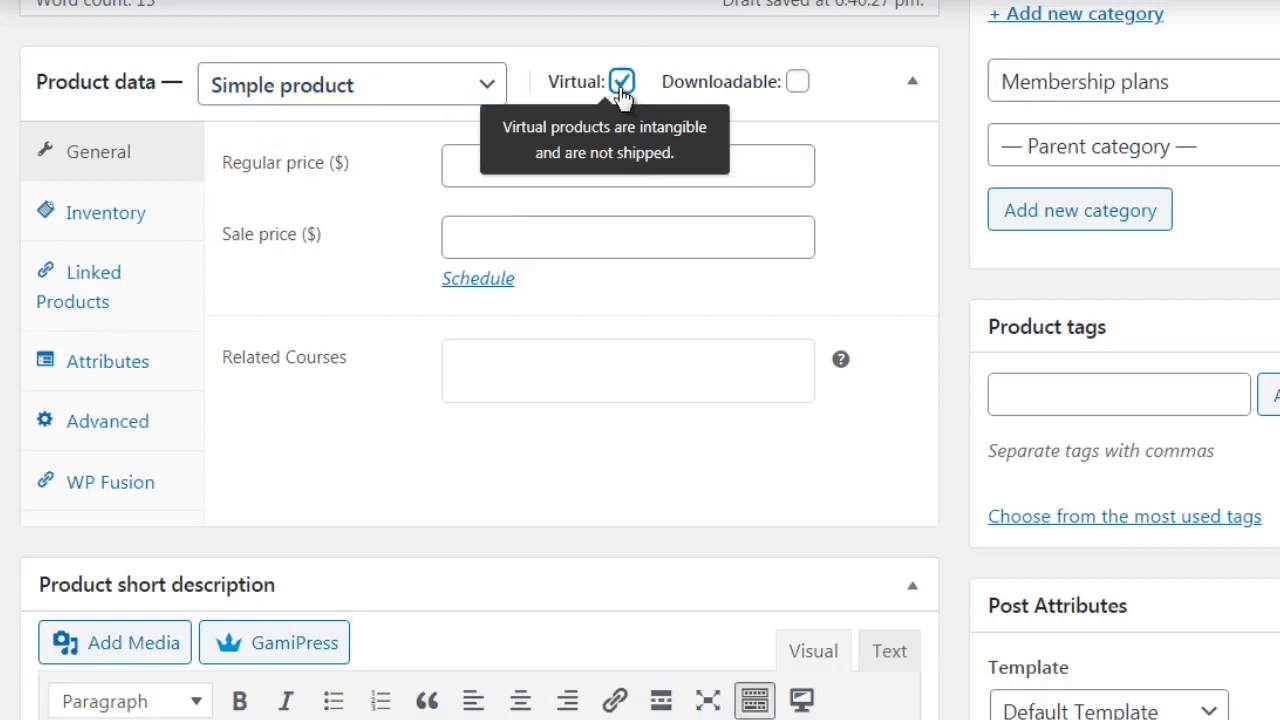
Step: Set the product's regular price to 197 and its sale price to 97
left_click(483, 163)
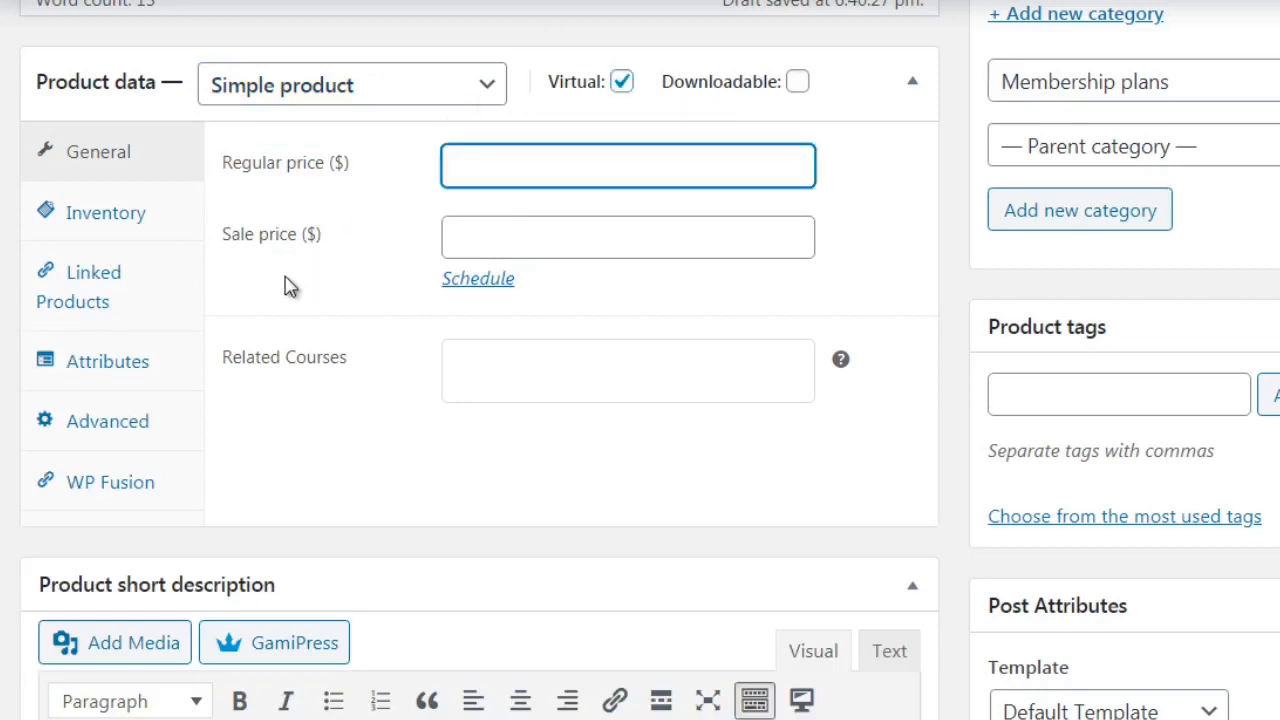
type("$")
key("BackSpace")
type("197")
key("Tab")
type("97")
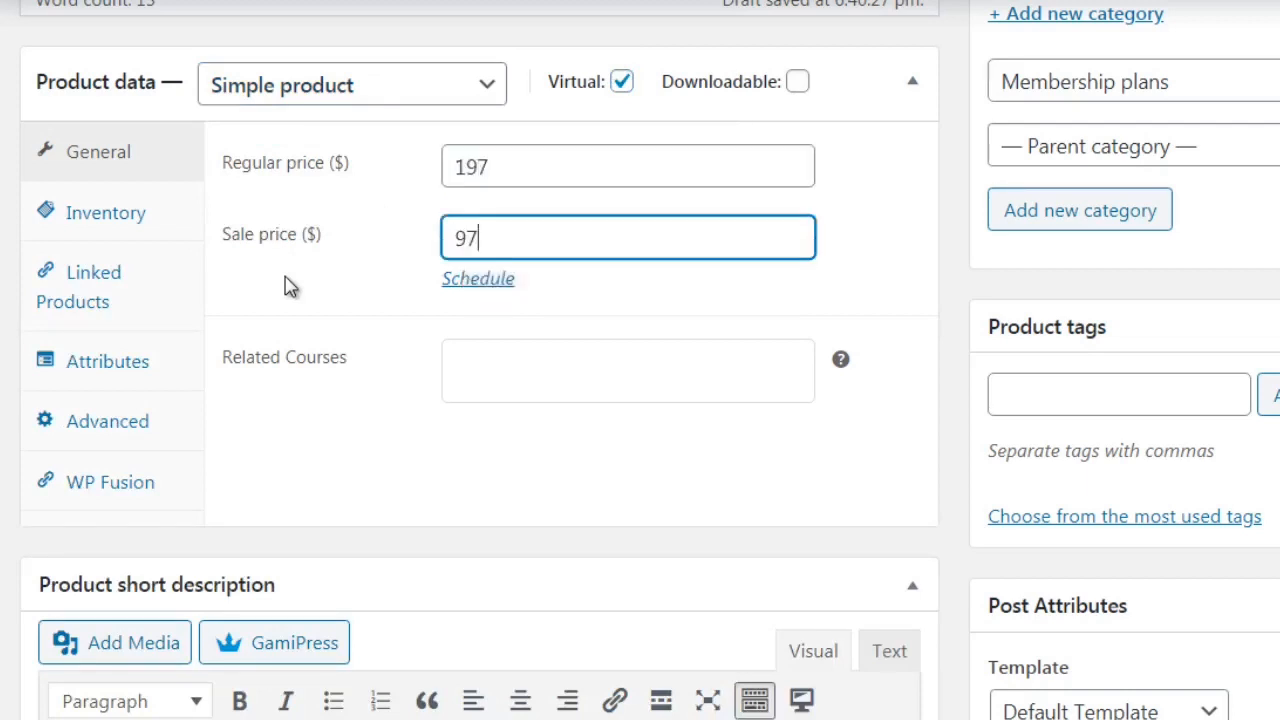
left_click(210, 232)
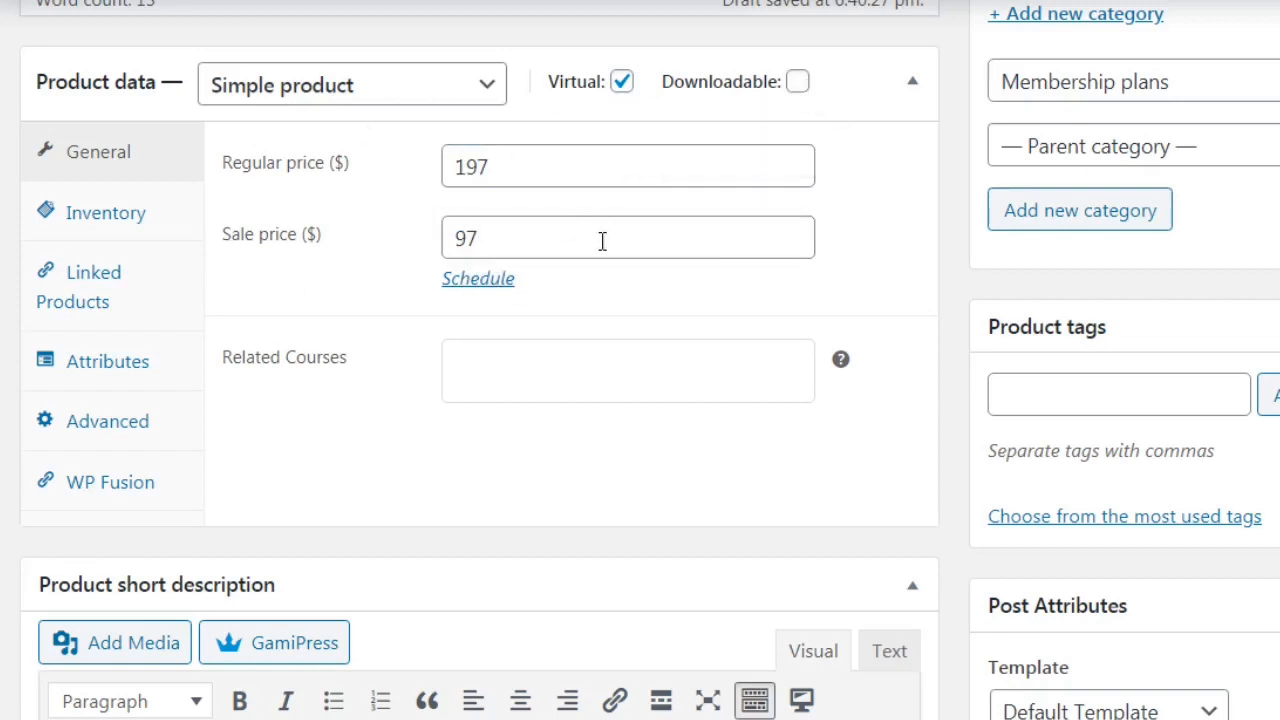
left_click(457, 237)
double_click(457, 238)
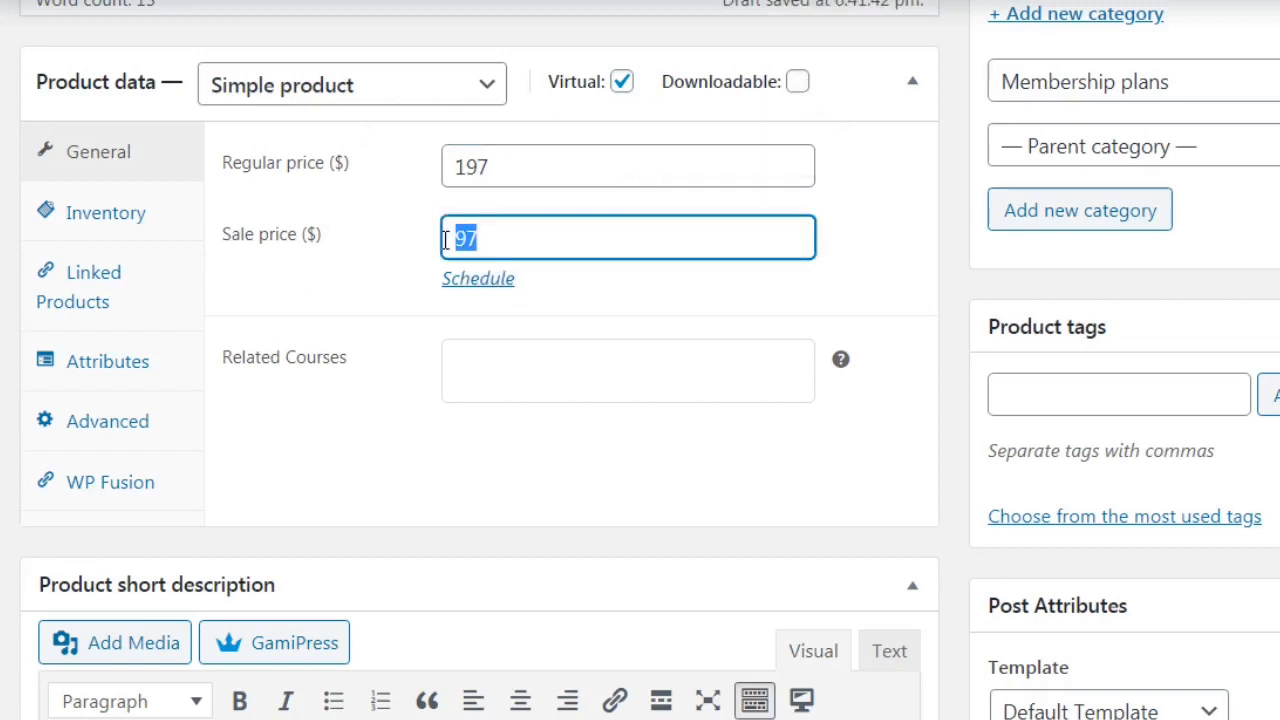
left_click_drag(497, 170, 429, 186)
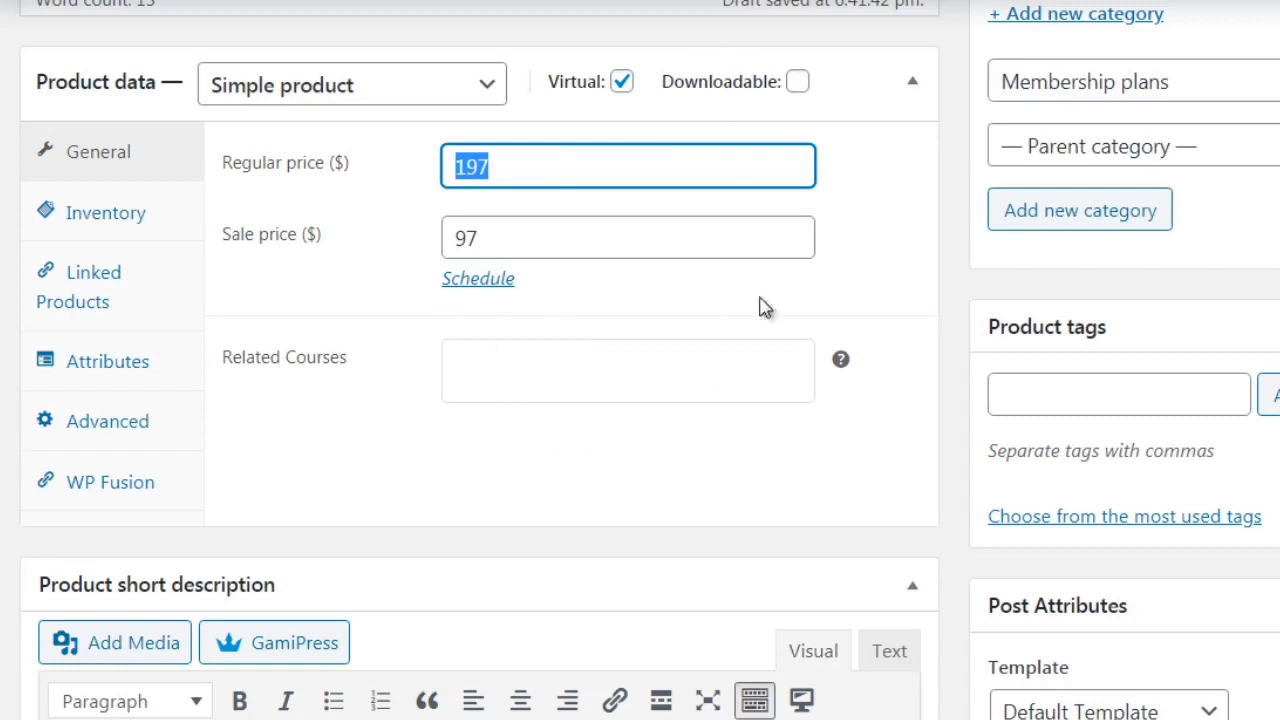
left_click(960, 241)
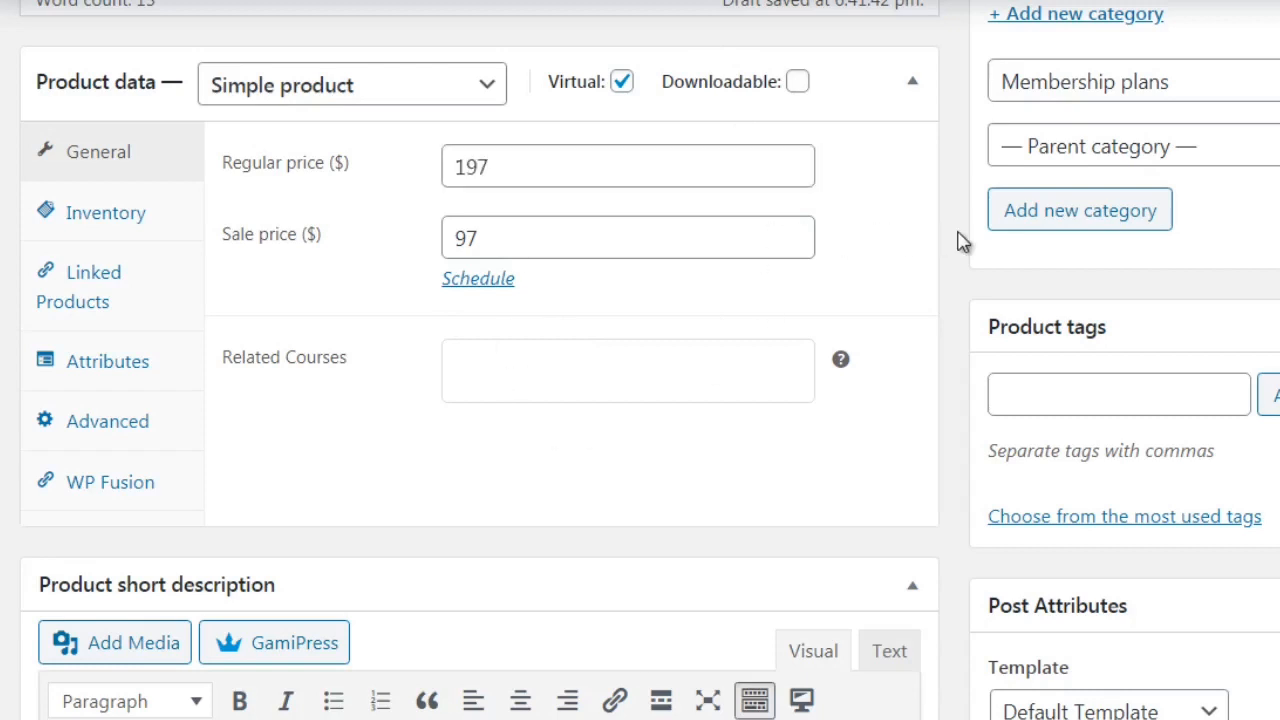
Step: Review the product's Inventory, Linked Products, Attributes and Advanced options
left_click(165, 228)
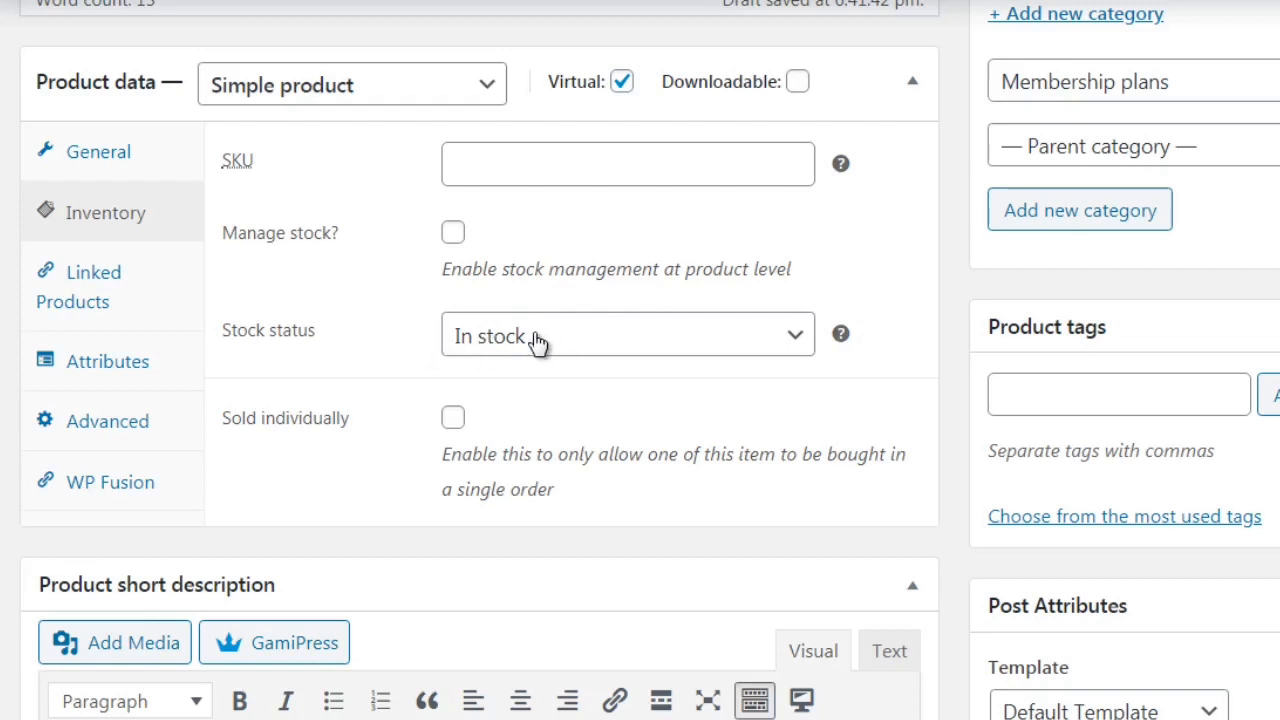
left_click(138, 303)
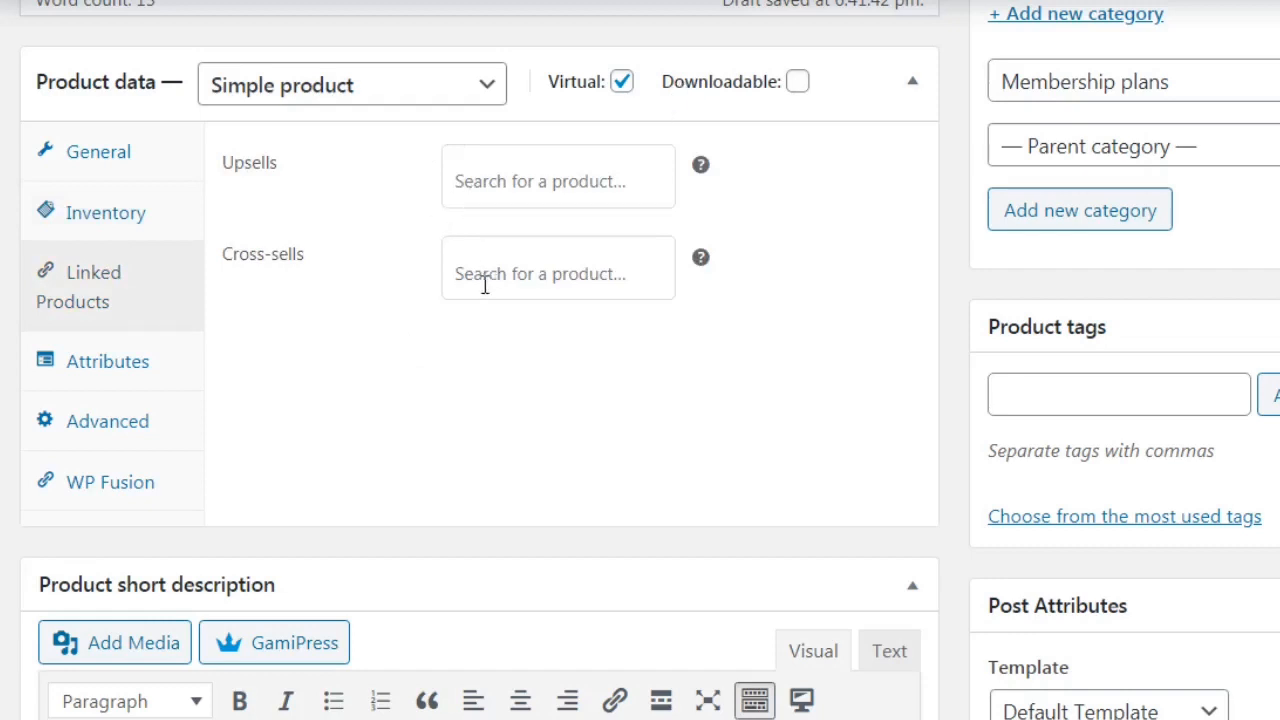
left_click(185, 377)
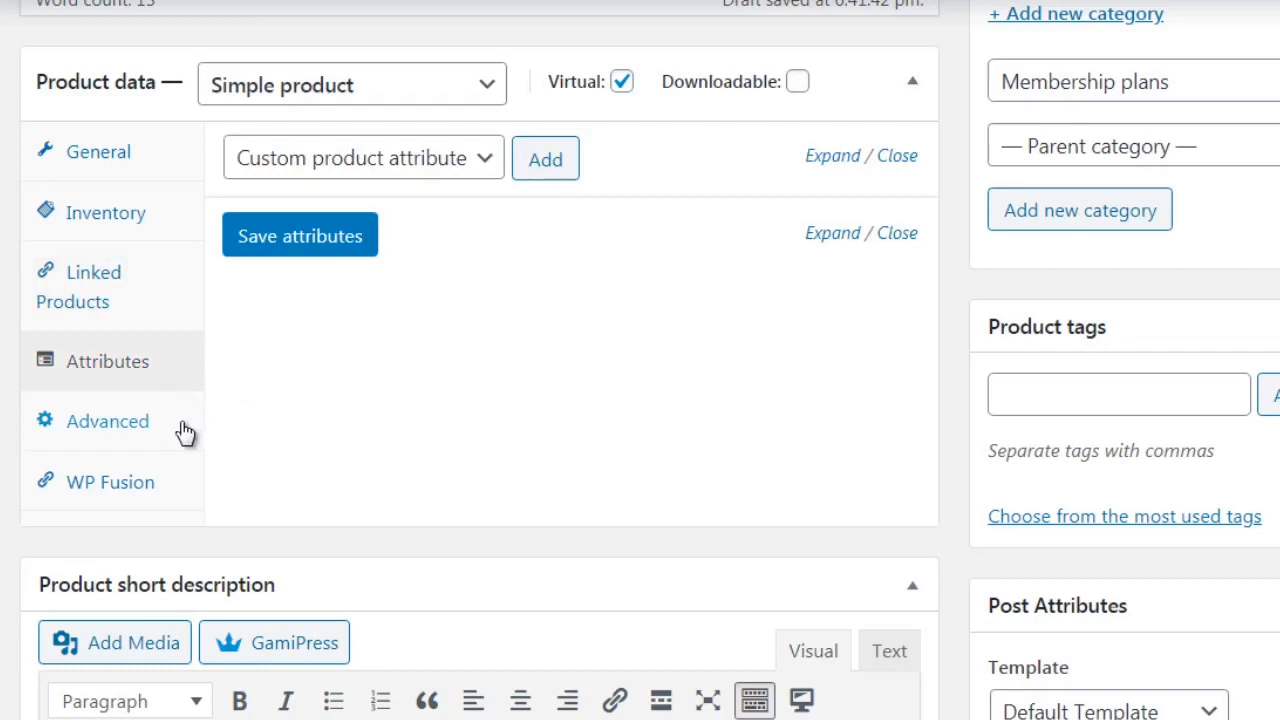
left_click(185, 432)
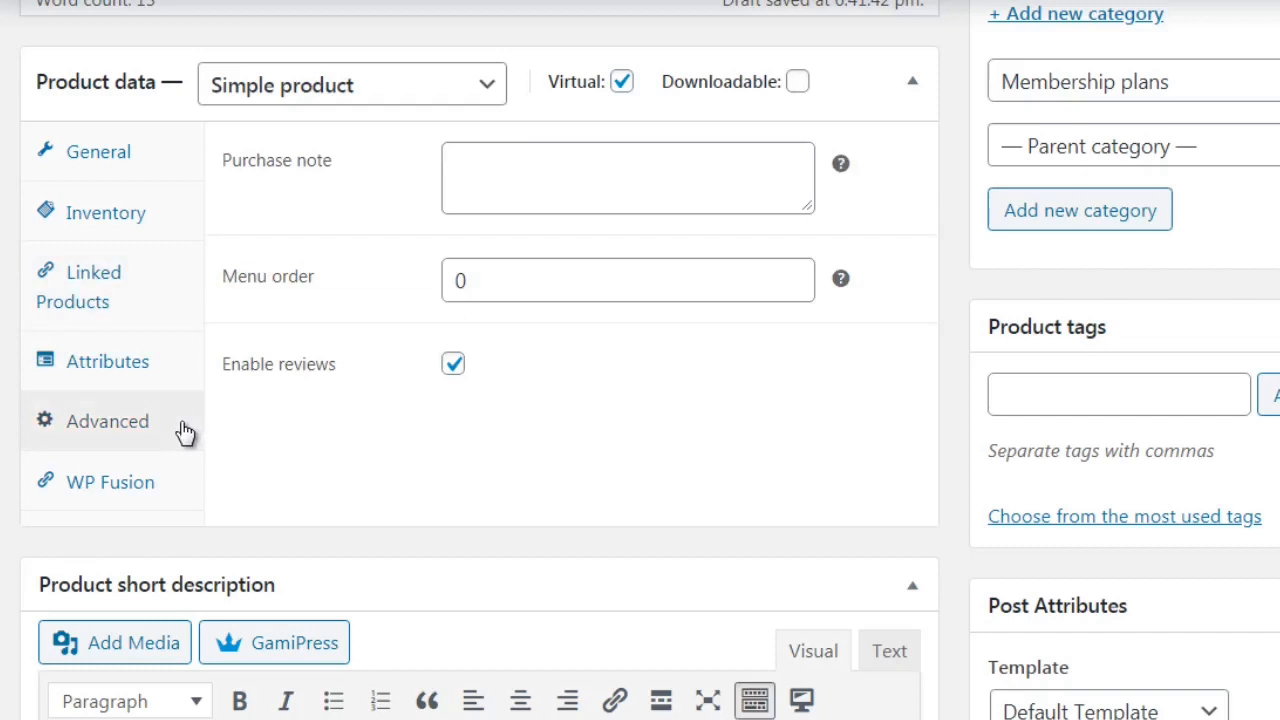
Step: Copy the product's main description text into its short description
left_click(510, 180)
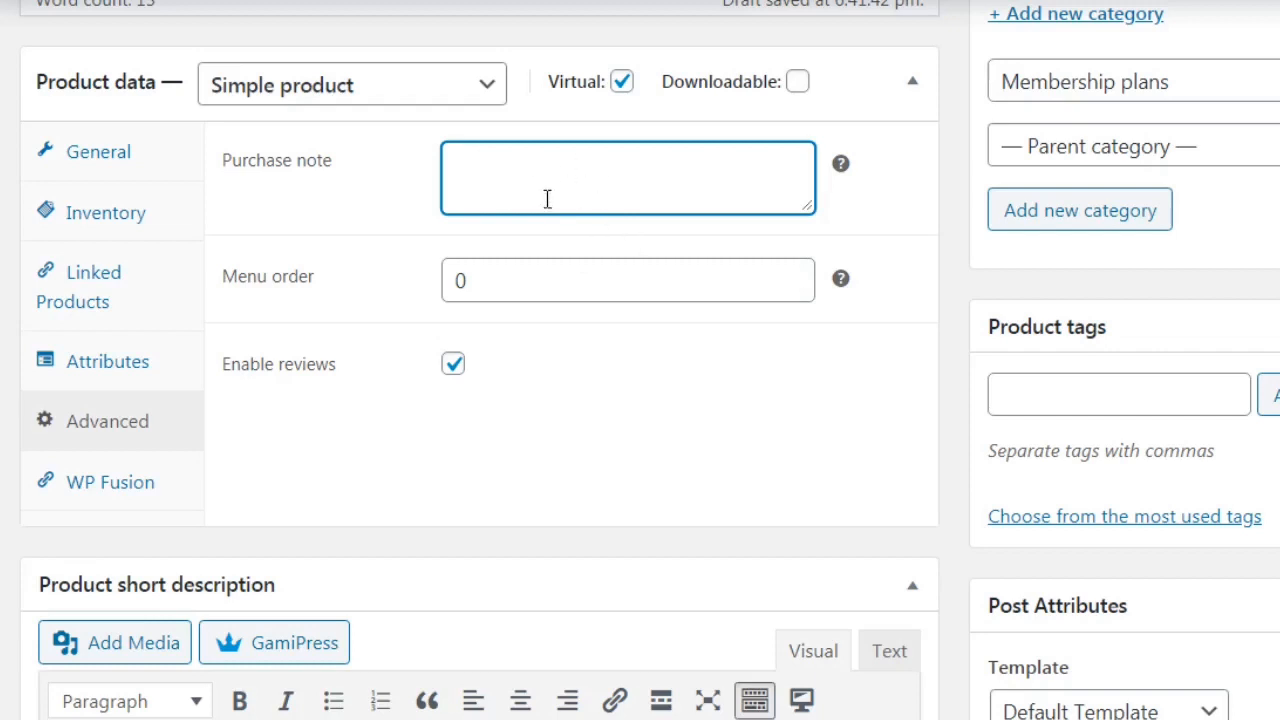
scroll(871, 91, "up", 5)
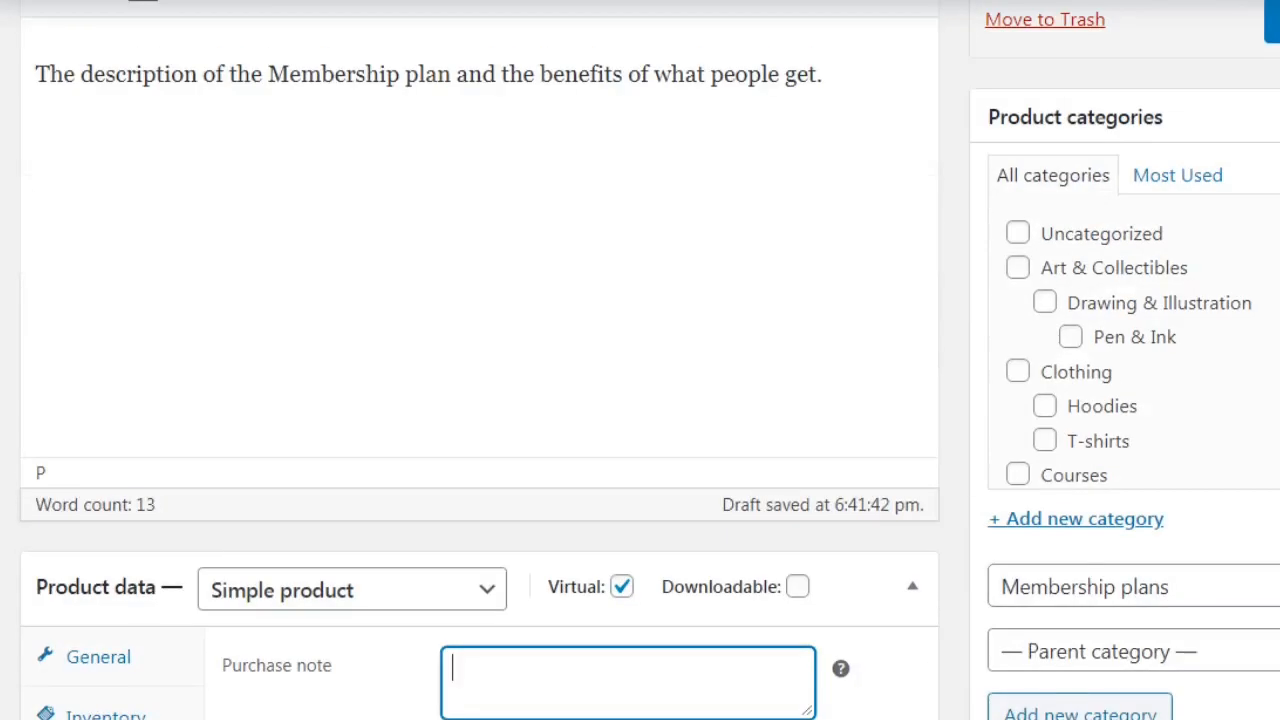
left_click(871, 91)
key("ctrl+a")
key("ctrl+c")
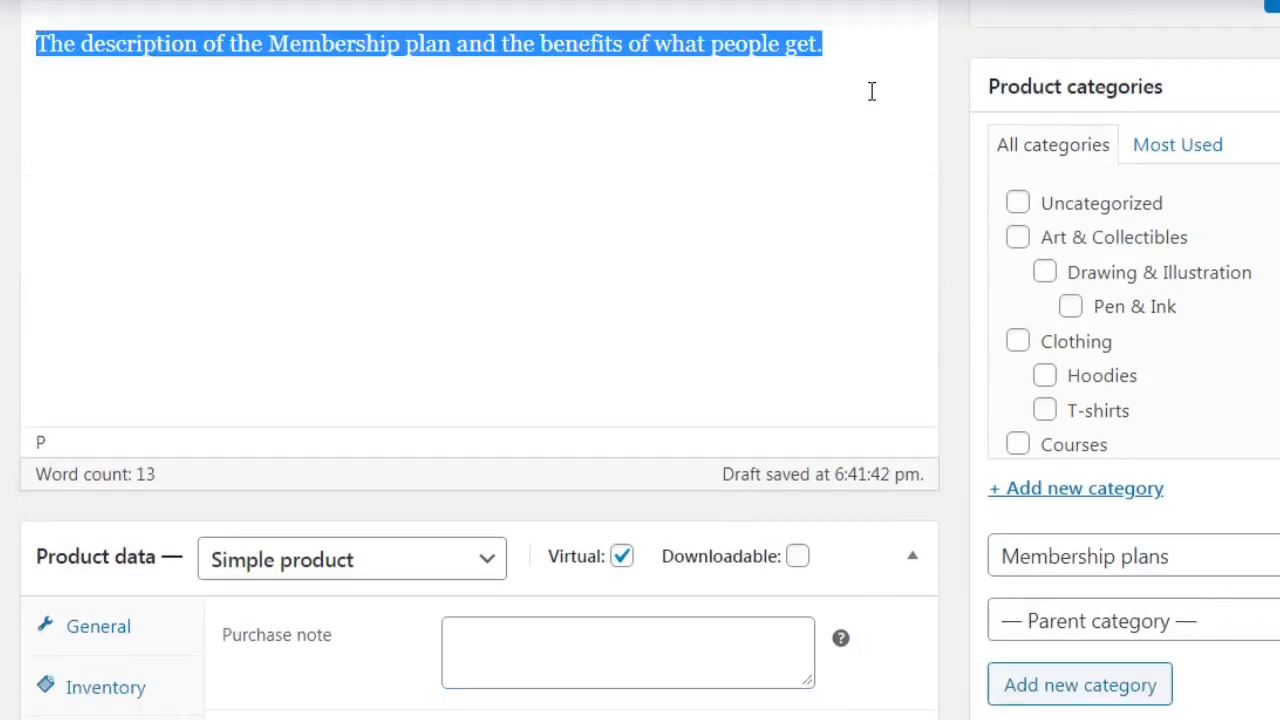
scroll(649, 360, "up", 3)
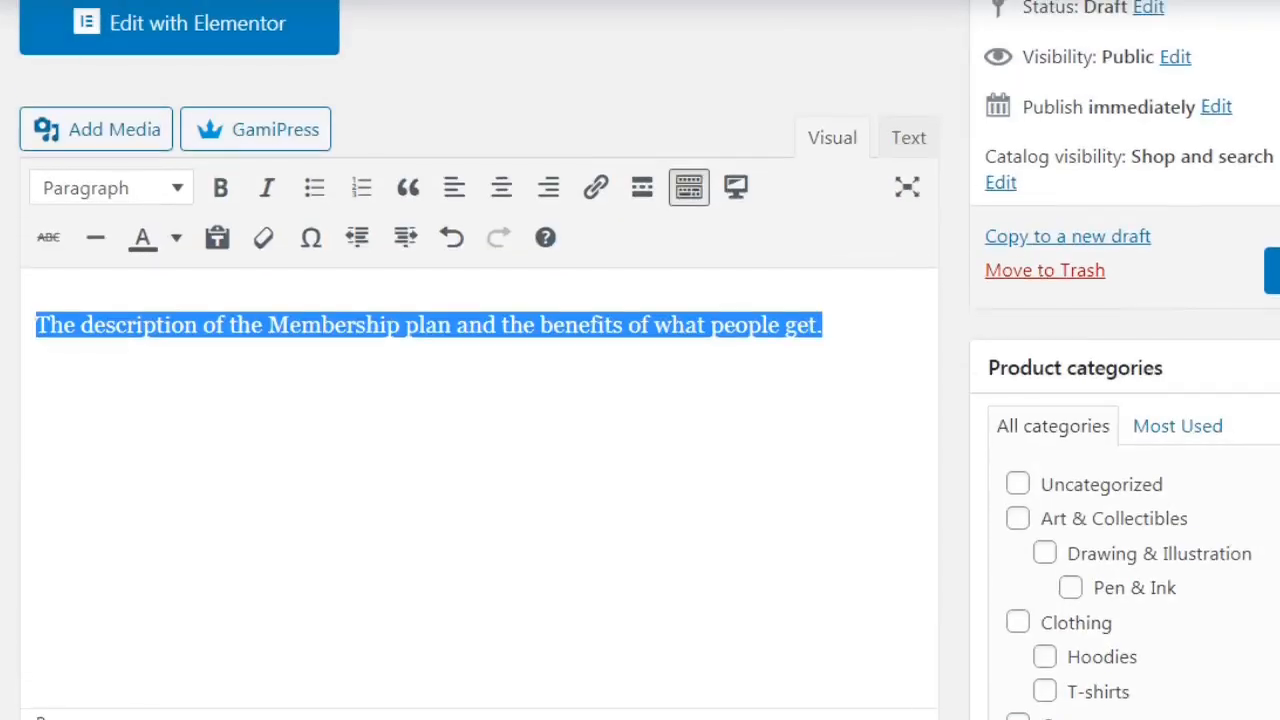
scroll(649, 360, "down", 12)
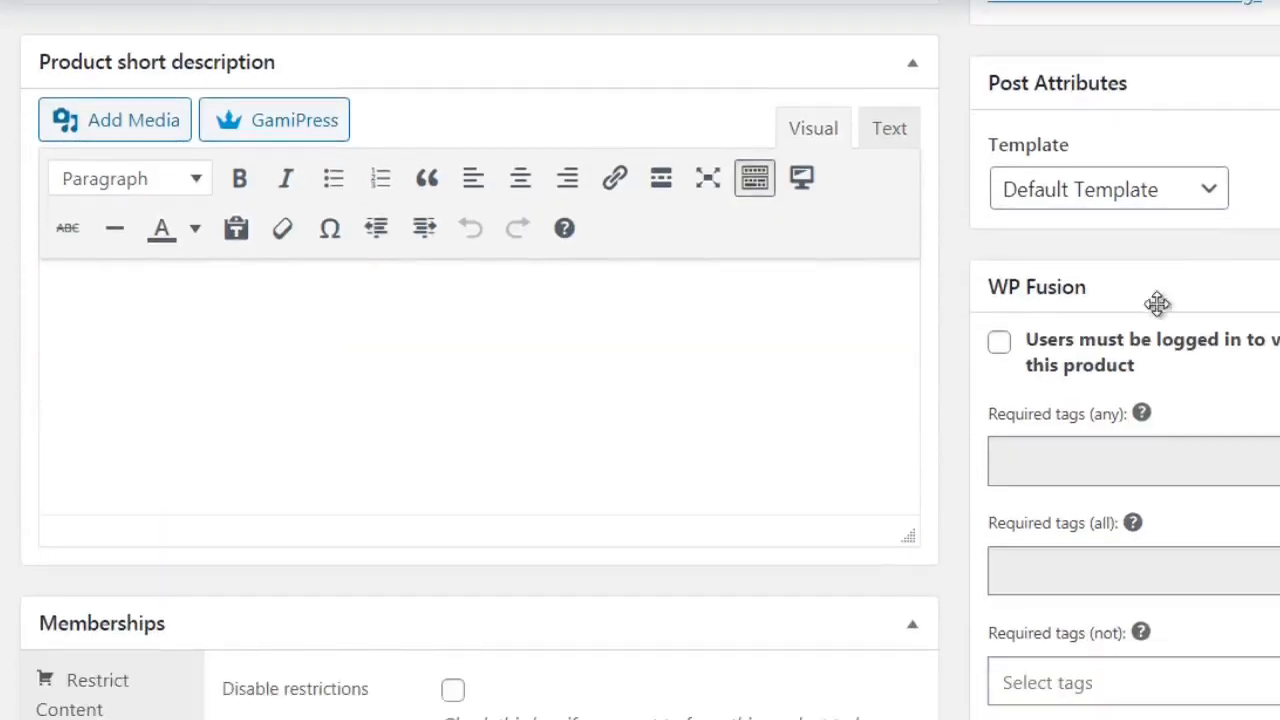
left_click(658, 395)
key("ctrl+v")
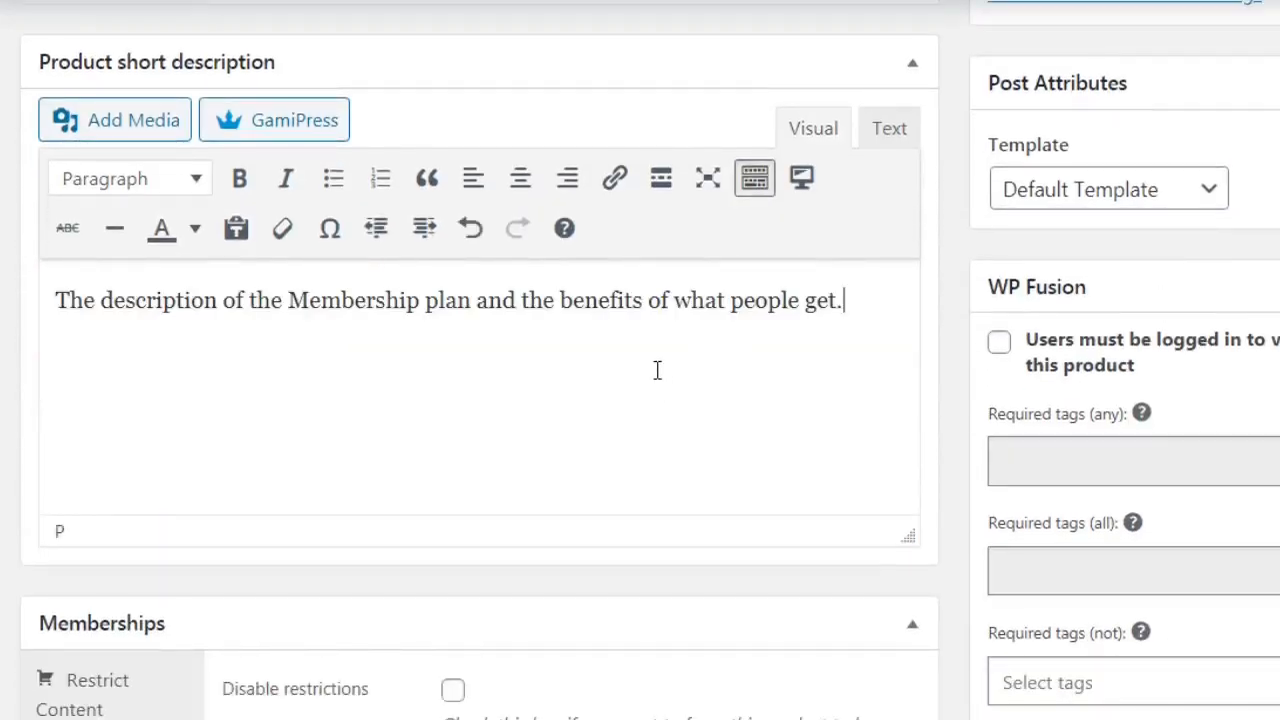
Step: Add a membership restriction rule to the product for the "Premium - $97 one time fee (all access pass)" plan and mark the rule as selected
scroll(1137, 300, "down", 3)
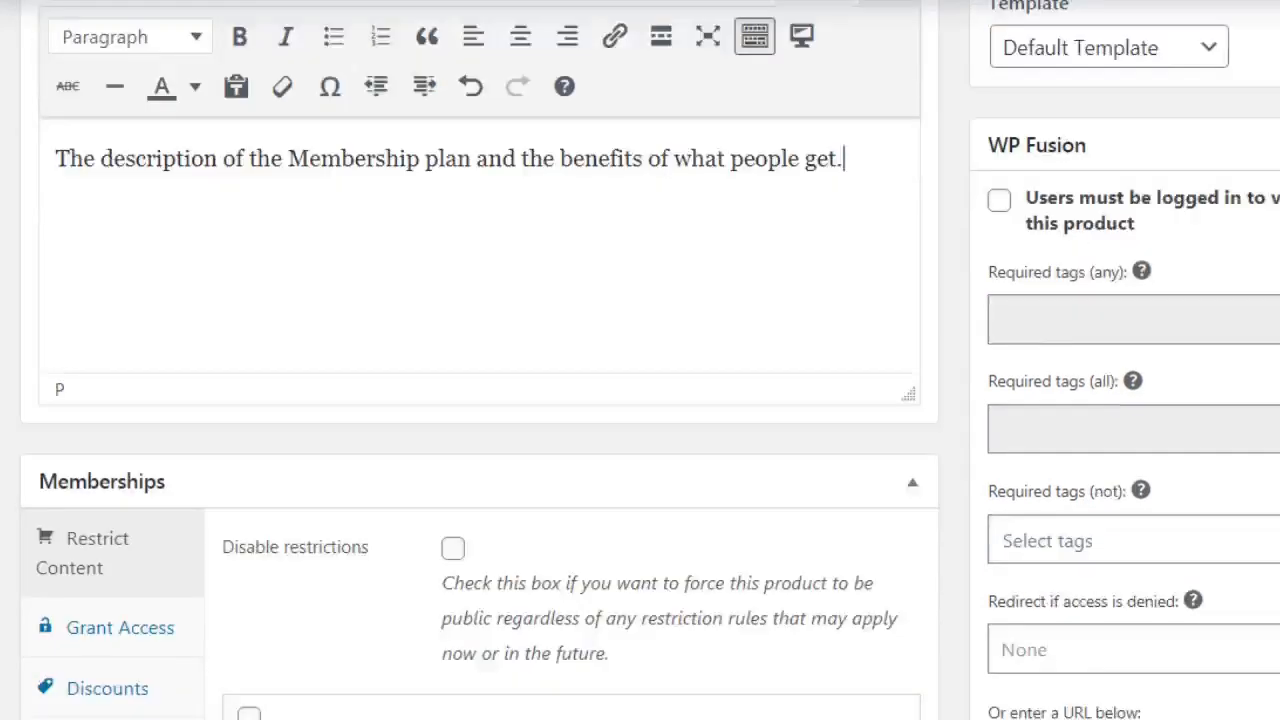
scroll(1043, 200, "up", 3)
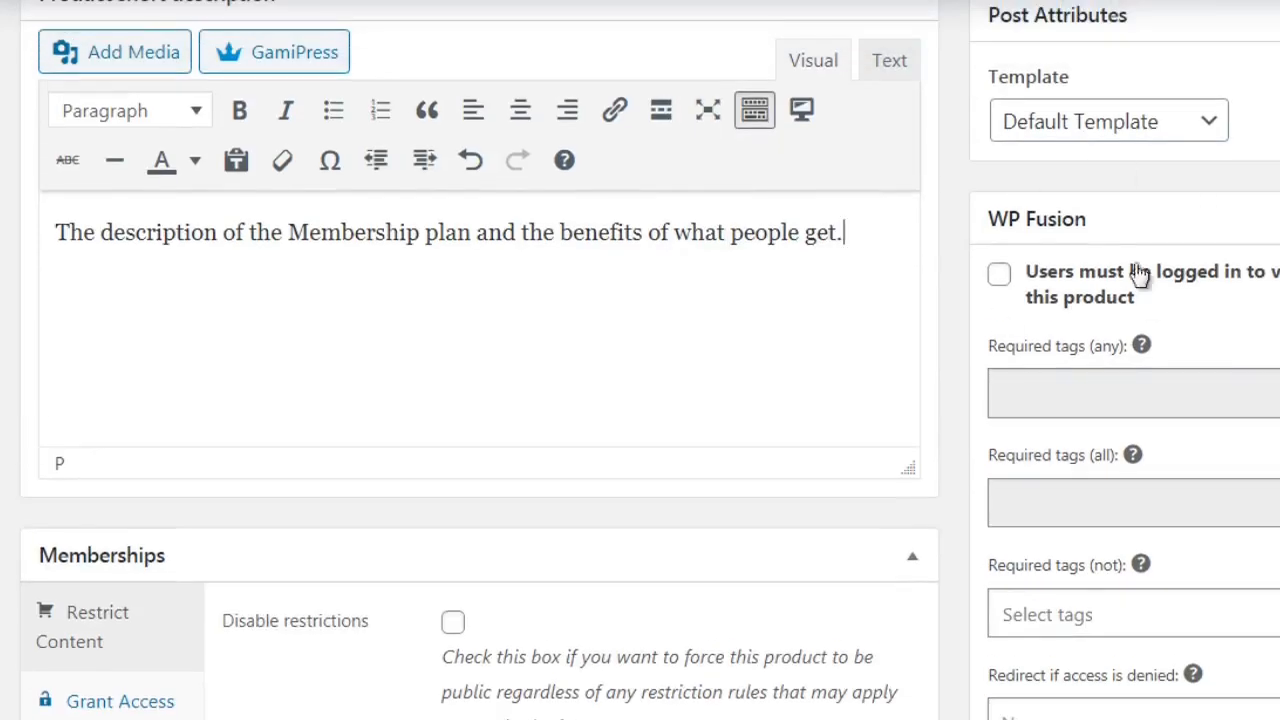
scroll(640, 360, "down", 3)
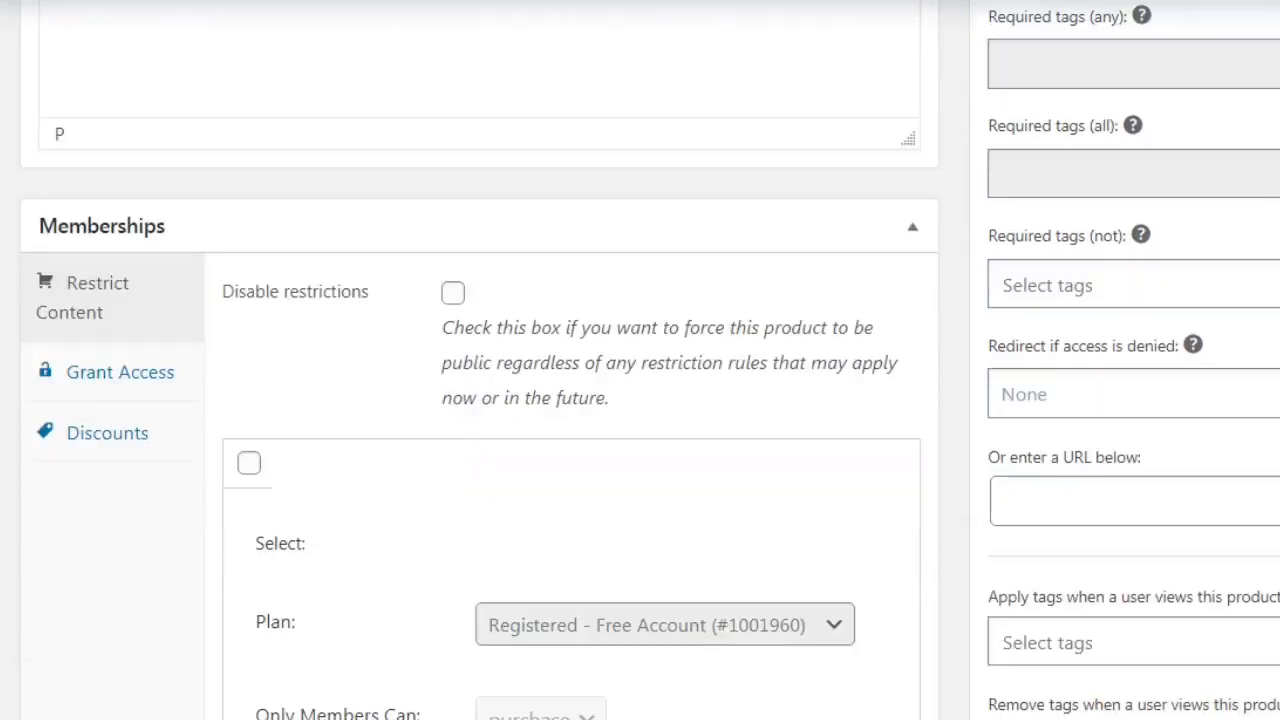
scroll(480, 360, "down", 1)
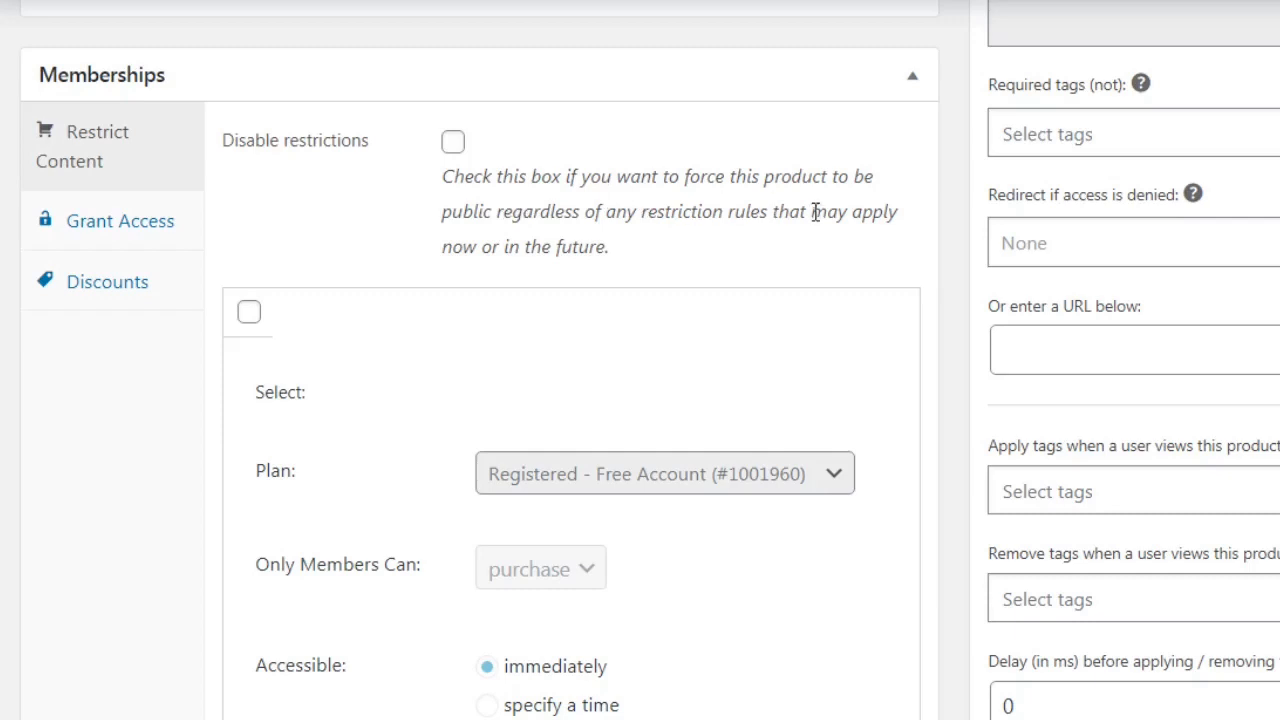
scroll(898, 218, "down", 2)
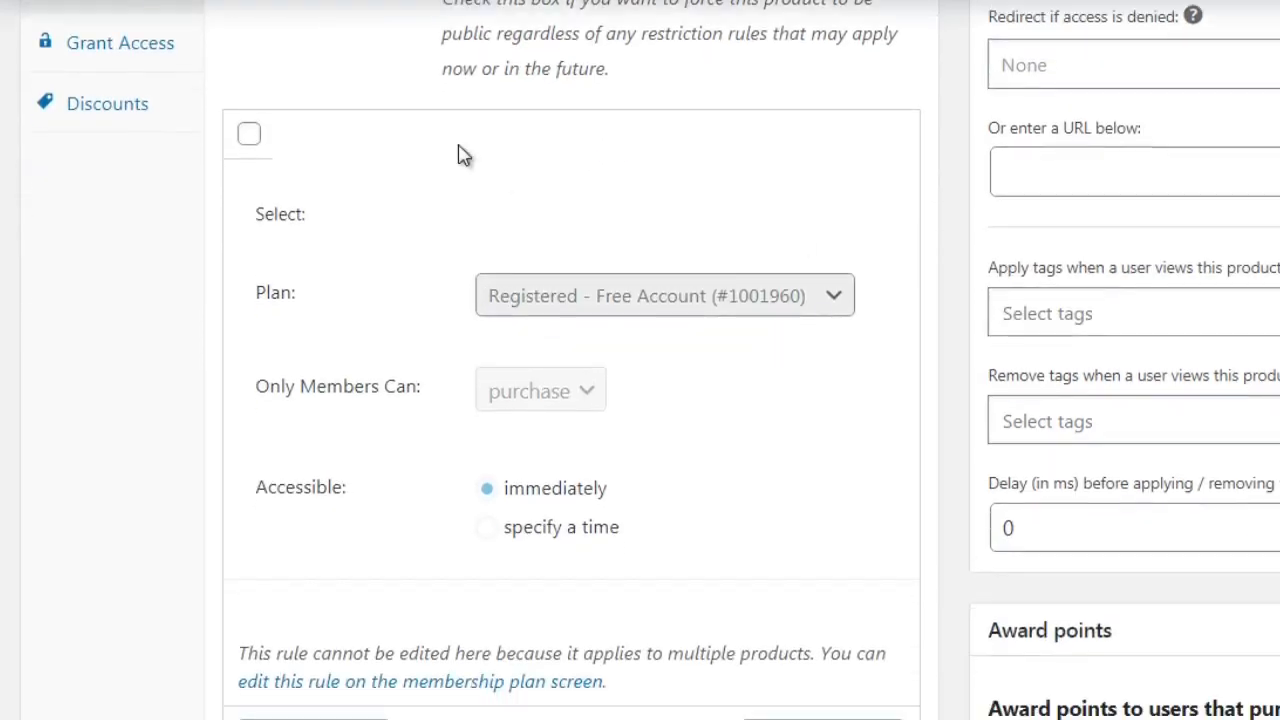
left_click(249, 136)
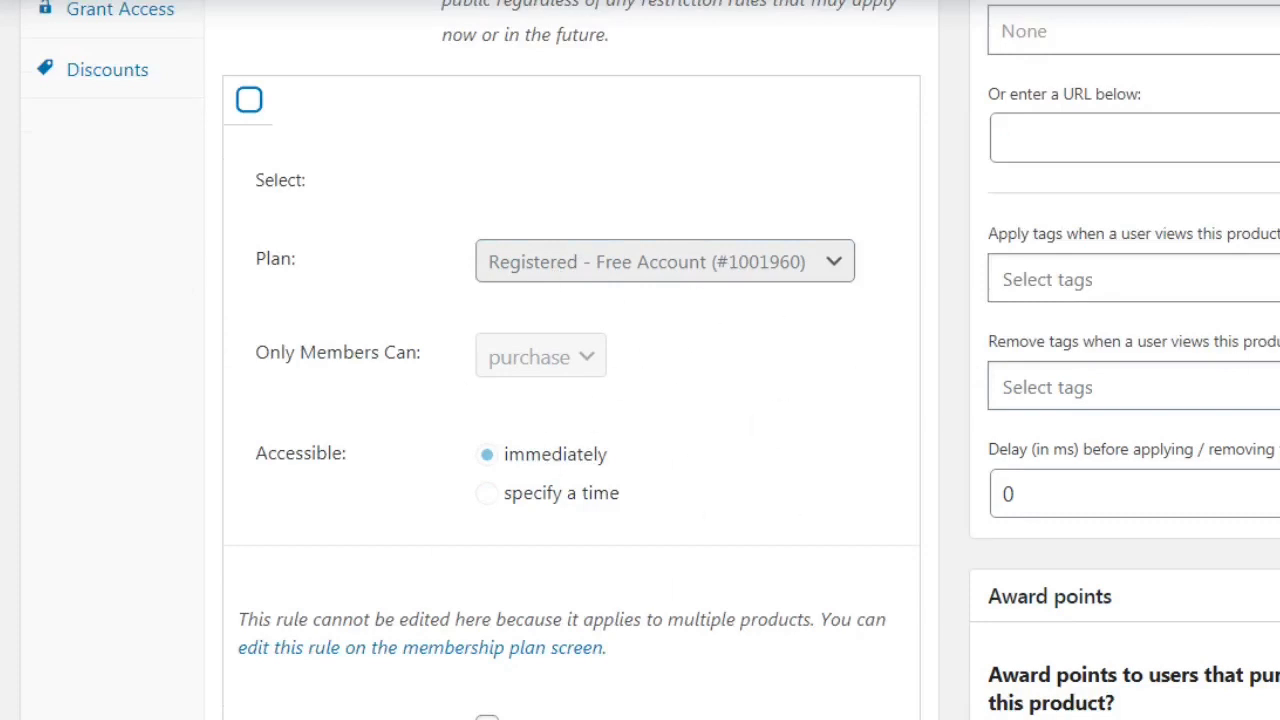
scroll(640, 360, "down", 5)
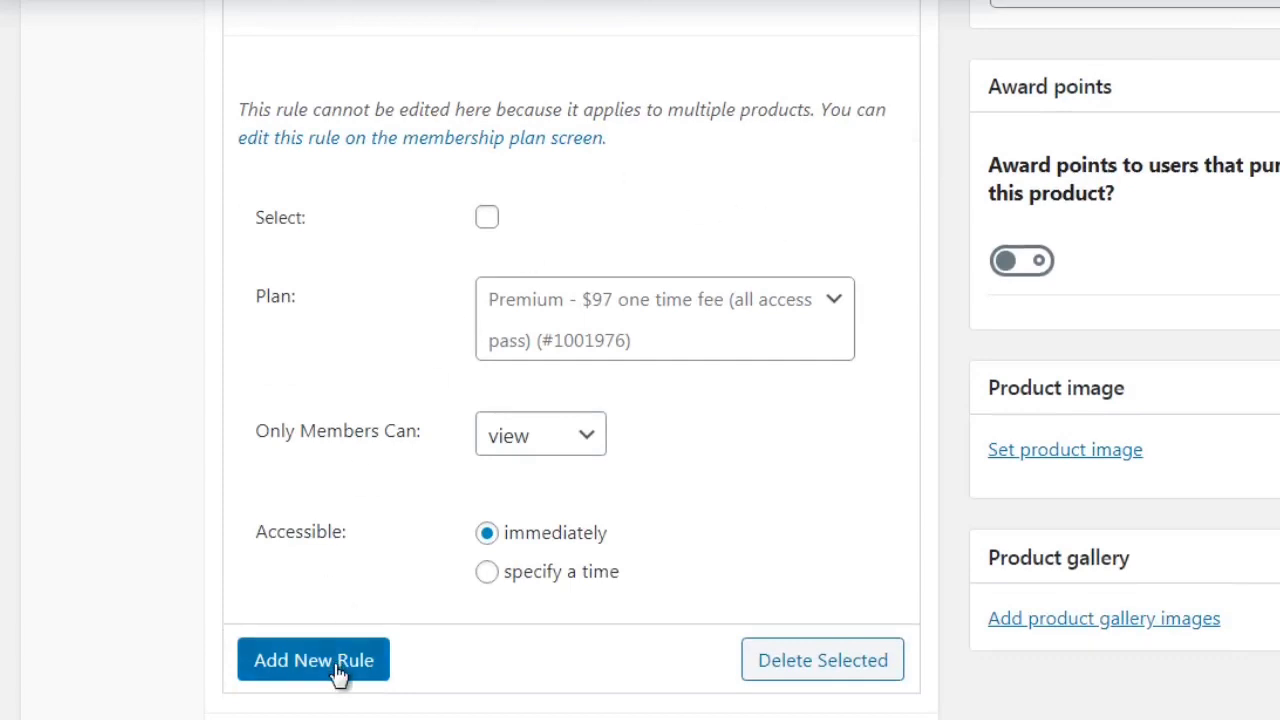
left_click(487, 217)
left_click(586, 337)
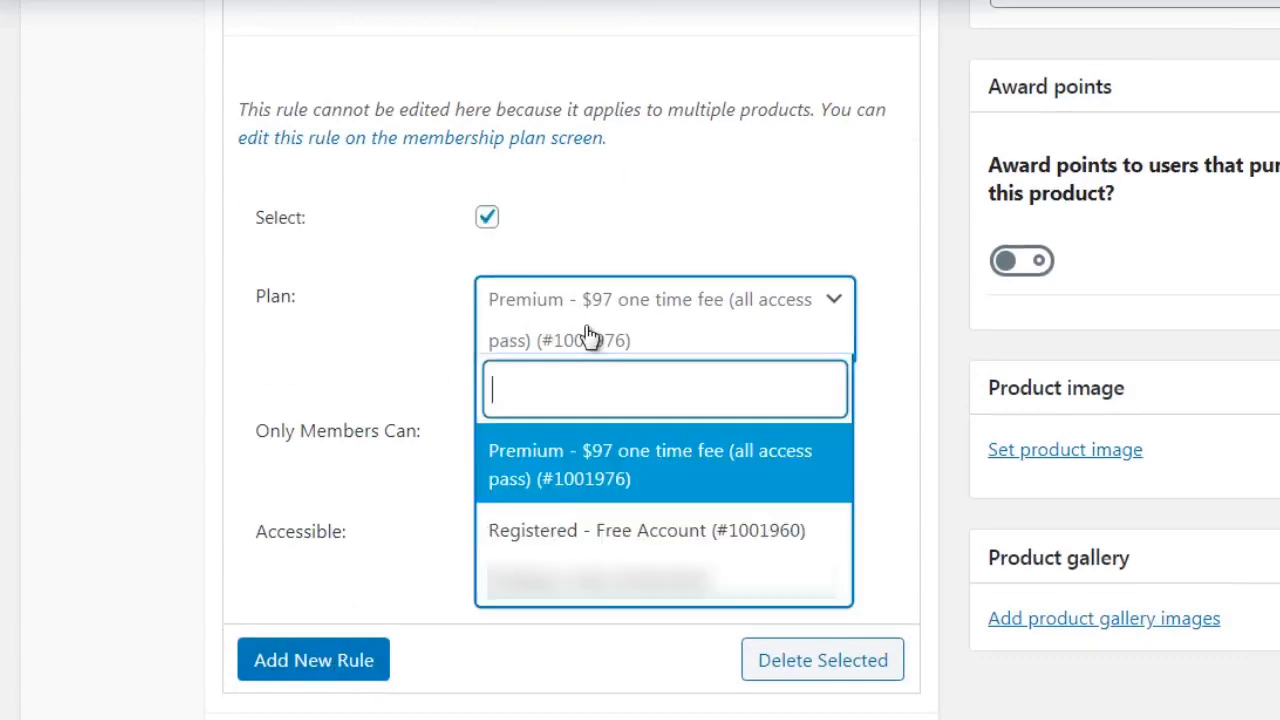
left_click(404, 337)
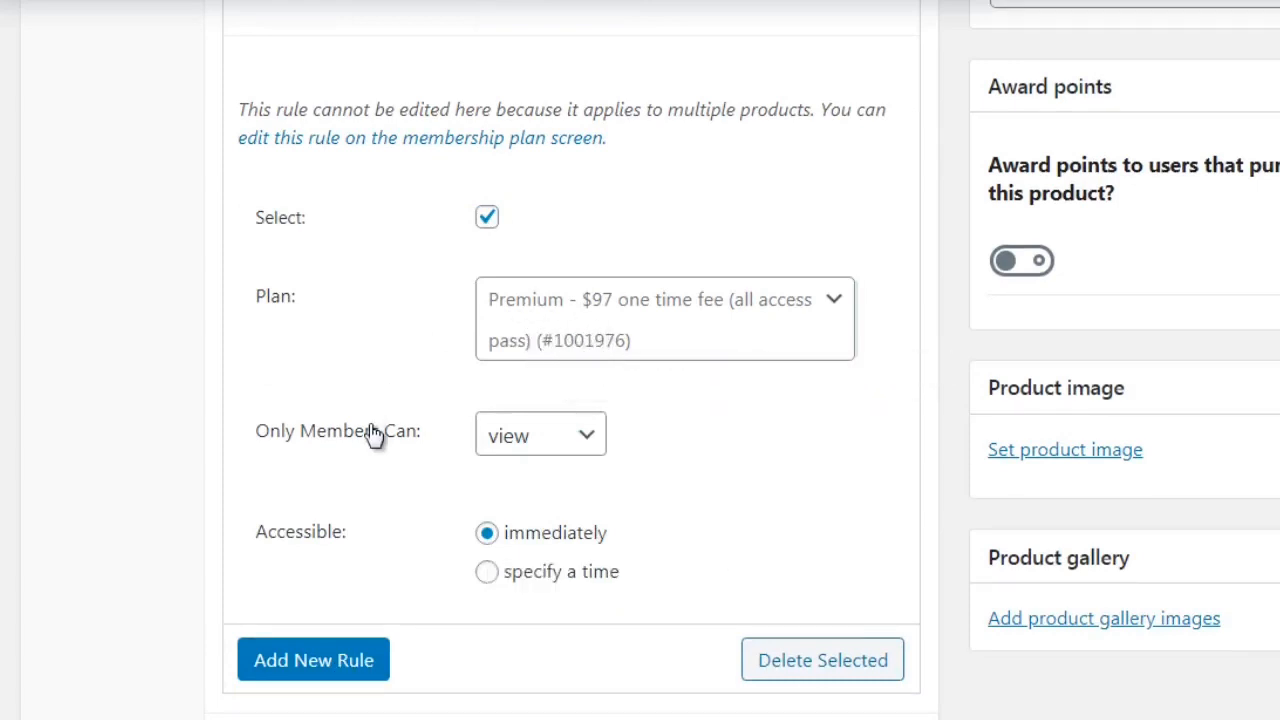
Step: Try the purchase option for what only members can do in the new rule, and return it to view
left_click(522, 447)
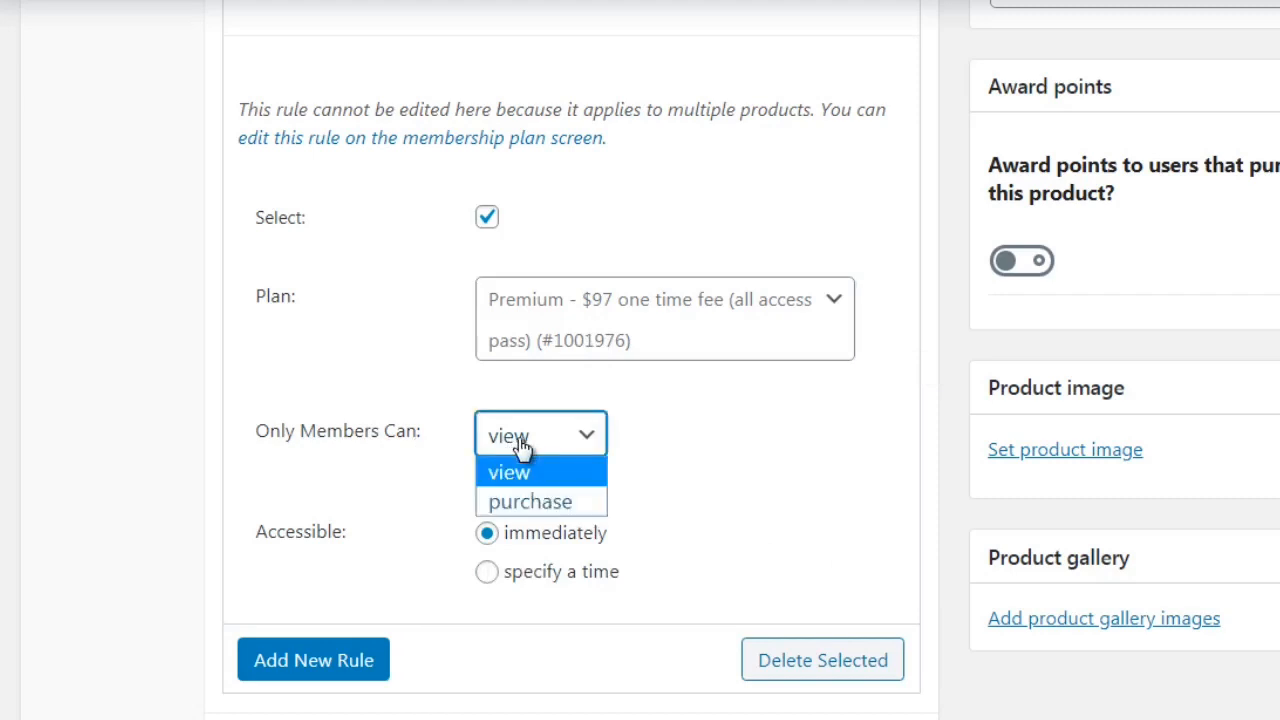
left_click(528, 502)
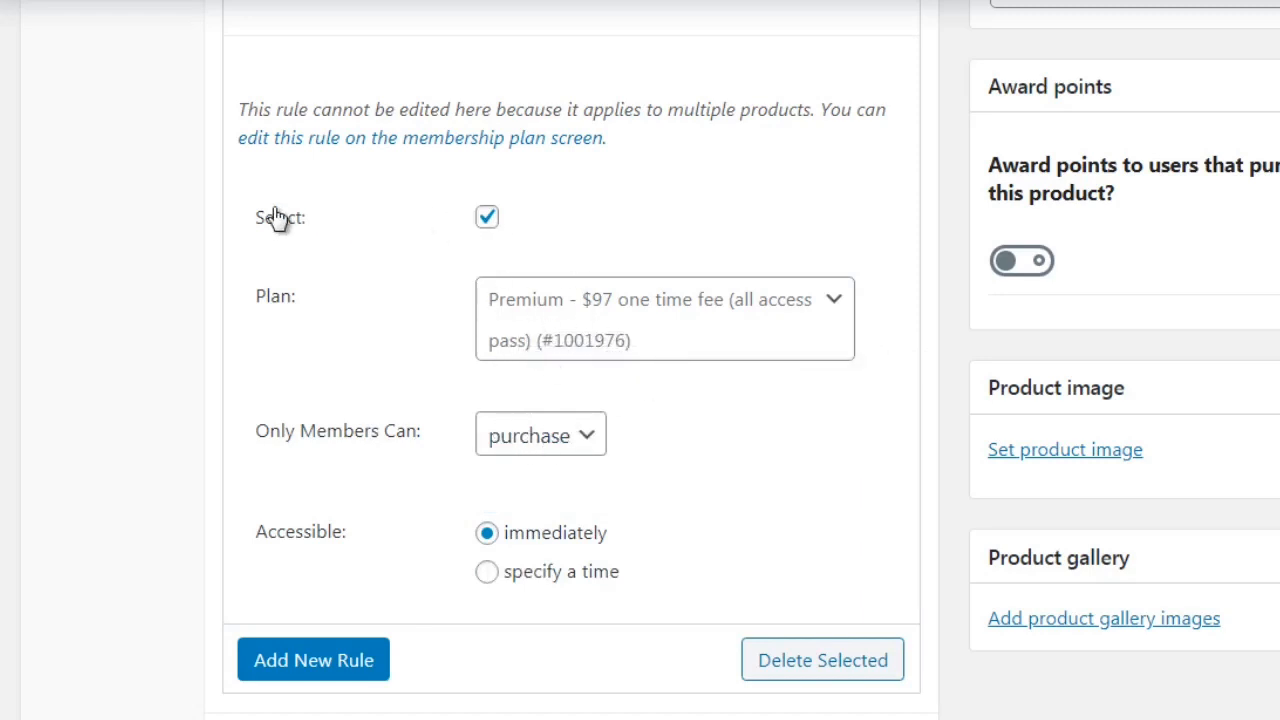
left_click(550, 438)
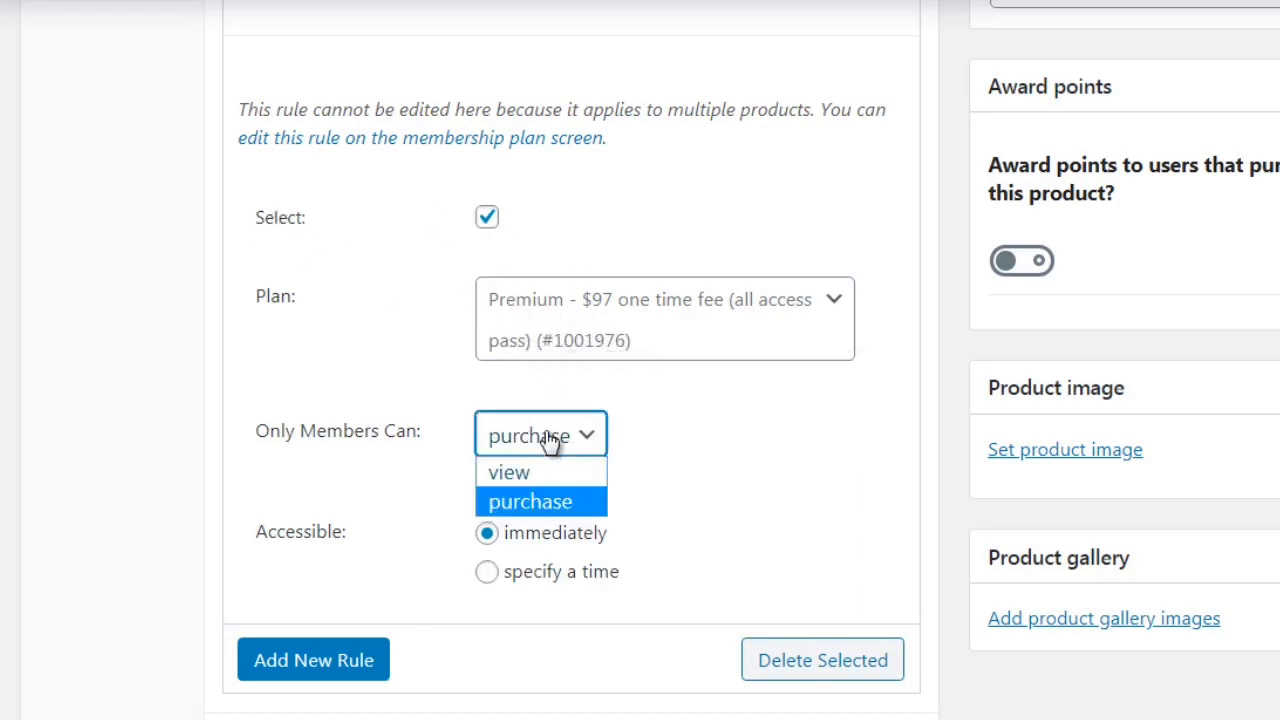
left_click(550, 474)
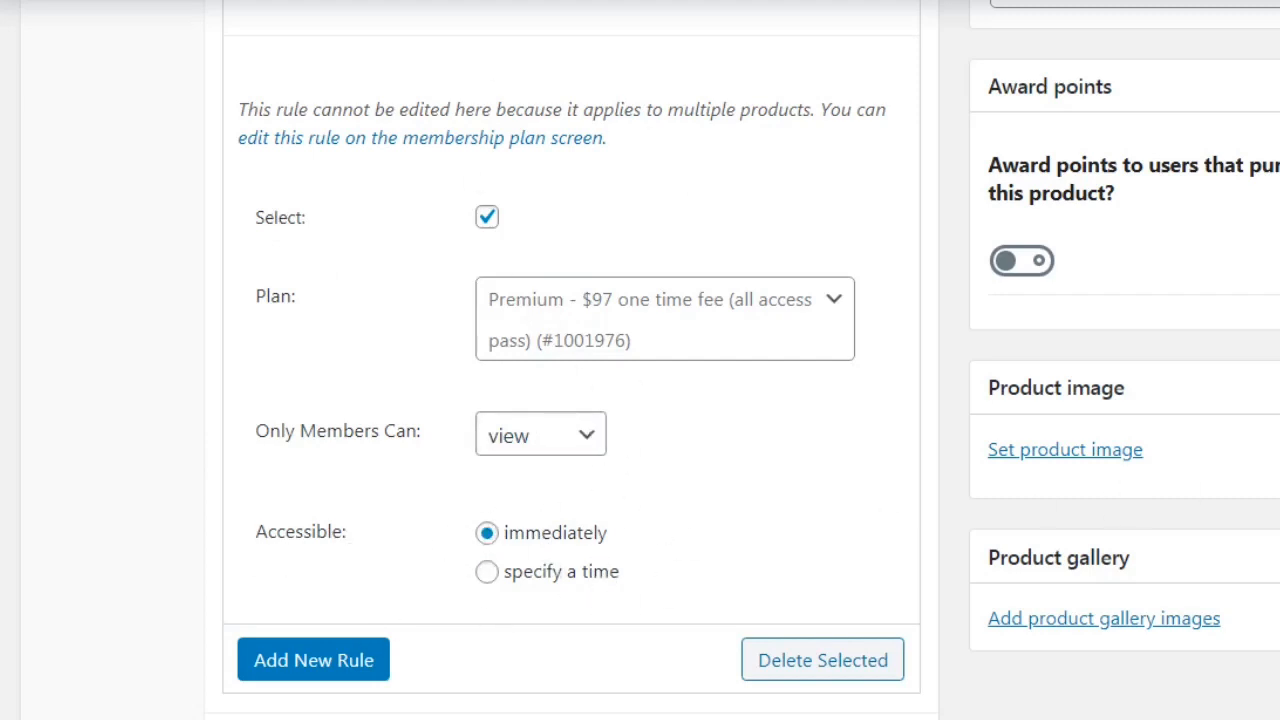
Step: Examine the product's custom message options for restricted viewing and purchasing, briefly expanding the viewing restricted message editor
scroll(640, 360, "down", 1)
scroll(640, 360, "up", 10)
scroll(640, 360, "down", 12)
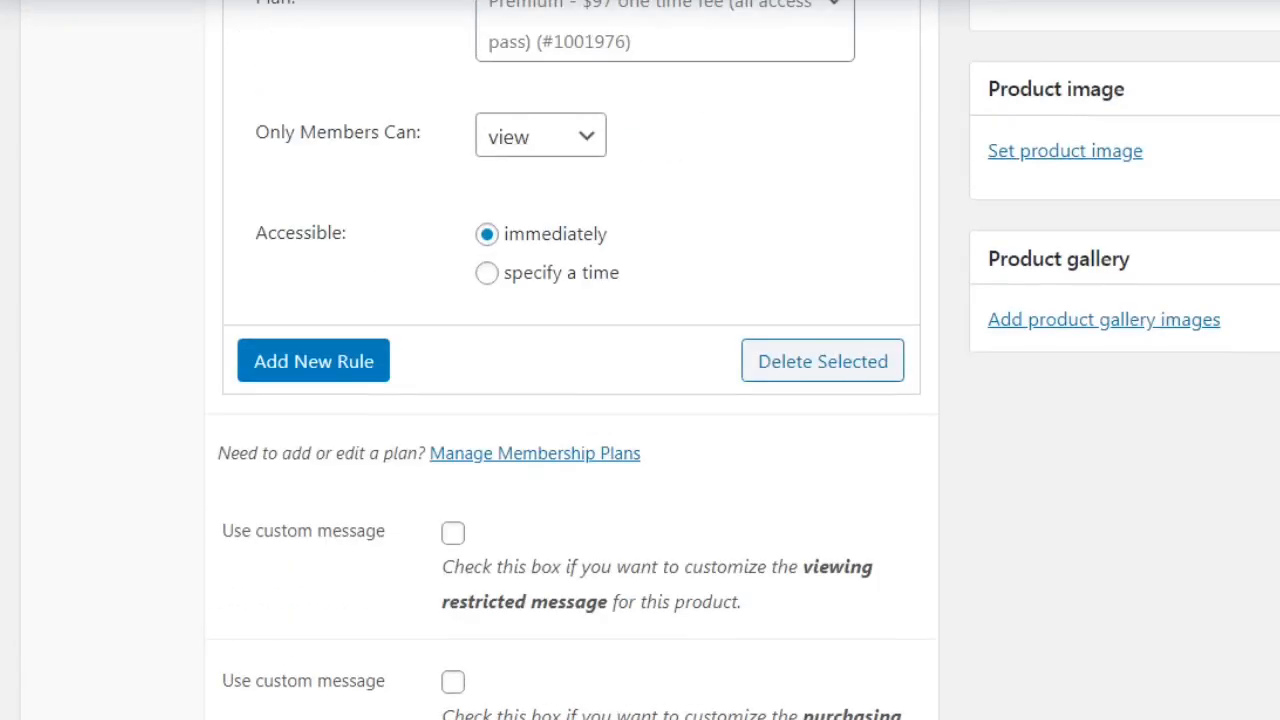
scroll(640, 360, "down", 3)
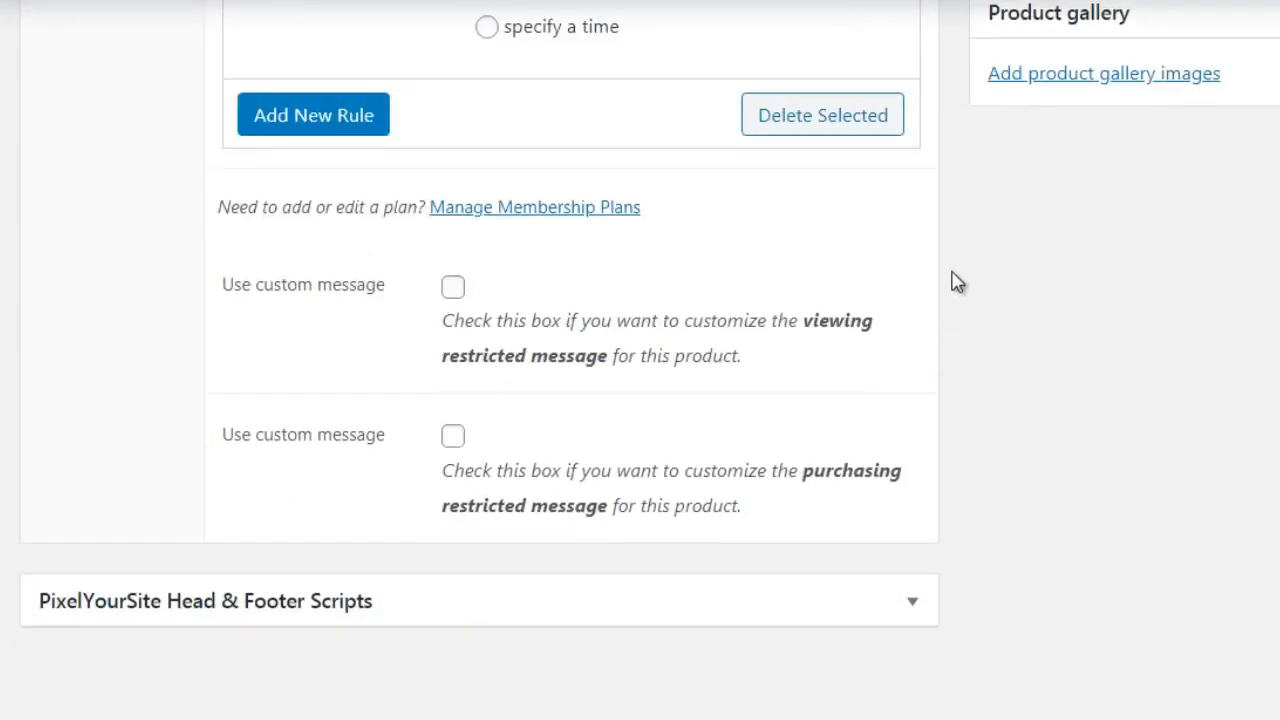
left_click(453, 289)
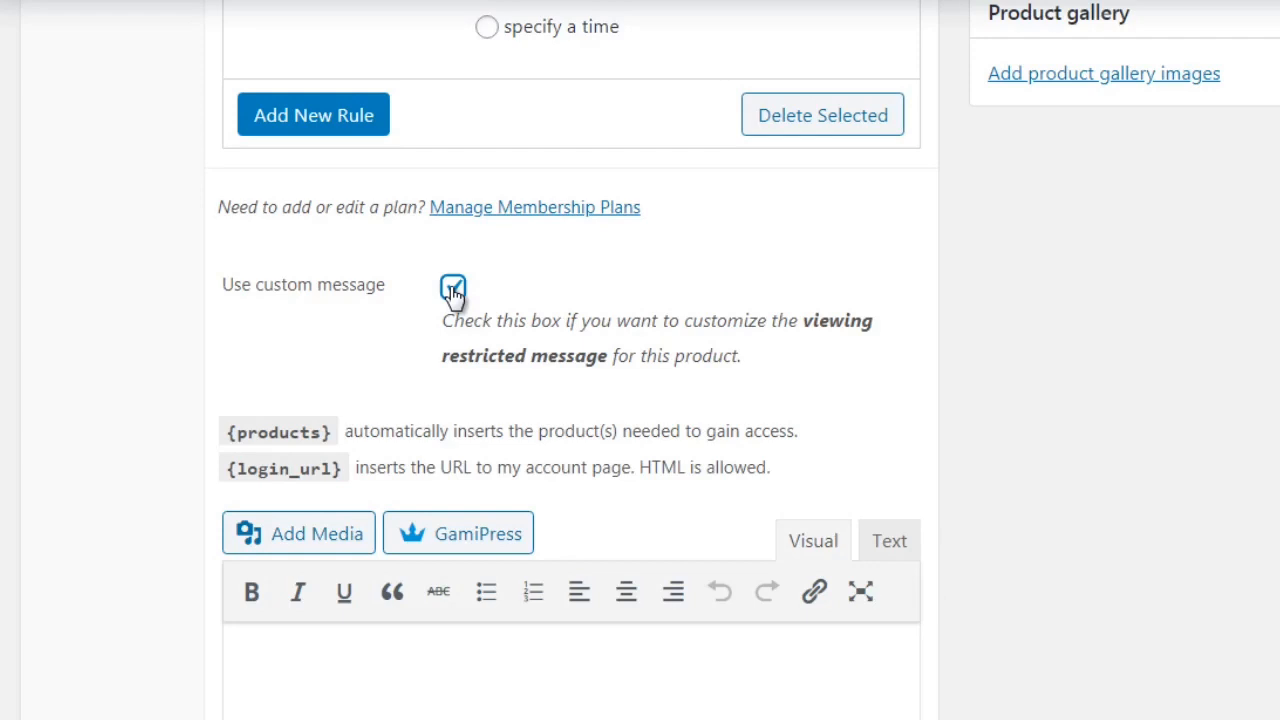
left_click(453, 289)
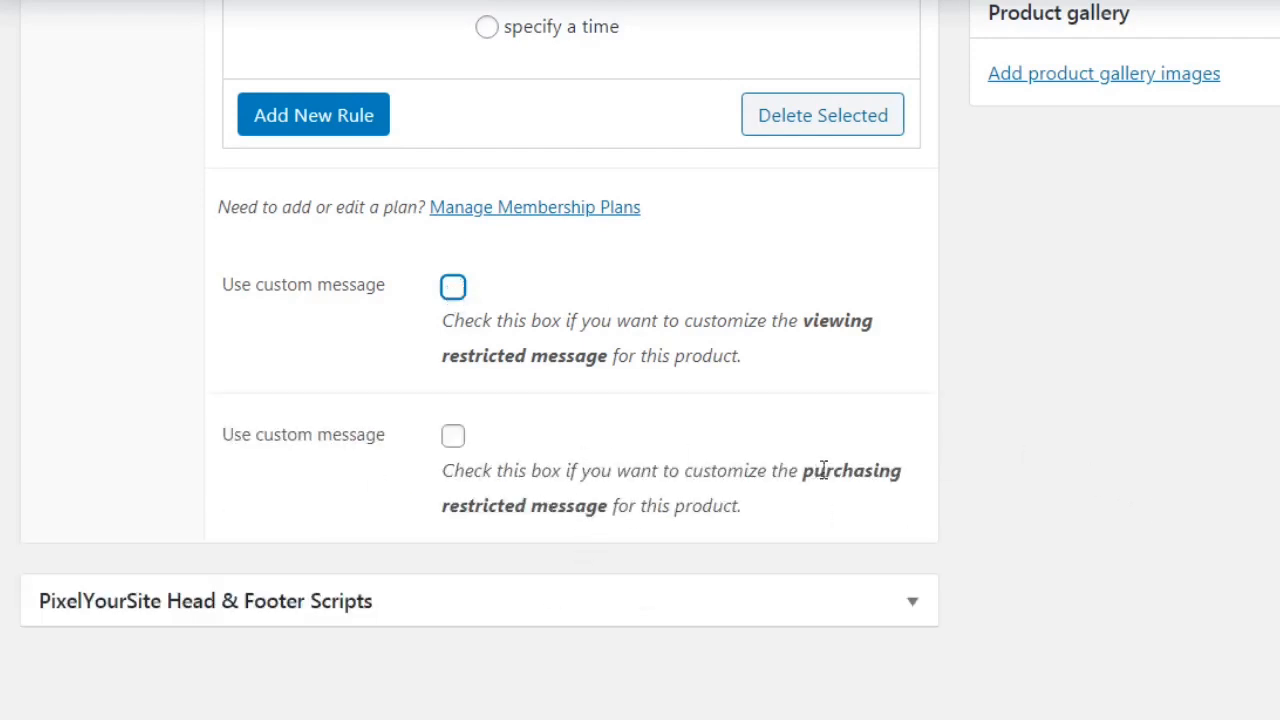
scroll(640, 360, "up", 1)
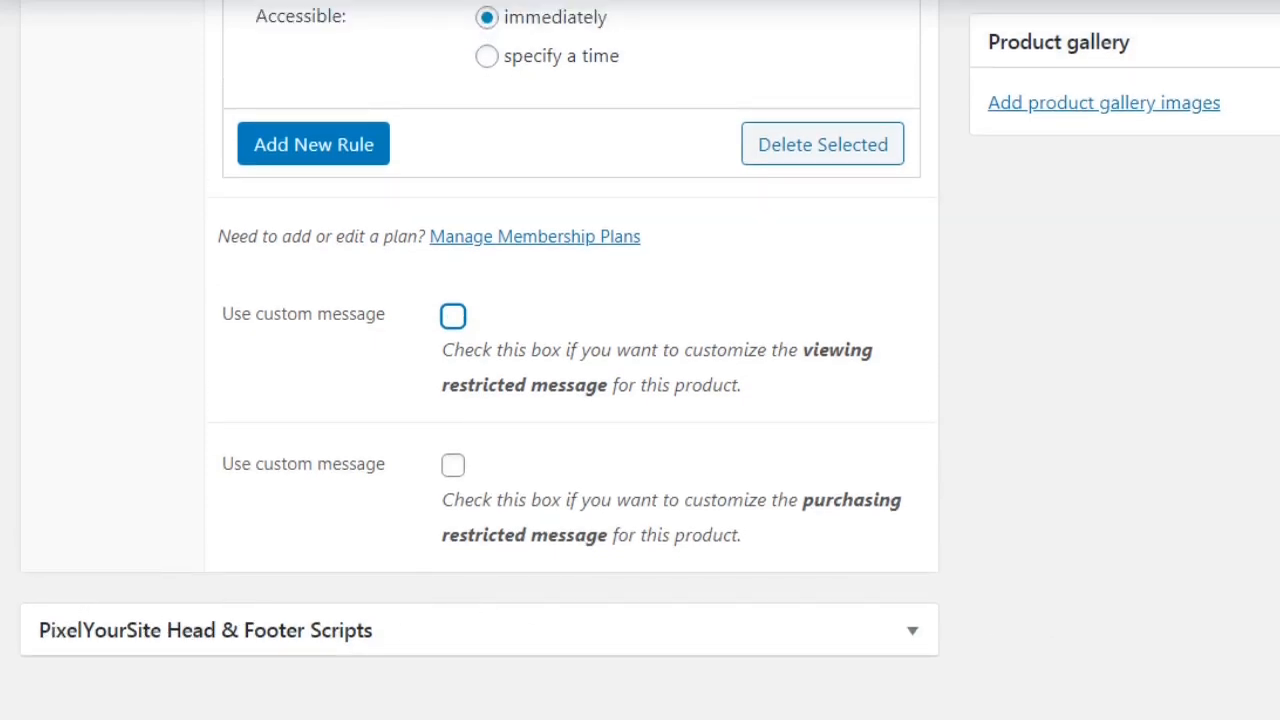
scroll(640, 360, "up", 15)
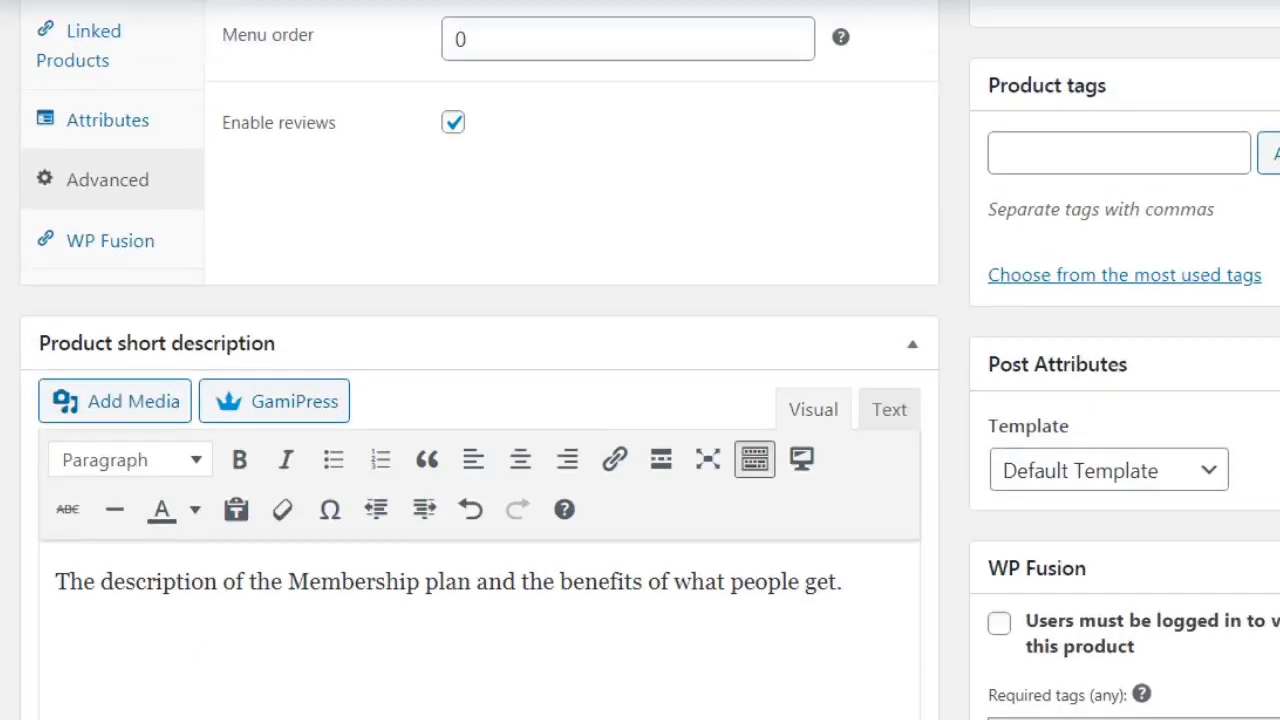
scroll(640, 360, "up", 8)
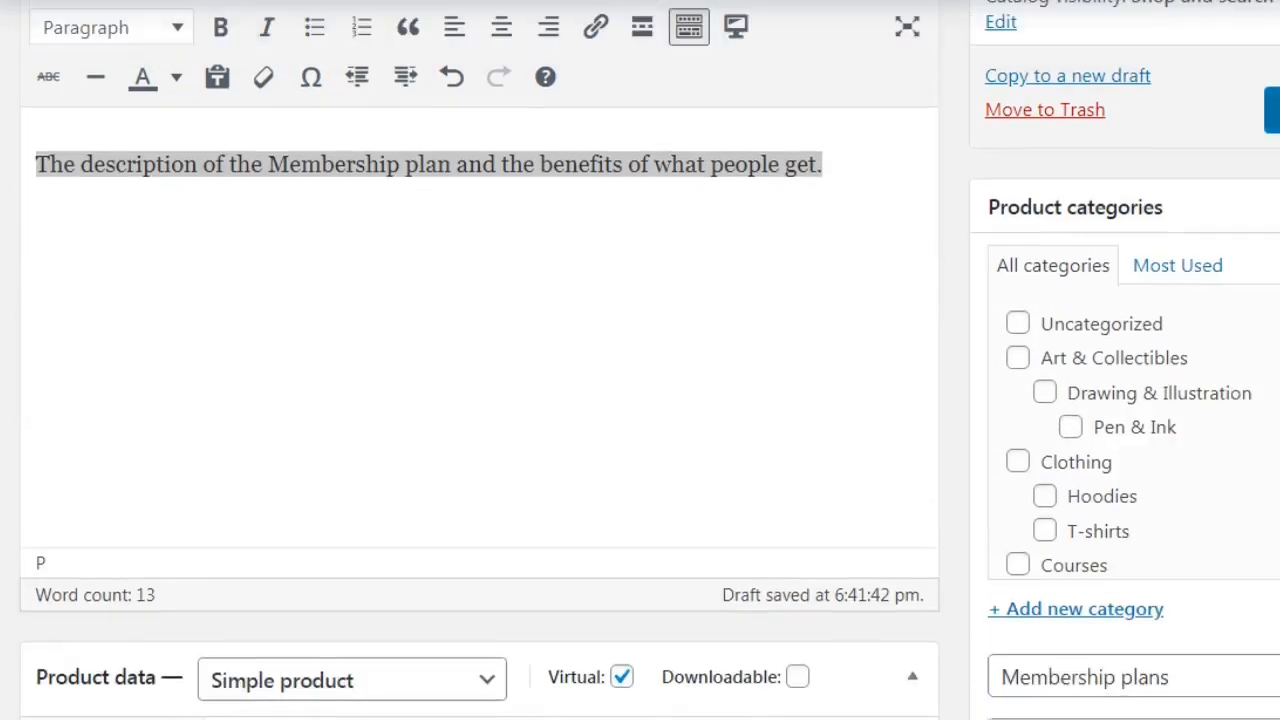
scroll(480, 360, "up", 3)
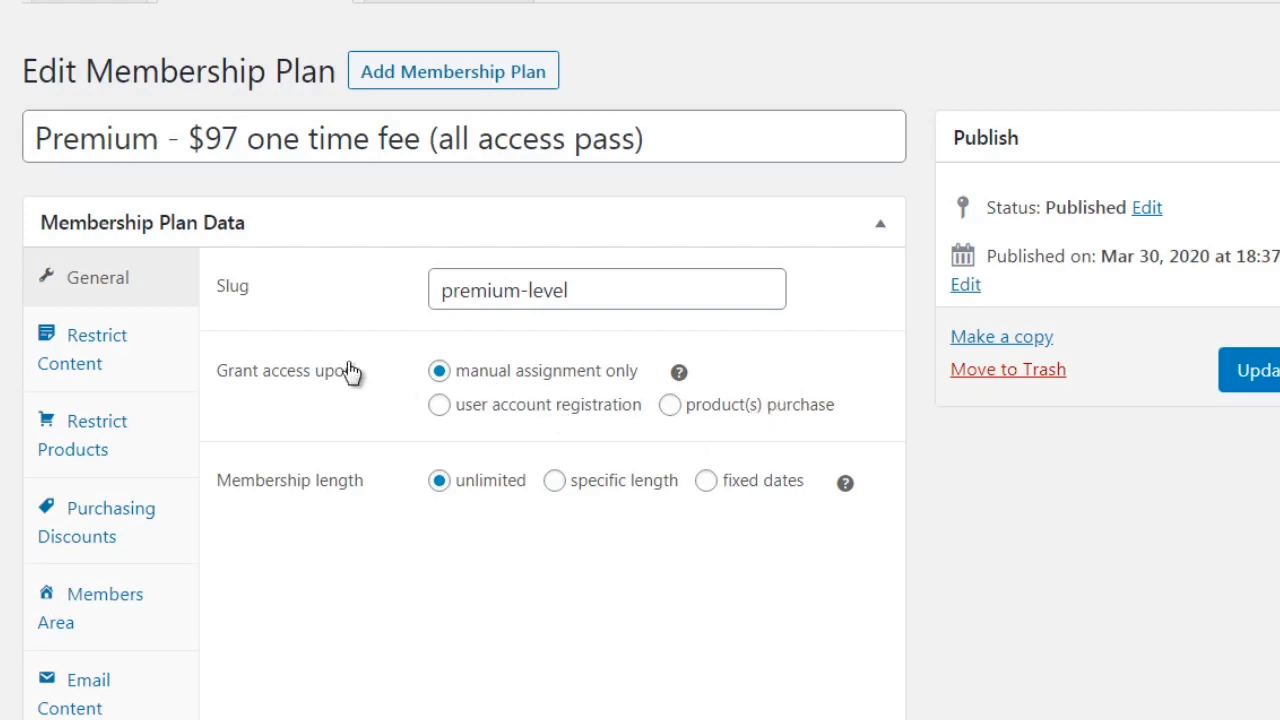
Step: Set the Premium membership plan to grant access upon product(s) purchase and assign the "Premium - $97 one time fee (all access pass)" product
left_click(670, 406)
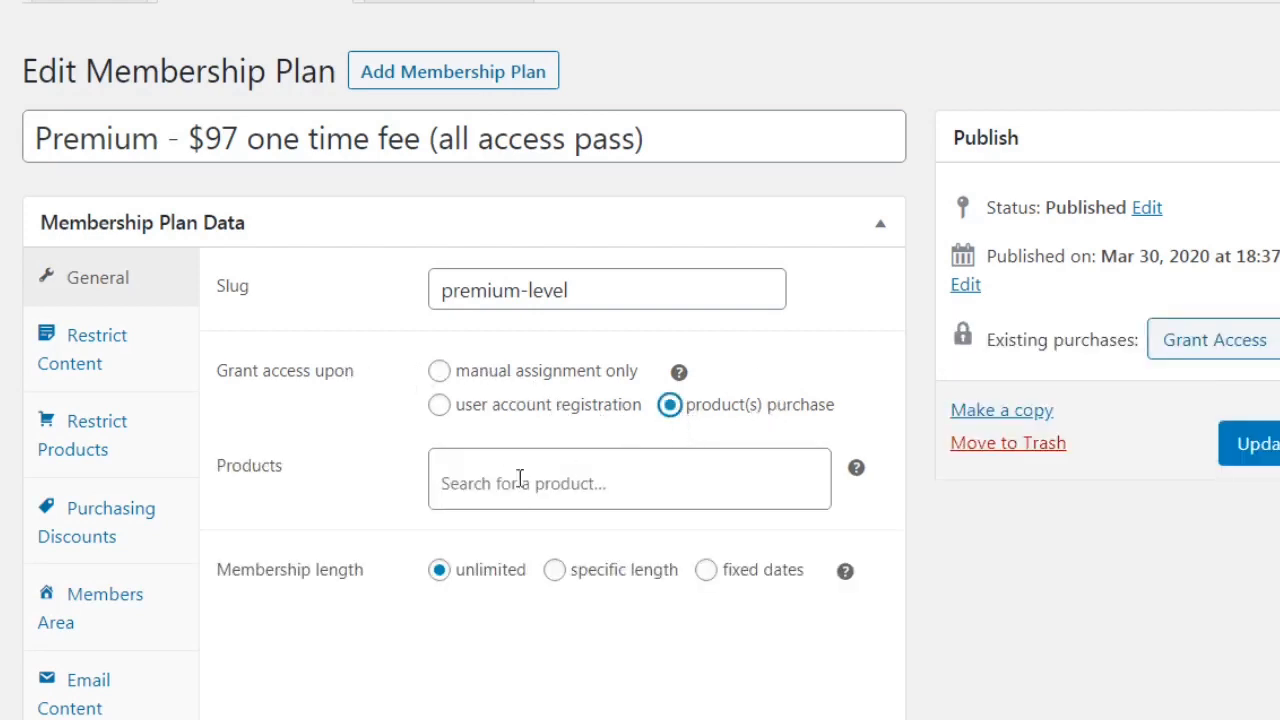
left_click_drag(160, 138, 36, 138)
key("ctrl+c")
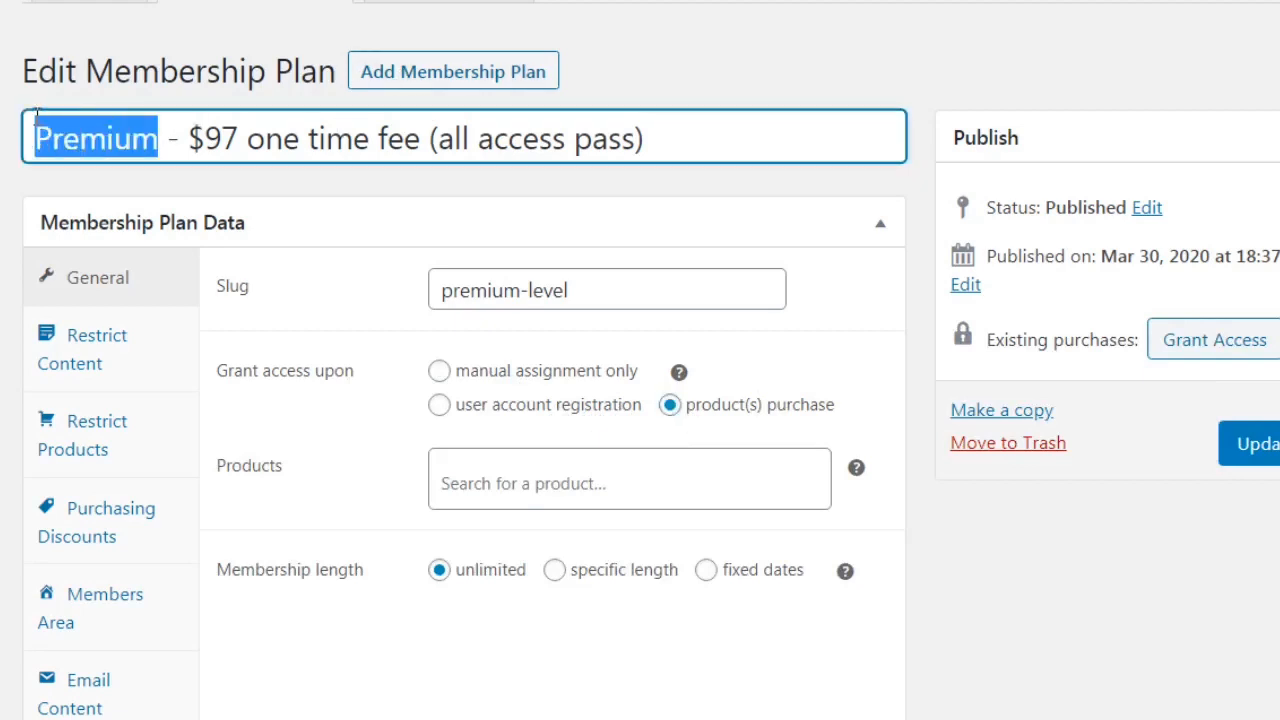
left_click(513, 483)
key("ctrl+v")
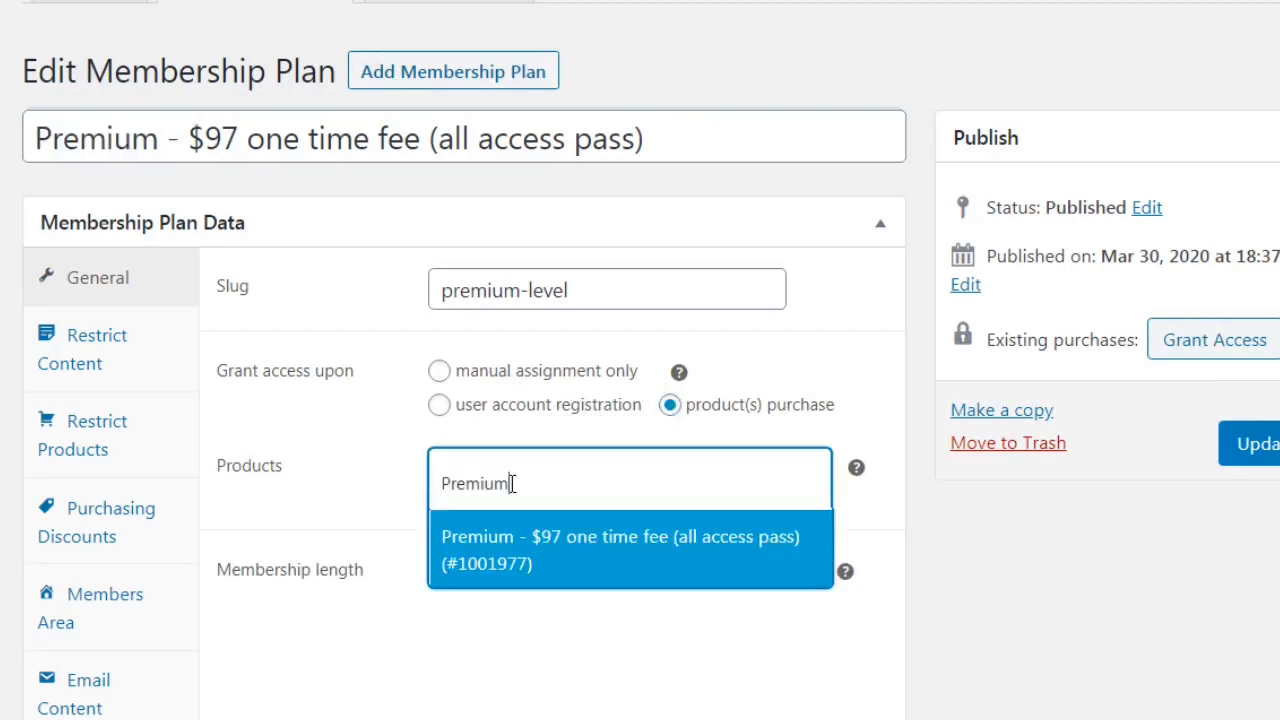
left_click(546, 554)
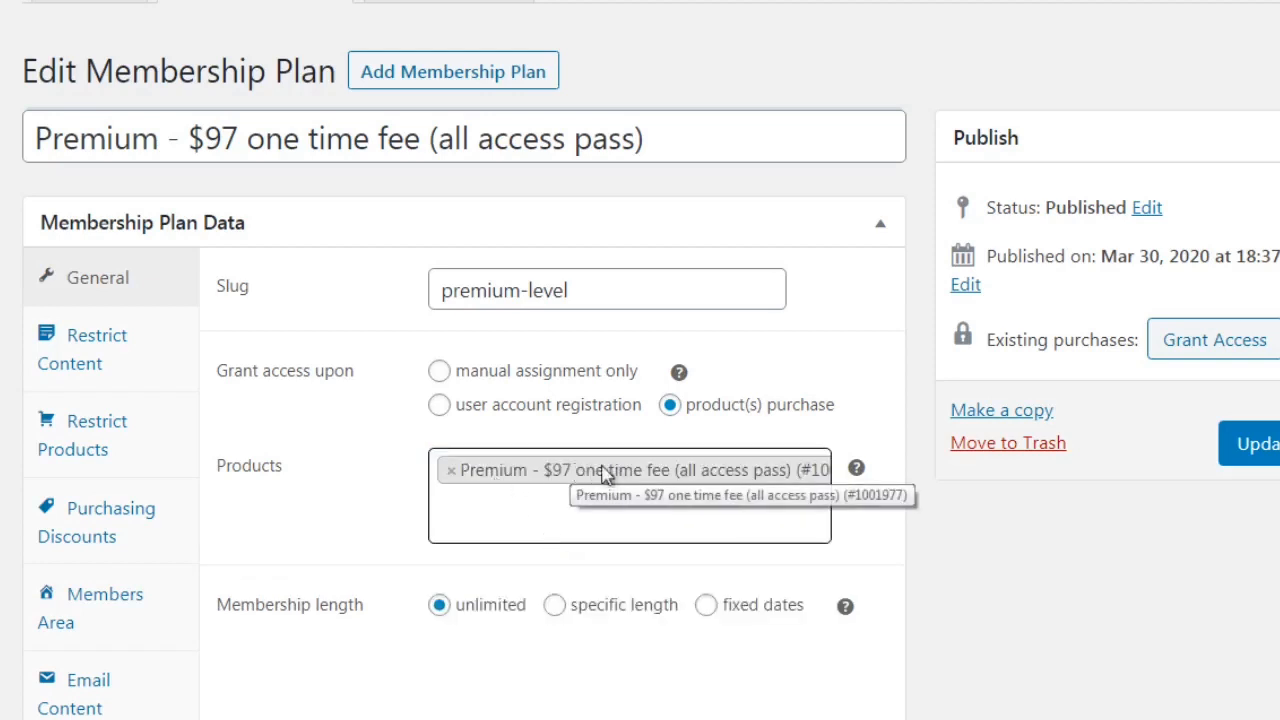
Step: Update the Premium membership plan and confirm saving its rules with blank titles
left_click(924, 508)
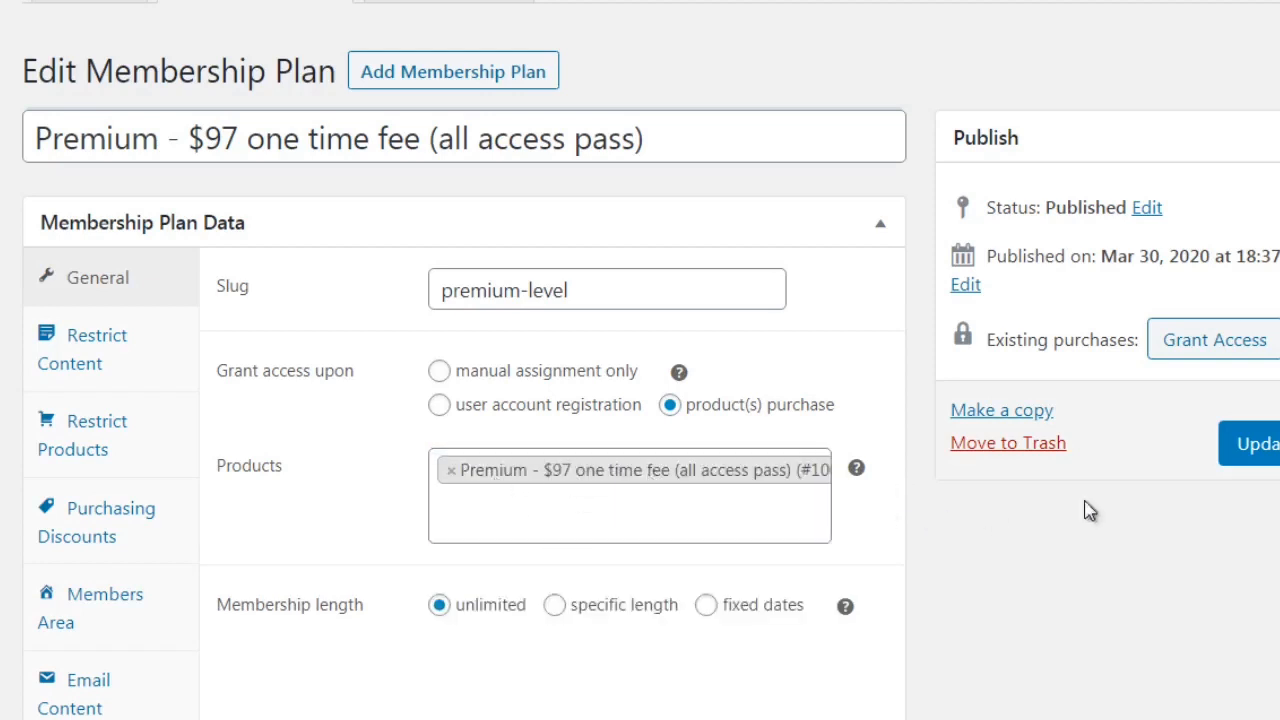
left_click(1256, 445)
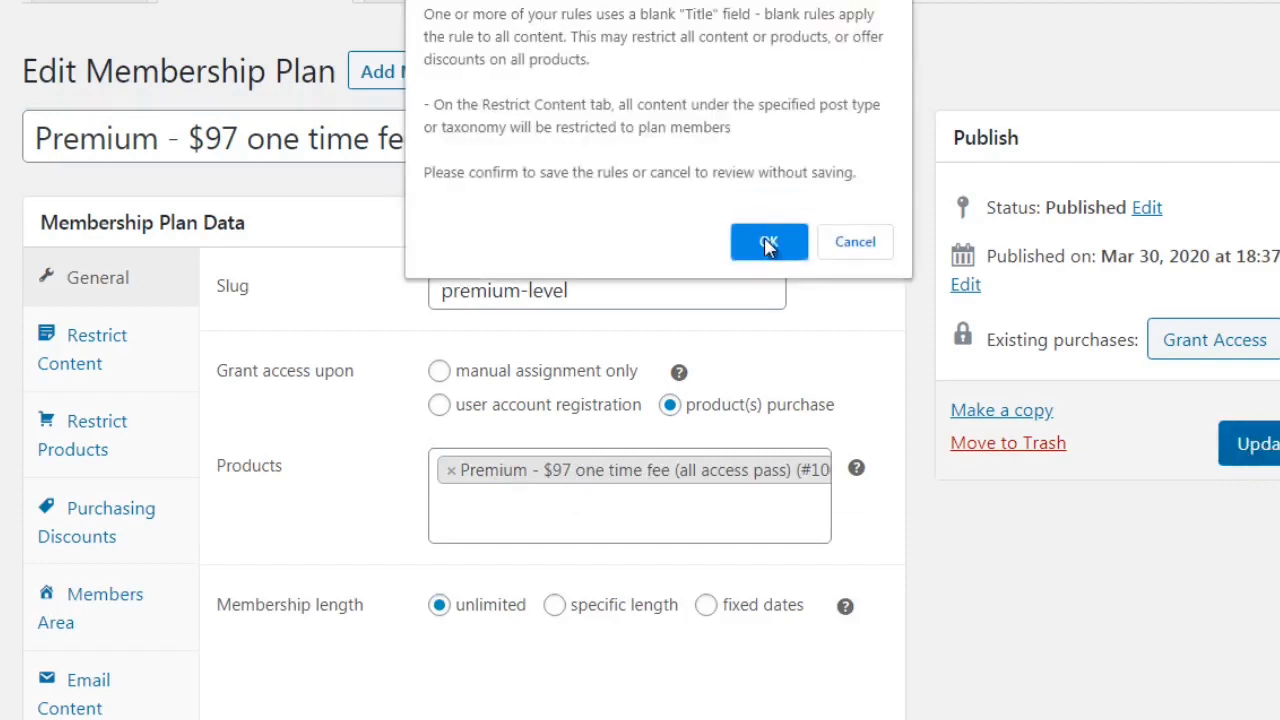
left_click(768, 246)
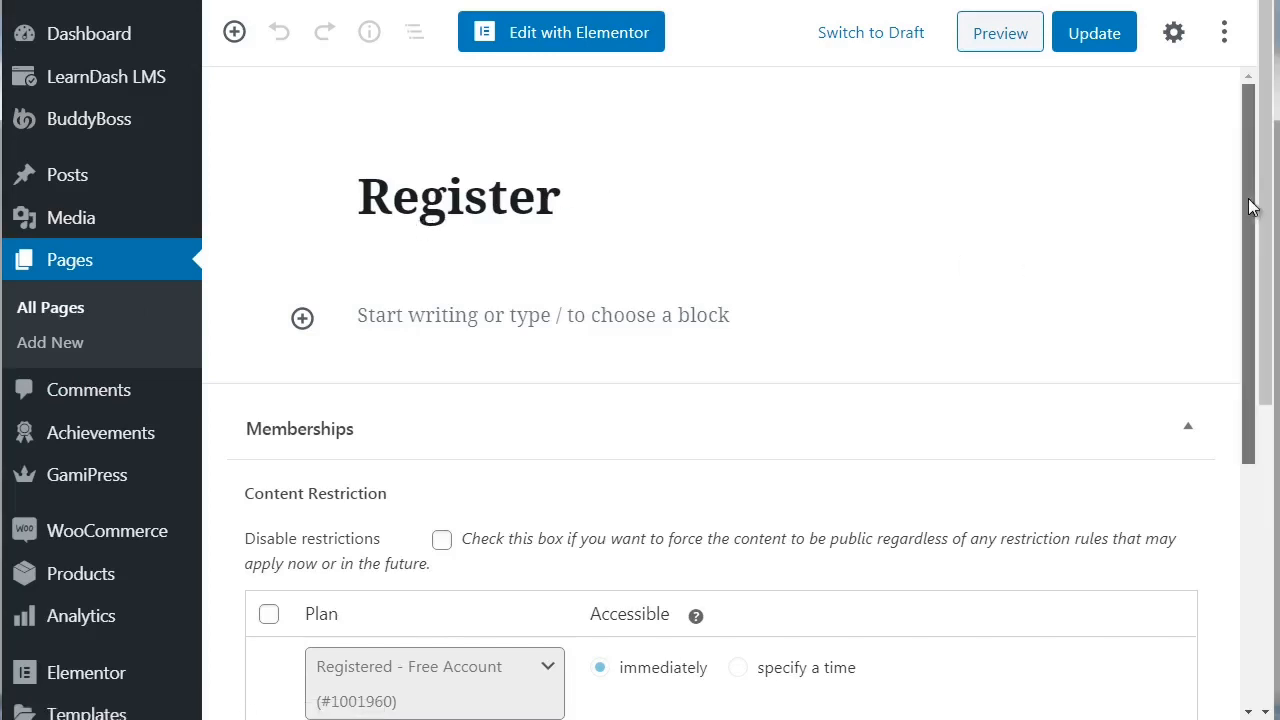
Step: Try adding an immediately accessible Registered - Free Account restriction rule to the Register page, and delete that new rule
left_click_drag(1250, 207, 1251, 391)
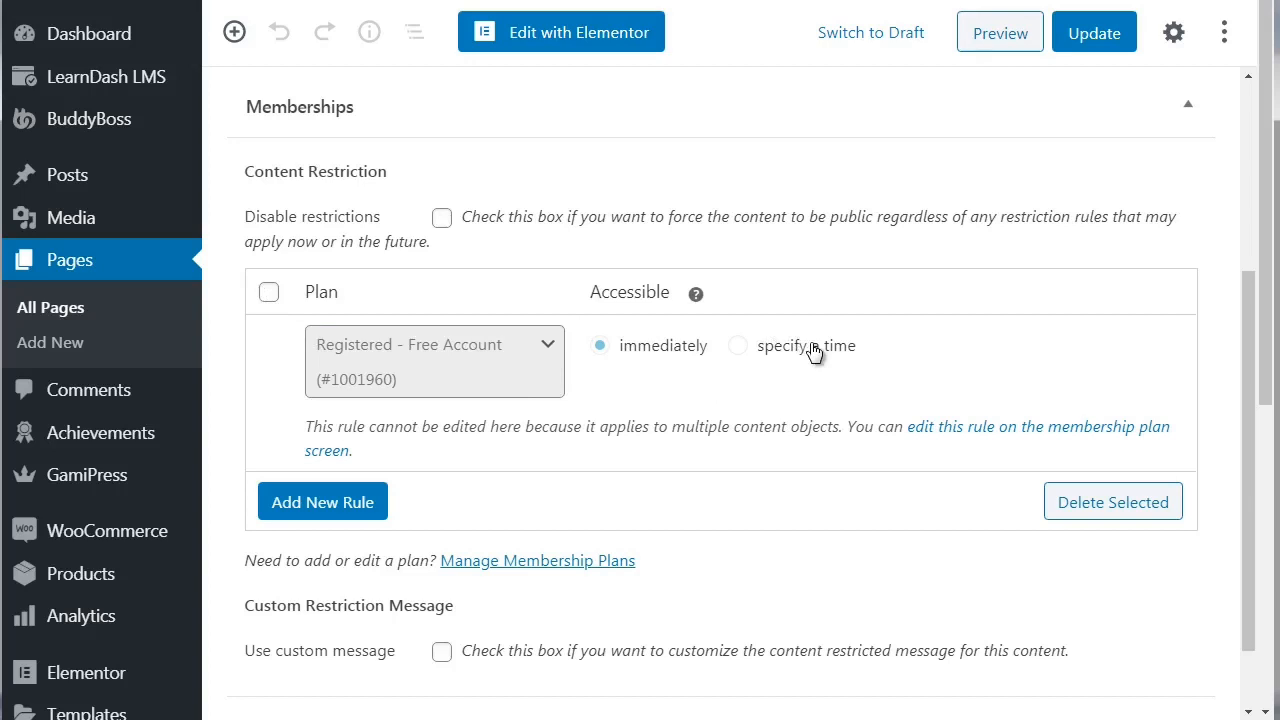
left_click(362, 508)
left_click(268, 498)
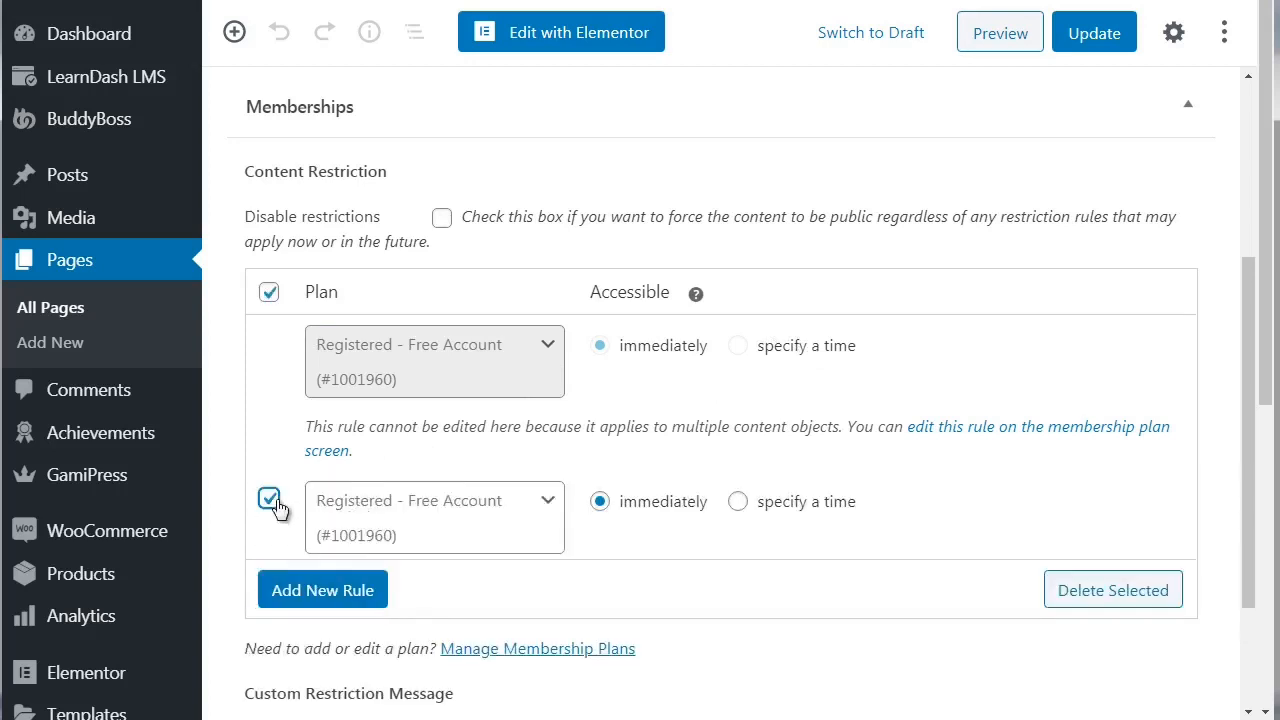
left_click(529, 512)
left_click(537, 512)
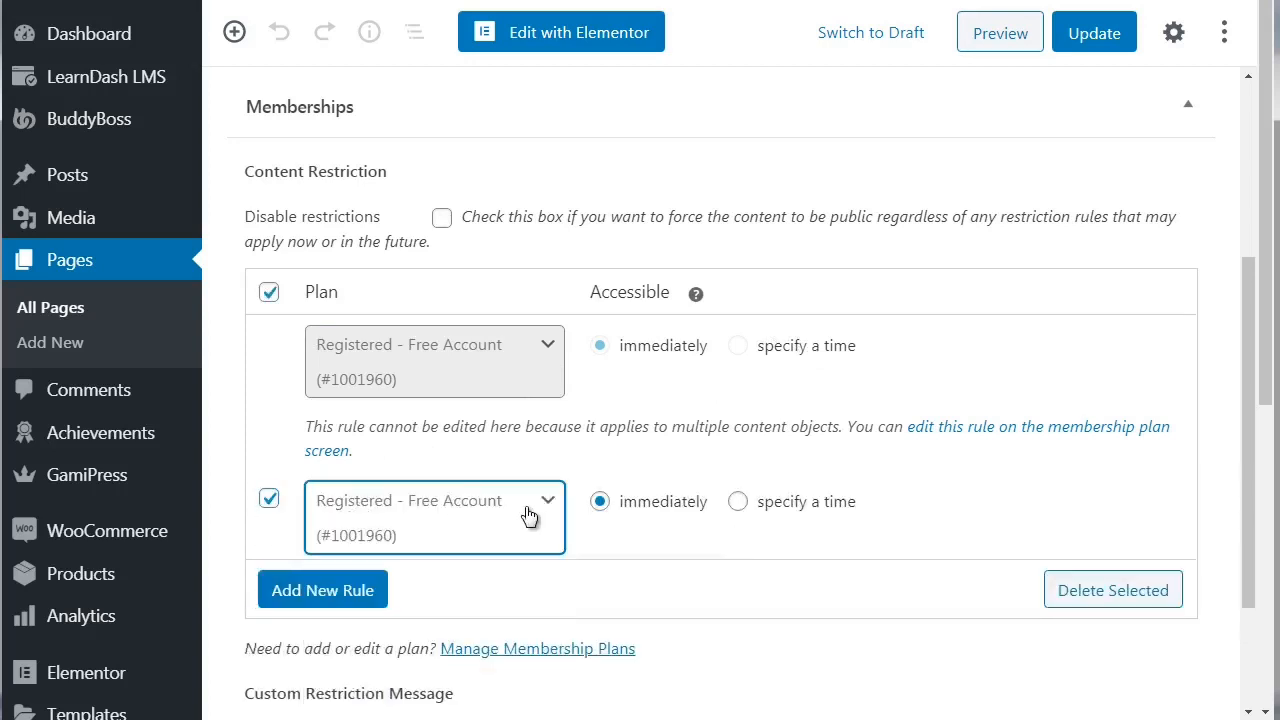
left_click(268, 500)
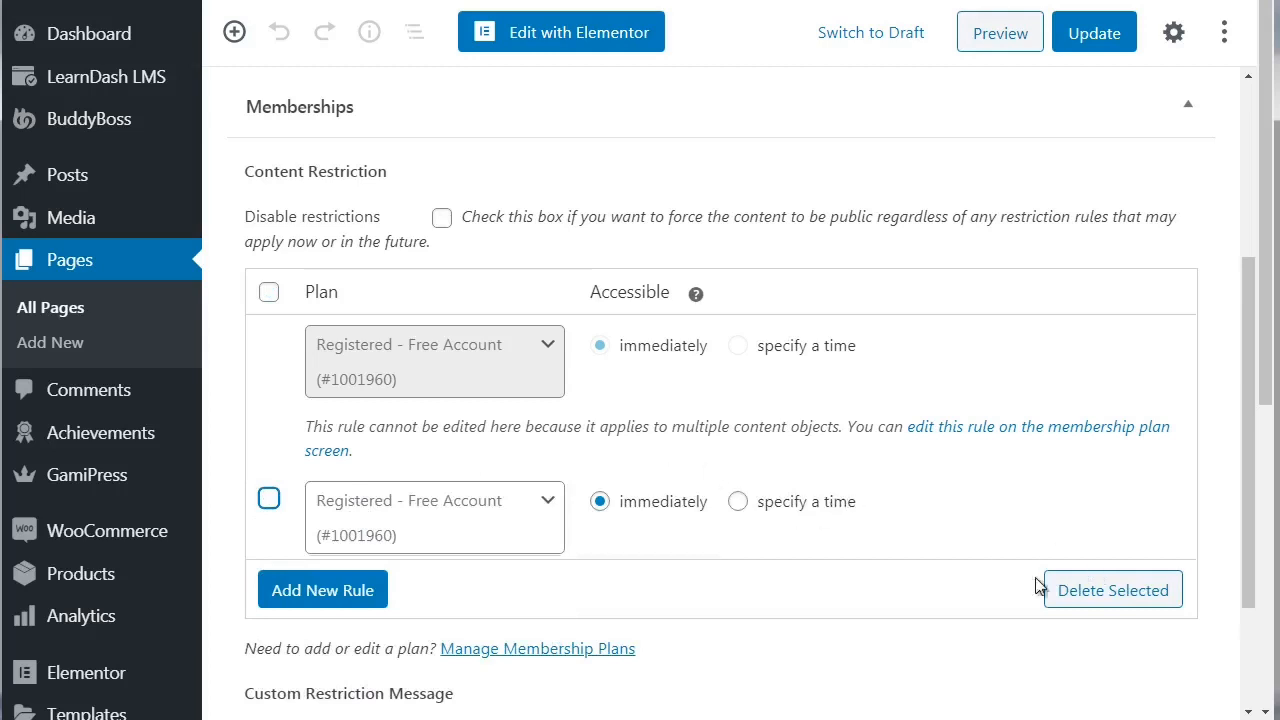
left_click(268, 500)
left_click(1150, 594)
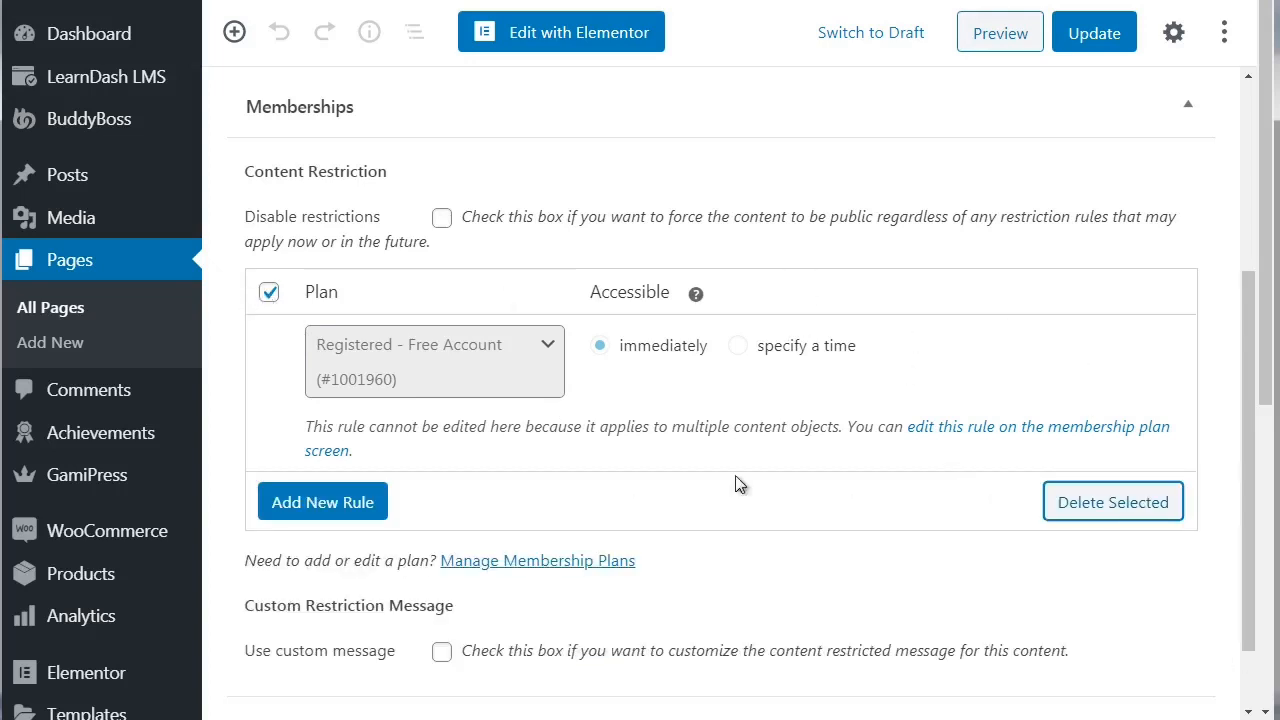
left_click_drag(1242, 342, 1268, 224)
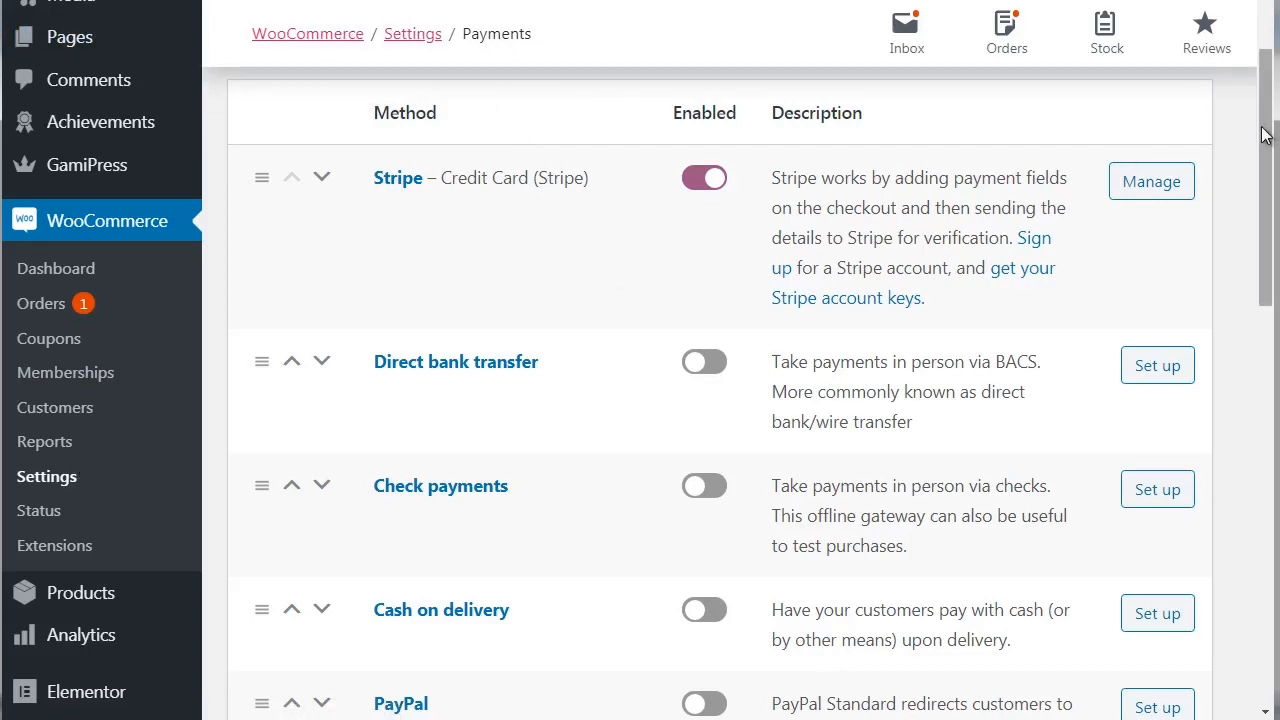
Step: Review the WooCommerce payment methods and show the web address of the Stripe testing documentation
mouse_move(1262, 135)
left_mouse_down()
mouse_move(1265, 535)
mouse_move(1271, 151)
left_mouse_up()
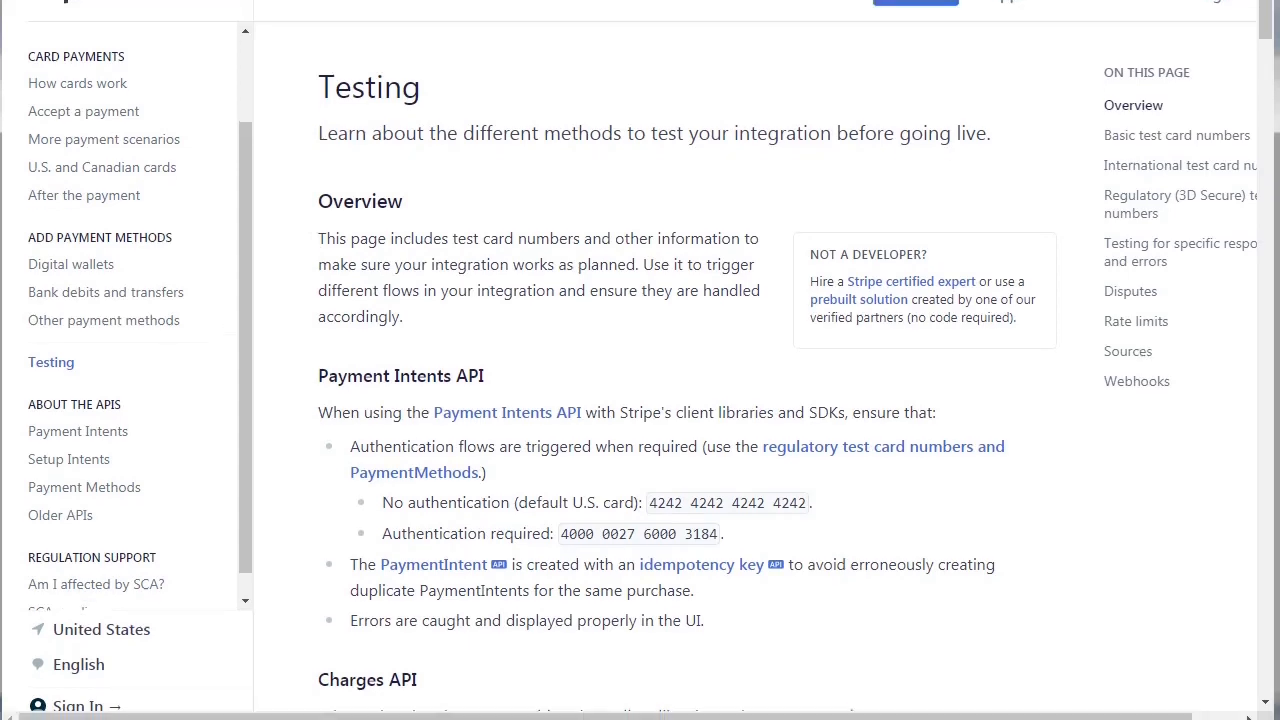
key("F11")
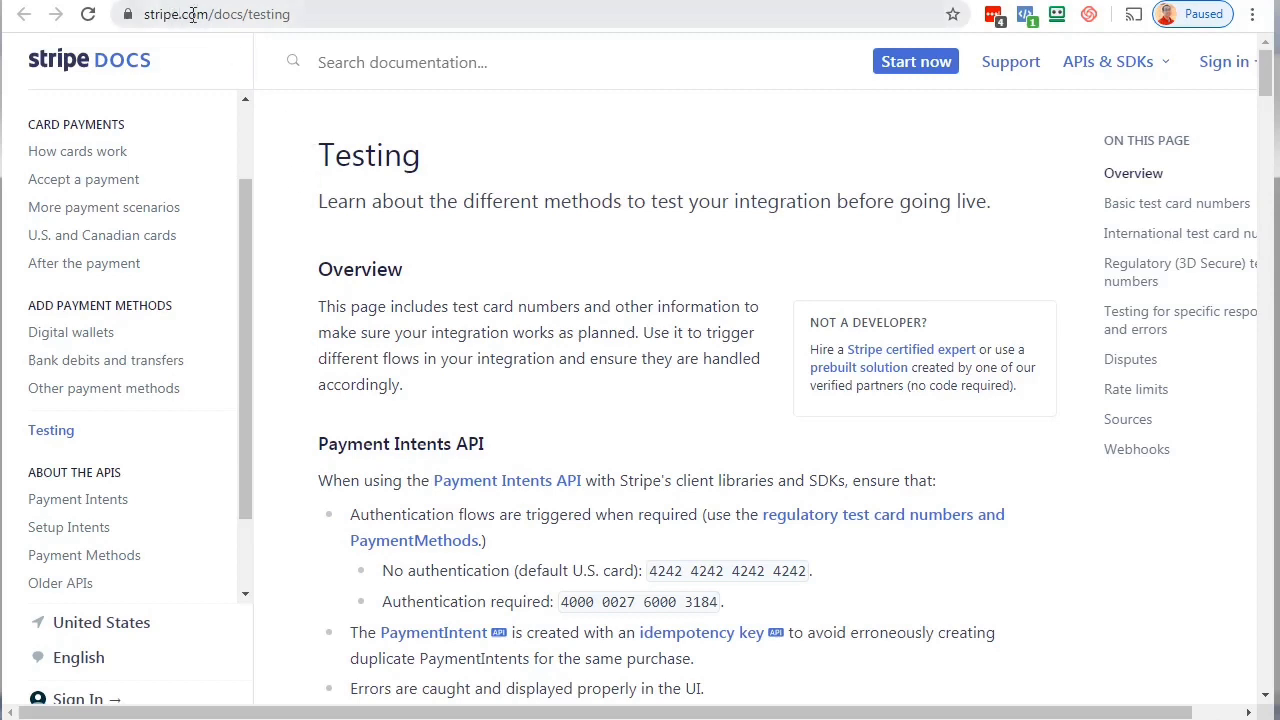
left_click(315, 16)
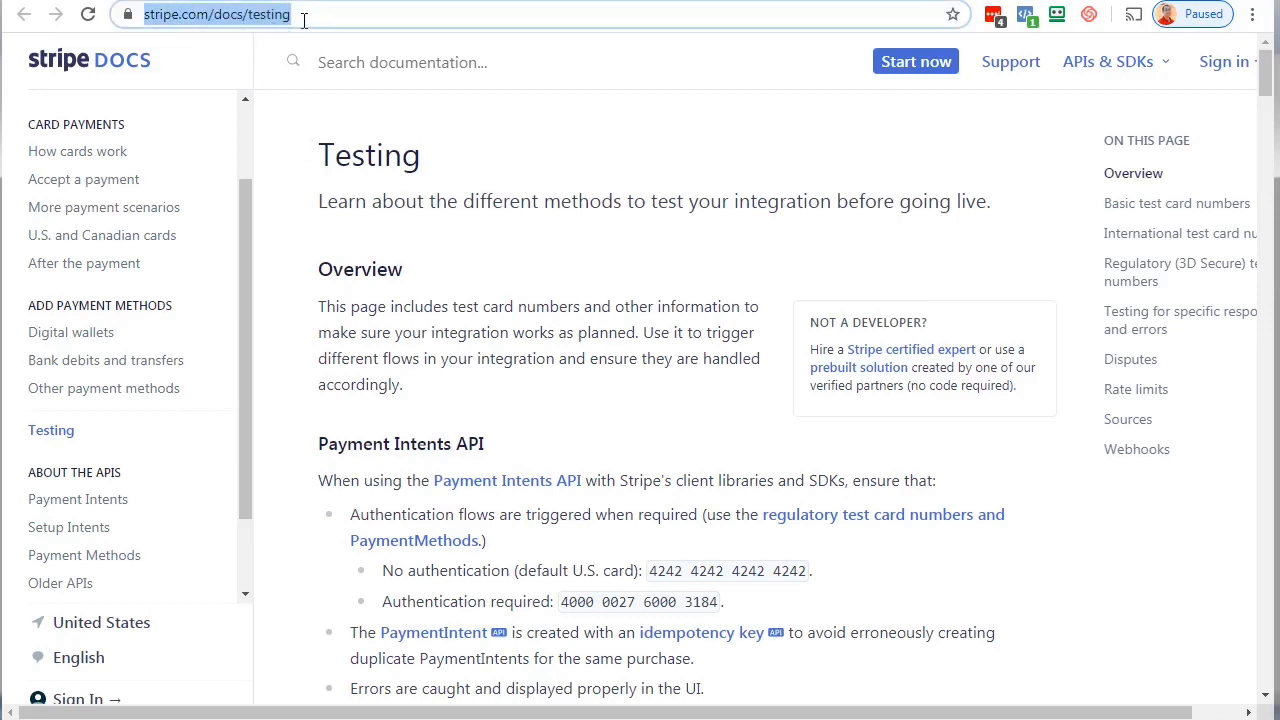
left_click(294, 170)
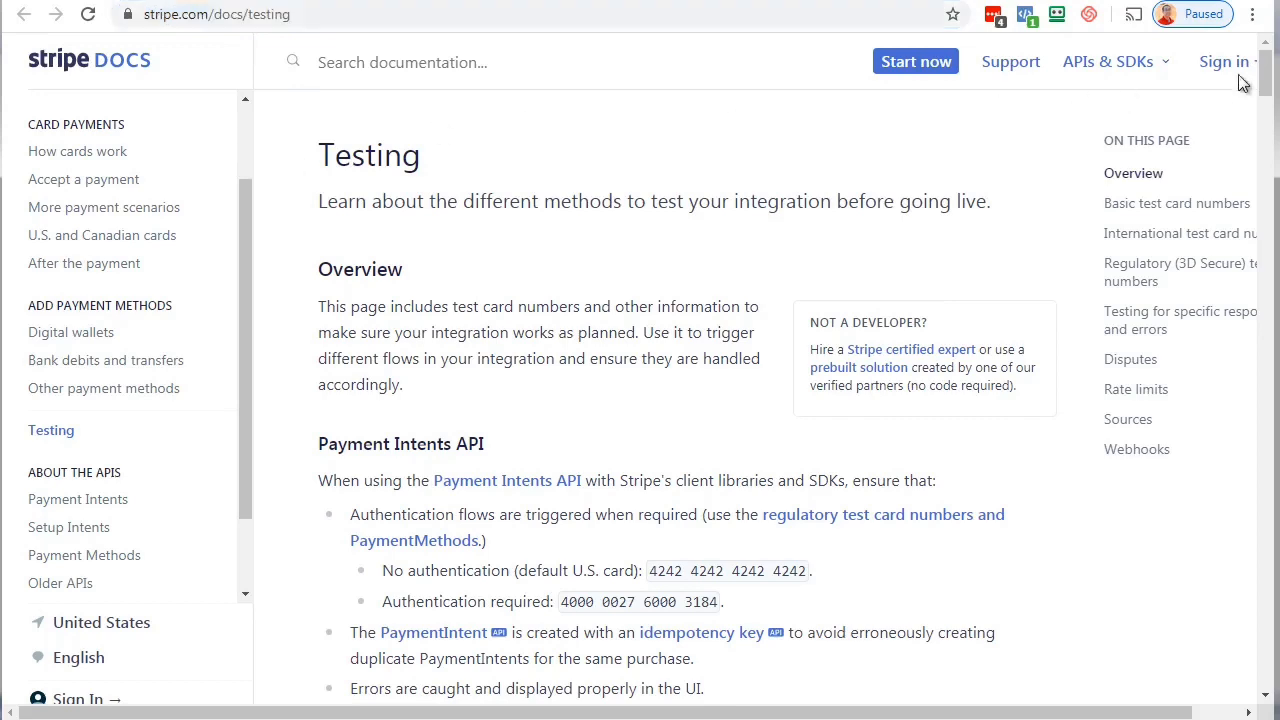
Step: Copy the first Visa test card number from the basic test card numbers in the Stripe documentation
left_click_drag(1268, 80, 1262, 164)
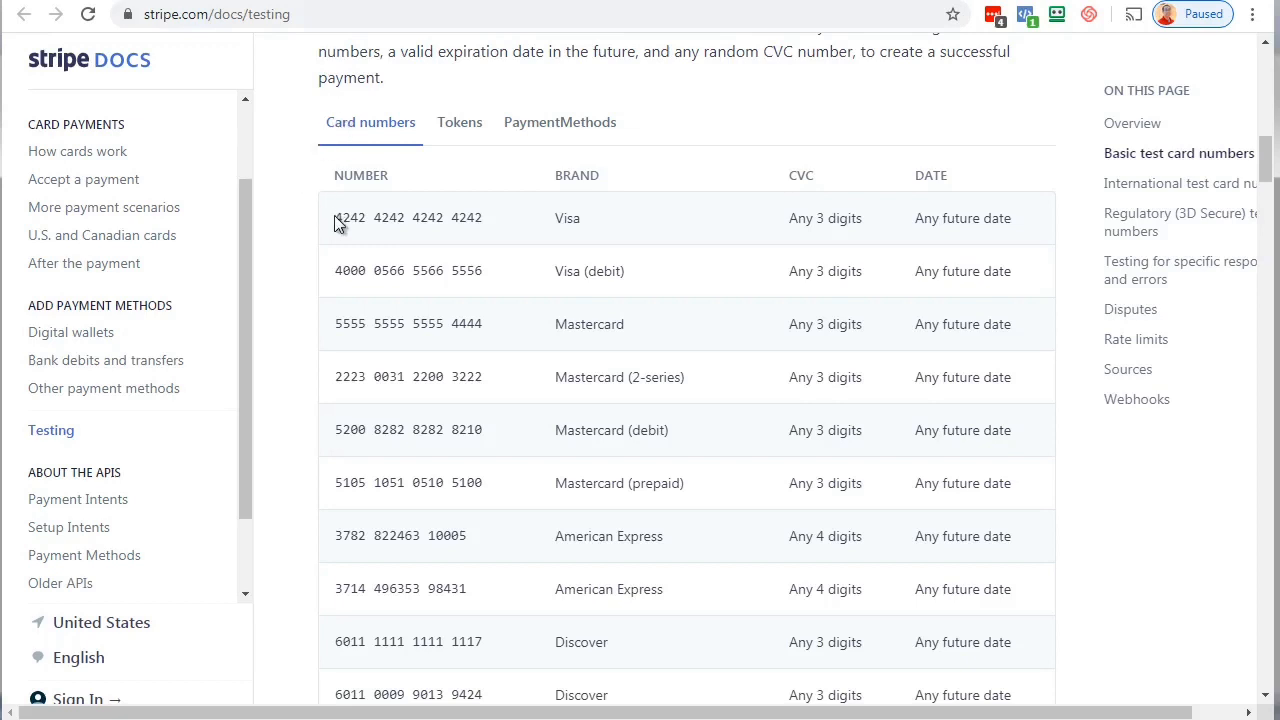
left_click_drag(336, 220, 485, 222)
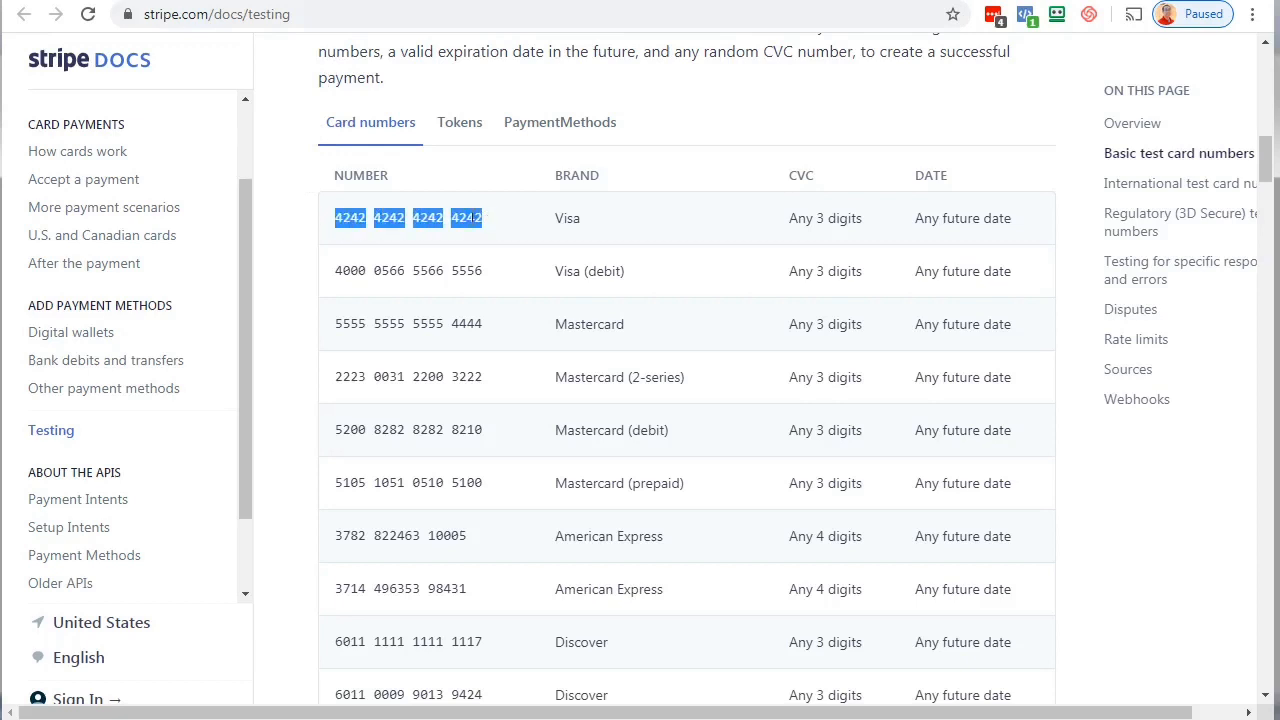
right_click(474, 222)
left_click(509, 235)
left_click(576, 218)
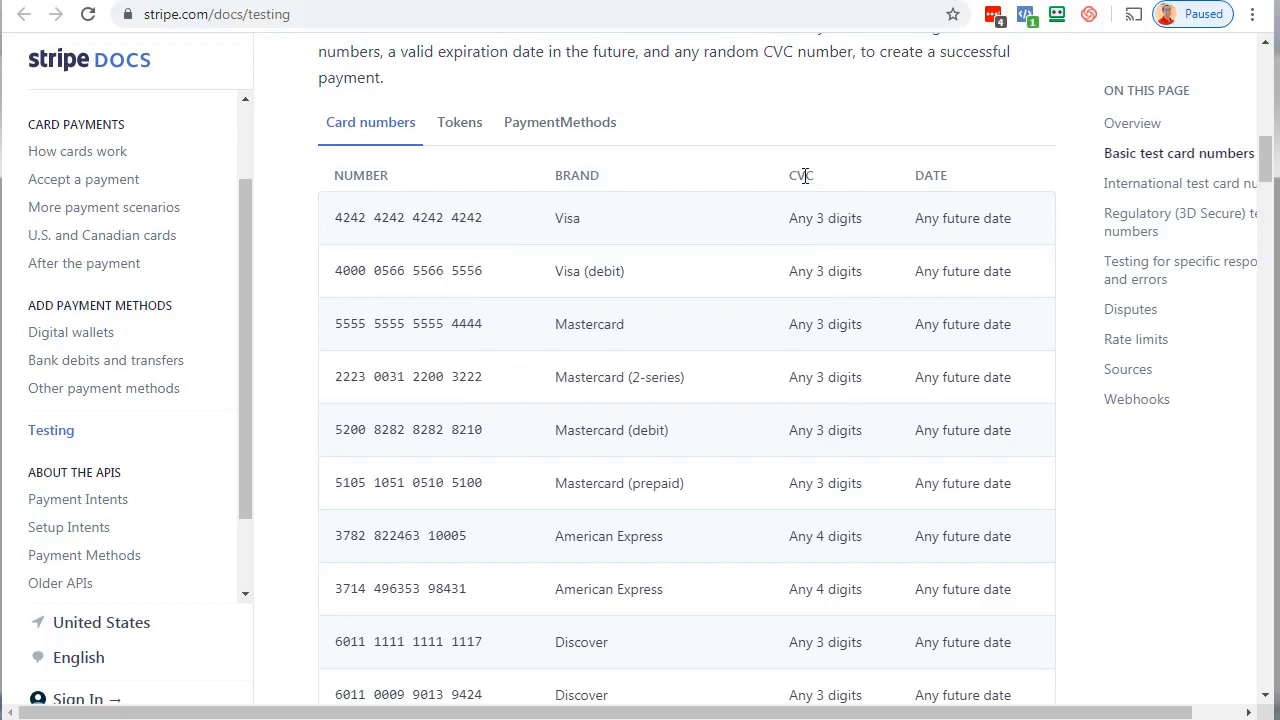
Step: Check the CVC and date requirements listed for the first Visa test card
left_click_drag(806, 220, 848, 220)
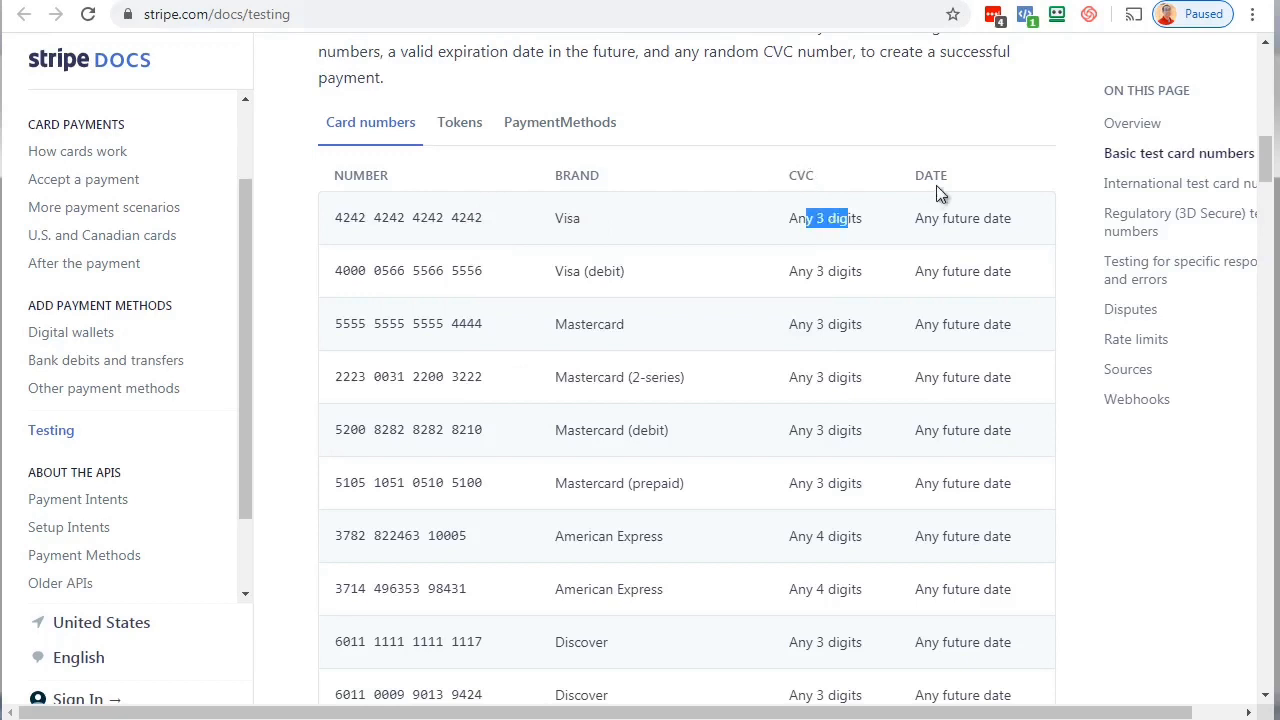
left_click_drag(932, 218, 1000, 218)
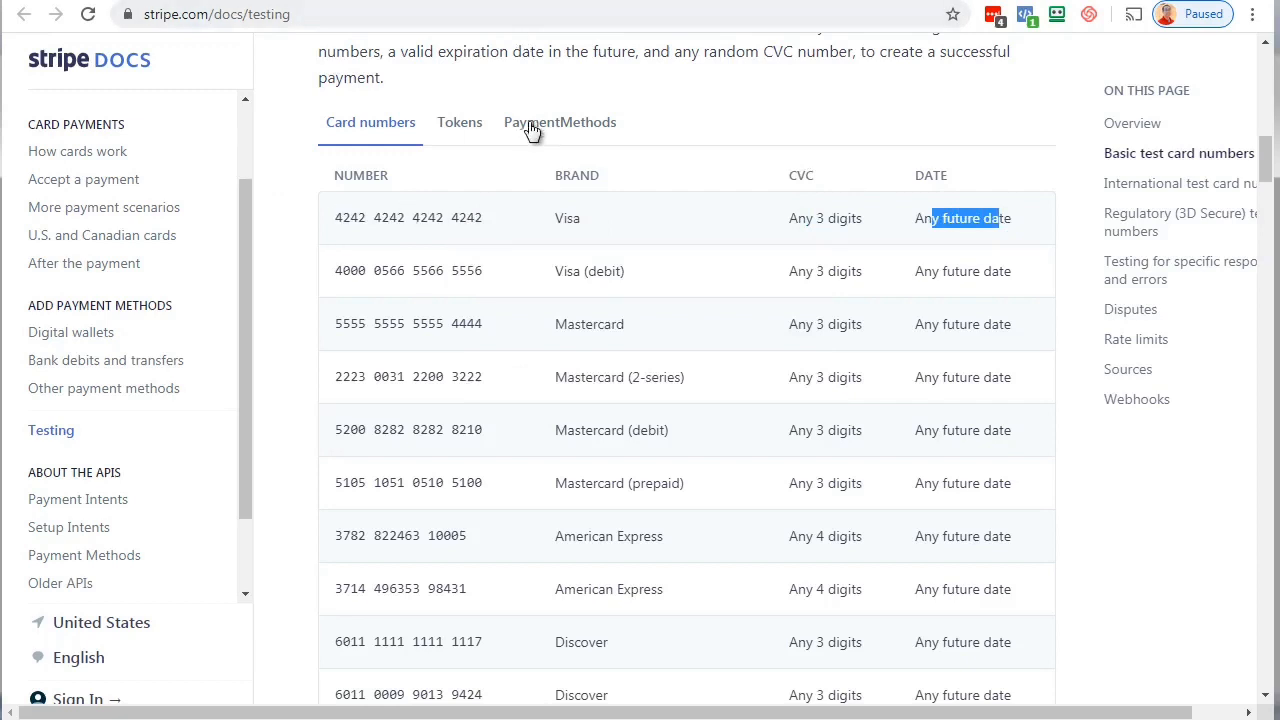
left_click(288, 139)
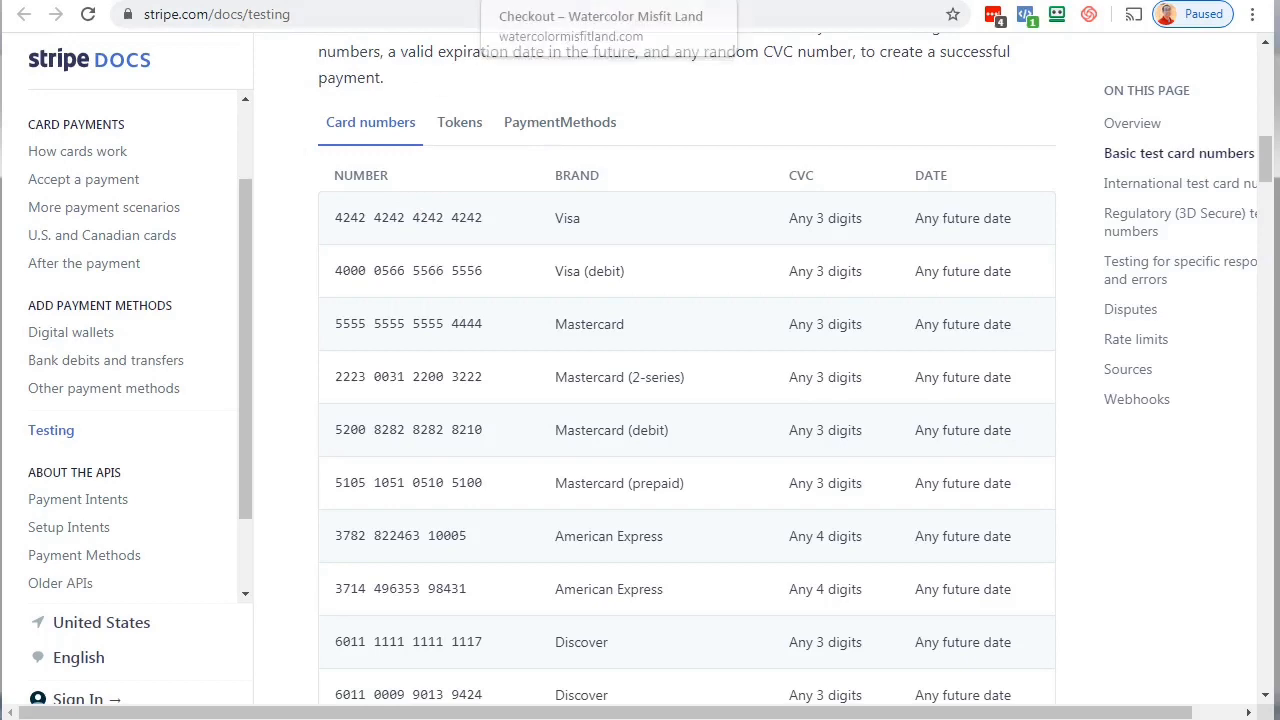
Step: Fill in the checkout page's Stripe credit card form with the copied test card number, an expiry date and a card code
scroll(640, 400, "down", 1)
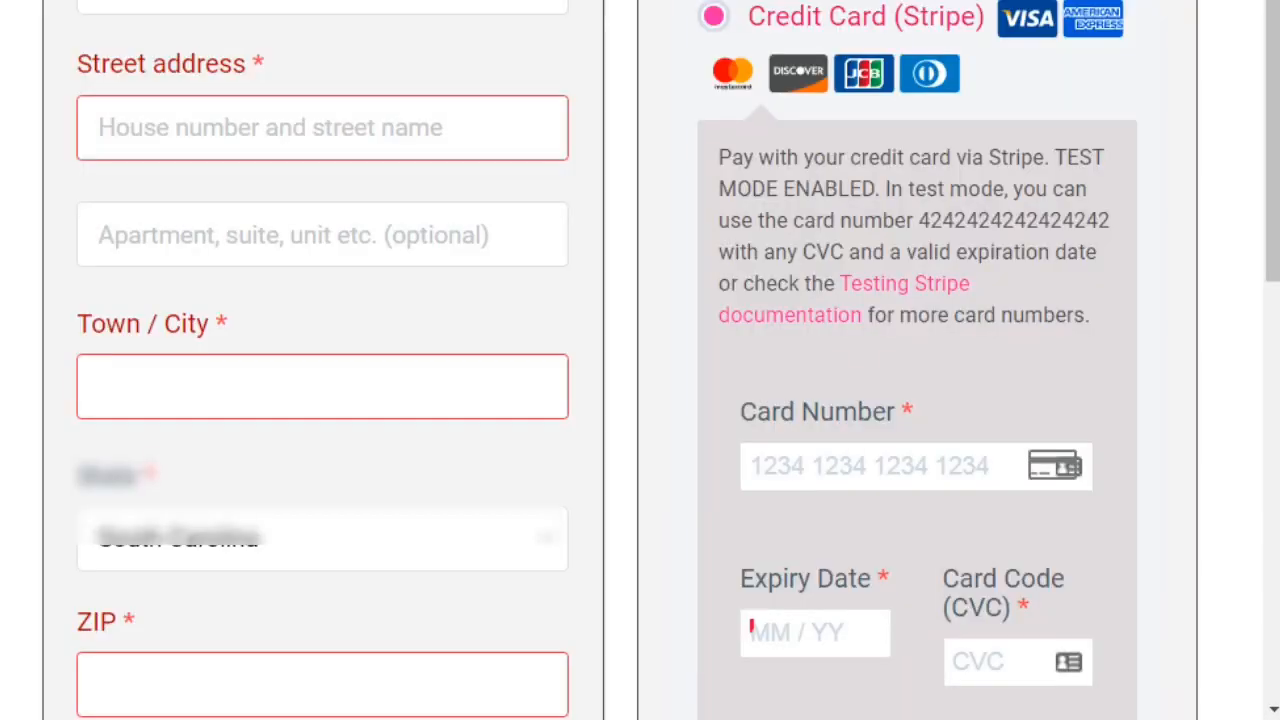
scroll(29, 137, "down", 1)
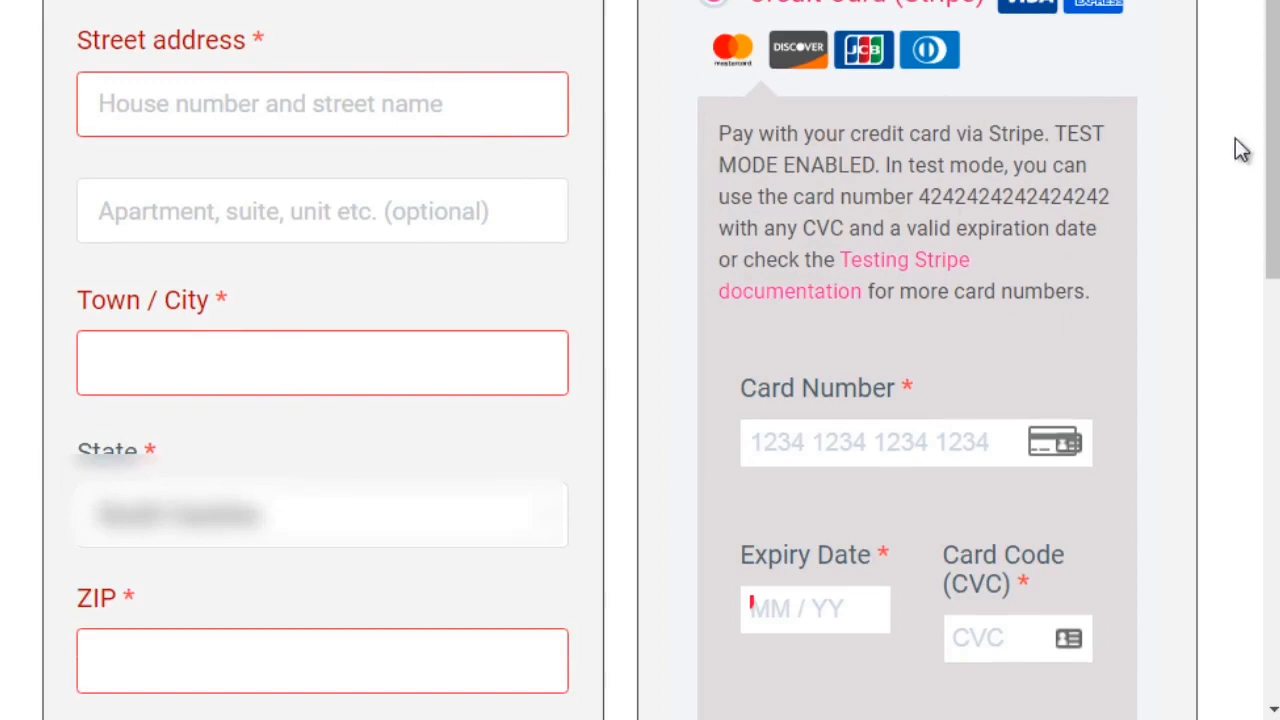
scroll(1241, 150, "down", 2)
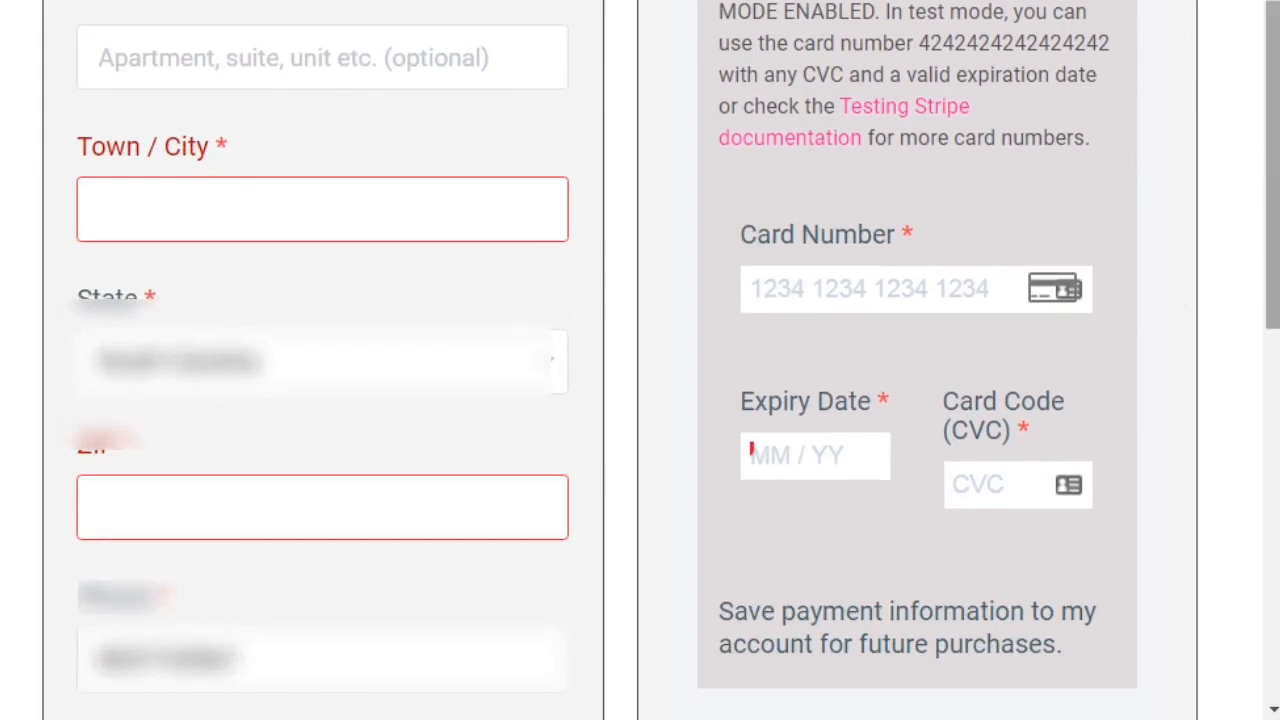
left_click(873, 288)
key("ctrl+v")
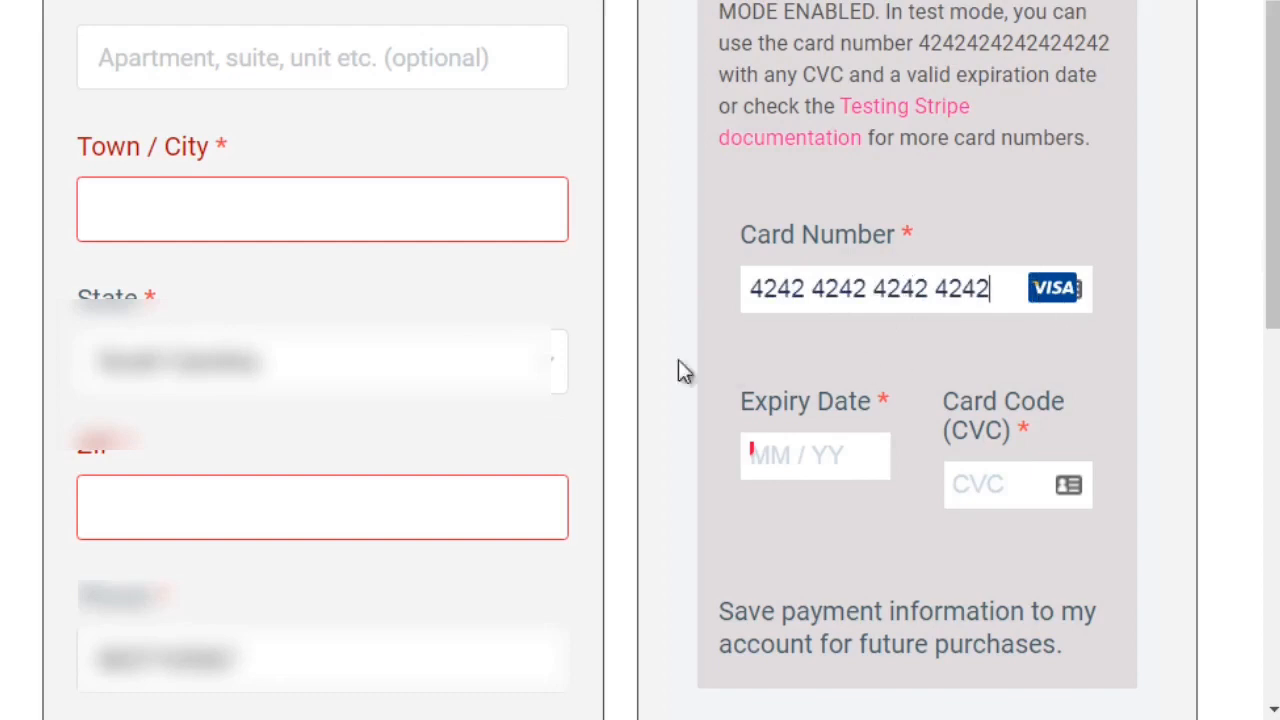
left_click(790, 451)
type("12 / ")
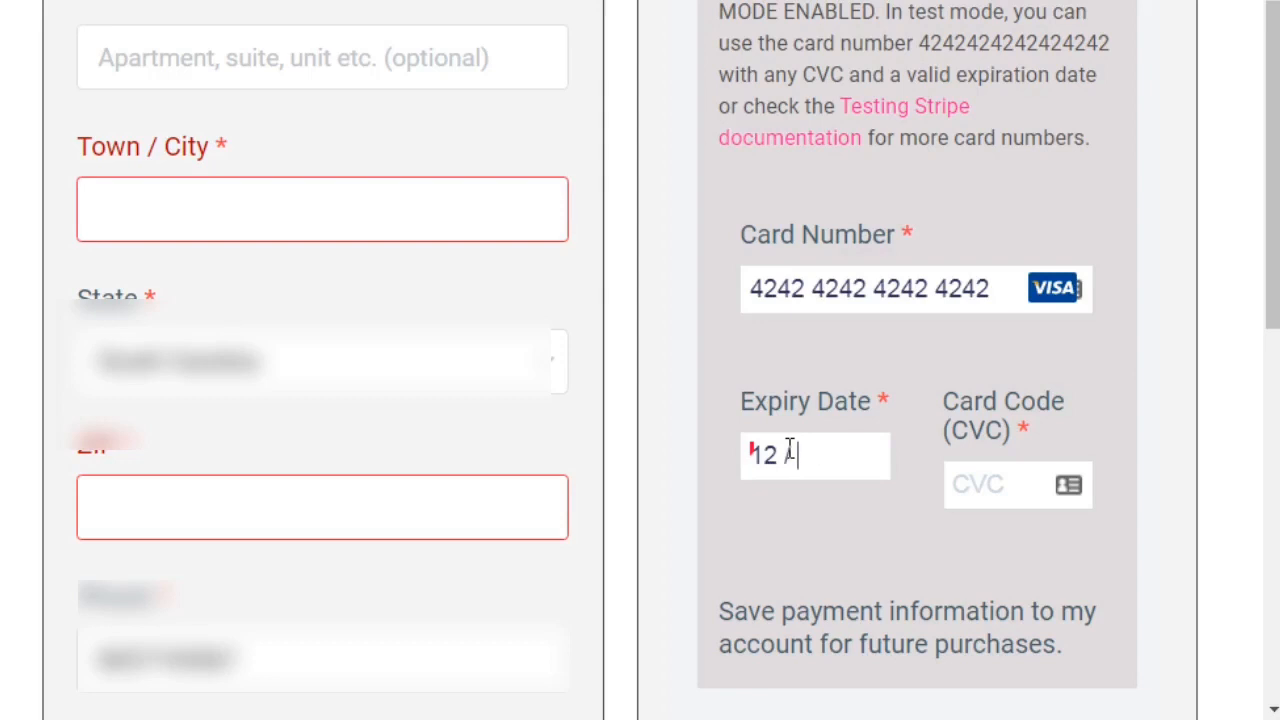
type("30")
left_click(977, 485)
type("243")
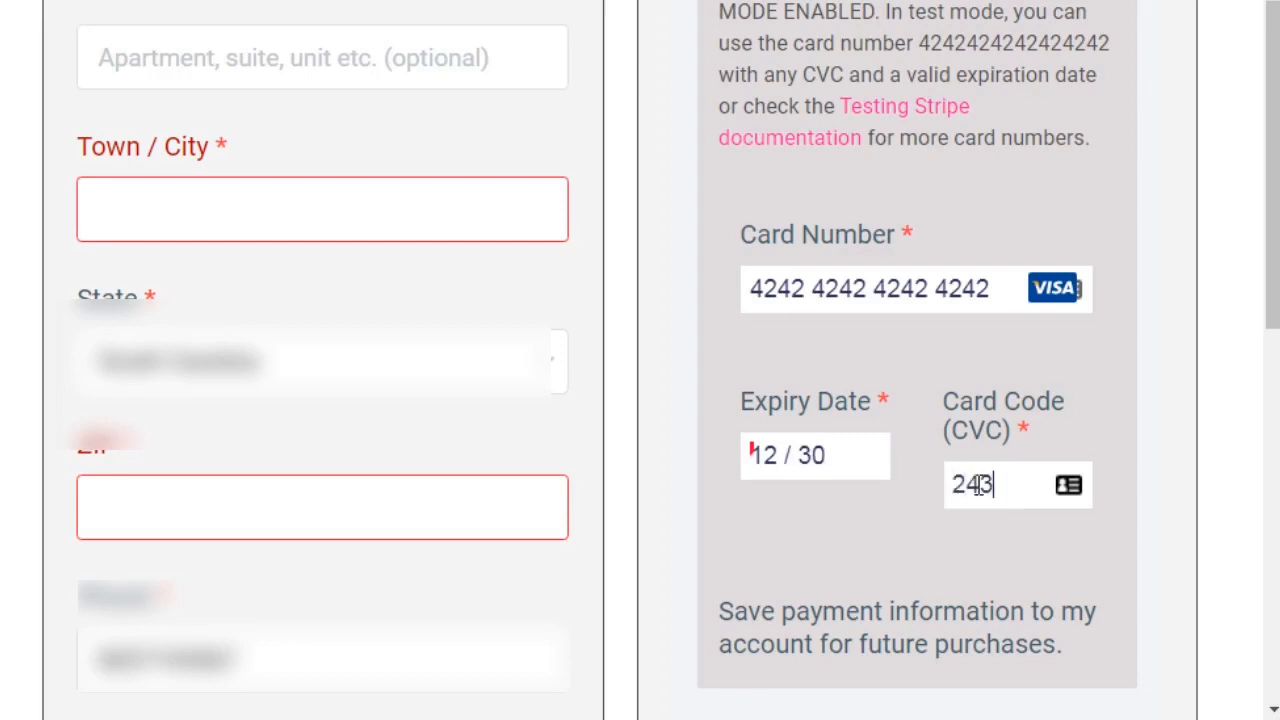
scroll(879, 332, "up", 1)
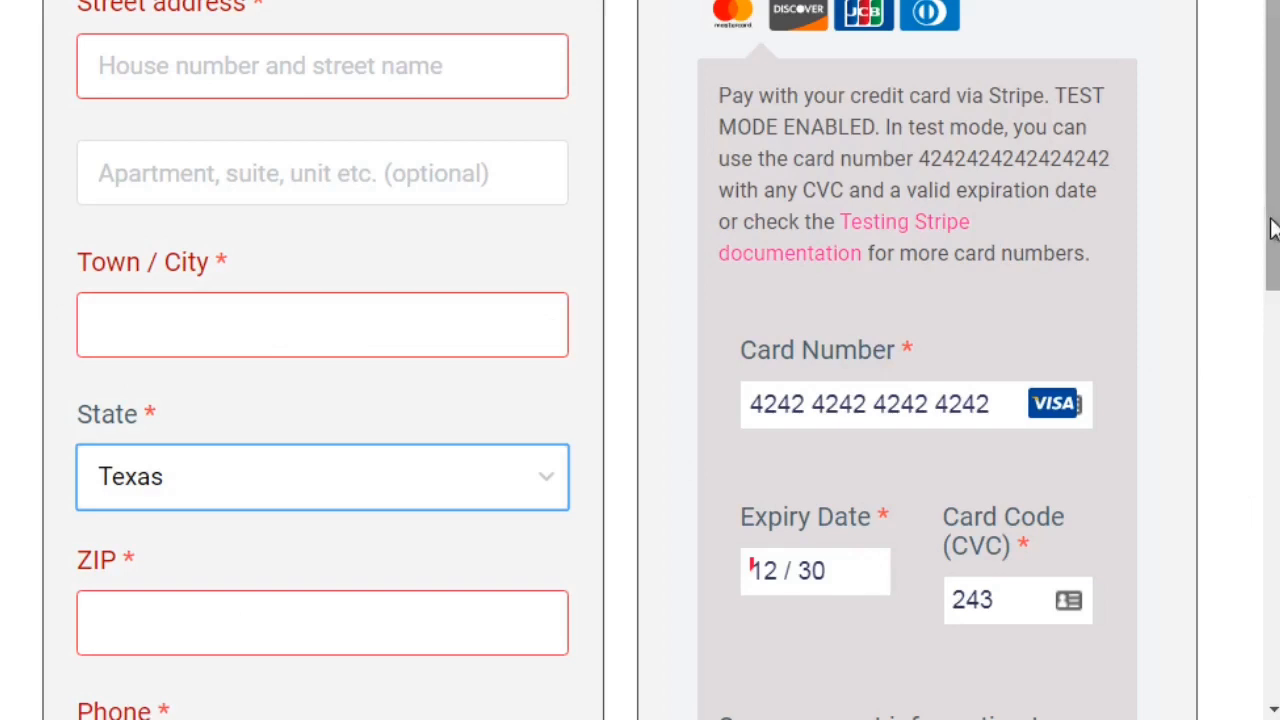
left_click_drag(1270, 229, 1275, 243)
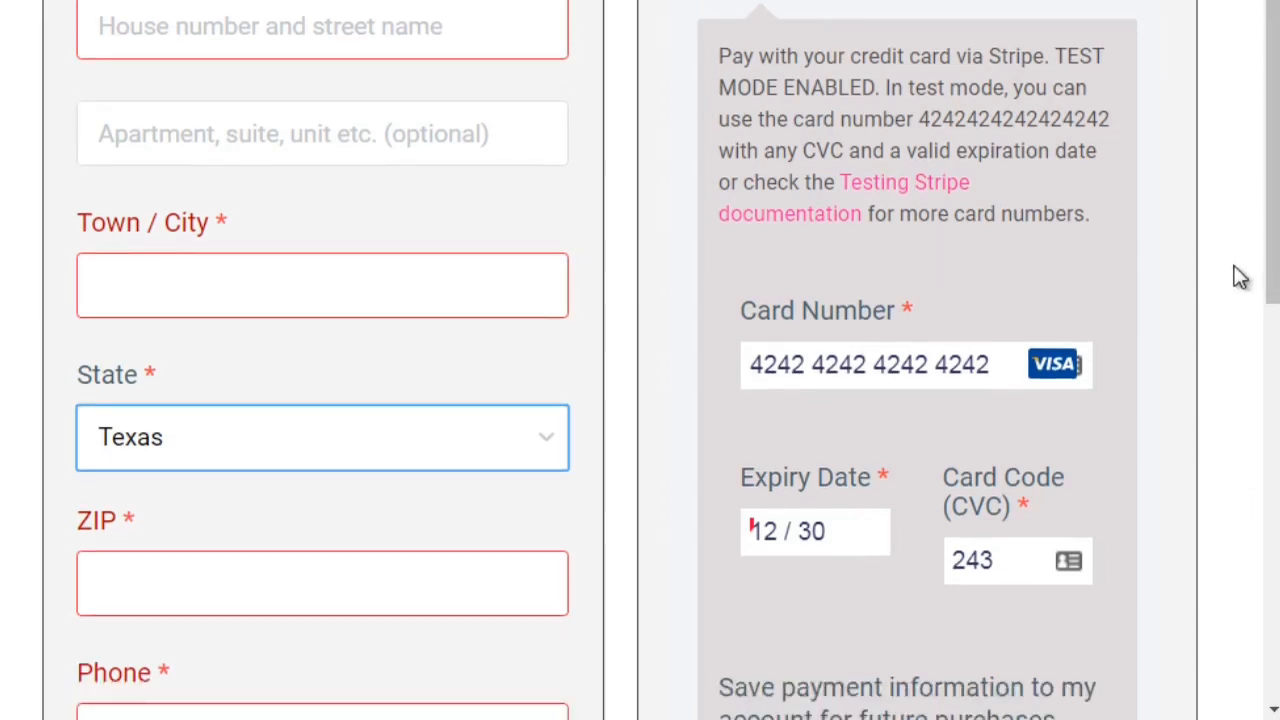